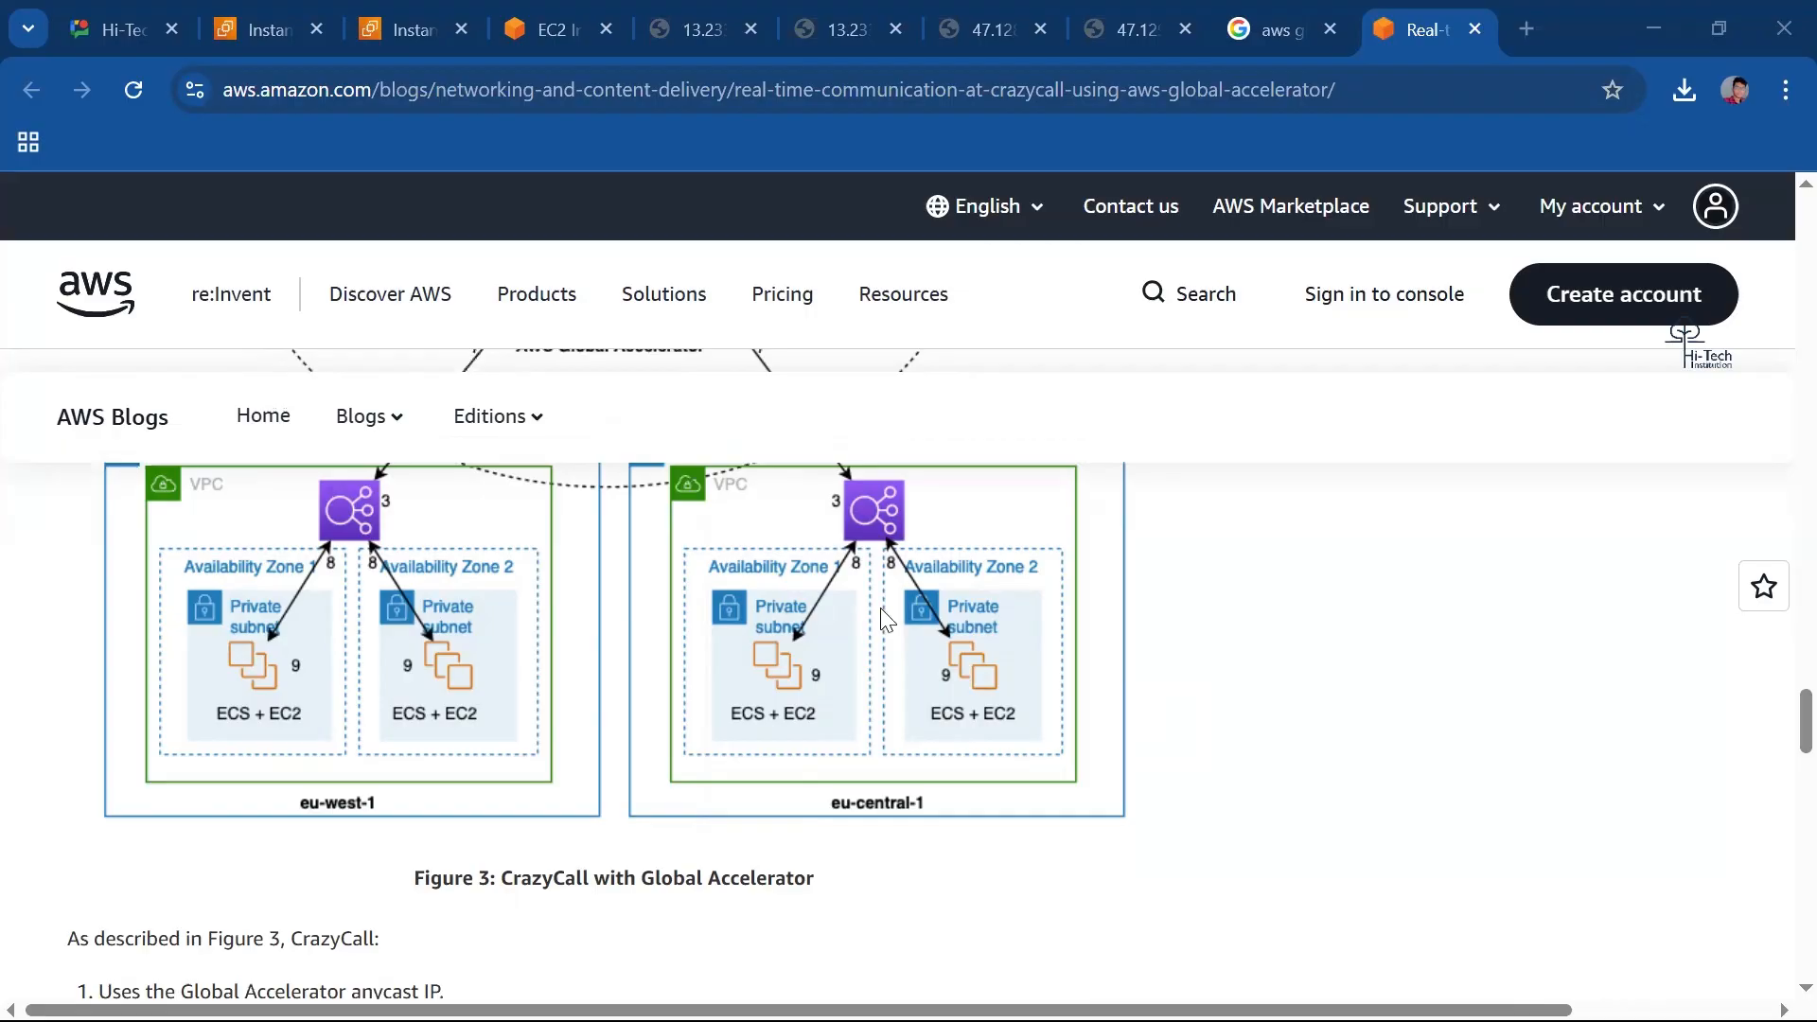
Review the Singapore and Mumbai EC2 instance lists and the web pages served by both servers in each region.
{"action": "scroll", "coordinate": [882, 621], "scroll_direction": "up", "scroll_amount": 2}
{"action": "scroll", "coordinate": [882, 621], "scroll_direction": "up", "scroll_amount": 1}
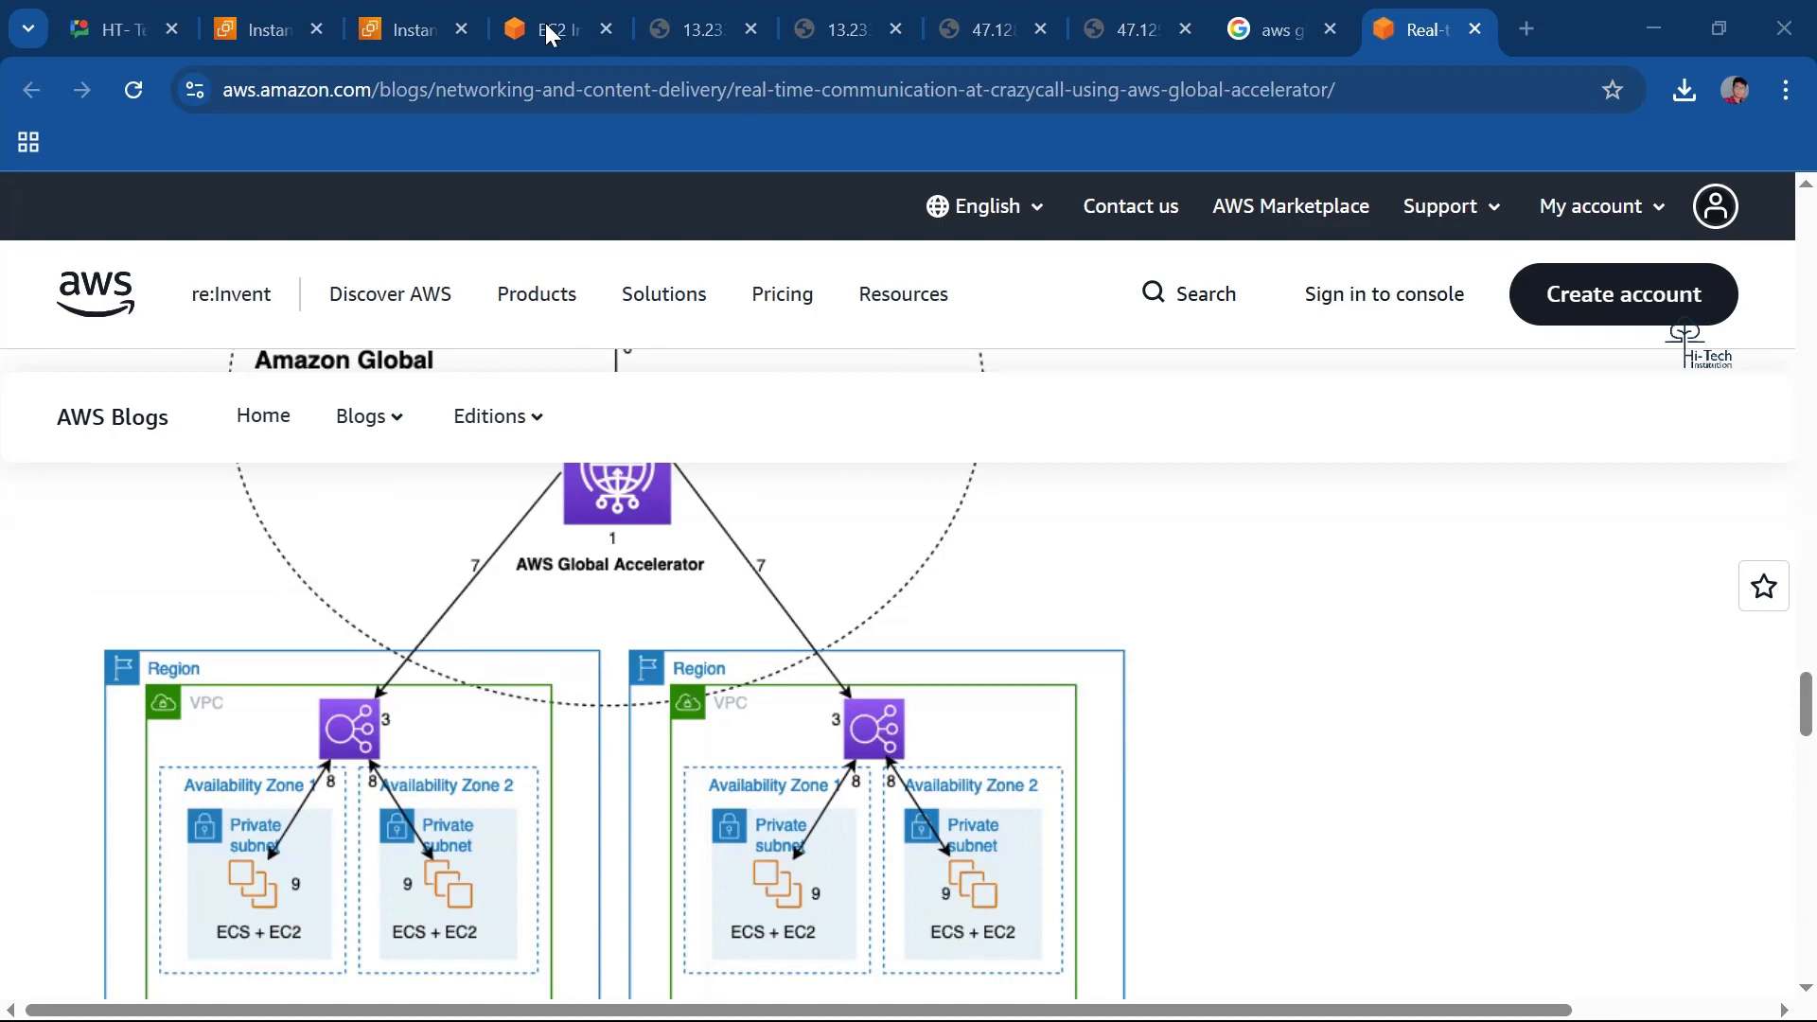
{"action": "mouse_move", "coordinate": [553, 35]}
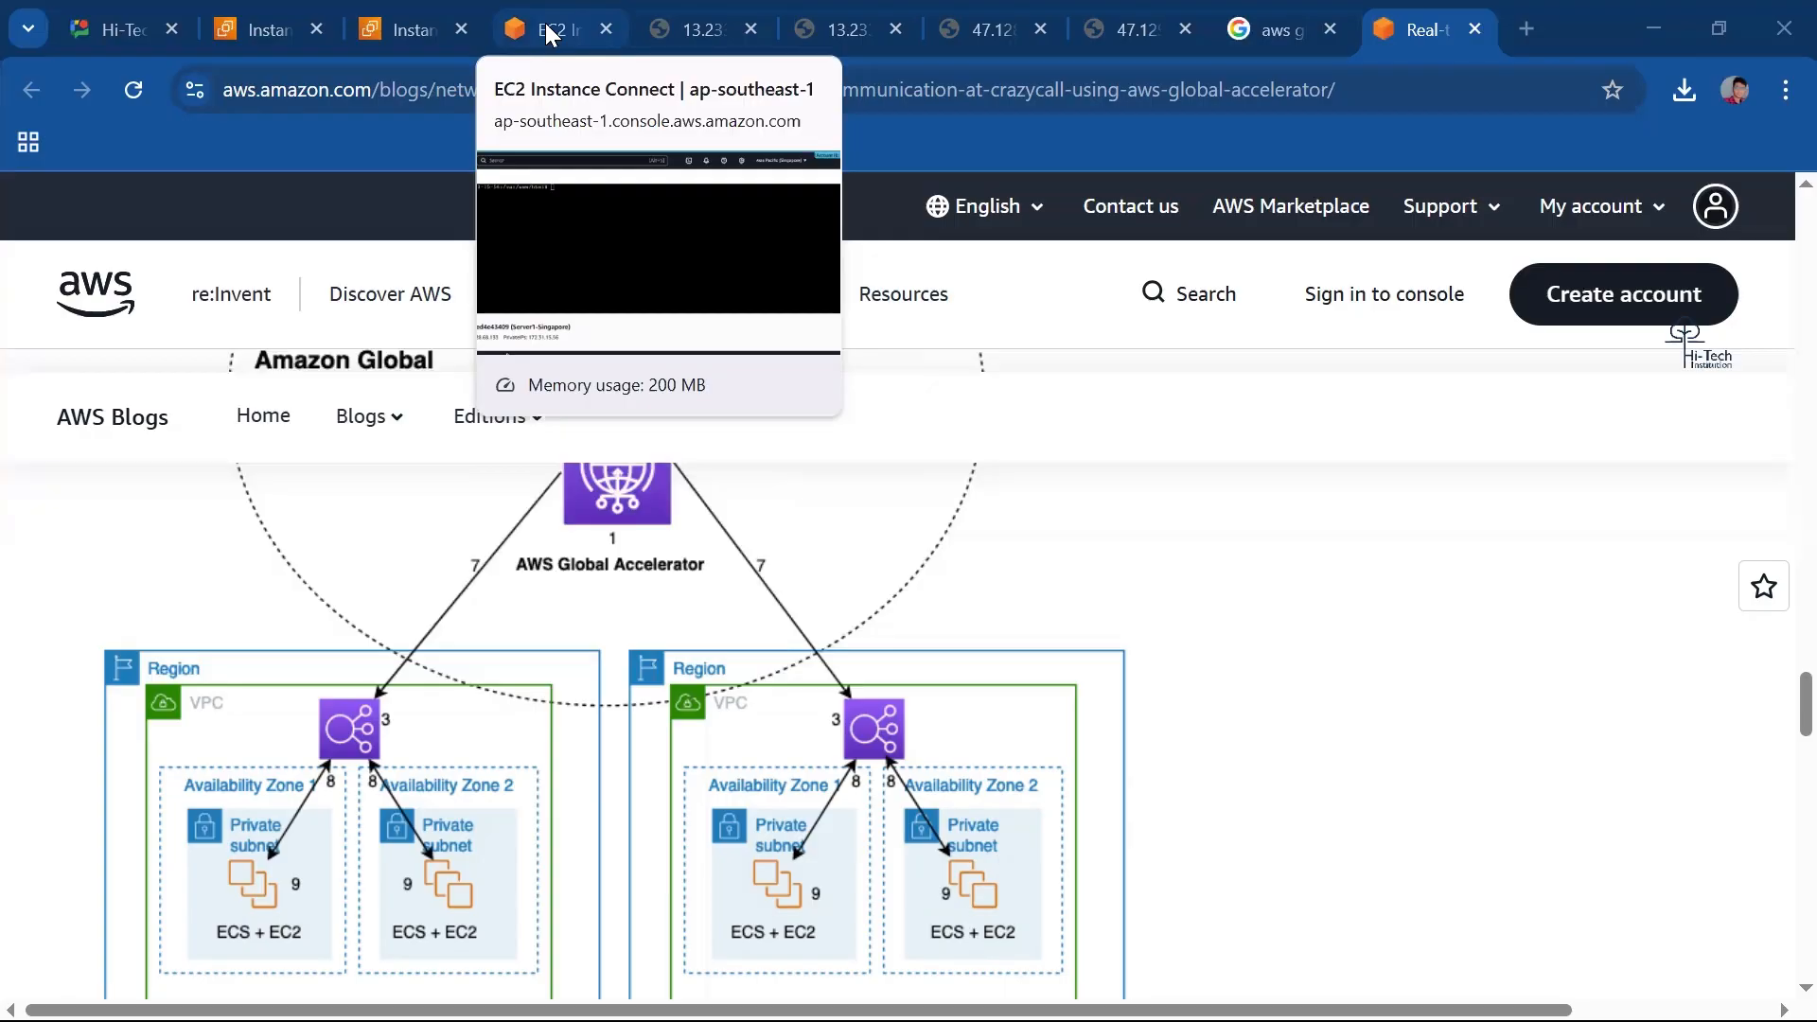
{"action": "left_click", "coordinate": [550, 35]}
{"action": "left_click", "coordinate": [409, 13]}
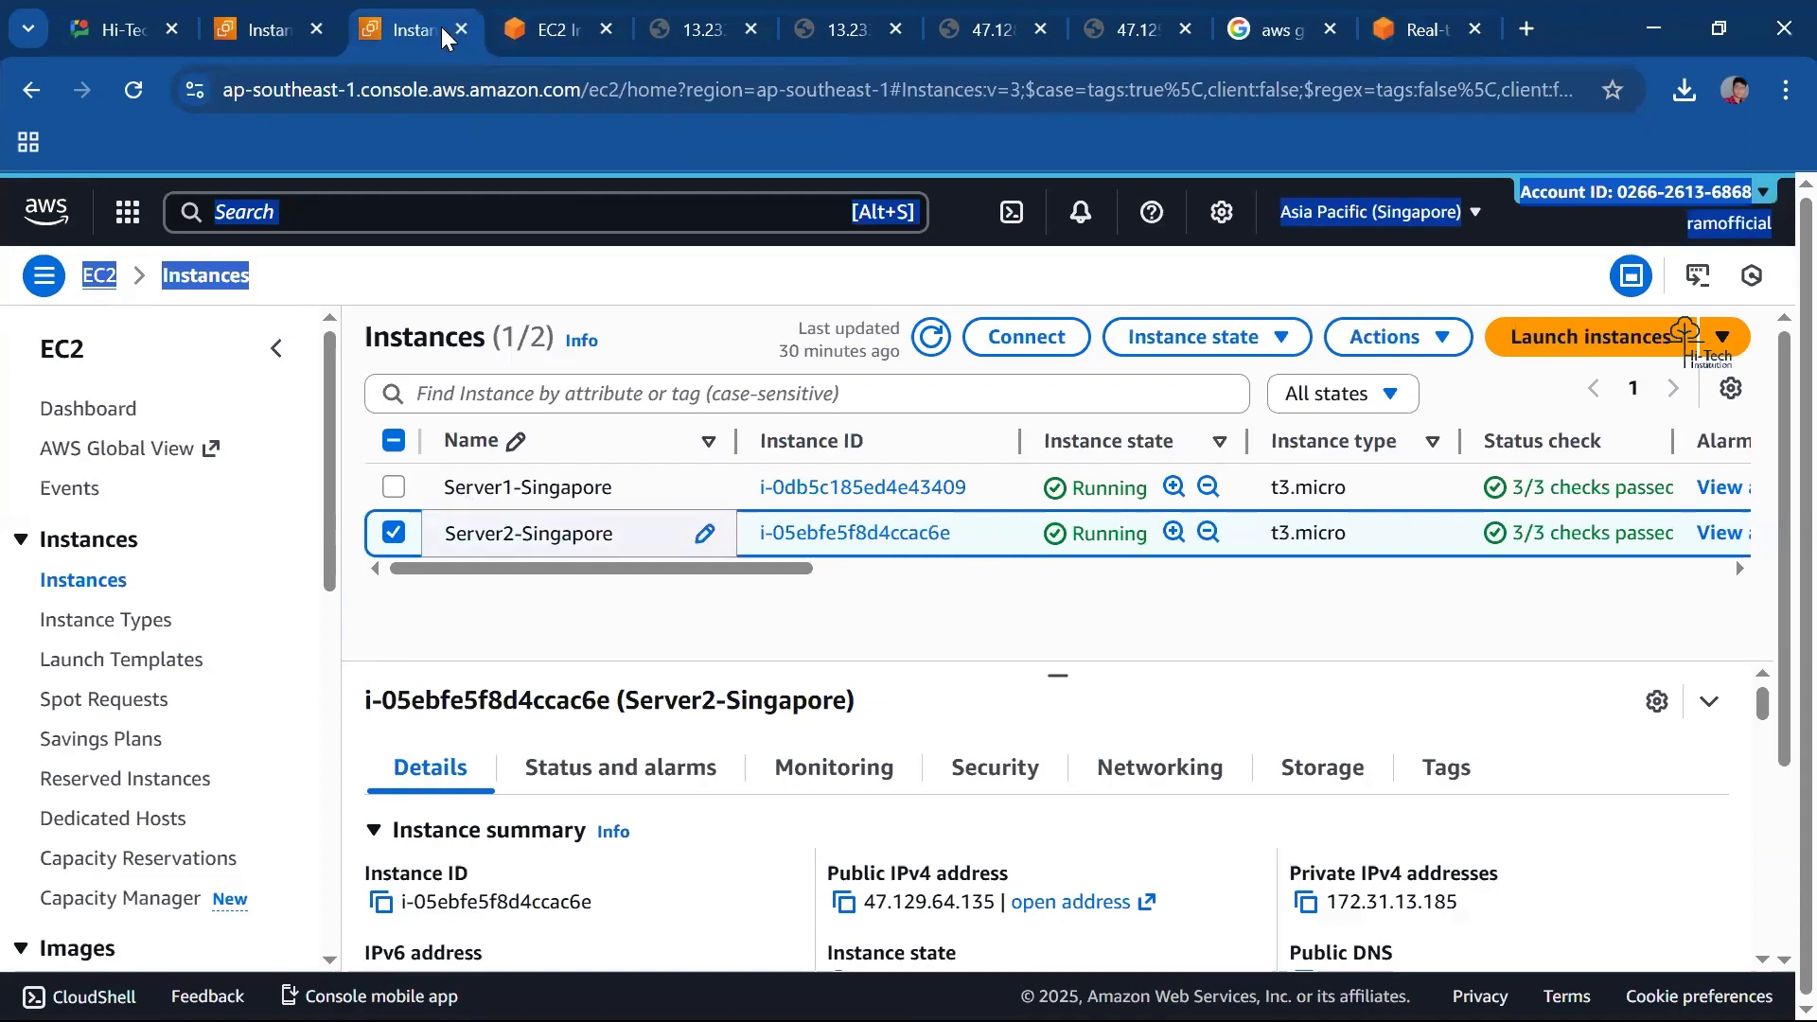
{"action": "left_click", "coordinate": [277, 15]}
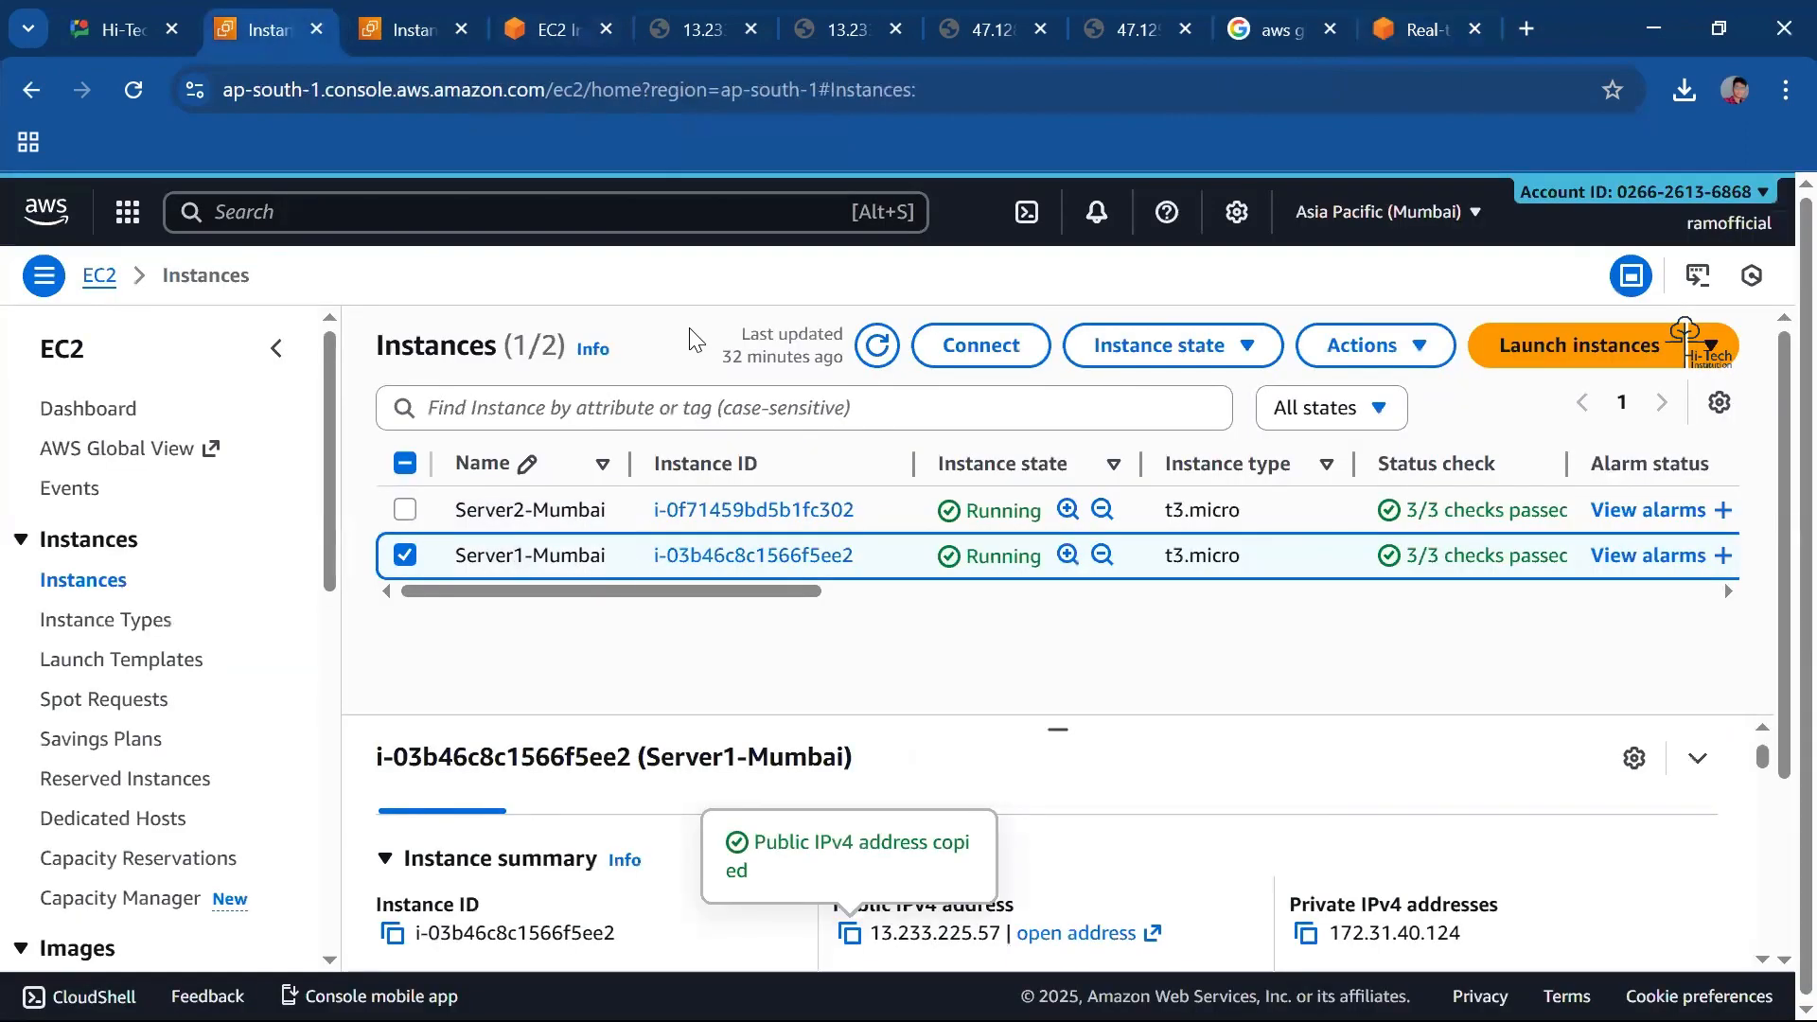
{"action": "left_click", "coordinate": [700, 28]}
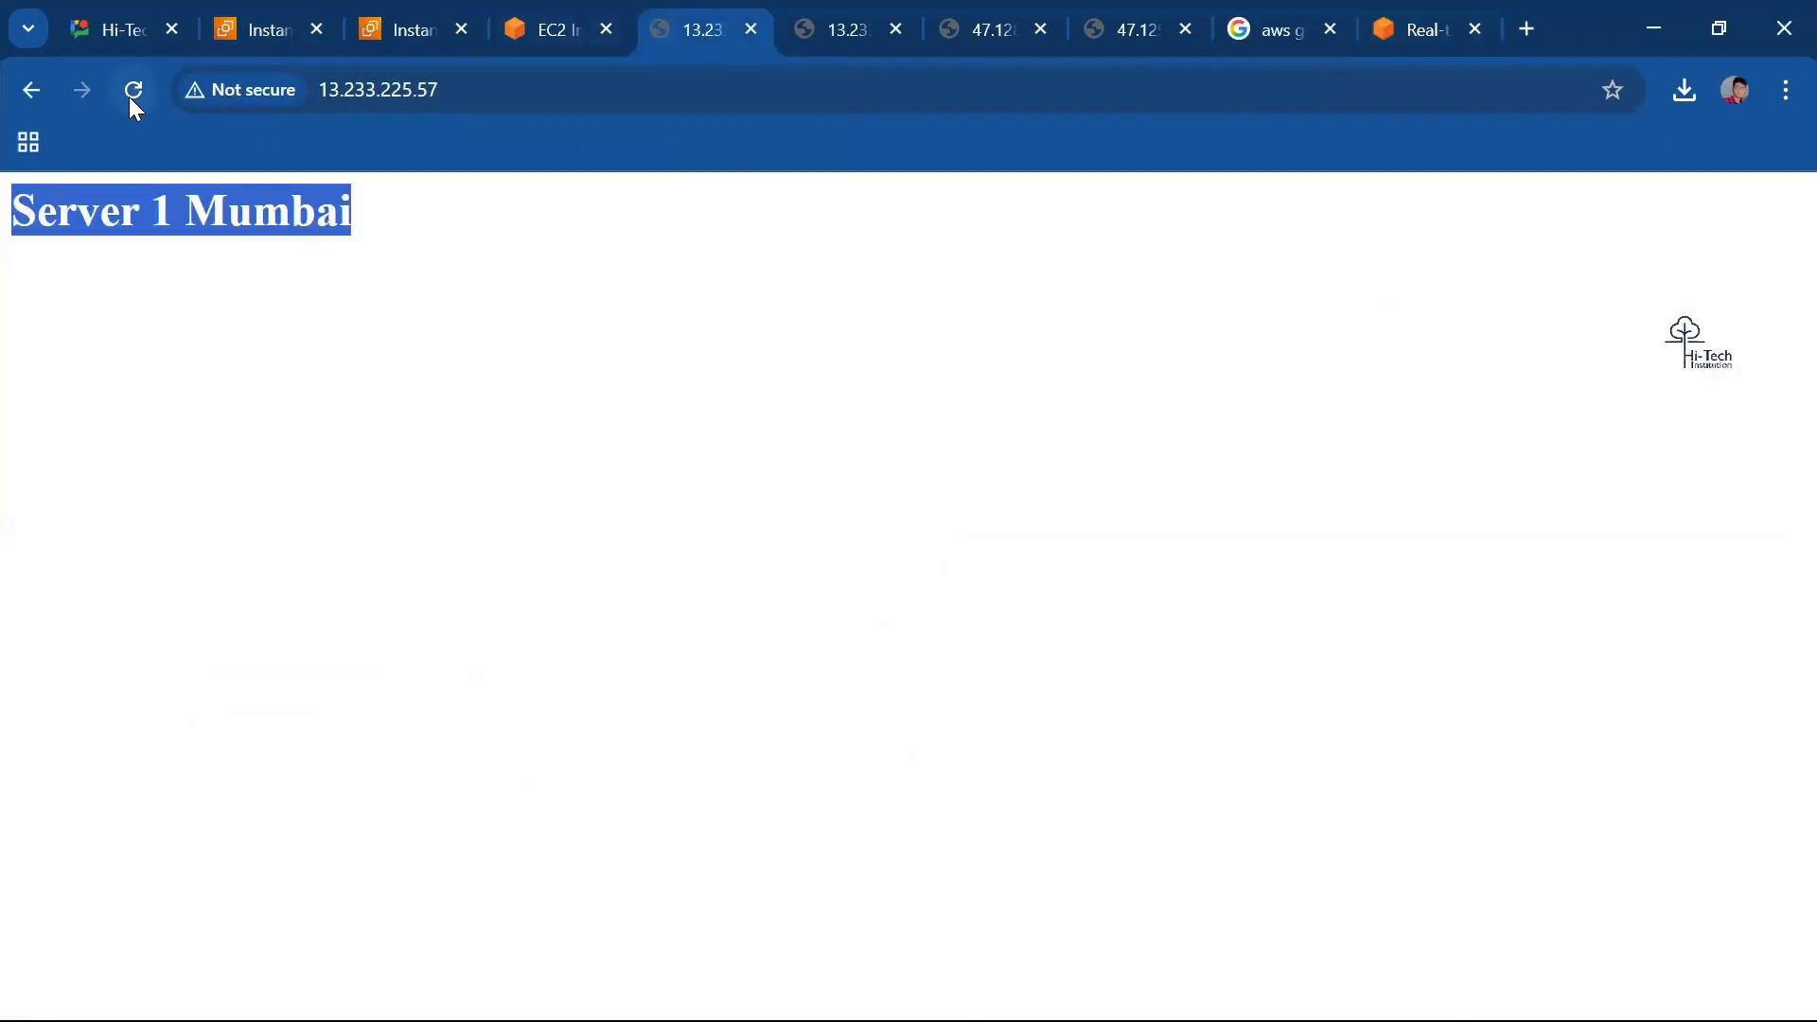
{"action": "left_click", "coordinate": [845, 27]}
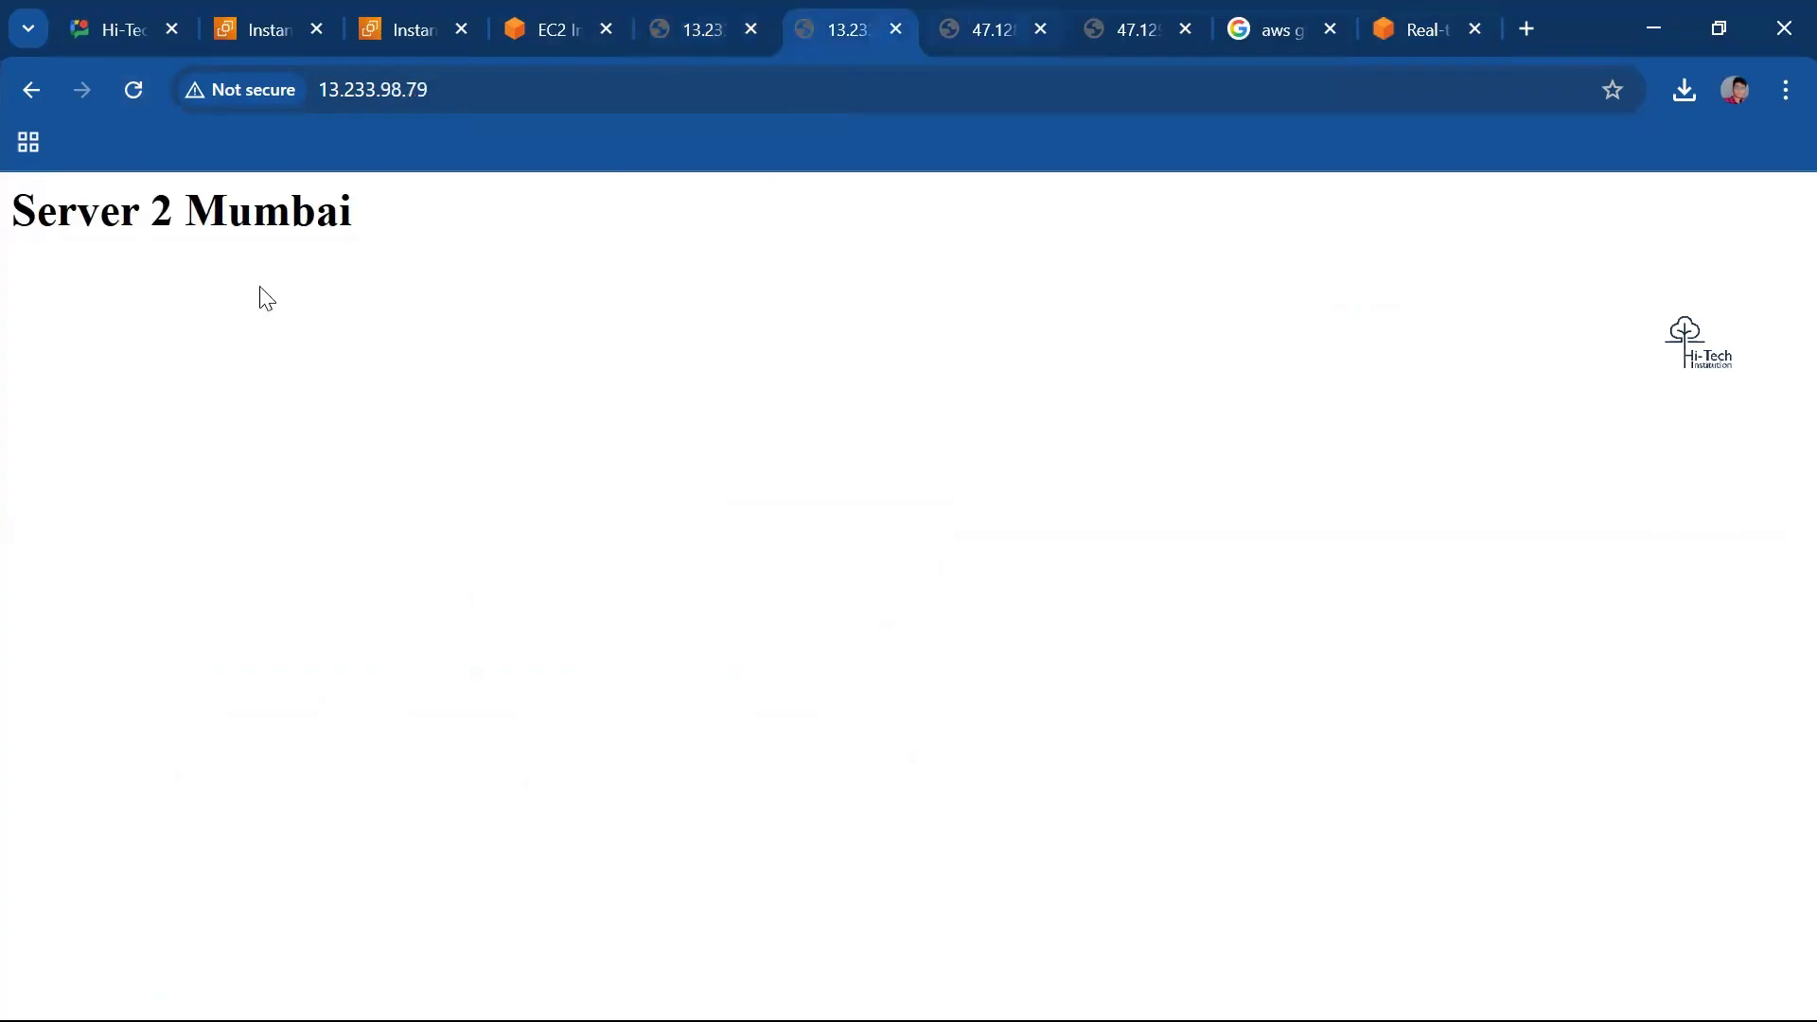
{"action": "left_click", "coordinate": [984, 28]}
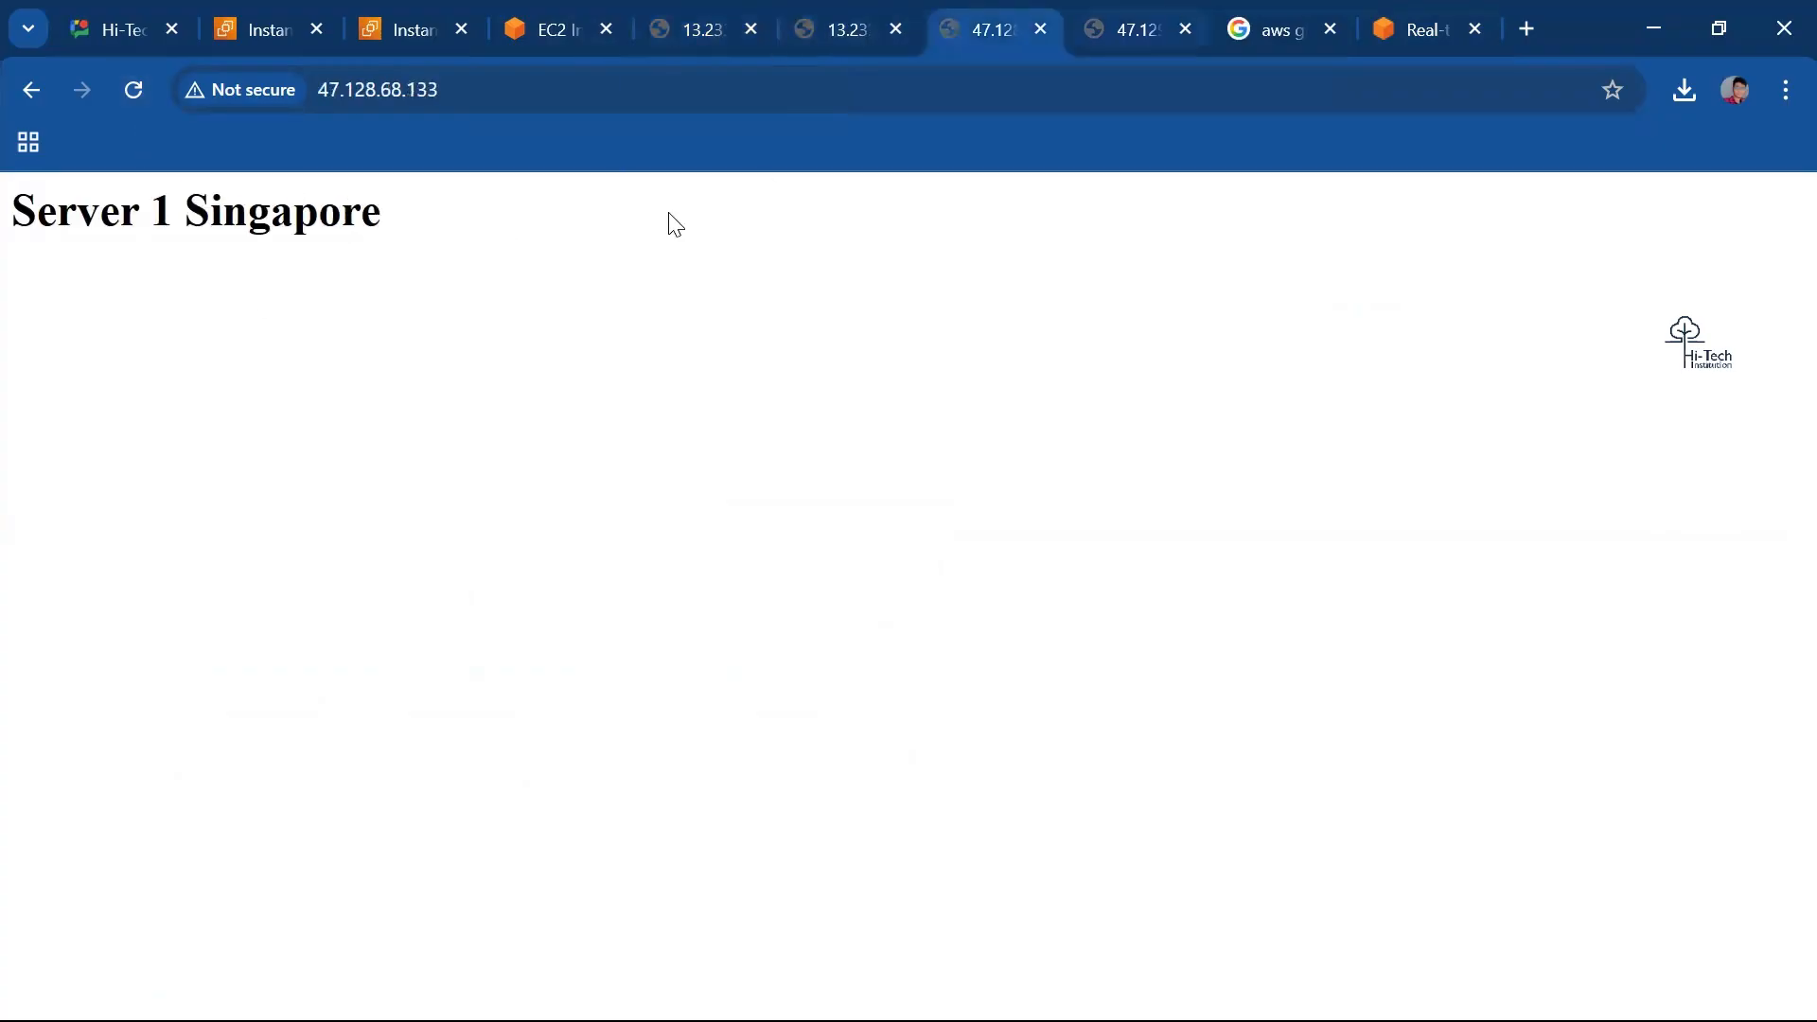
{"action": "left_click", "coordinate": [1131, 28]}
Examine the Global Accelerator architecture diagram in the AWS blog post, focusing on the load balancer in each region.
{"action": "left_click", "coordinate": [1381, 9]}
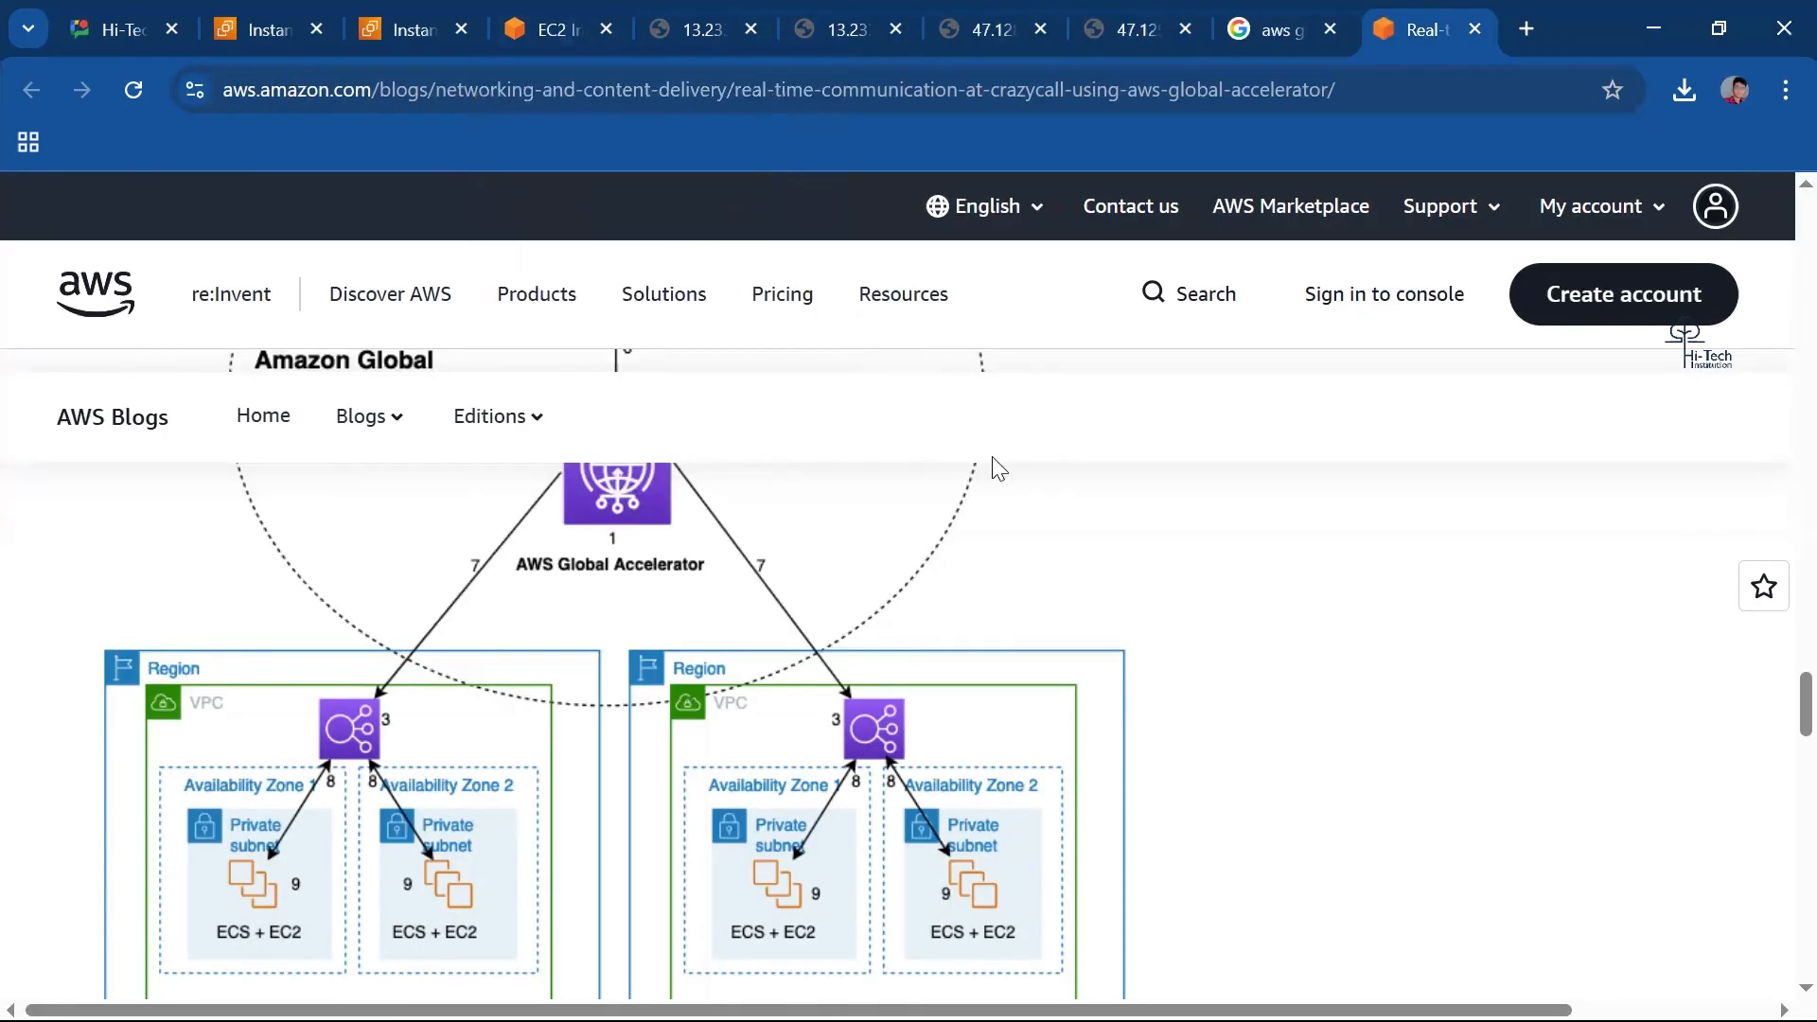
{"action": "scroll", "coordinate": [676, 795], "scroll_direction": "down", "scroll_amount": 2}
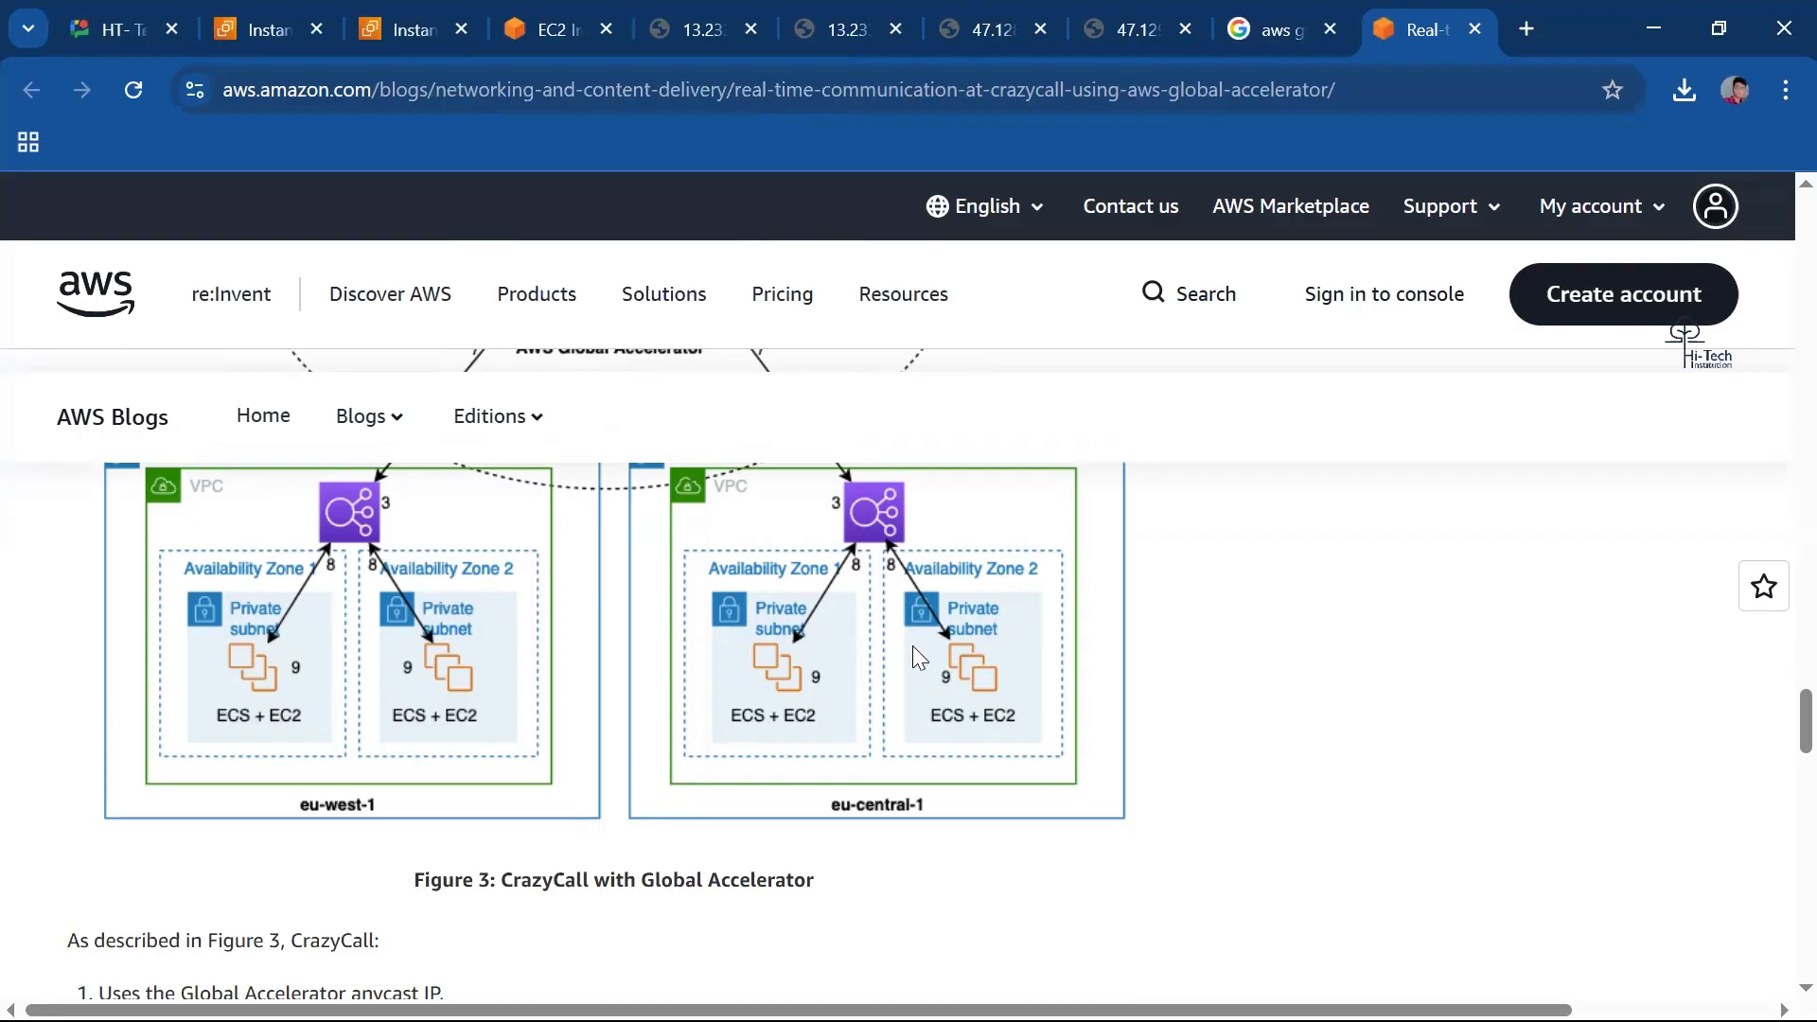
{"action": "scroll", "coordinate": [887, 627], "scroll_direction": "up", "scroll_amount": 1}
{"action": "scroll", "coordinate": [887, 632], "scroll_direction": "up", "scroll_amount": 1}
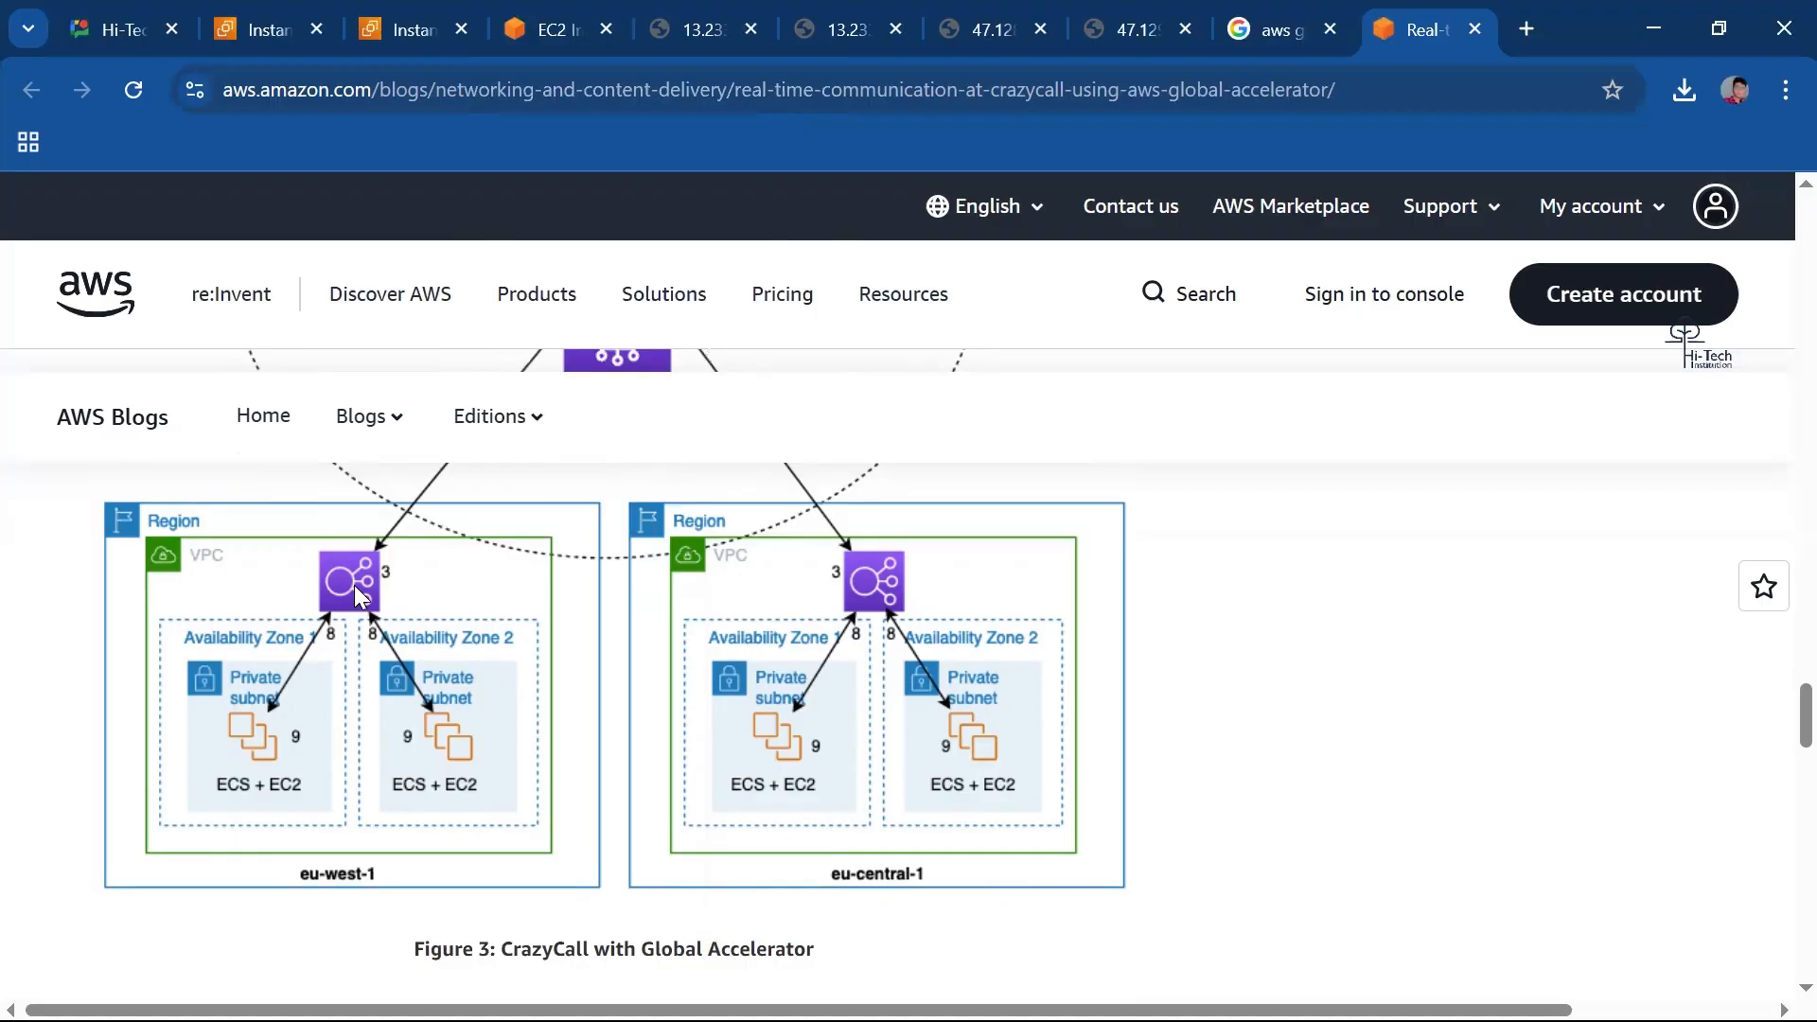
Start creating a Classic Load Balancer from the EC2 load balancers page in the Singapore region.
{"action": "left_click", "coordinate": [412, 29]}
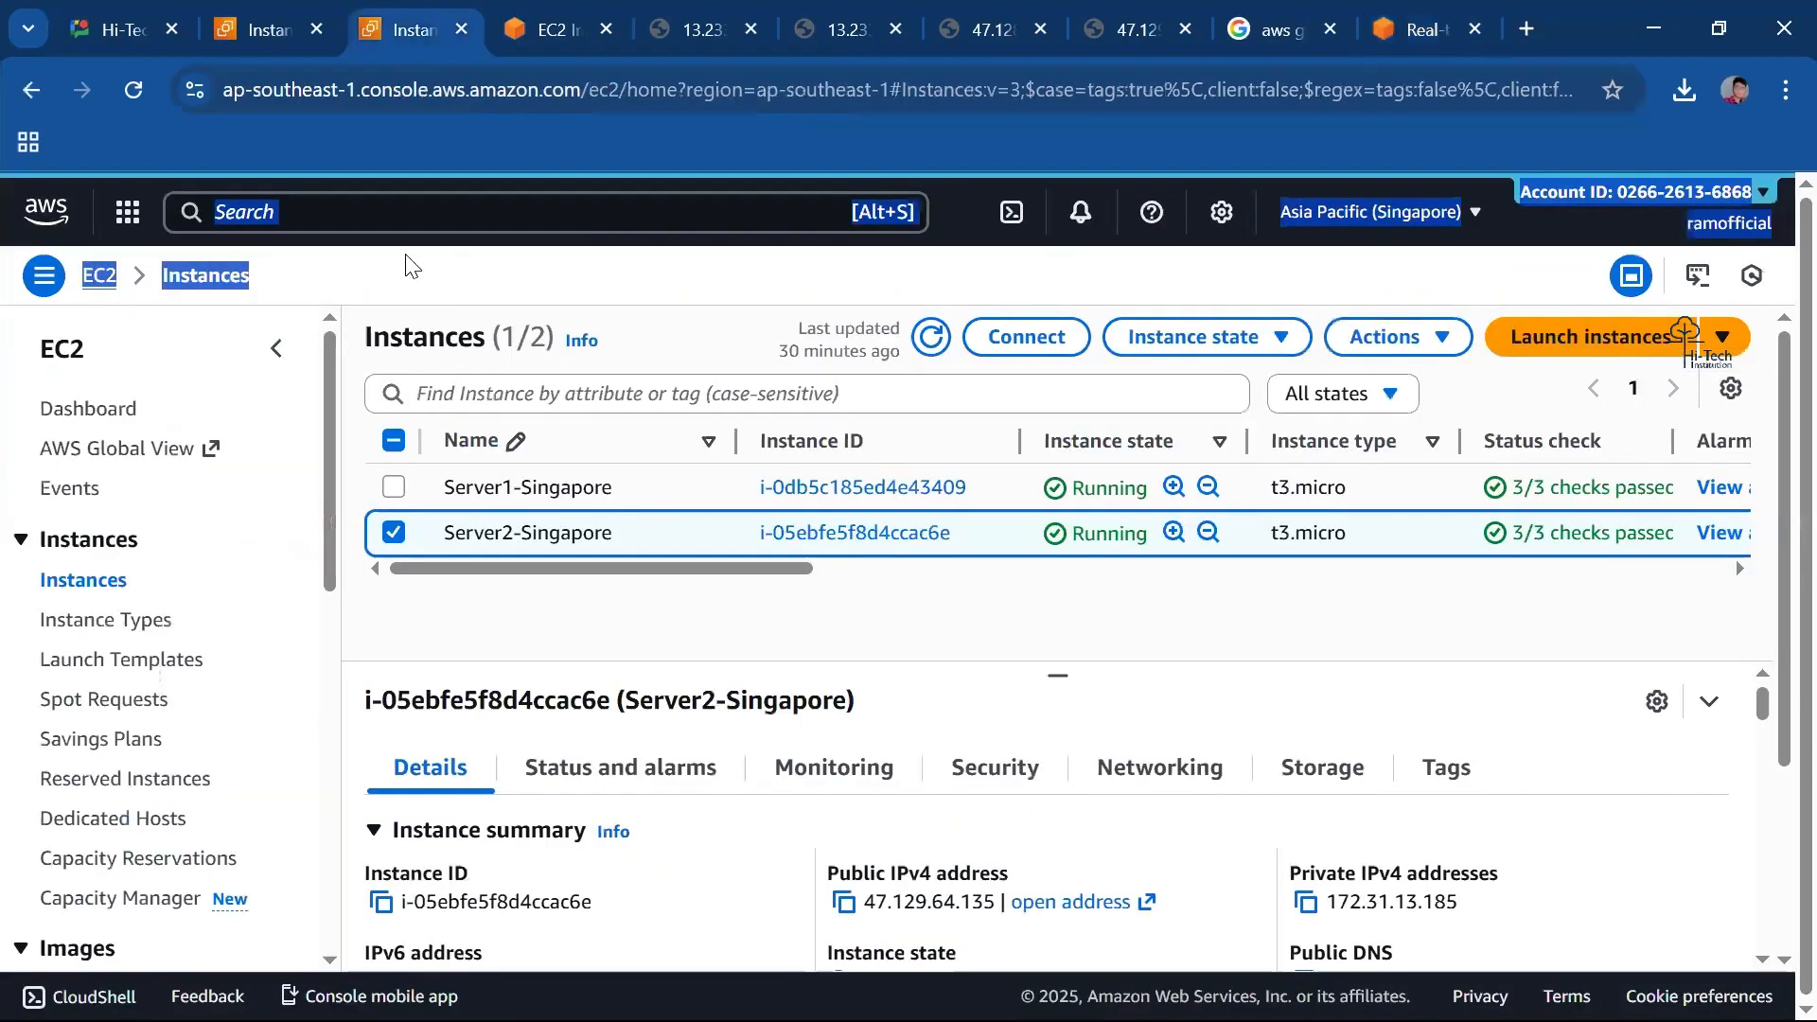
{"action": "scroll", "coordinate": [333, 454], "scroll_direction": "down", "scroll_amount": 3}
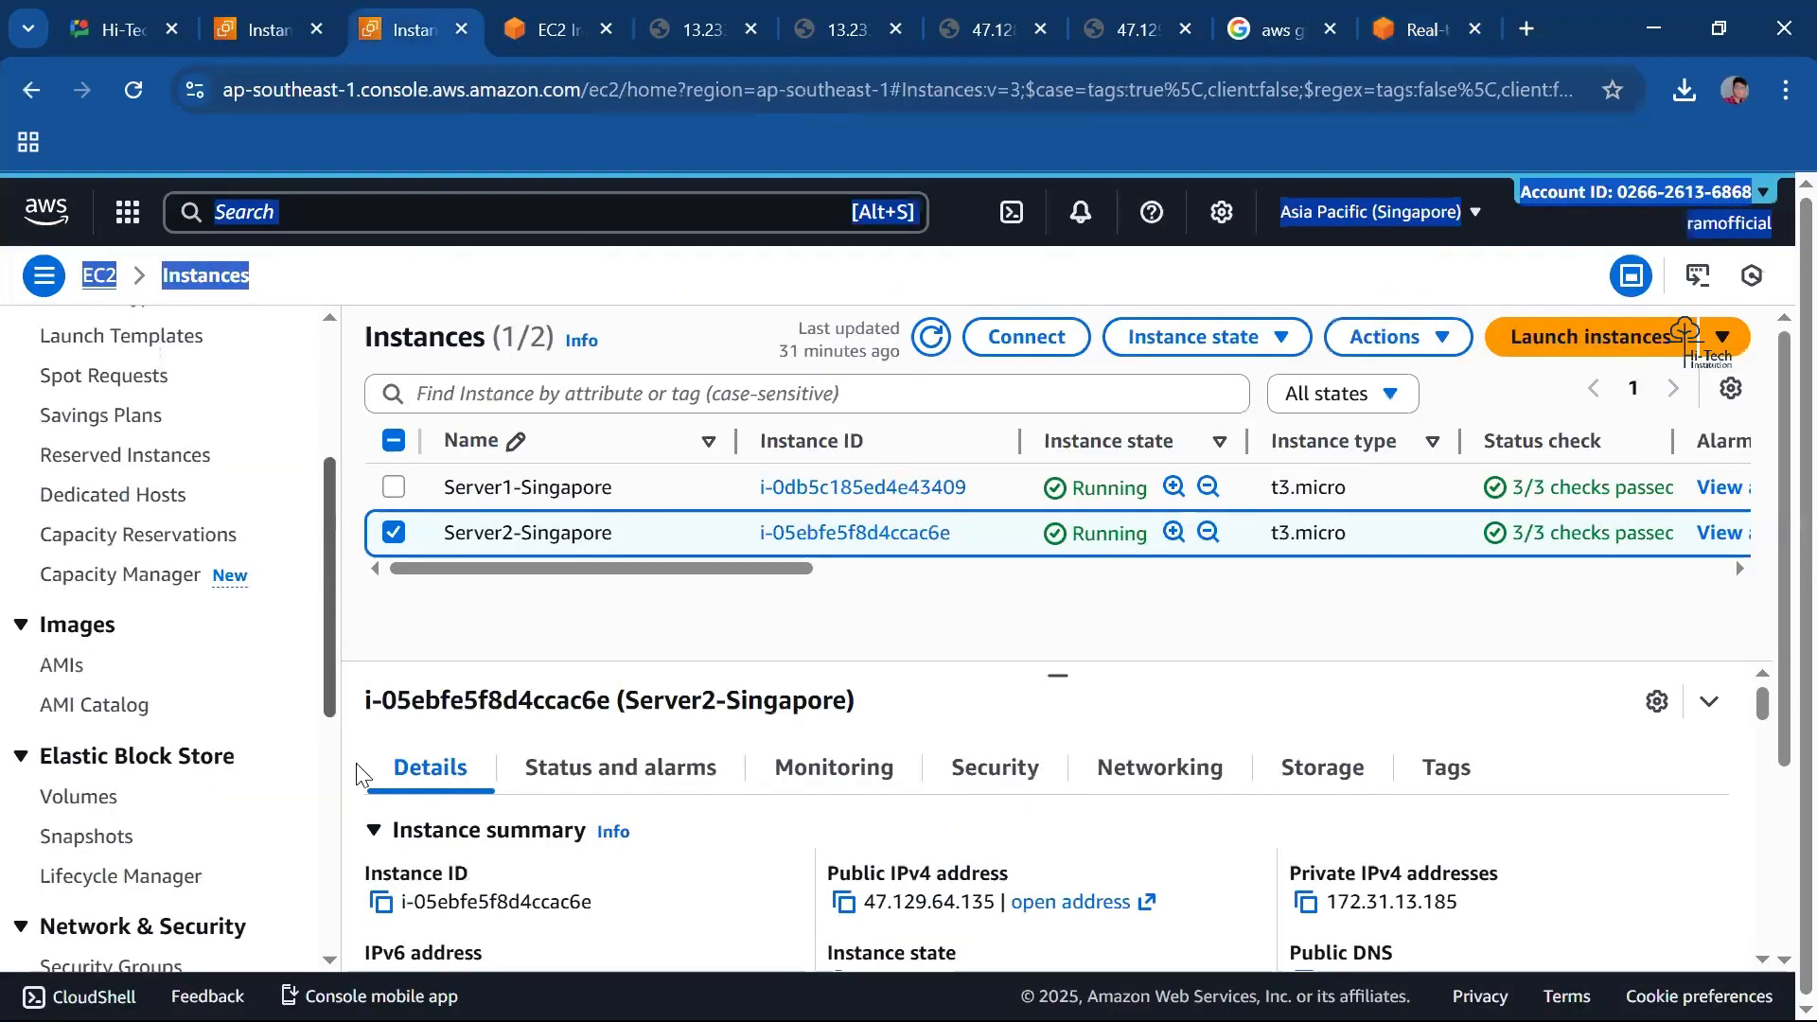
{"action": "scroll", "coordinate": [211, 682], "scroll_direction": "down", "scroll_amount": 5}
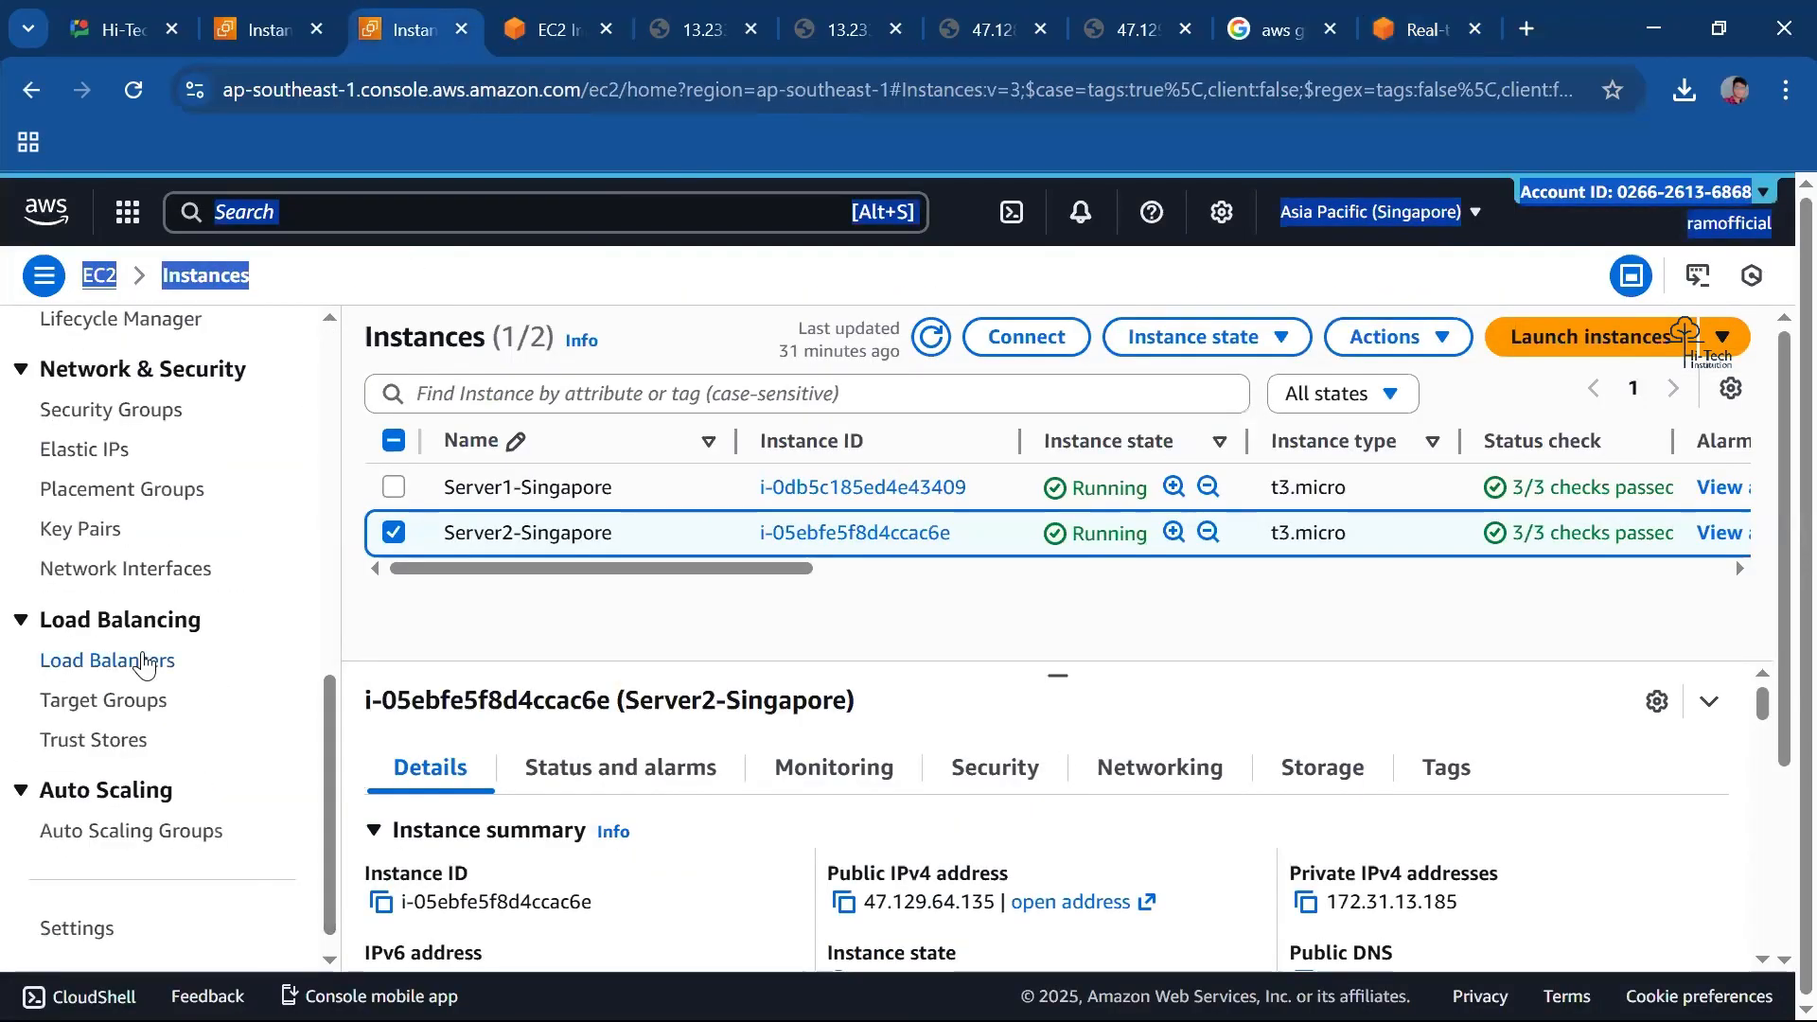
{"action": "left_click", "coordinate": [391, 533]}
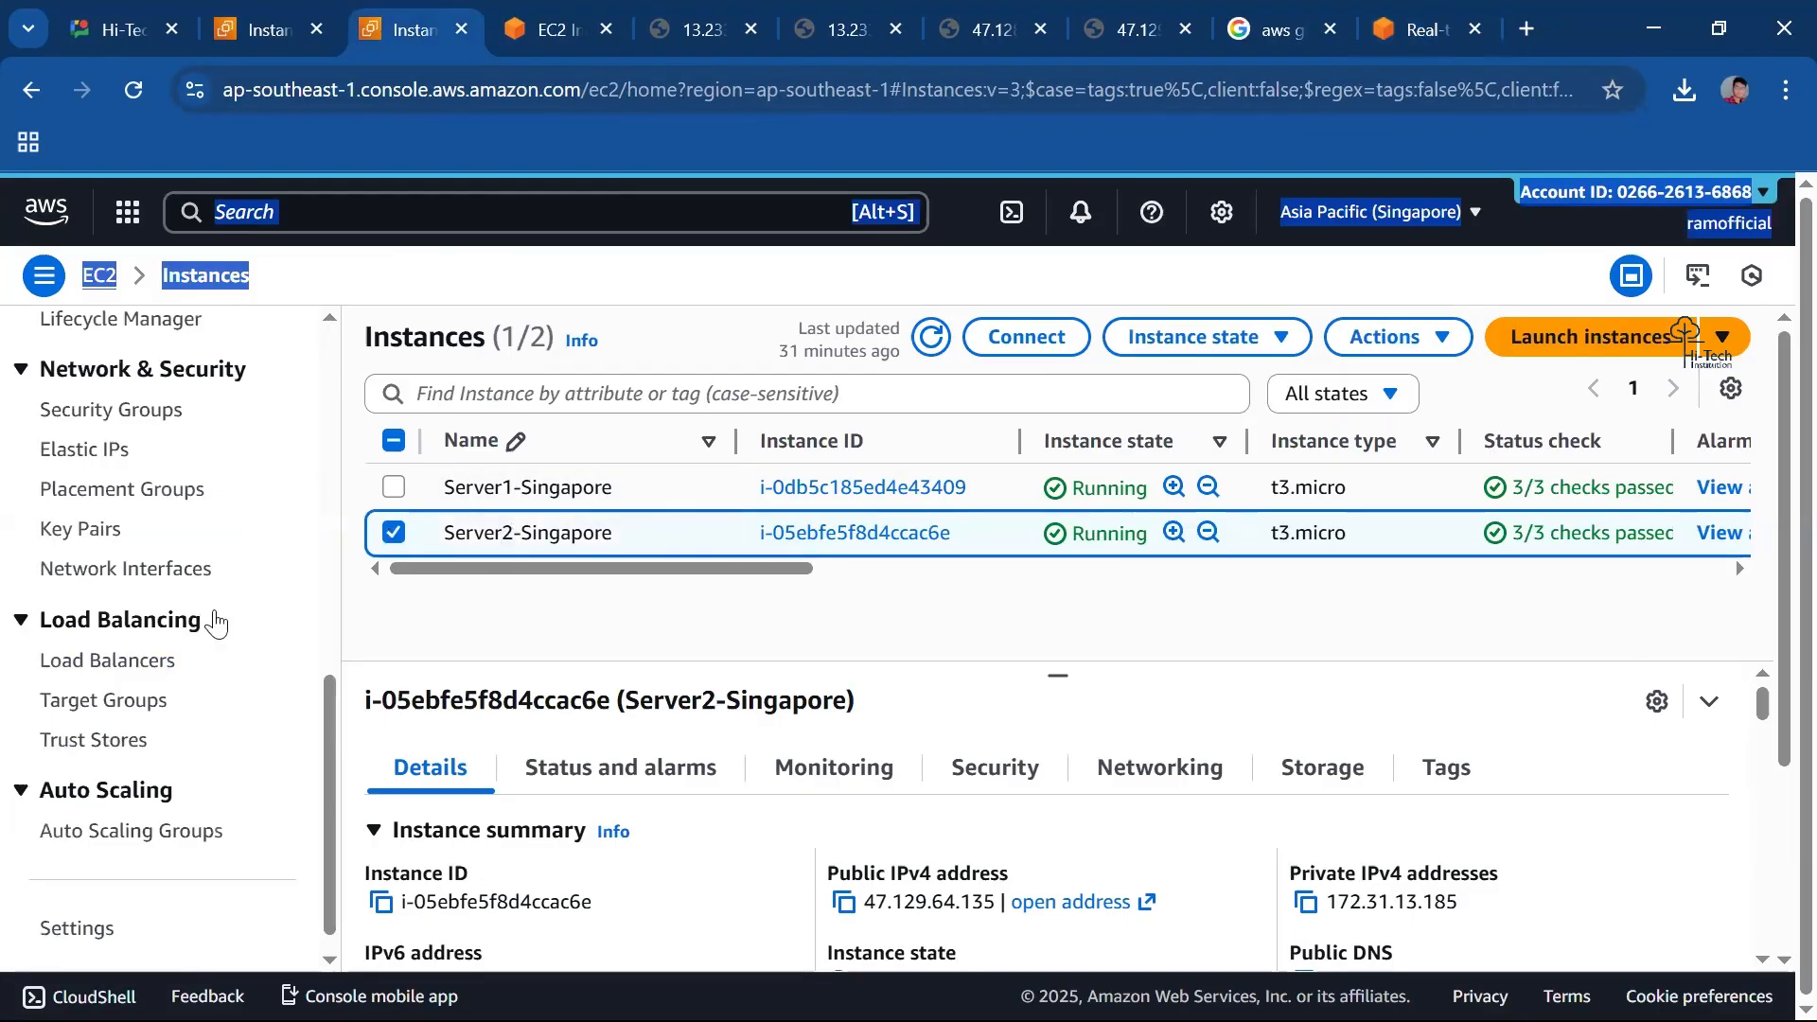
{"action": "left_click", "coordinate": [132, 666]}
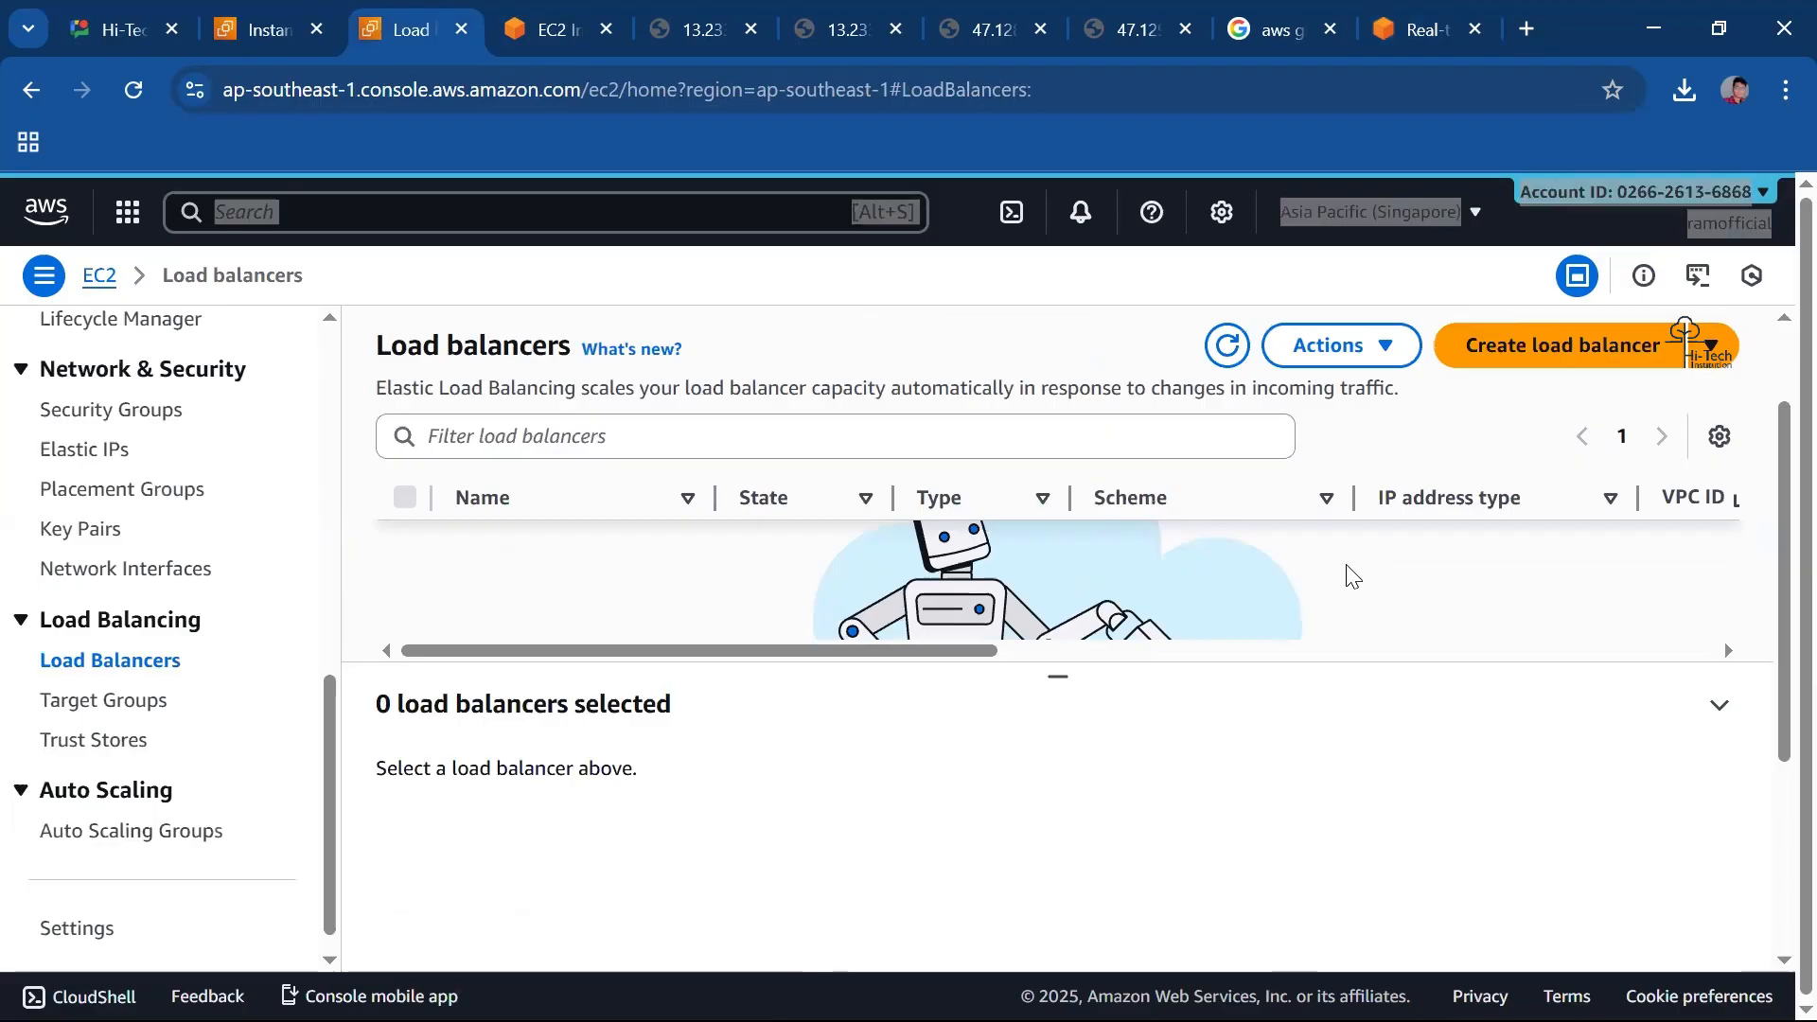
{"action": "left_click", "coordinate": [1703, 346]}
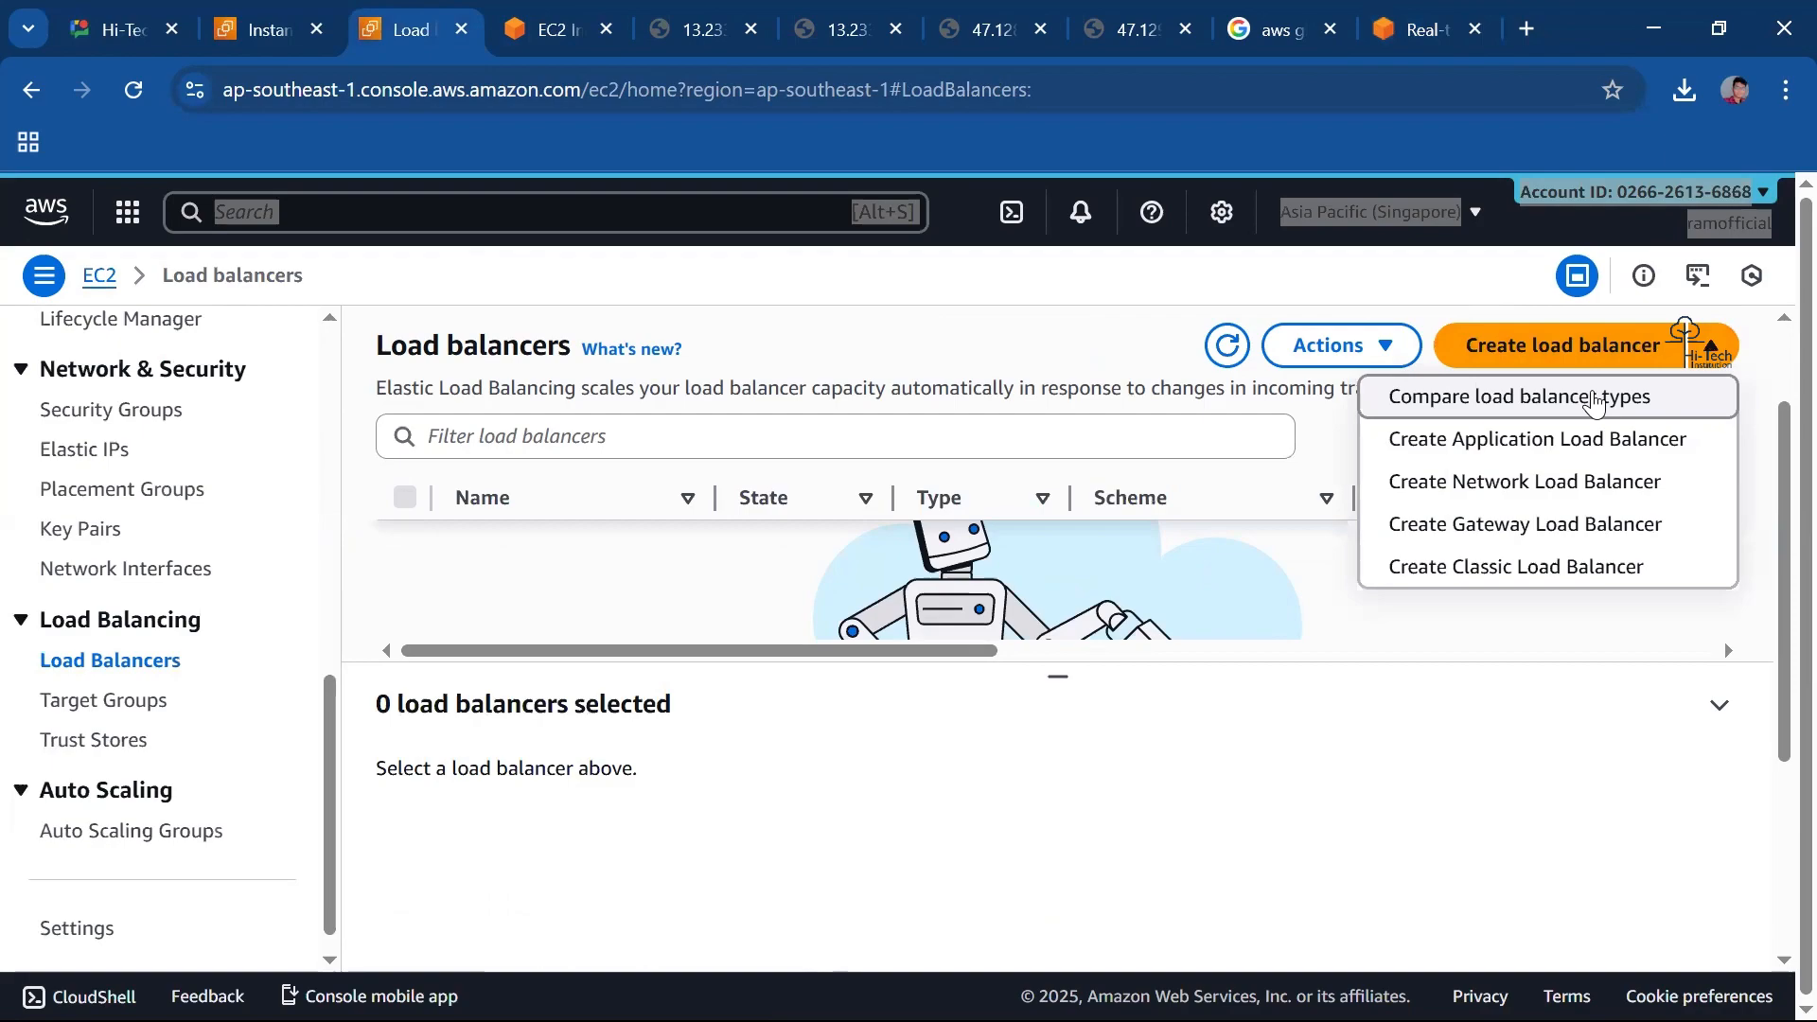
{"action": "left_click", "coordinate": [1532, 572]}
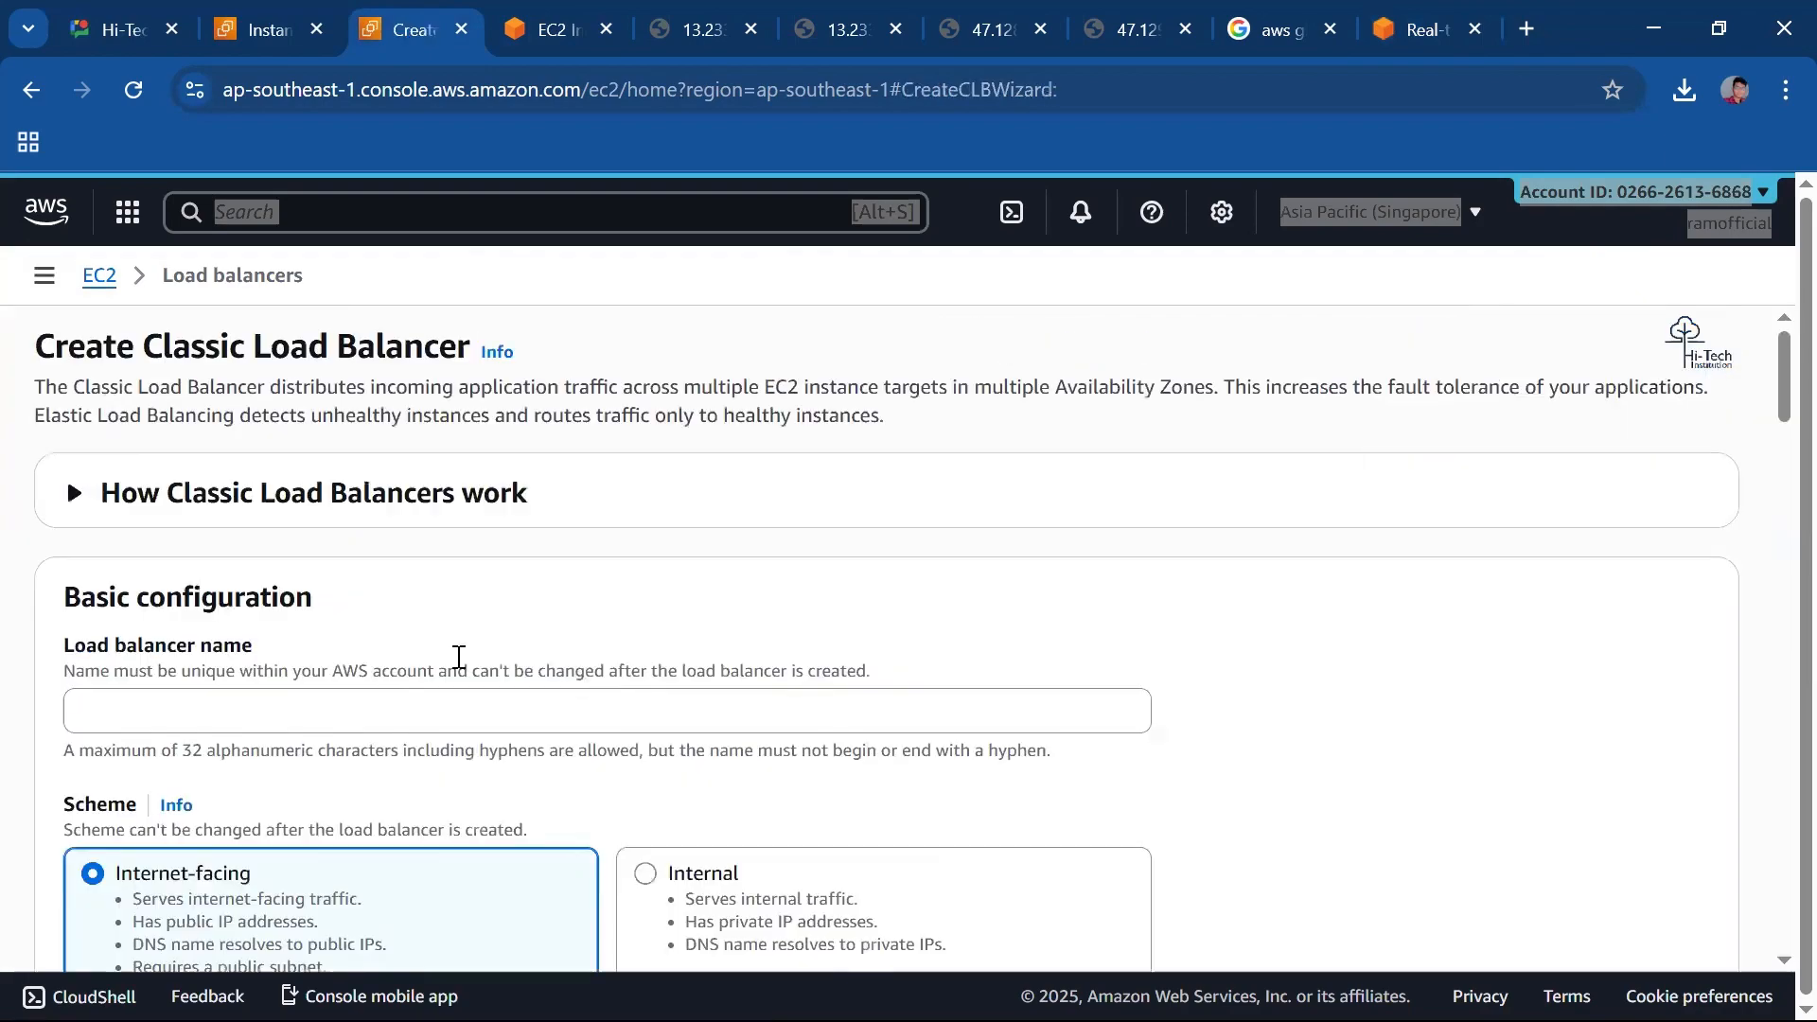
Name the load balancer Singapore-LB.
{"action": "left_click", "coordinate": [401, 708]}
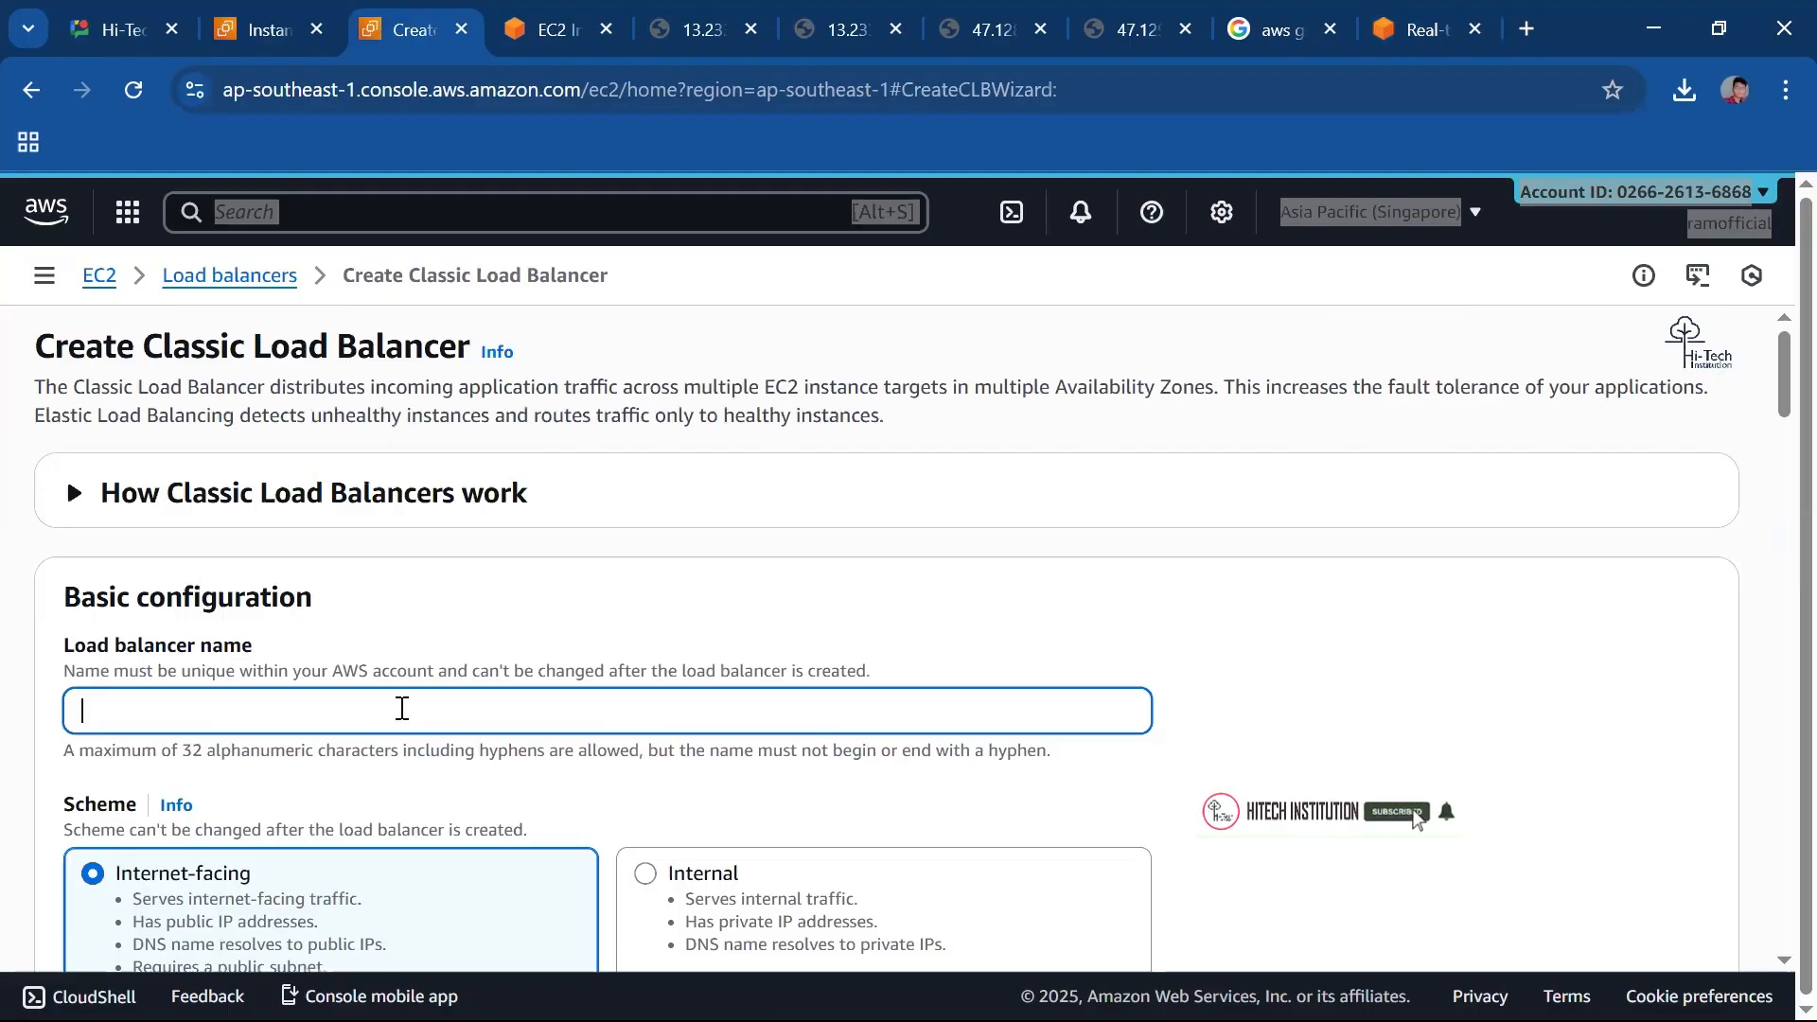
{"action": "type", "text": "Singap"}
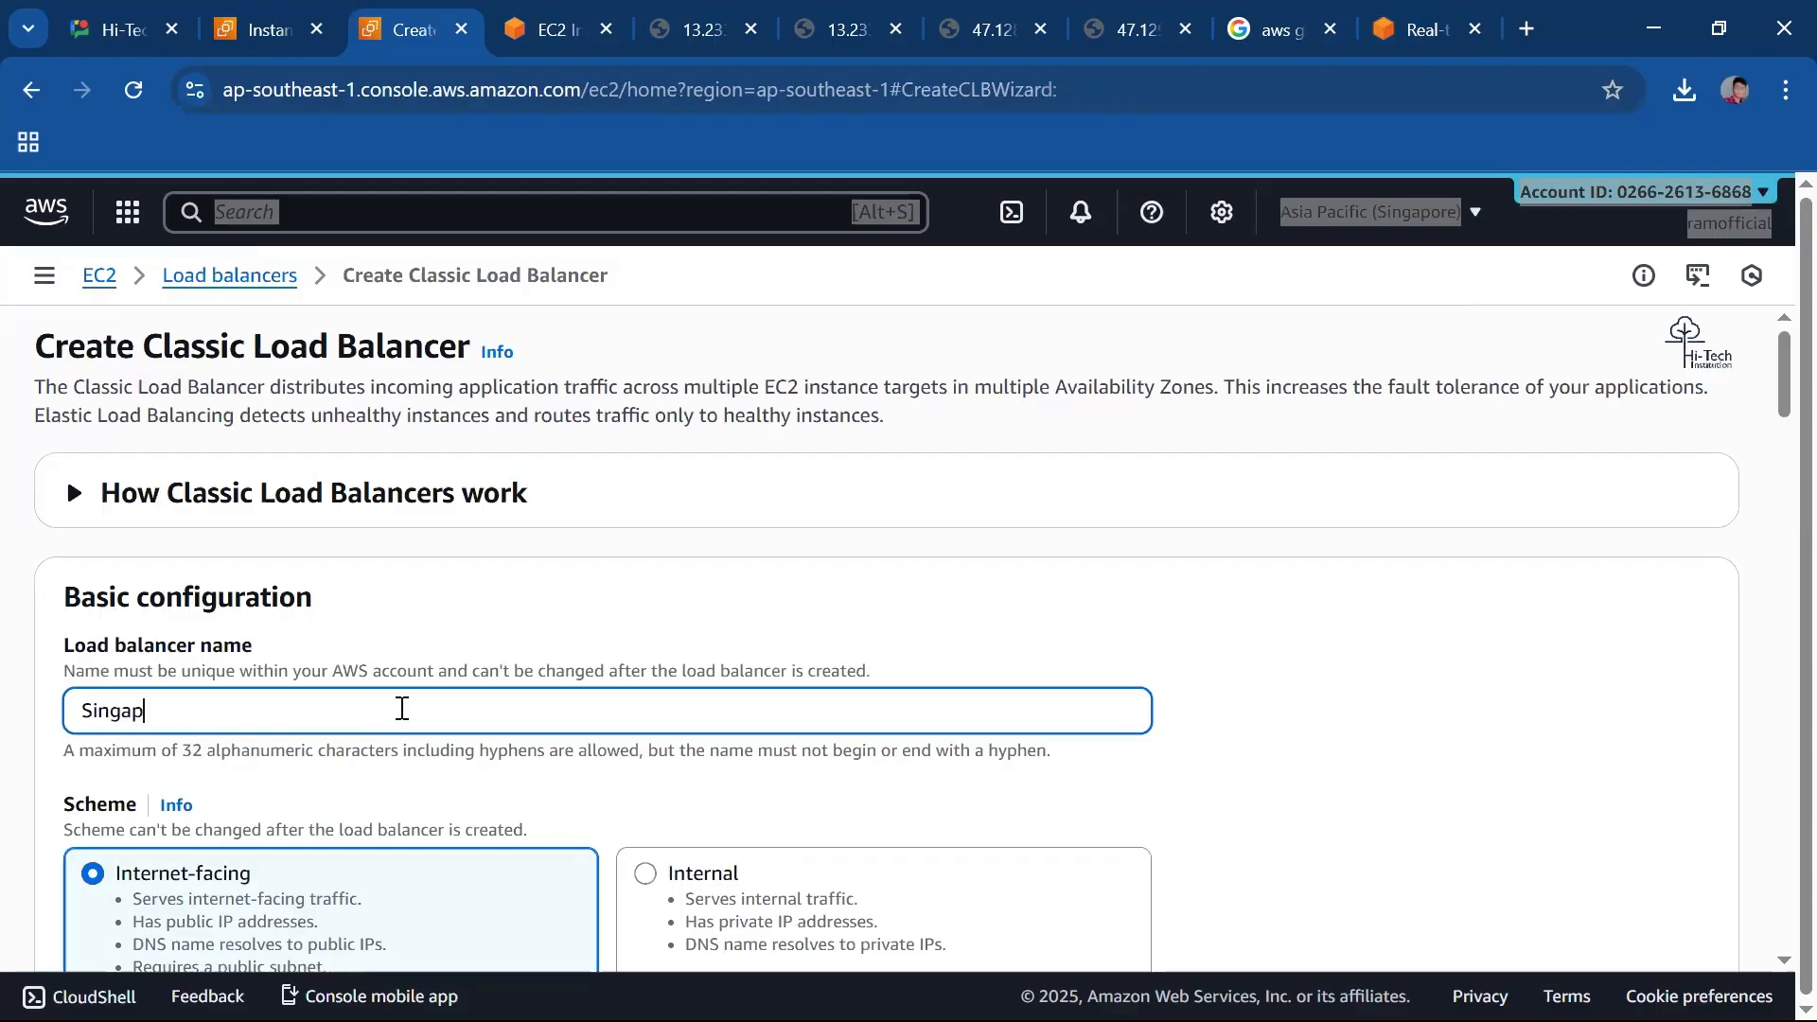
{"action": "type", "text": "ore-LB"}
Enable the ap-southeast-1a, ap-southeast-1b and ap-southeast-1c Availability Zones in the load balancer's network mapping.
{"action": "scroll", "coordinate": [377, 669], "scroll_direction": "down", "scroll_amount": 3}
{"action": "scroll", "coordinate": [449, 725], "scroll_direction": "down", "scroll_amount": 2}
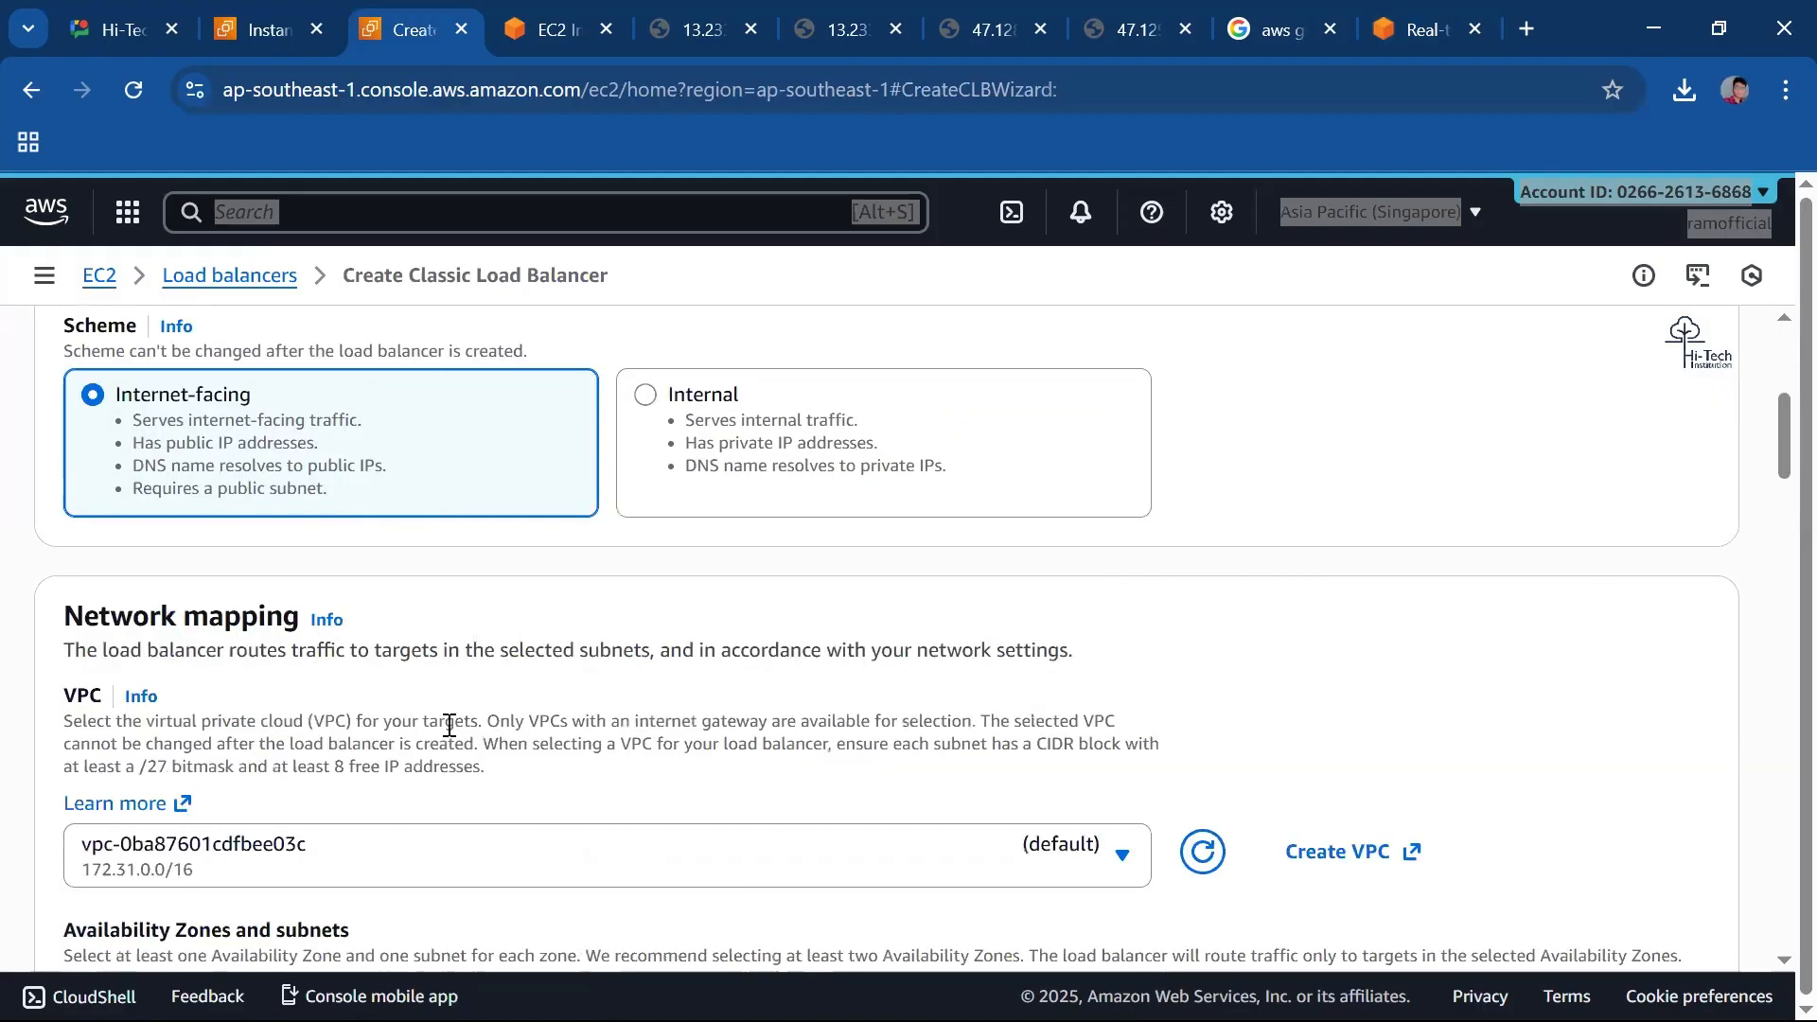
{"action": "scroll", "coordinate": [237, 798], "scroll_direction": "down", "scroll_amount": 3}
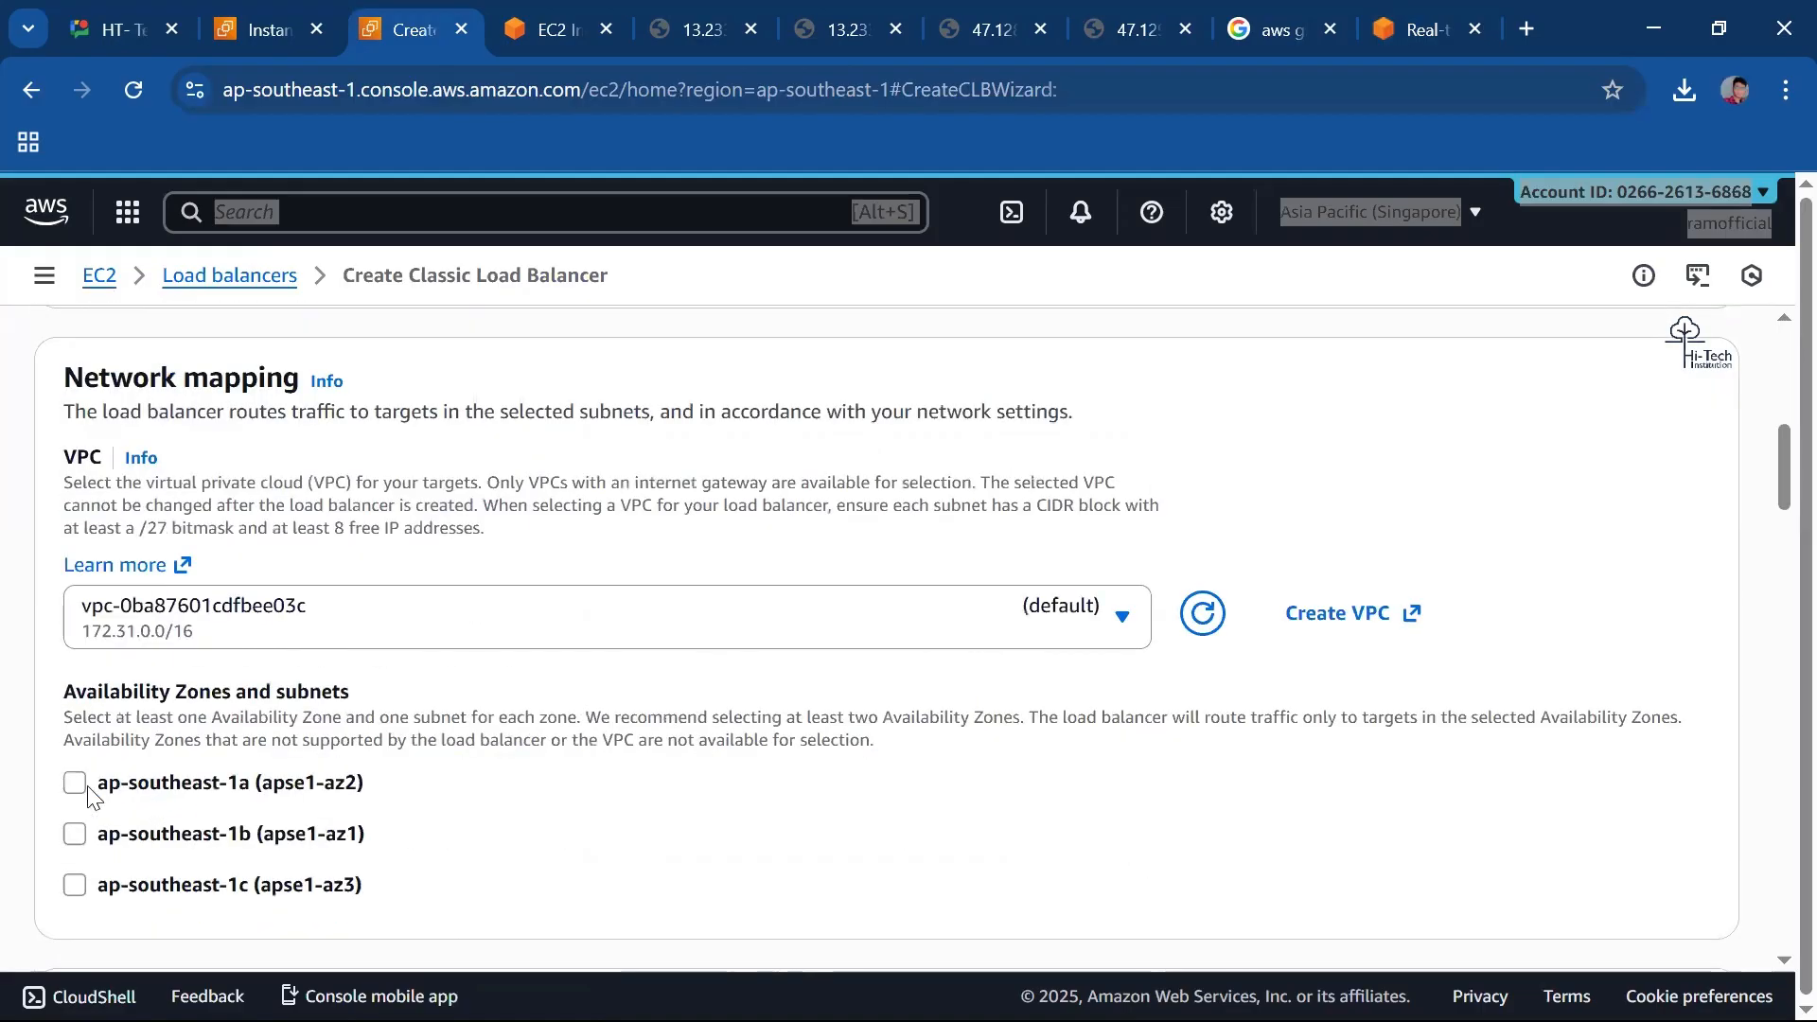
{"action": "left_click", "coordinate": [75, 783]}
{"action": "scroll", "coordinate": [91, 797], "scroll_direction": "down", "scroll_amount": 2}
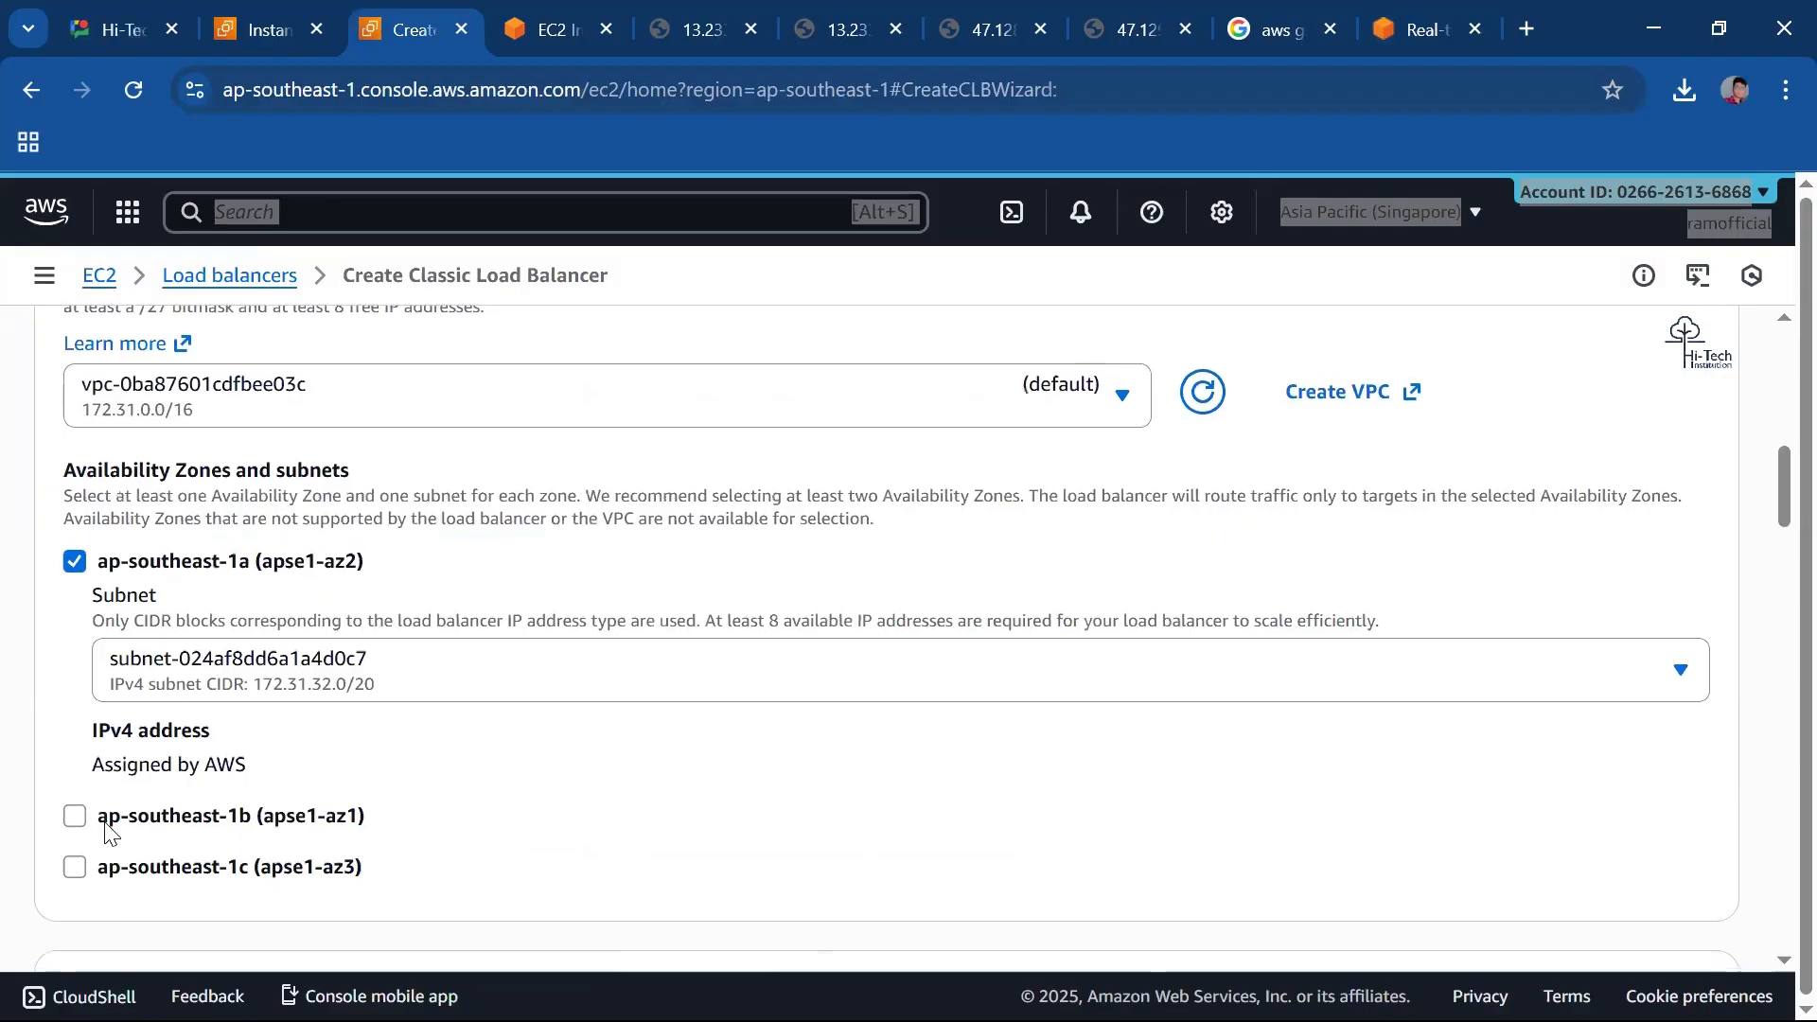
{"action": "left_click", "coordinate": [75, 816]}
{"action": "scroll", "coordinate": [112, 928], "scroll_direction": "down", "scroll_amount": 2}
{"action": "left_click", "coordinate": [119, 918]}
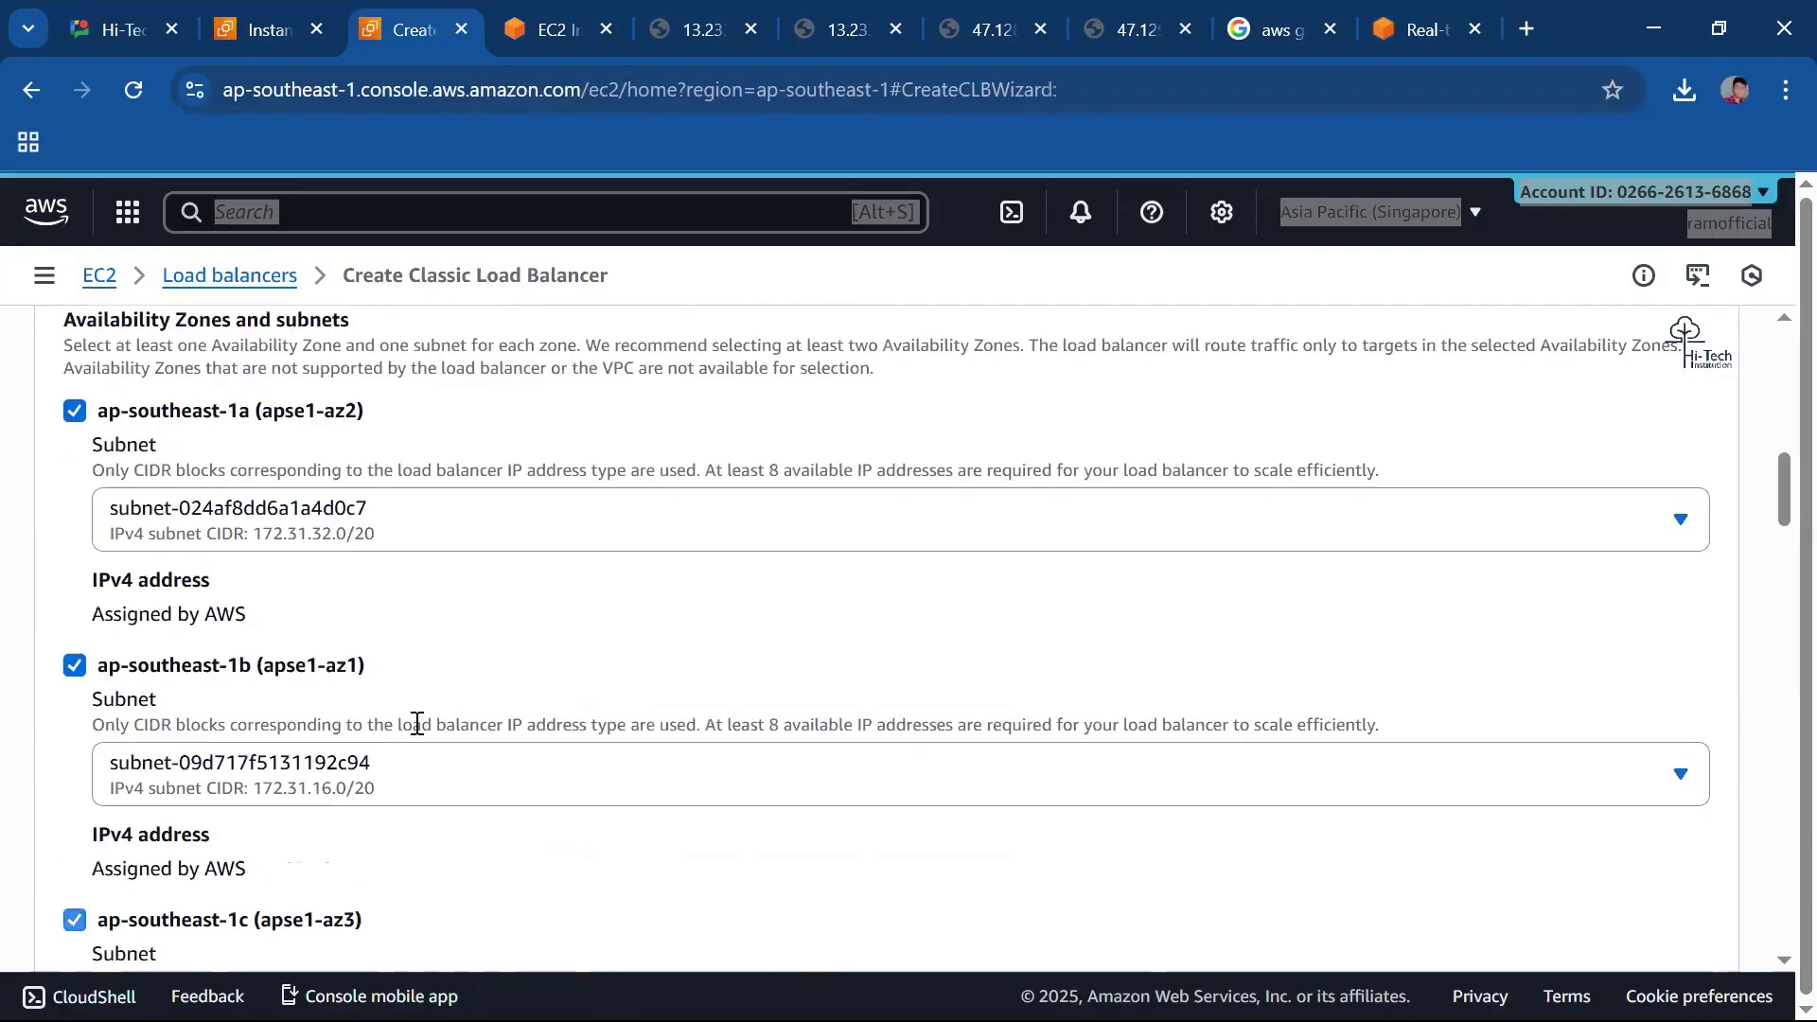
{"action": "scroll", "coordinate": [530, 696], "scroll_direction": "down", "scroll_amount": 3}
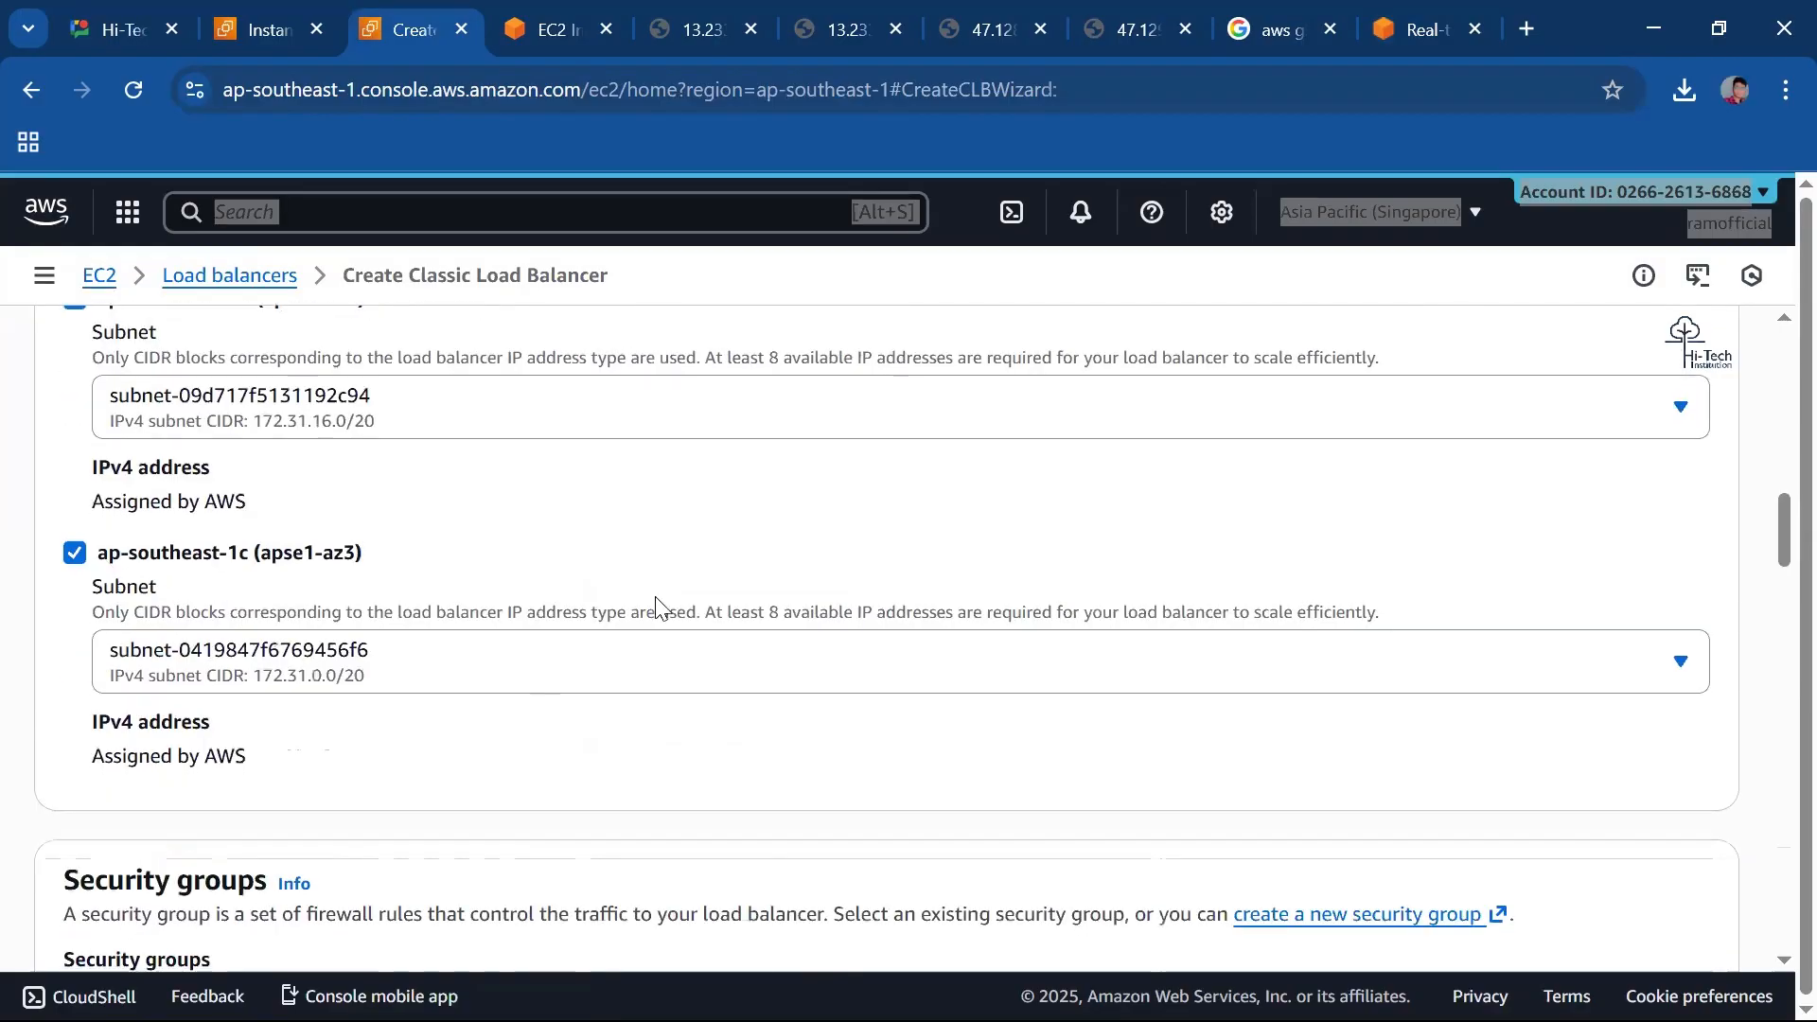
{"action": "scroll", "coordinate": [659, 605], "scroll_direction": "up", "scroll_amount": 4}
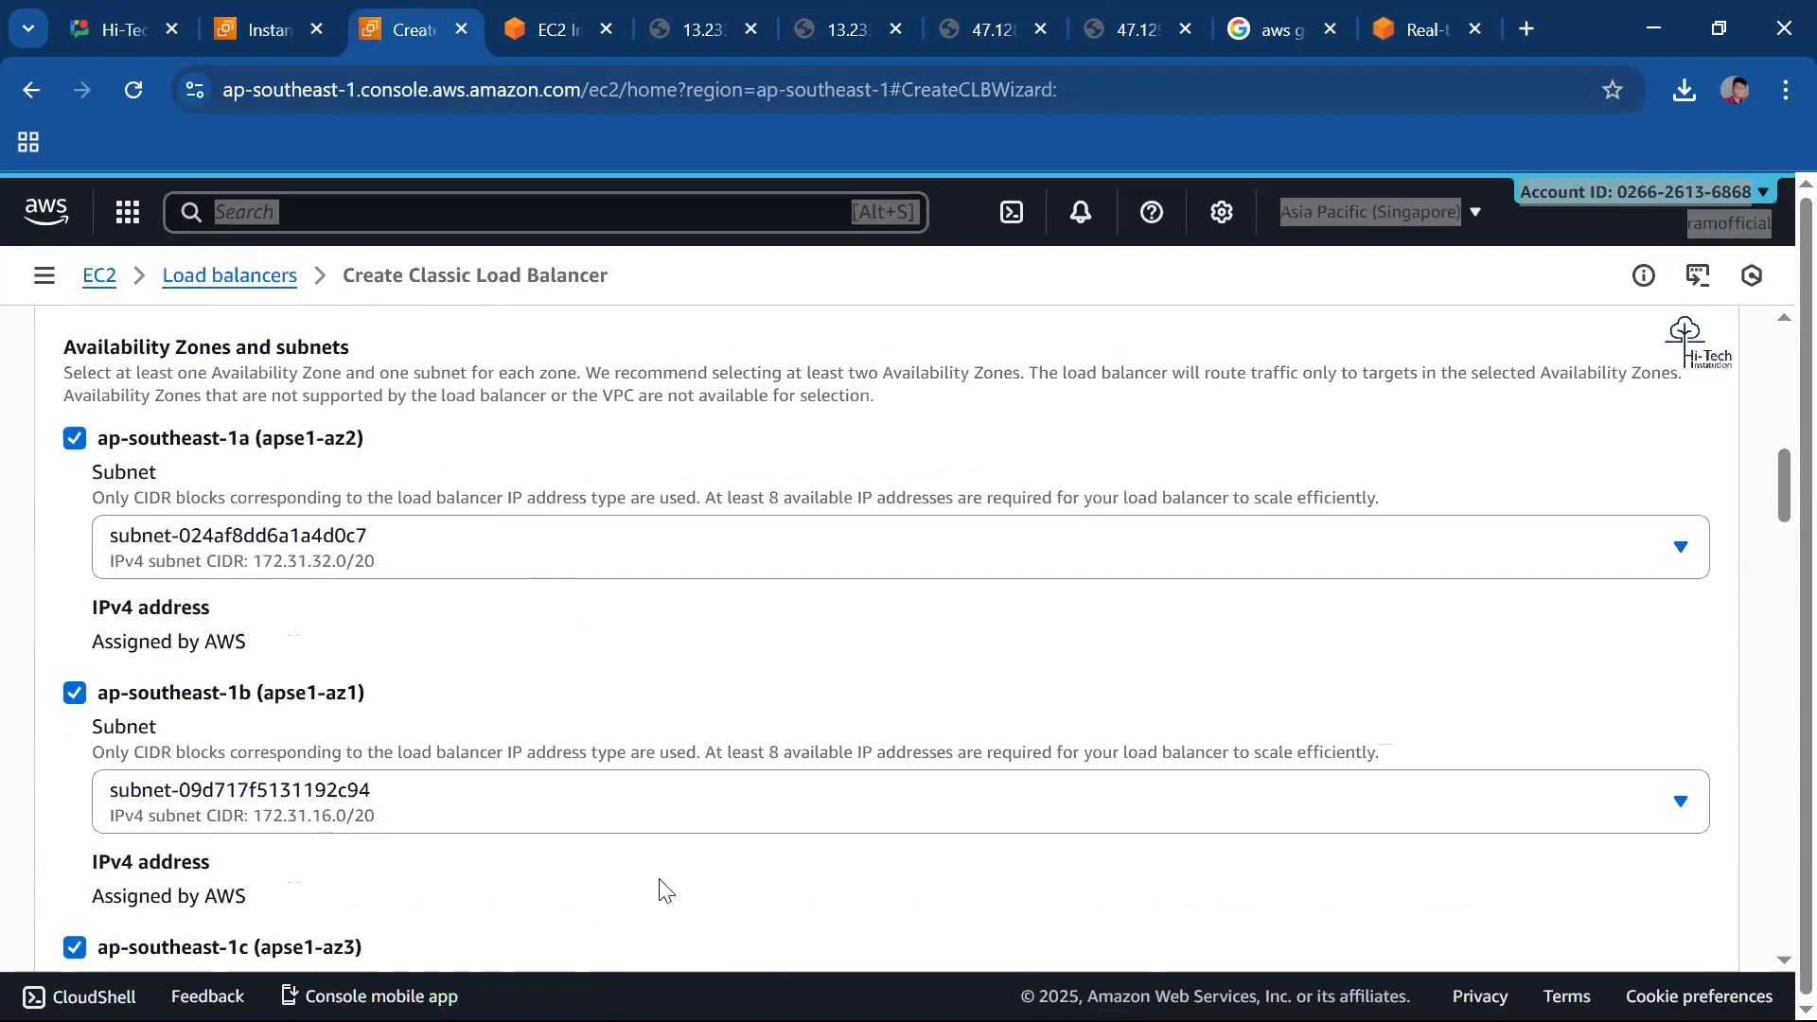
Set the health check ping protocol to TCP, keeping the default security group and the HTTP:80 listener.
{"action": "scroll", "coordinate": [665, 905], "scroll_direction": "down", "scroll_amount": 2}
{"action": "scroll", "coordinate": [665, 904], "scroll_direction": "down", "scroll_amount": 4}
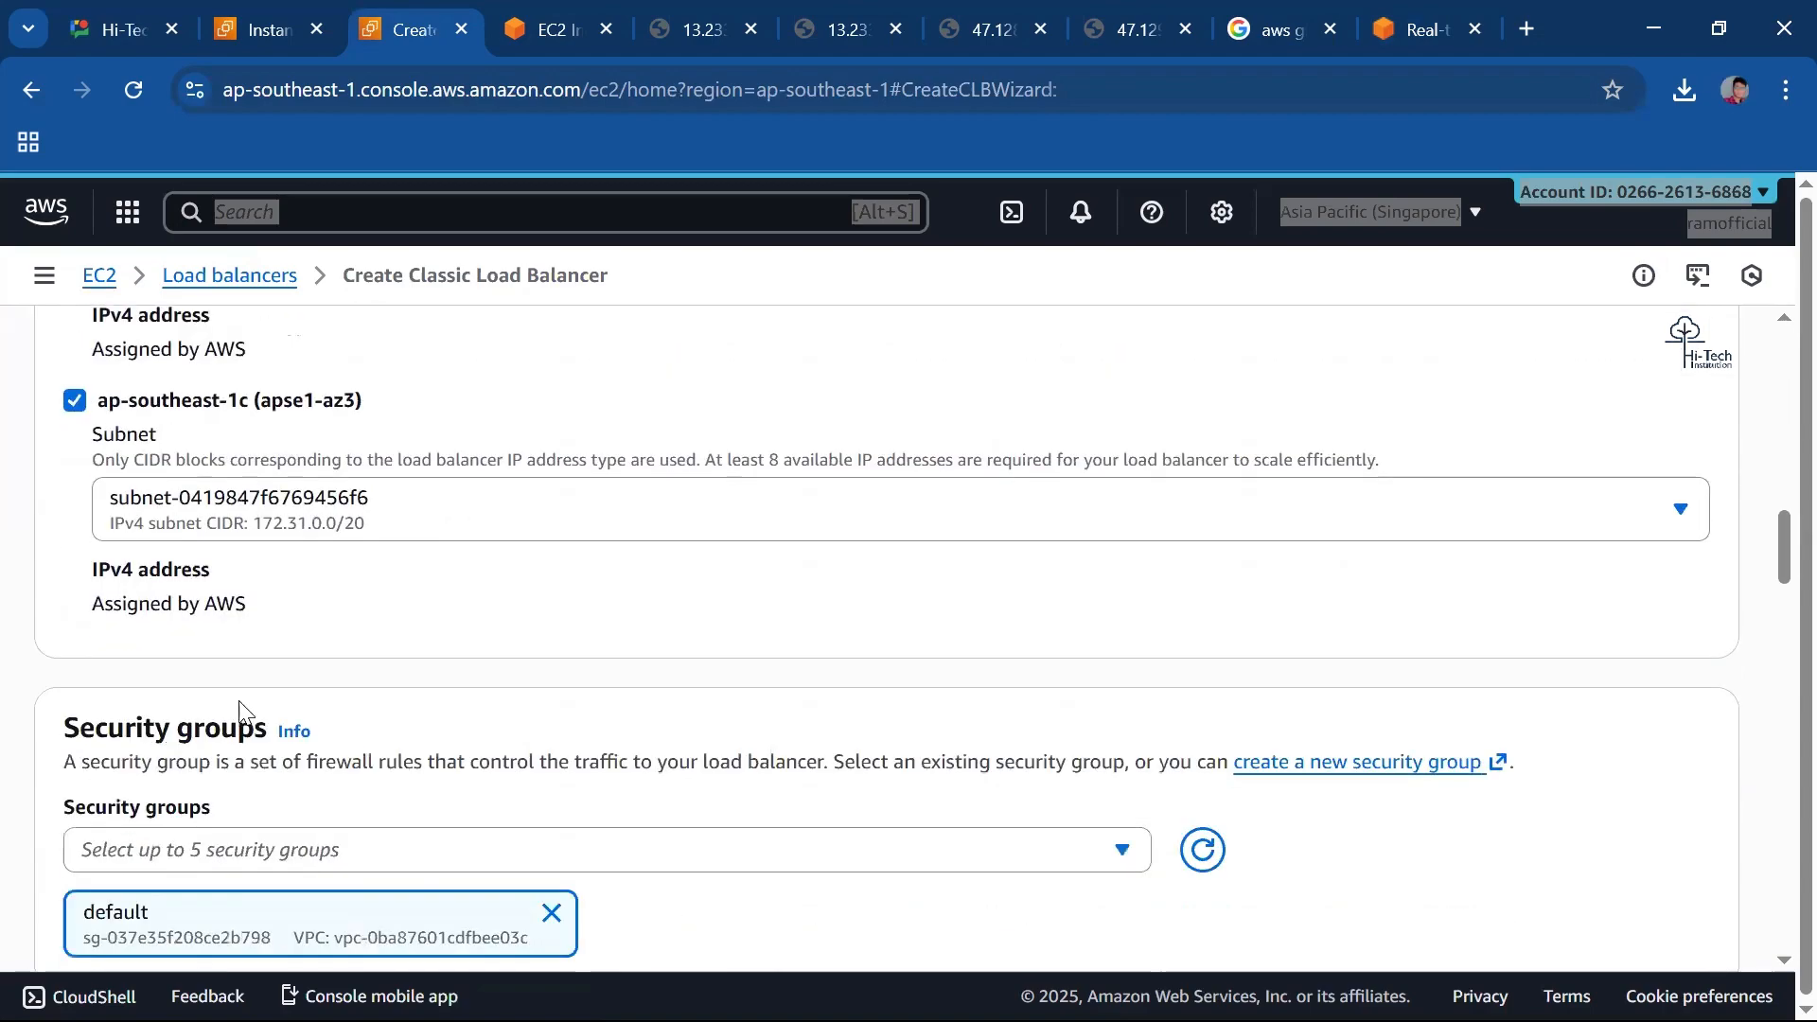
{"action": "scroll", "coordinate": [158, 573], "scroll_direction": "down", "scroll_amount": 3}
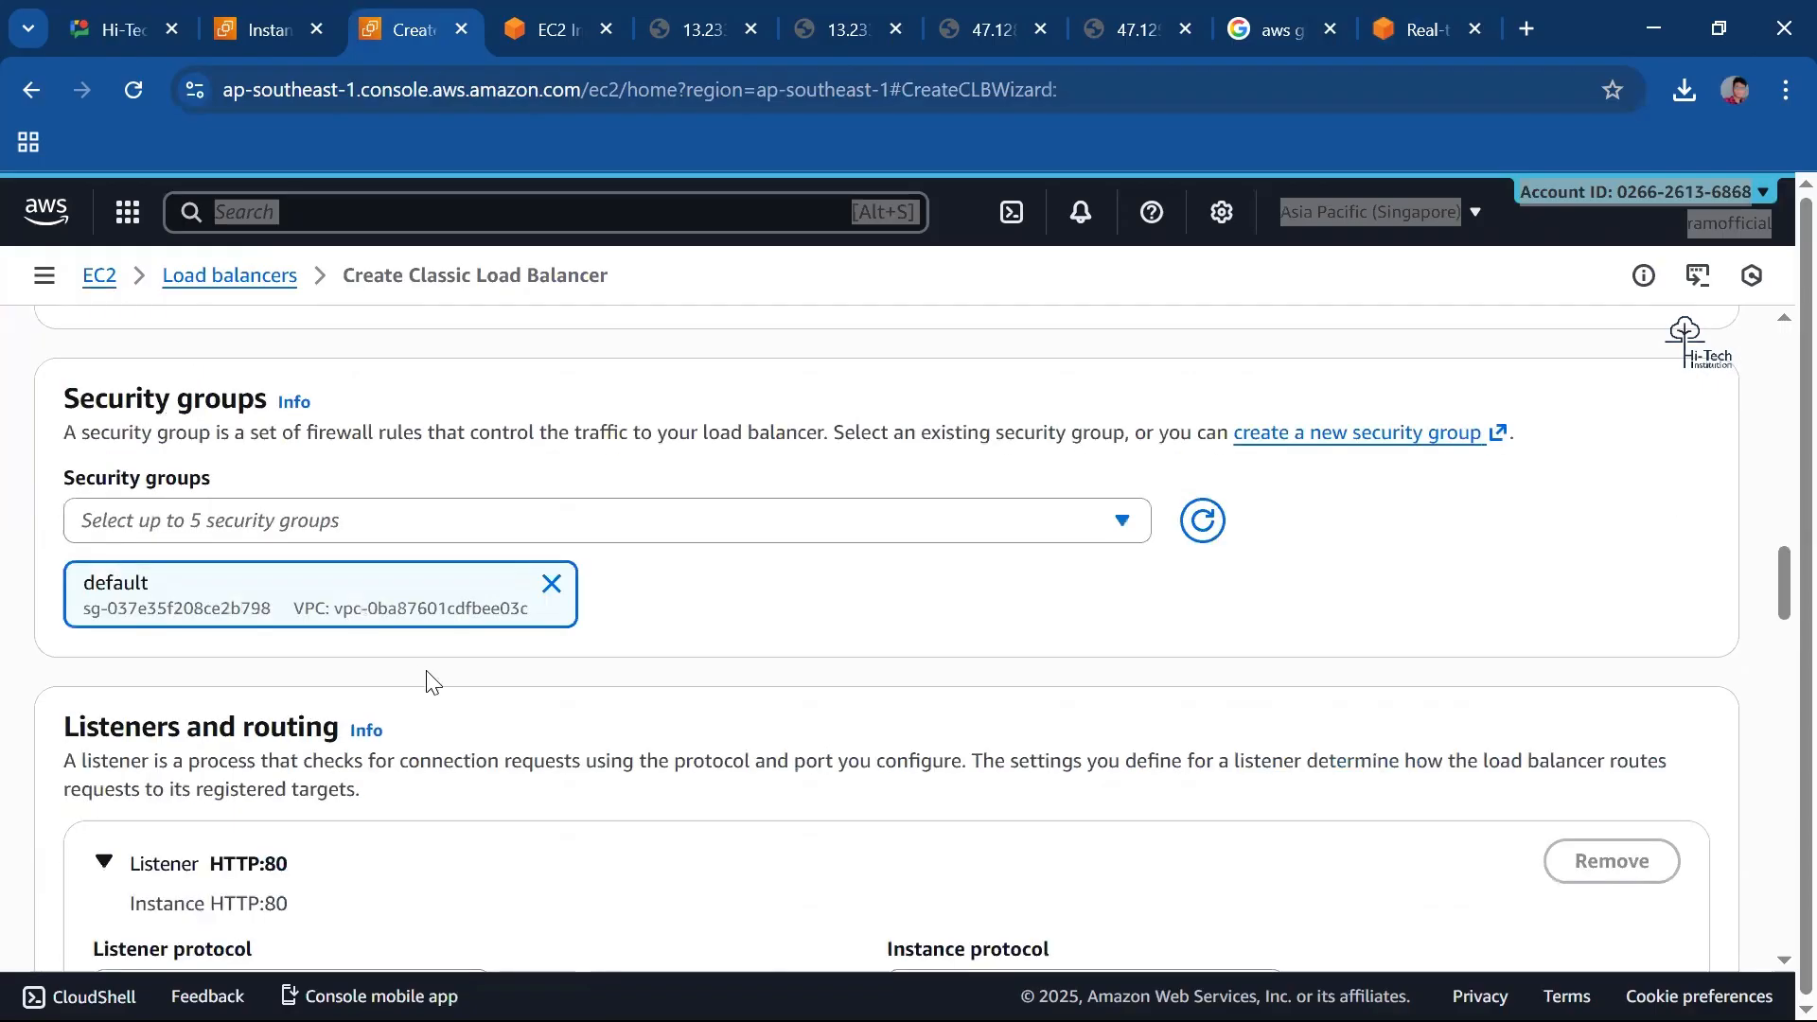
{"action": "scroll", "coordinate": [312, 693], "scroll_direction": "down", "scroll_amount": 3}
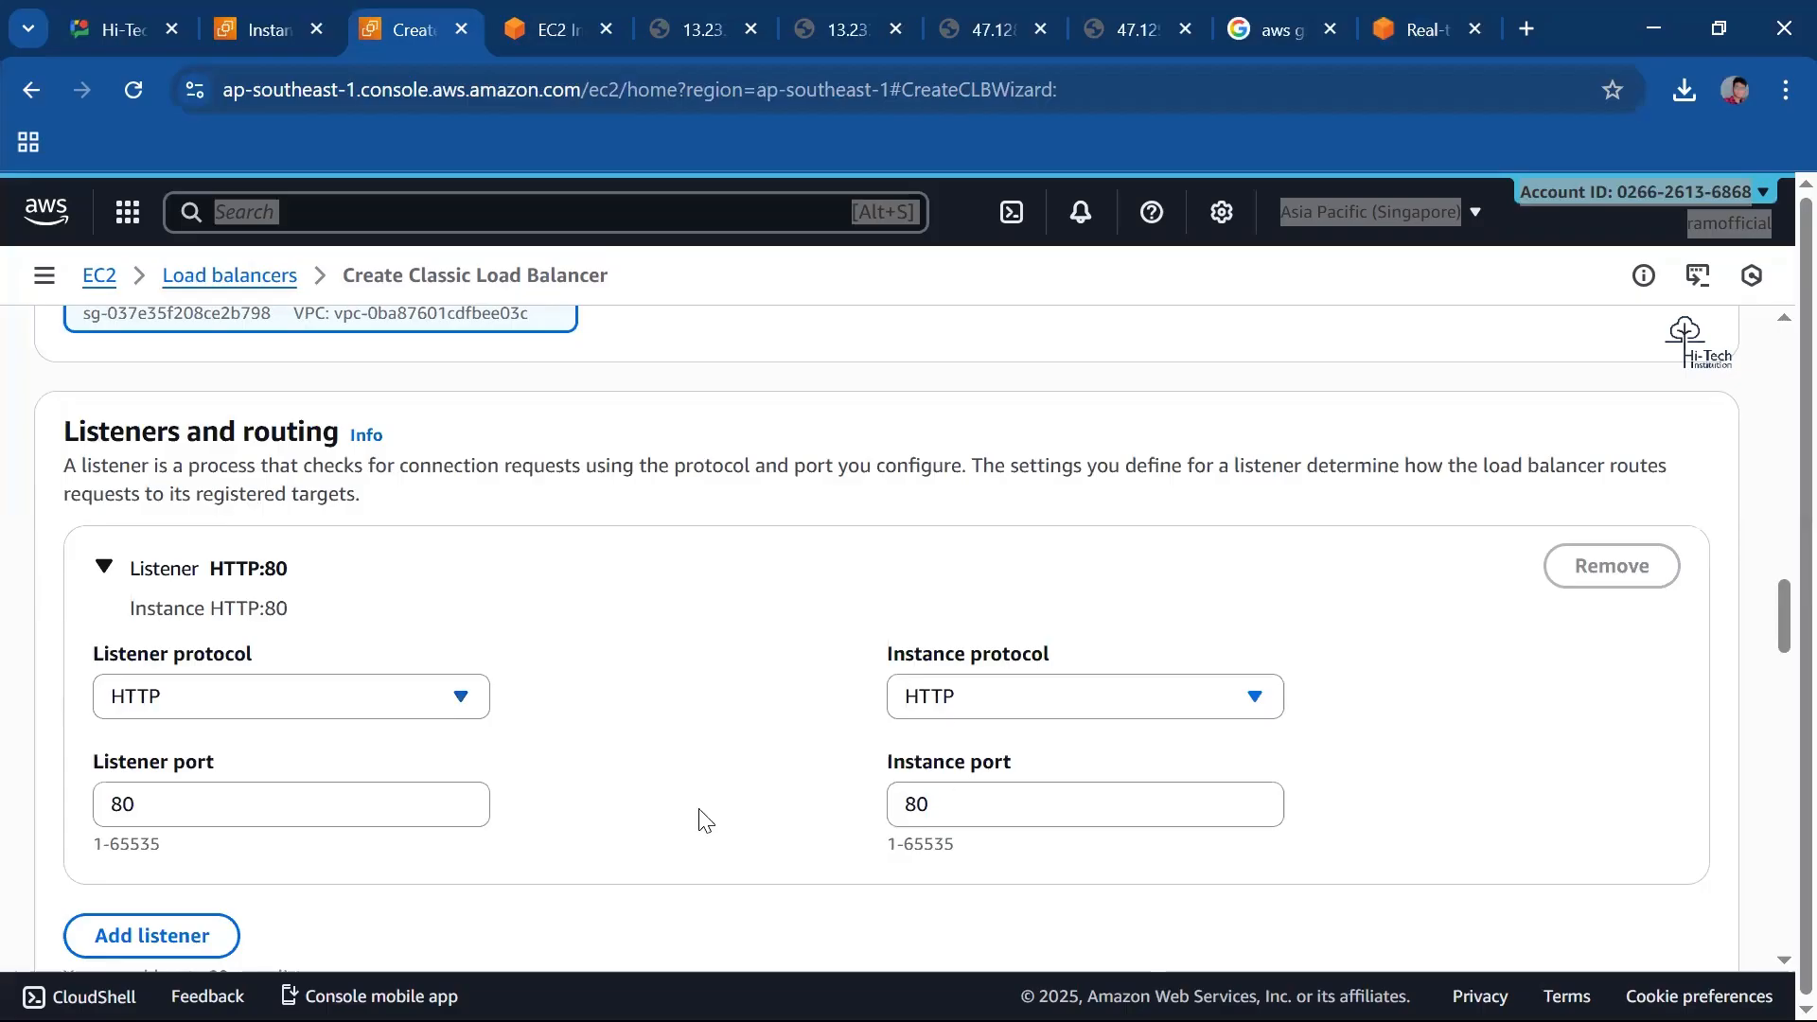
{"action": "scroll", "coordinate": [701, 818], "scroll_direction": "down", "scroll_amount": 3}
{"action": "scroll", "coordinate": [313, 672], "scroll_direction": "down", "scroll_amount": 3}
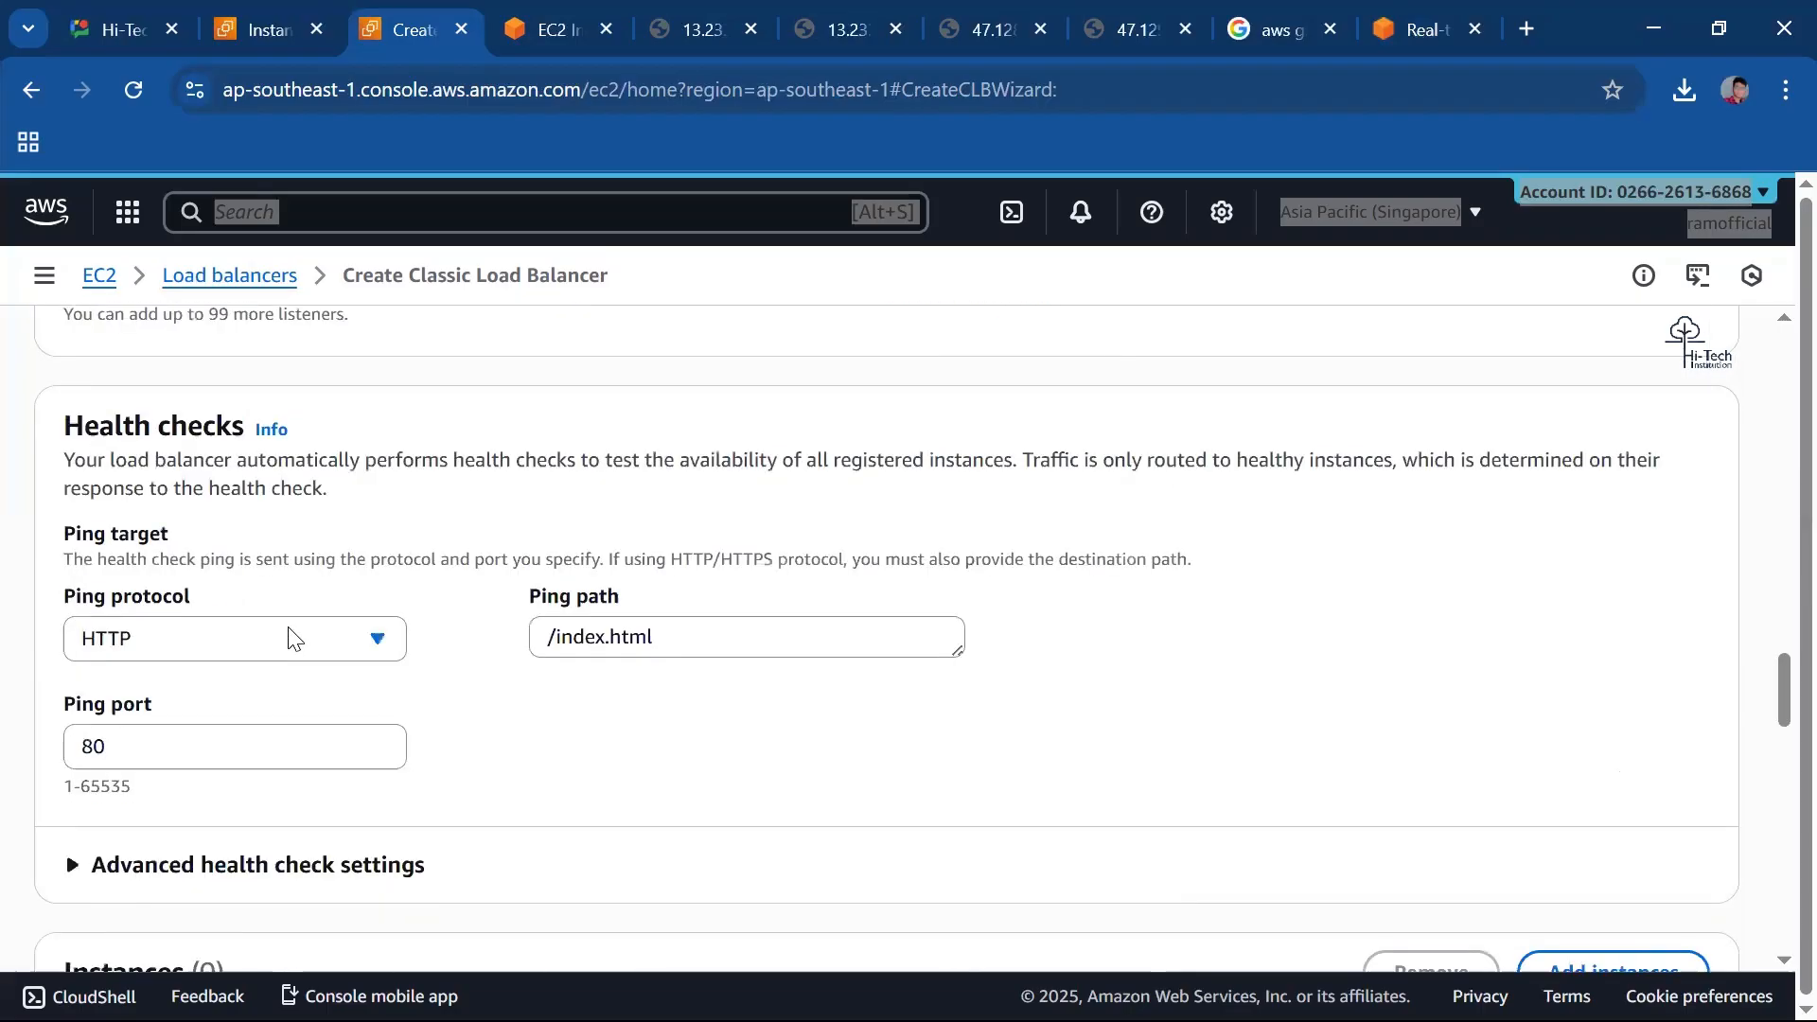
{"action": "left_click", "coordinate": [236, 640]}
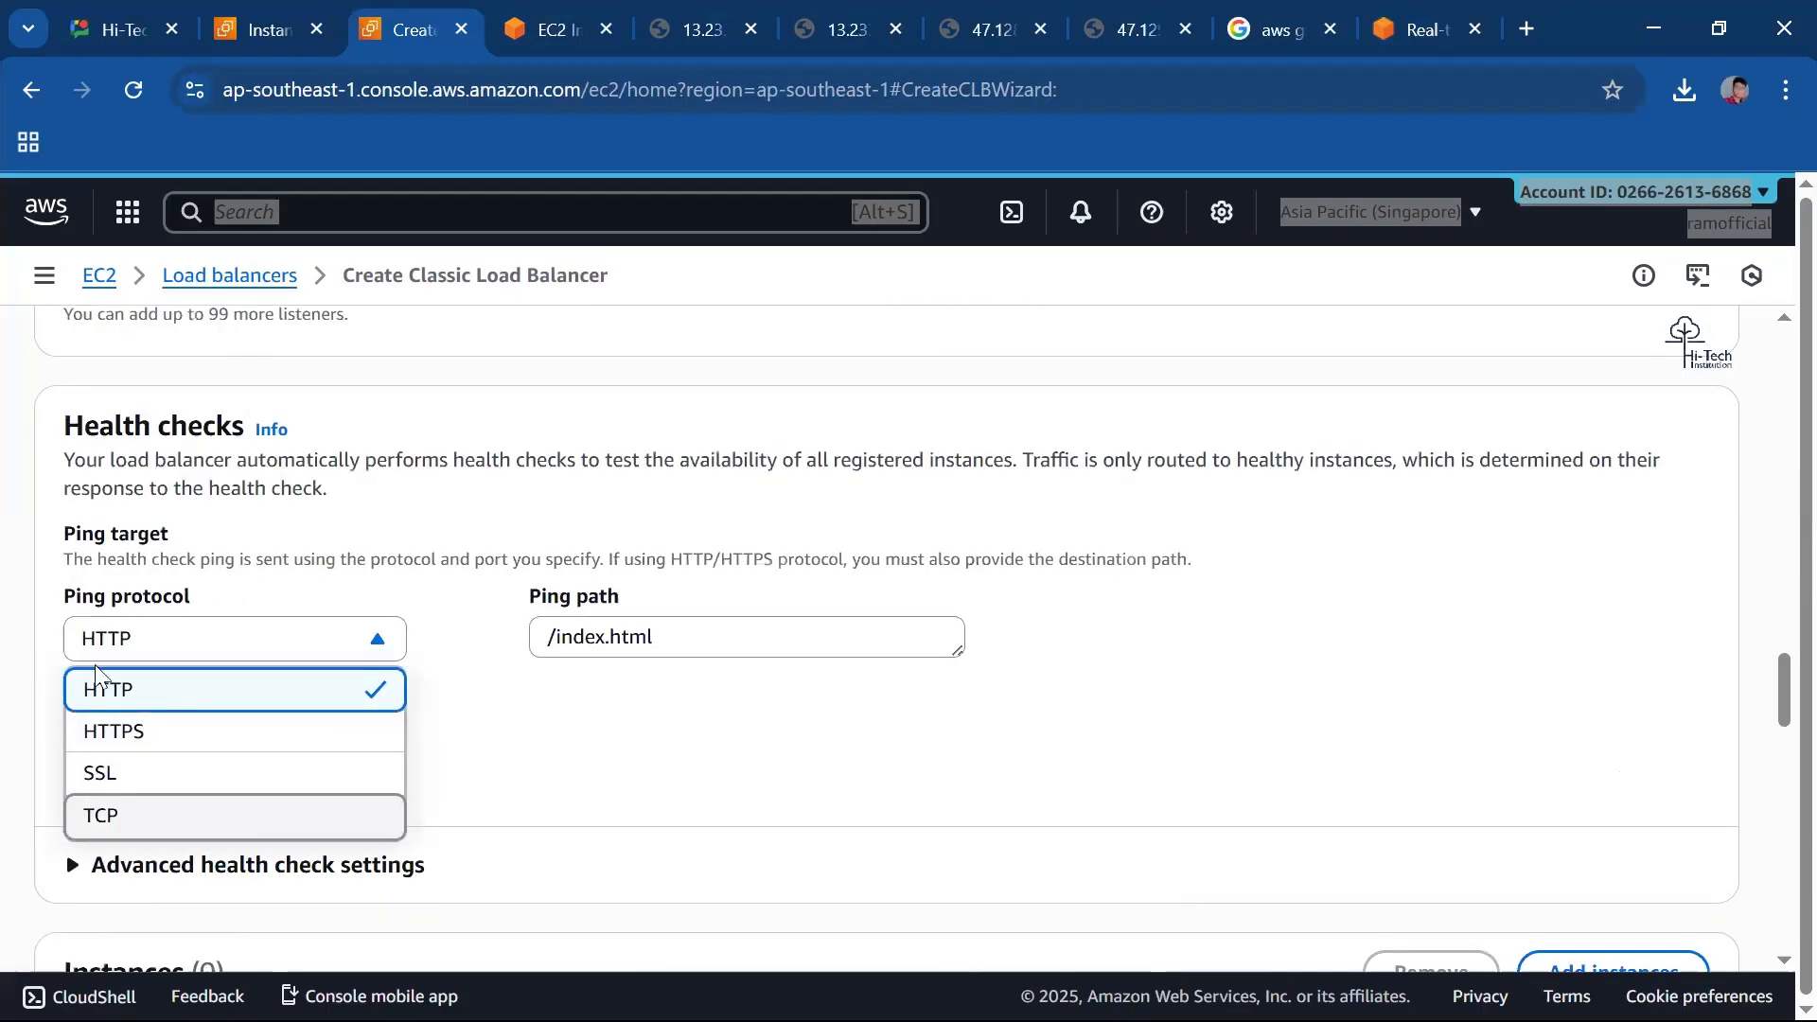
{"action": "left_click", "coordinate": [227, 816]}
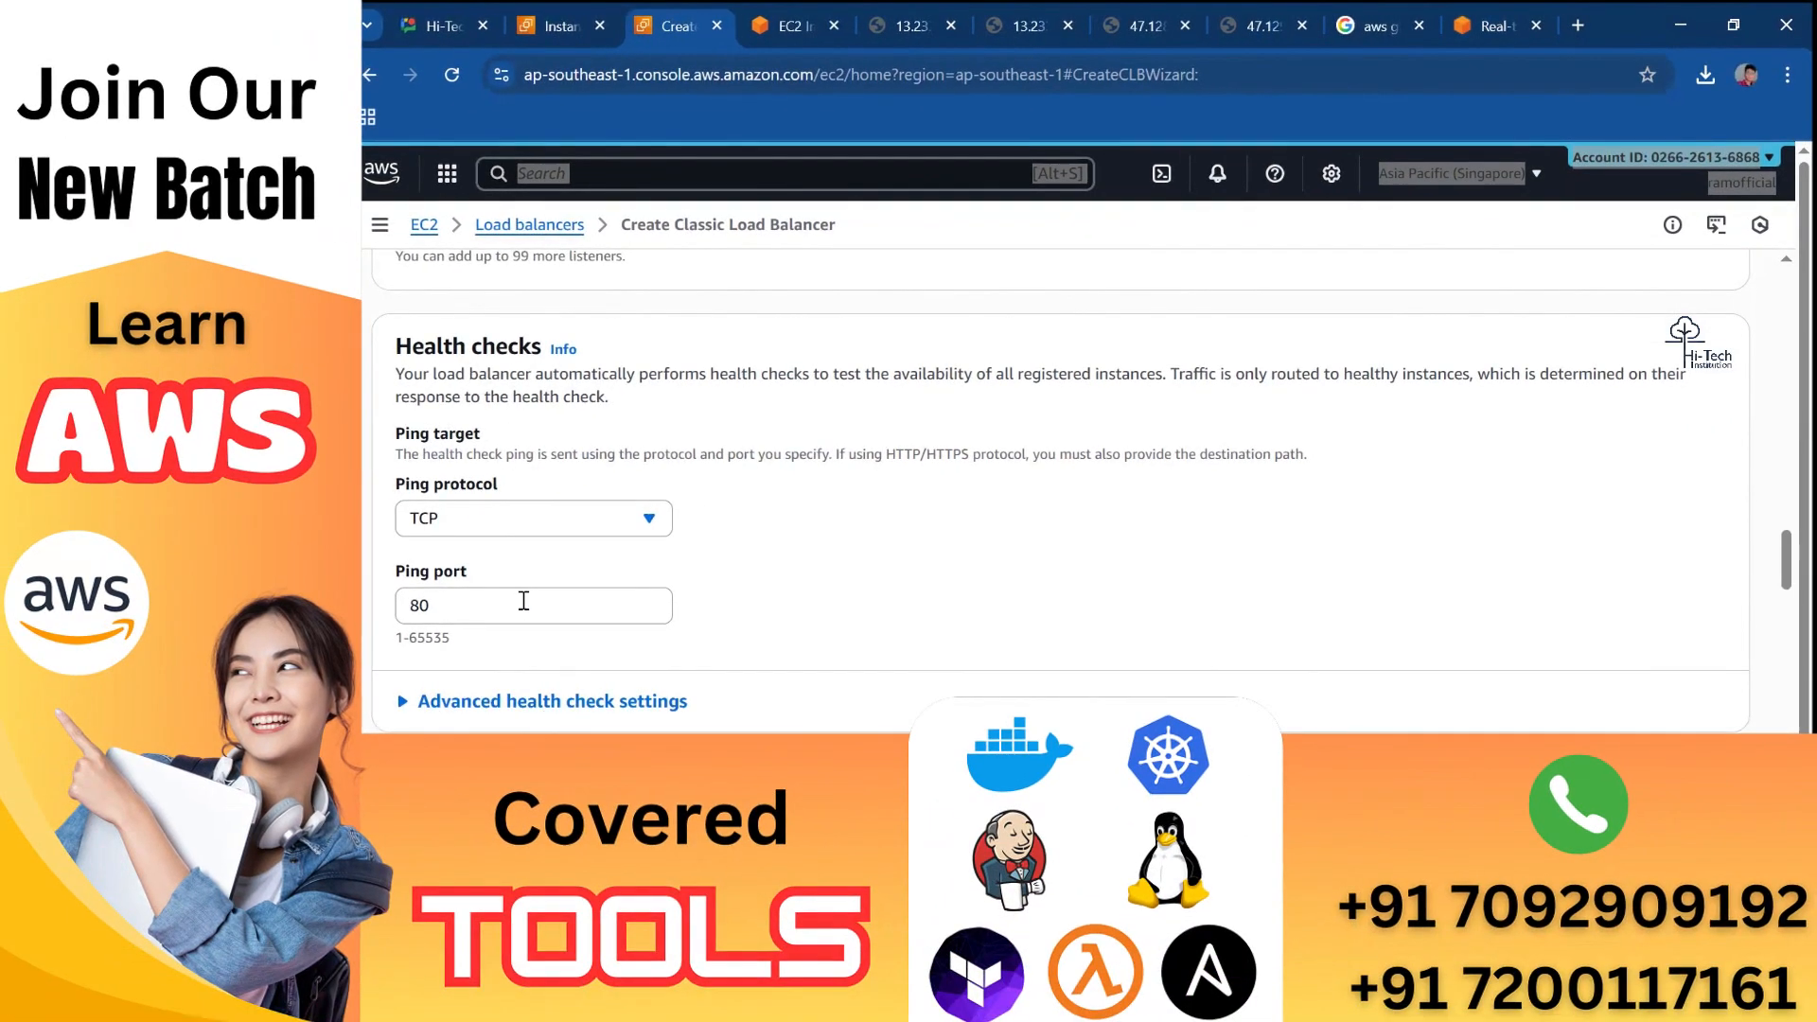
Add both Server1-Singapore and Server2-Singapore as registered instances of the load balancer.
{"action": "scroll", "coordinate": [790, 592], "scroll_direction": "down", "scroll_amount": 4}
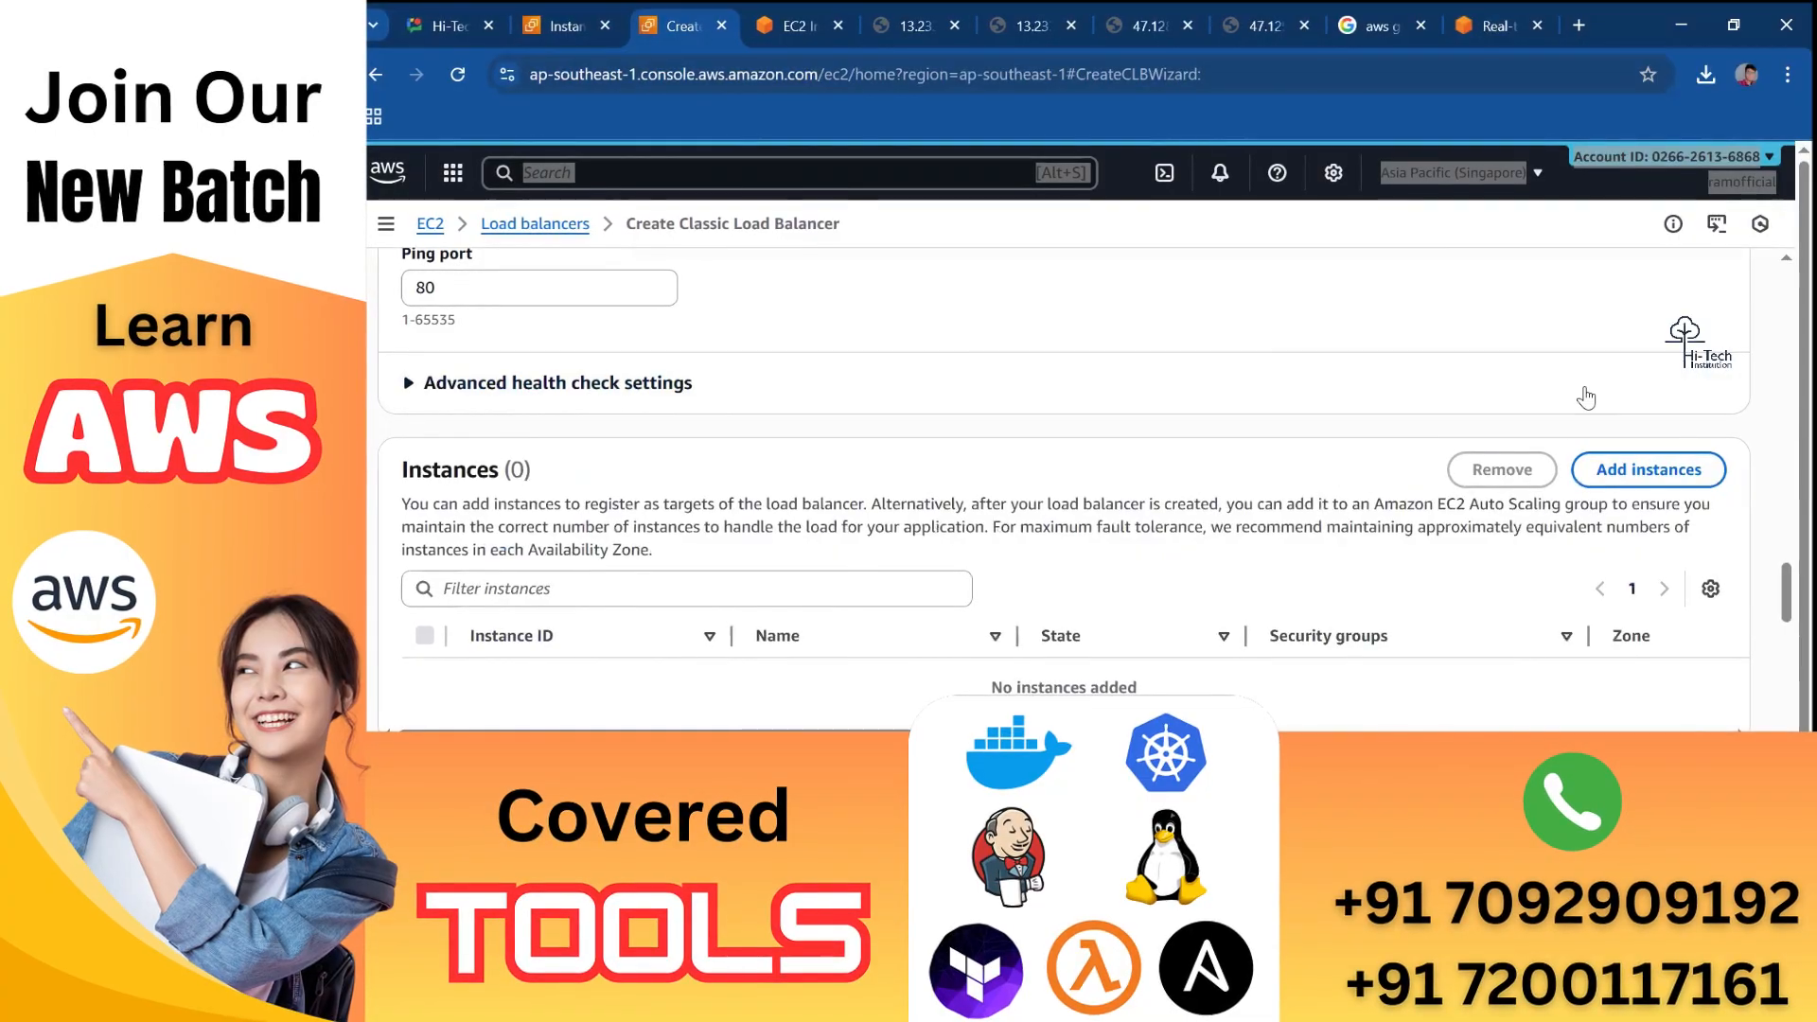
{"action": "left_click", "coordinate": [1654, 473]}
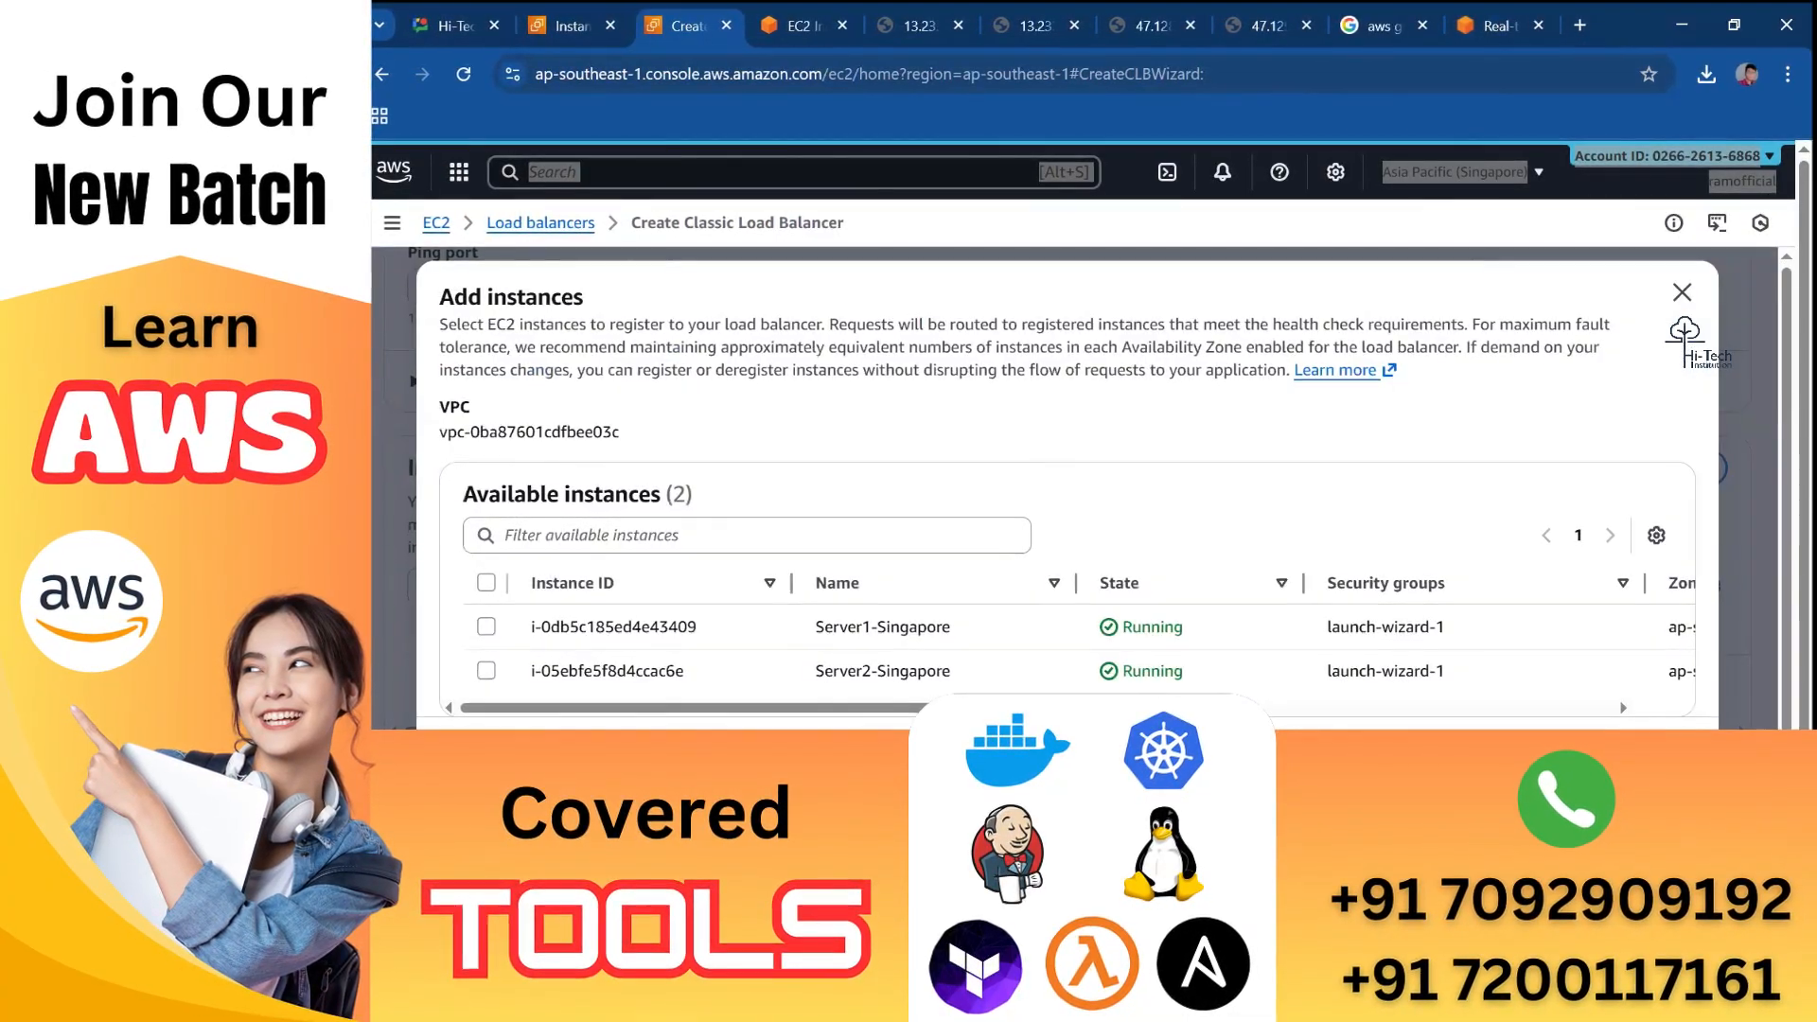
{"action": "left_click", "coordinate": [486, 583]}
{"action": "left_click", "coordinate": [1646, 758]}
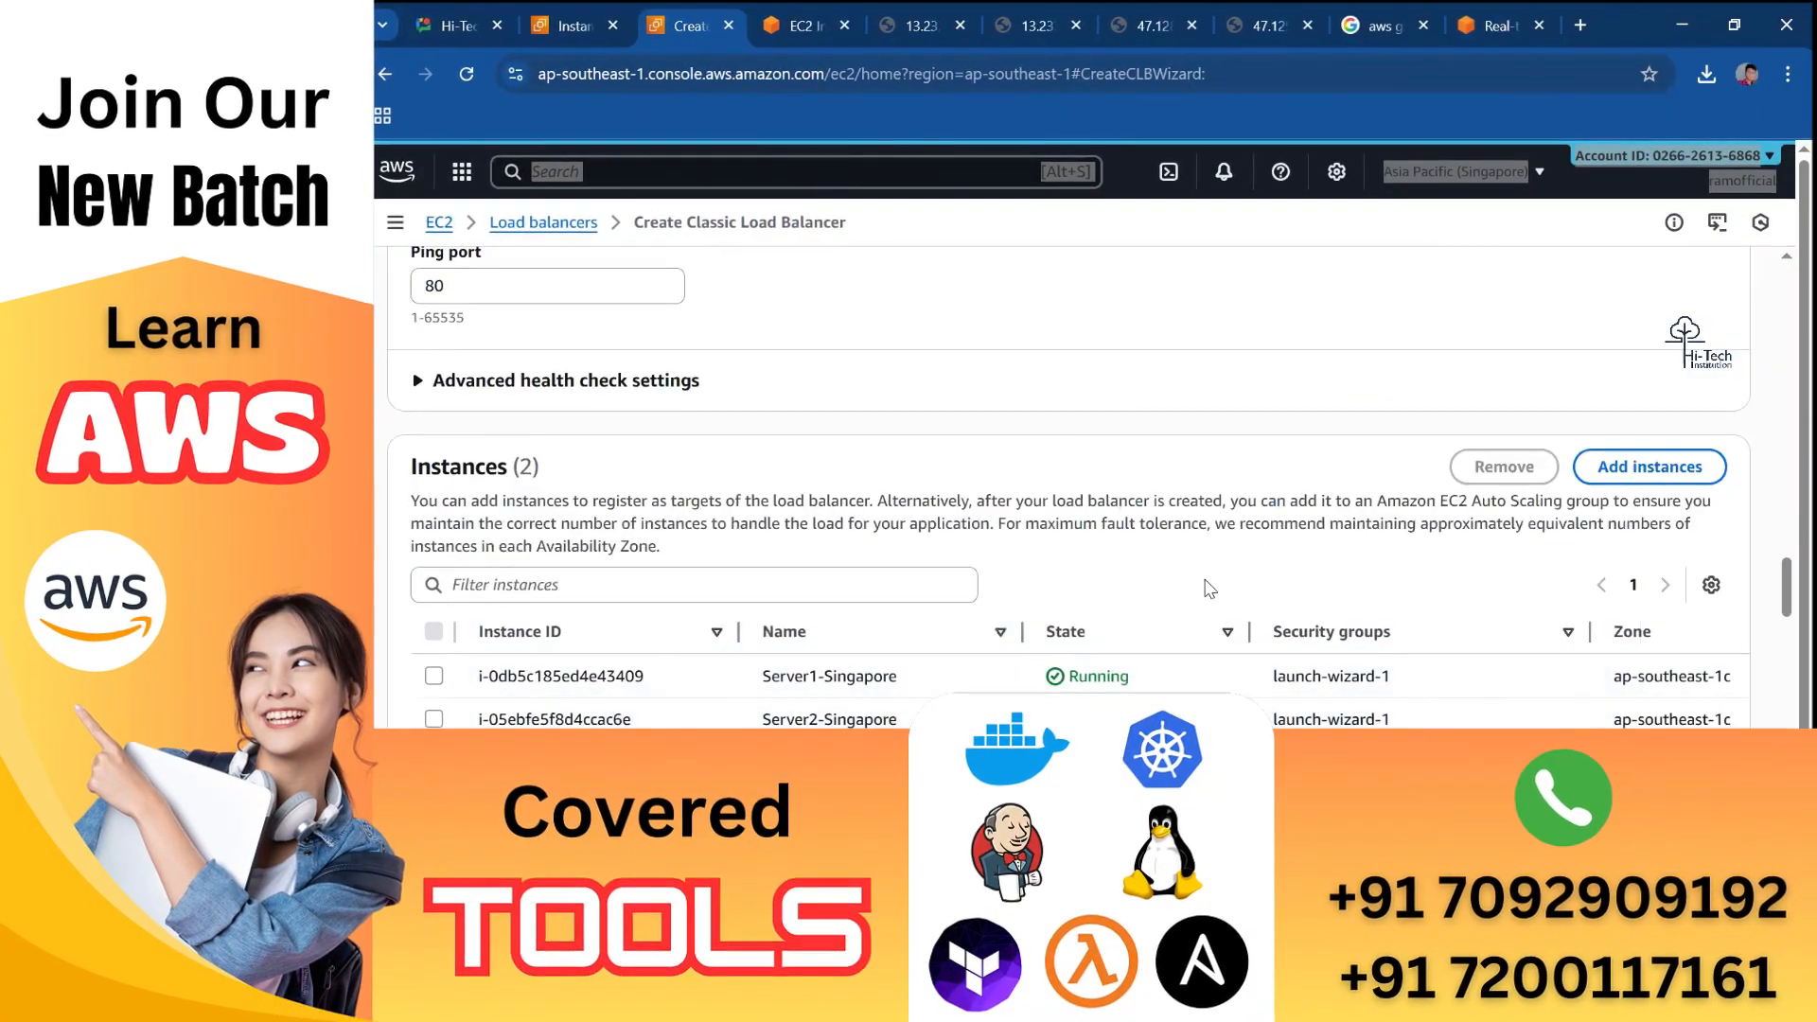
{"action": "scroll", "coordinate": [1105, 561], "scroll_direction": "down", "scroll_amount": 10}
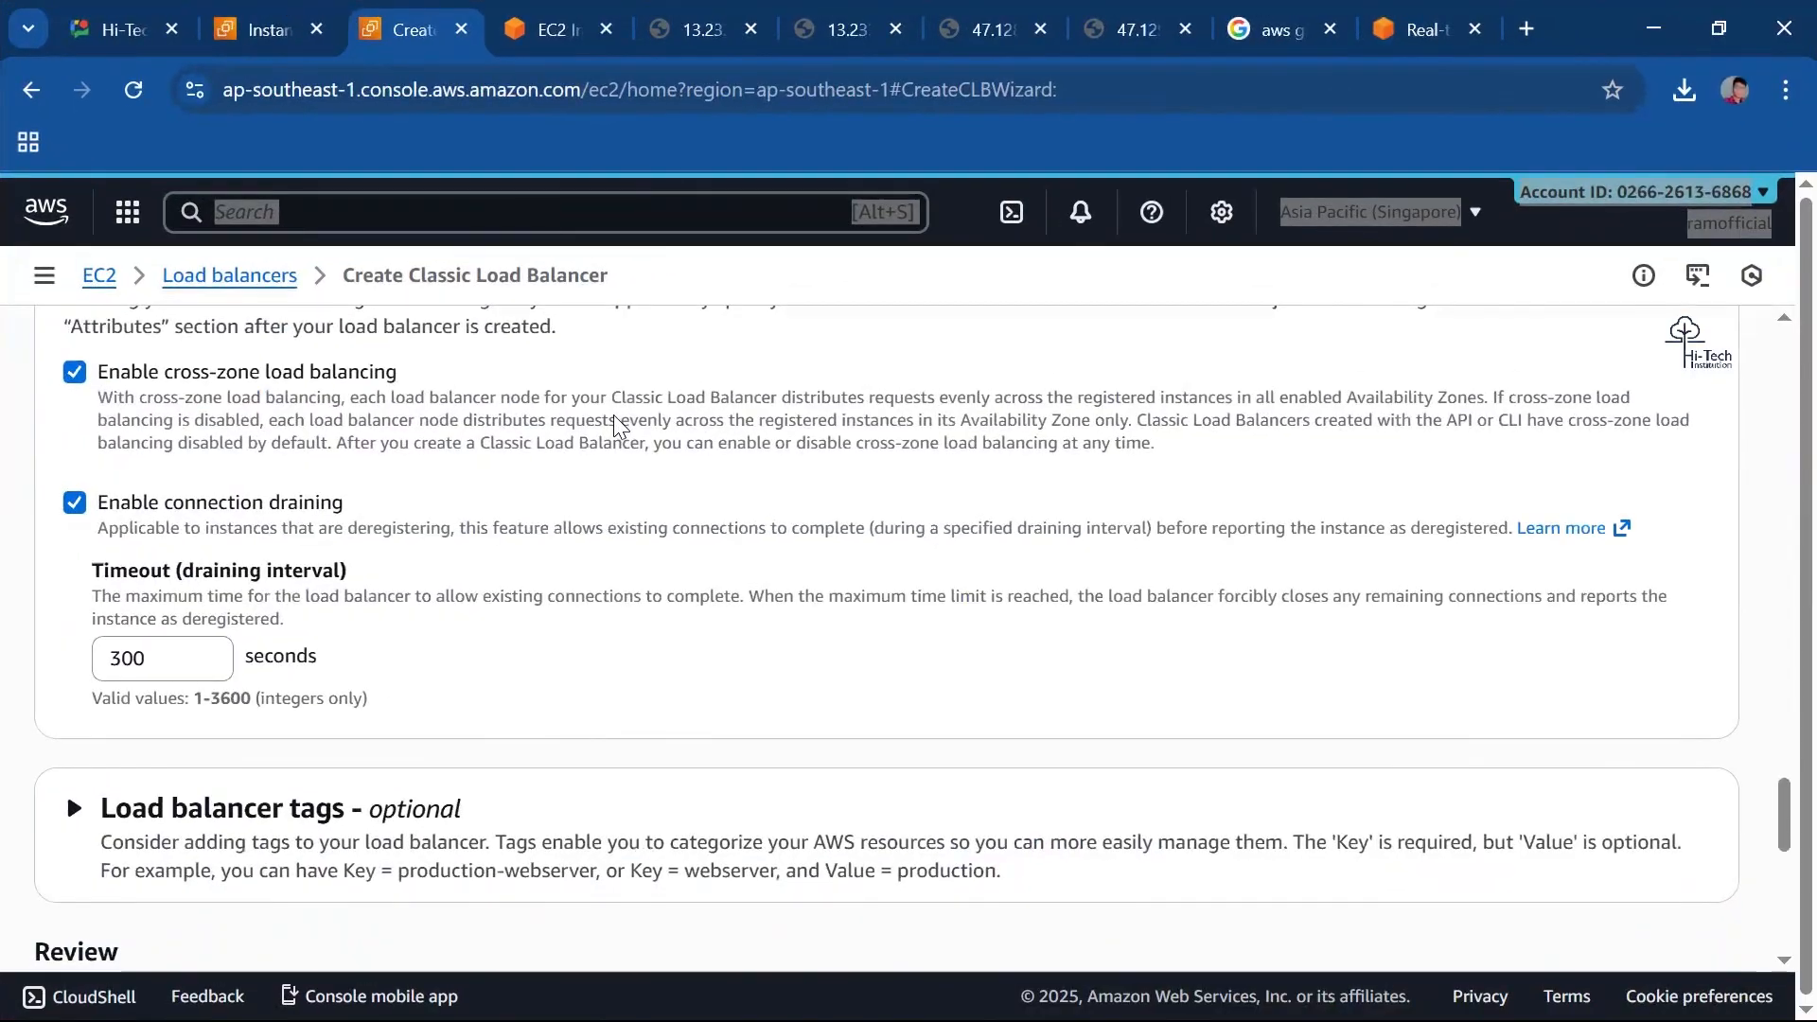
Check the registered instances' Availability Zones and the cross-zone load balancing and connection draining attributes.
{"action": "scroll", "coordinate": [862, 334], "scroll_direction": "down", "scroll_amount": 2}
{"action": "scroll", "coordinate": [712, 525], "scroll_direction": "up", "scroll_amount": 1}
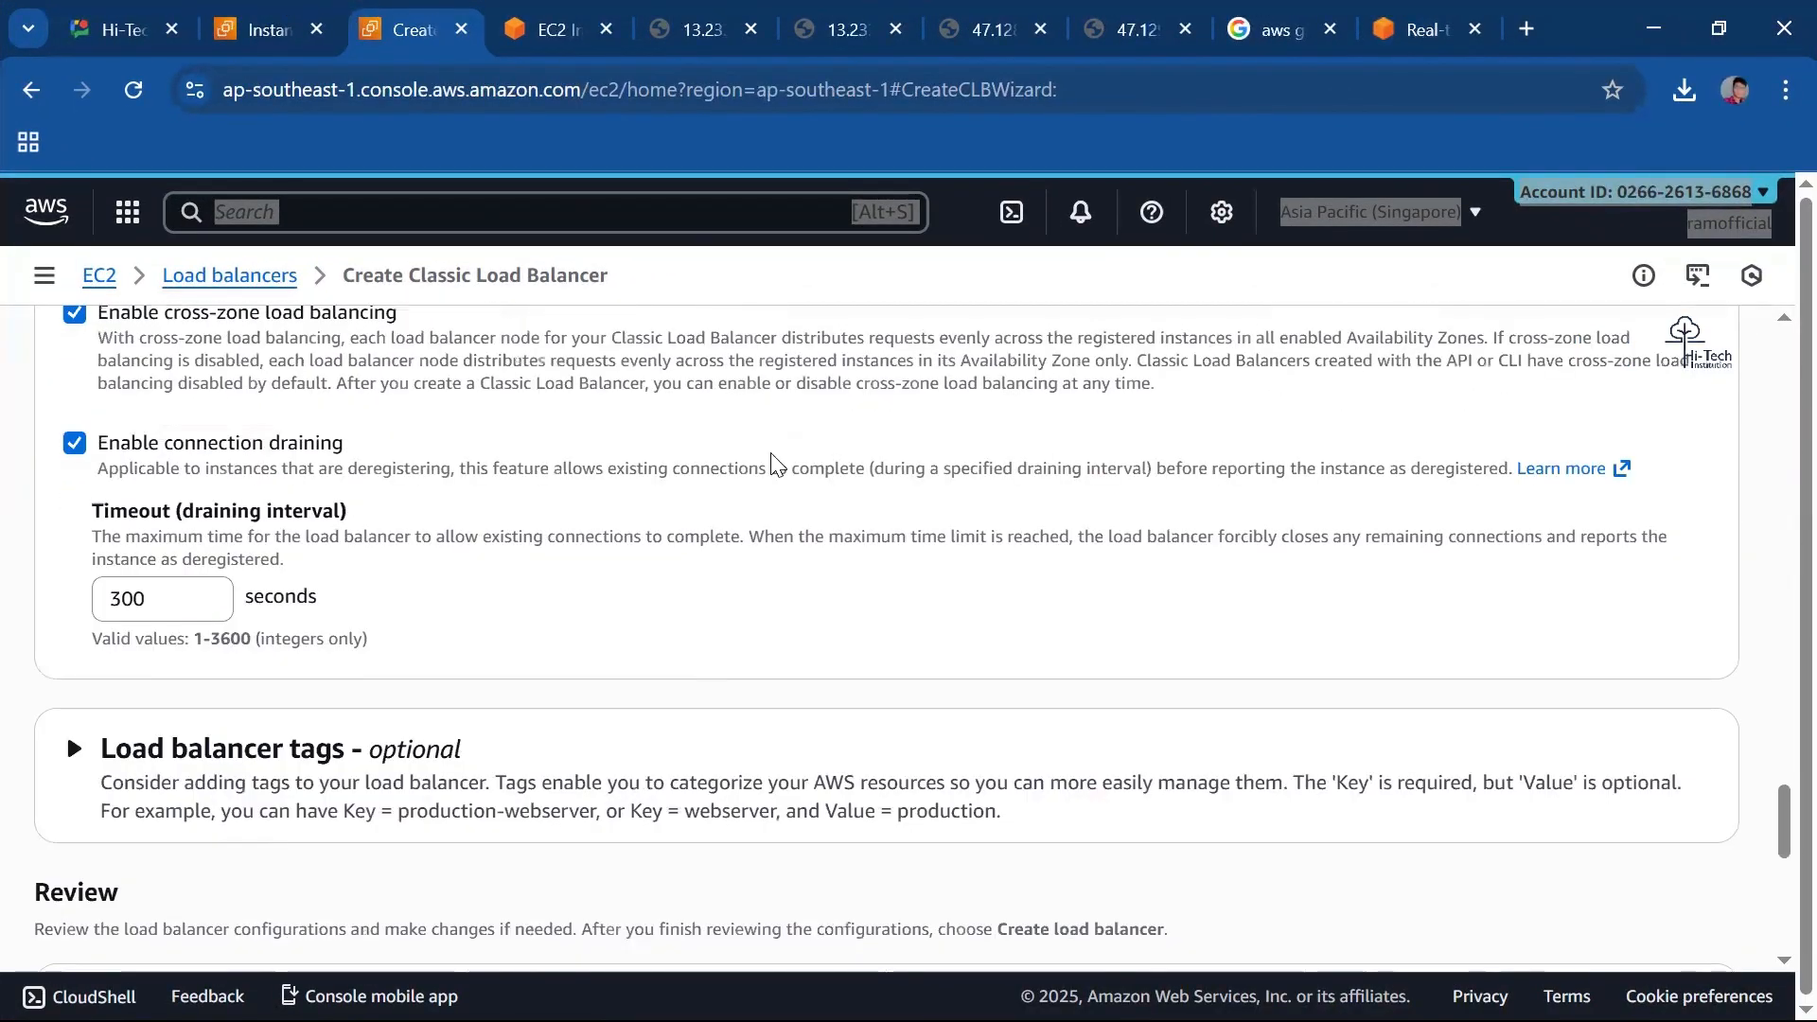
{"action": "scroll", "coordinate": [1136, 467], "scroll_direction": "up", "scroll_amount": 4}
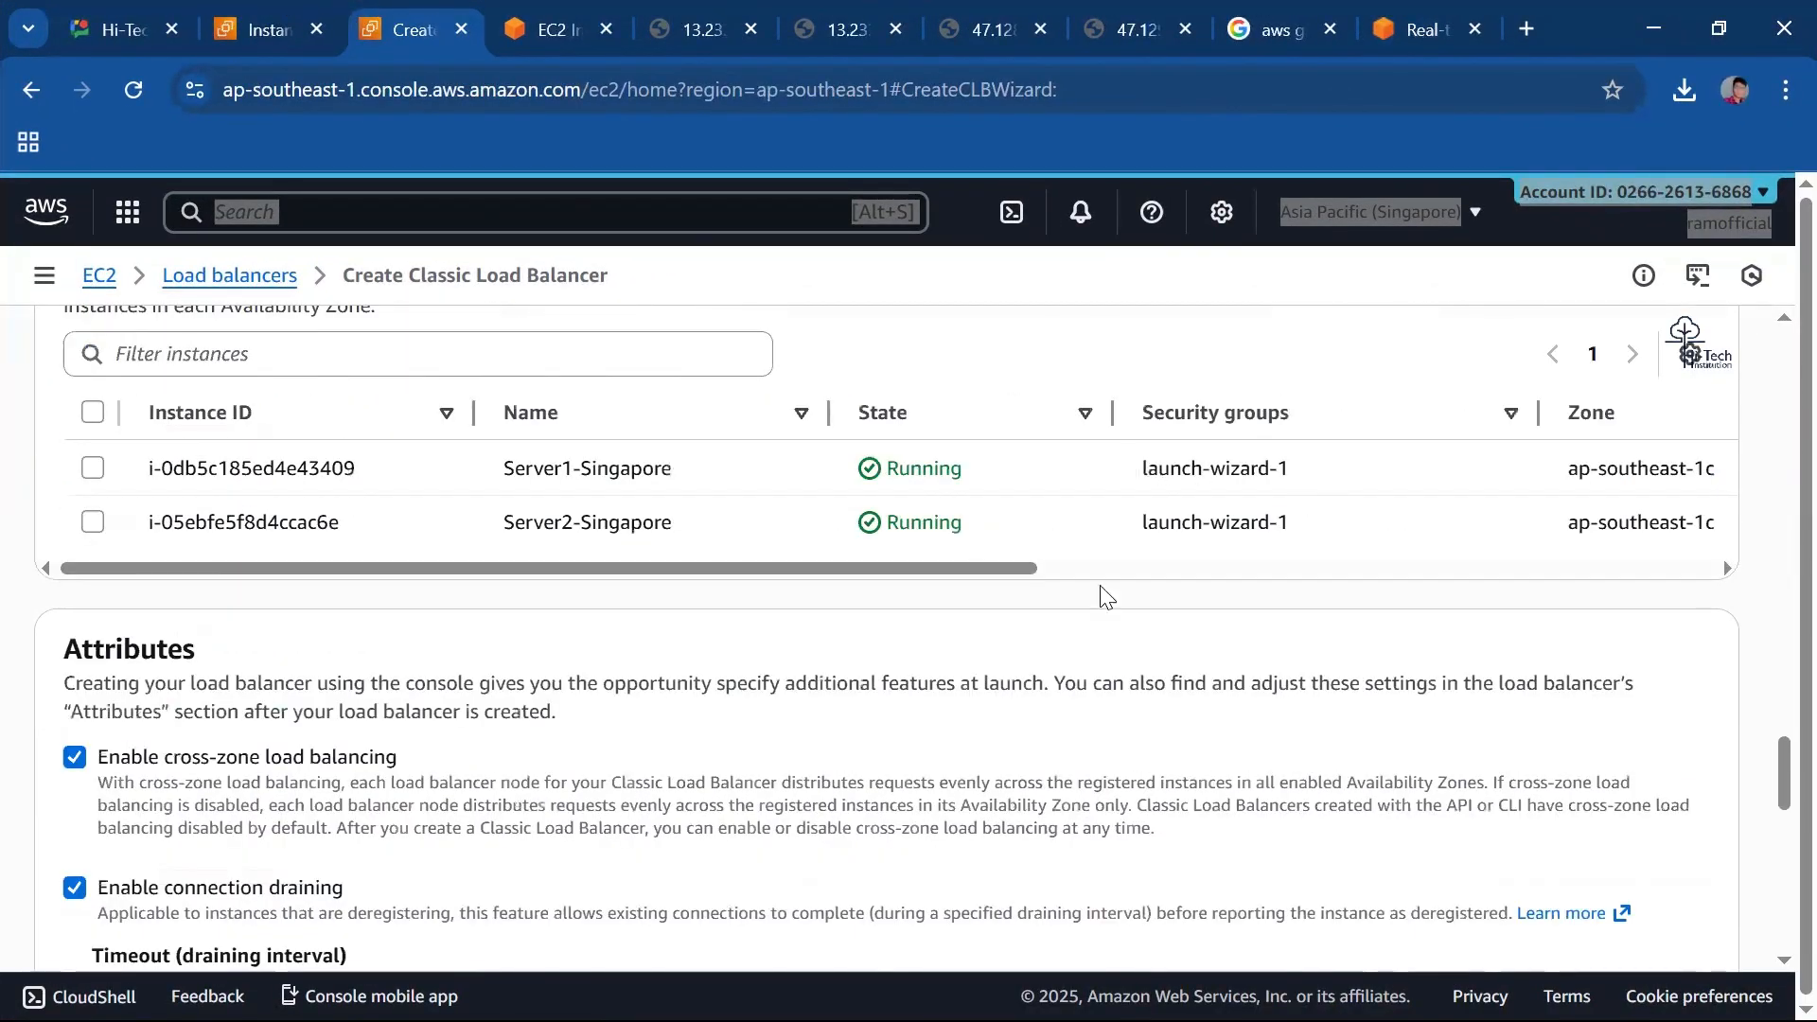
{"action": "left_click_drag", "start_coordinate": [1007, 566], "coordinate": [1163, 568]}
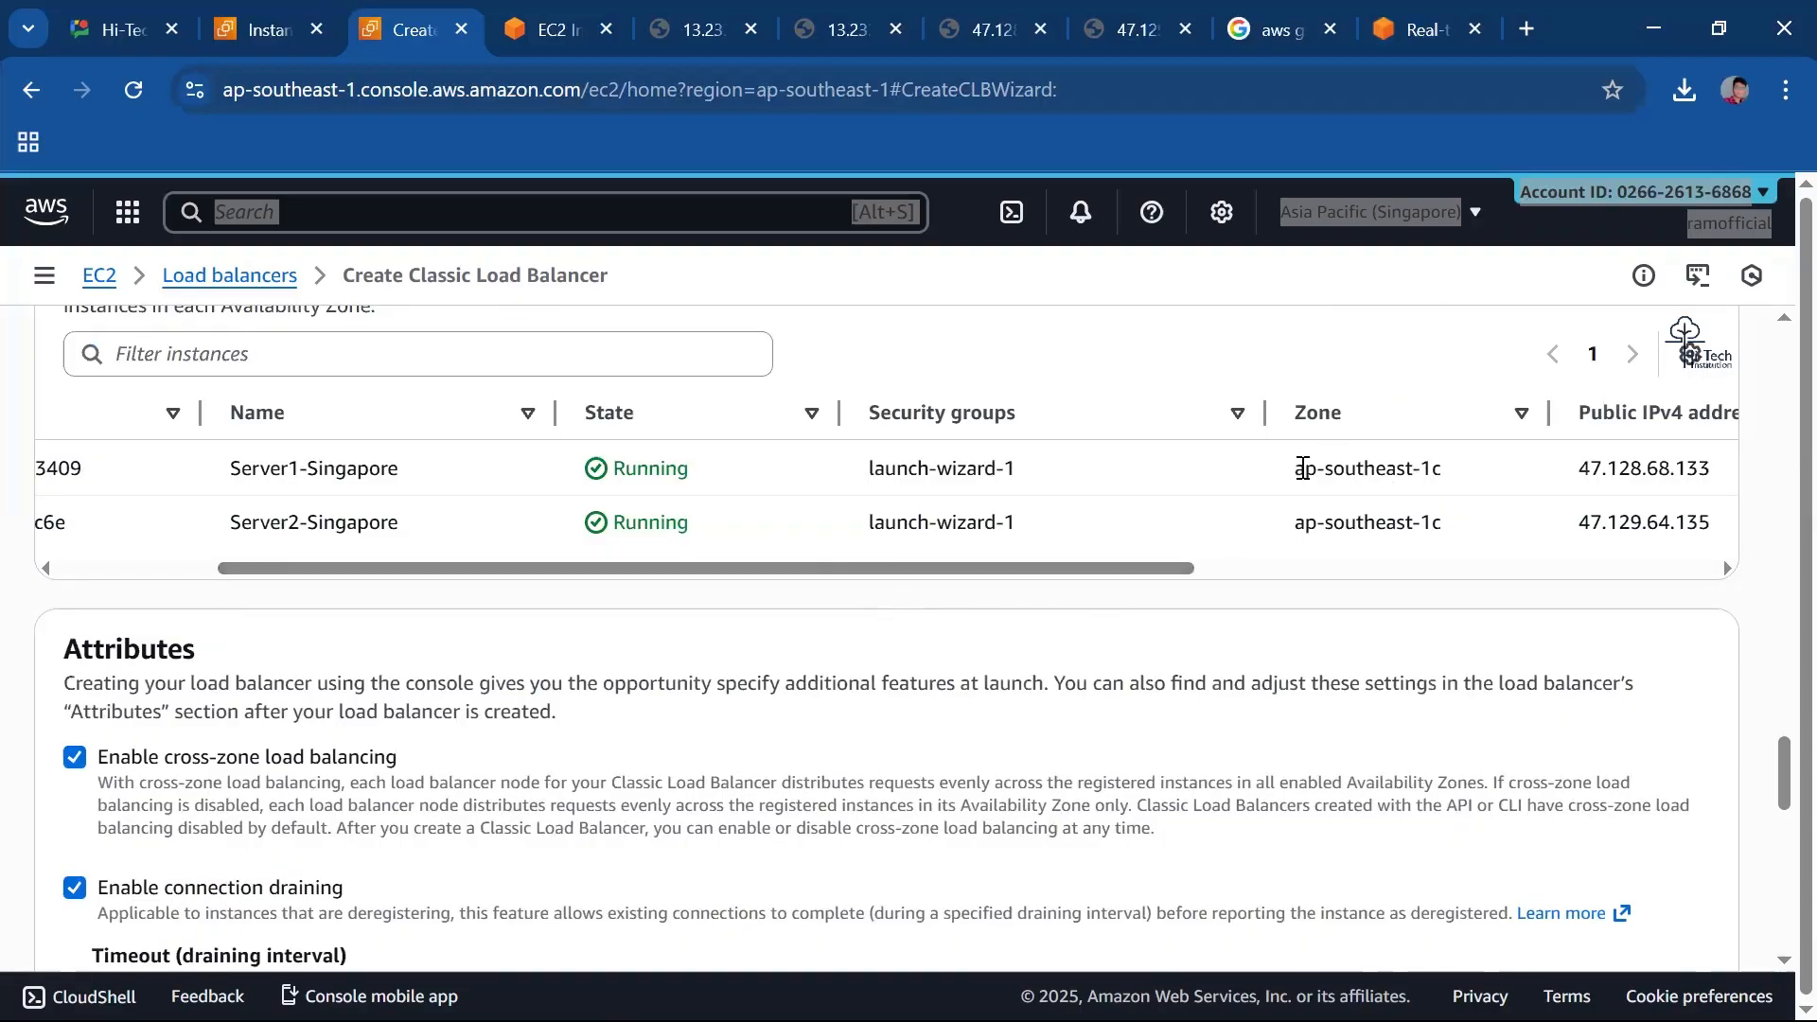
{"action": "triple_click", "coordinate": [1463, 474]}
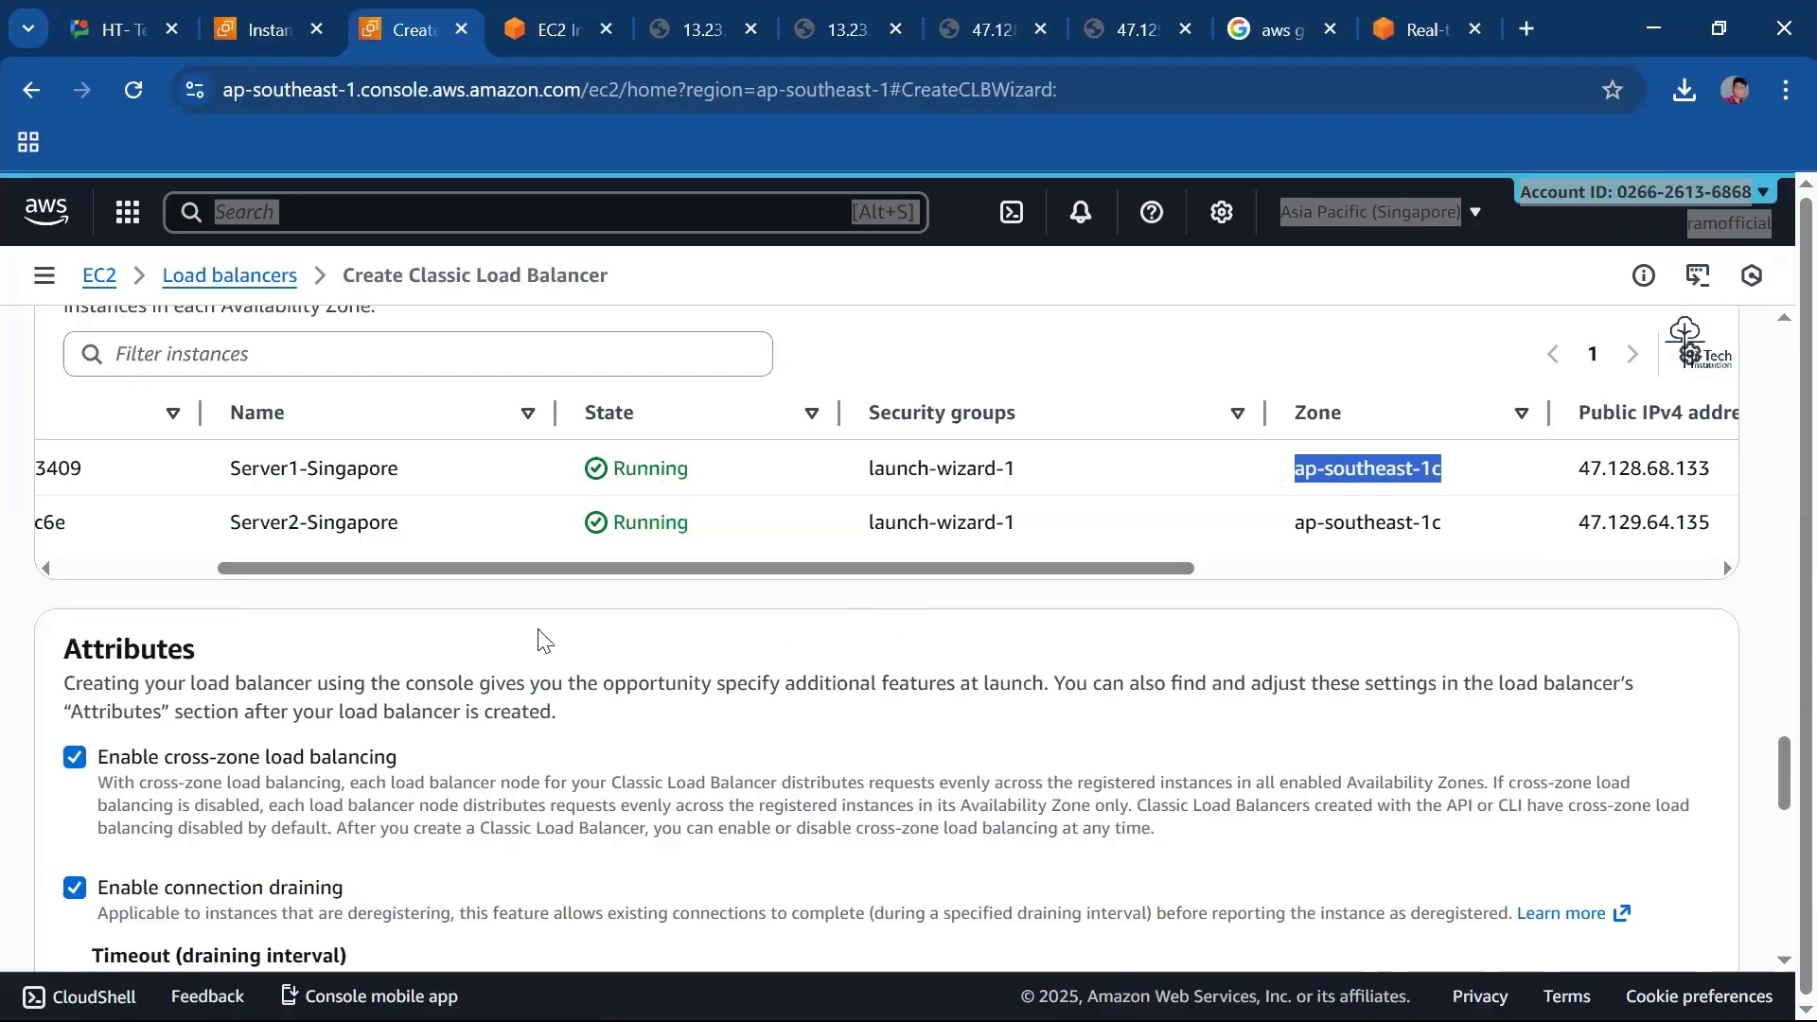
{"action": "scroll", "coordinate": [717, 721], "scroll_direction": "down", "scroll_amount": 2}
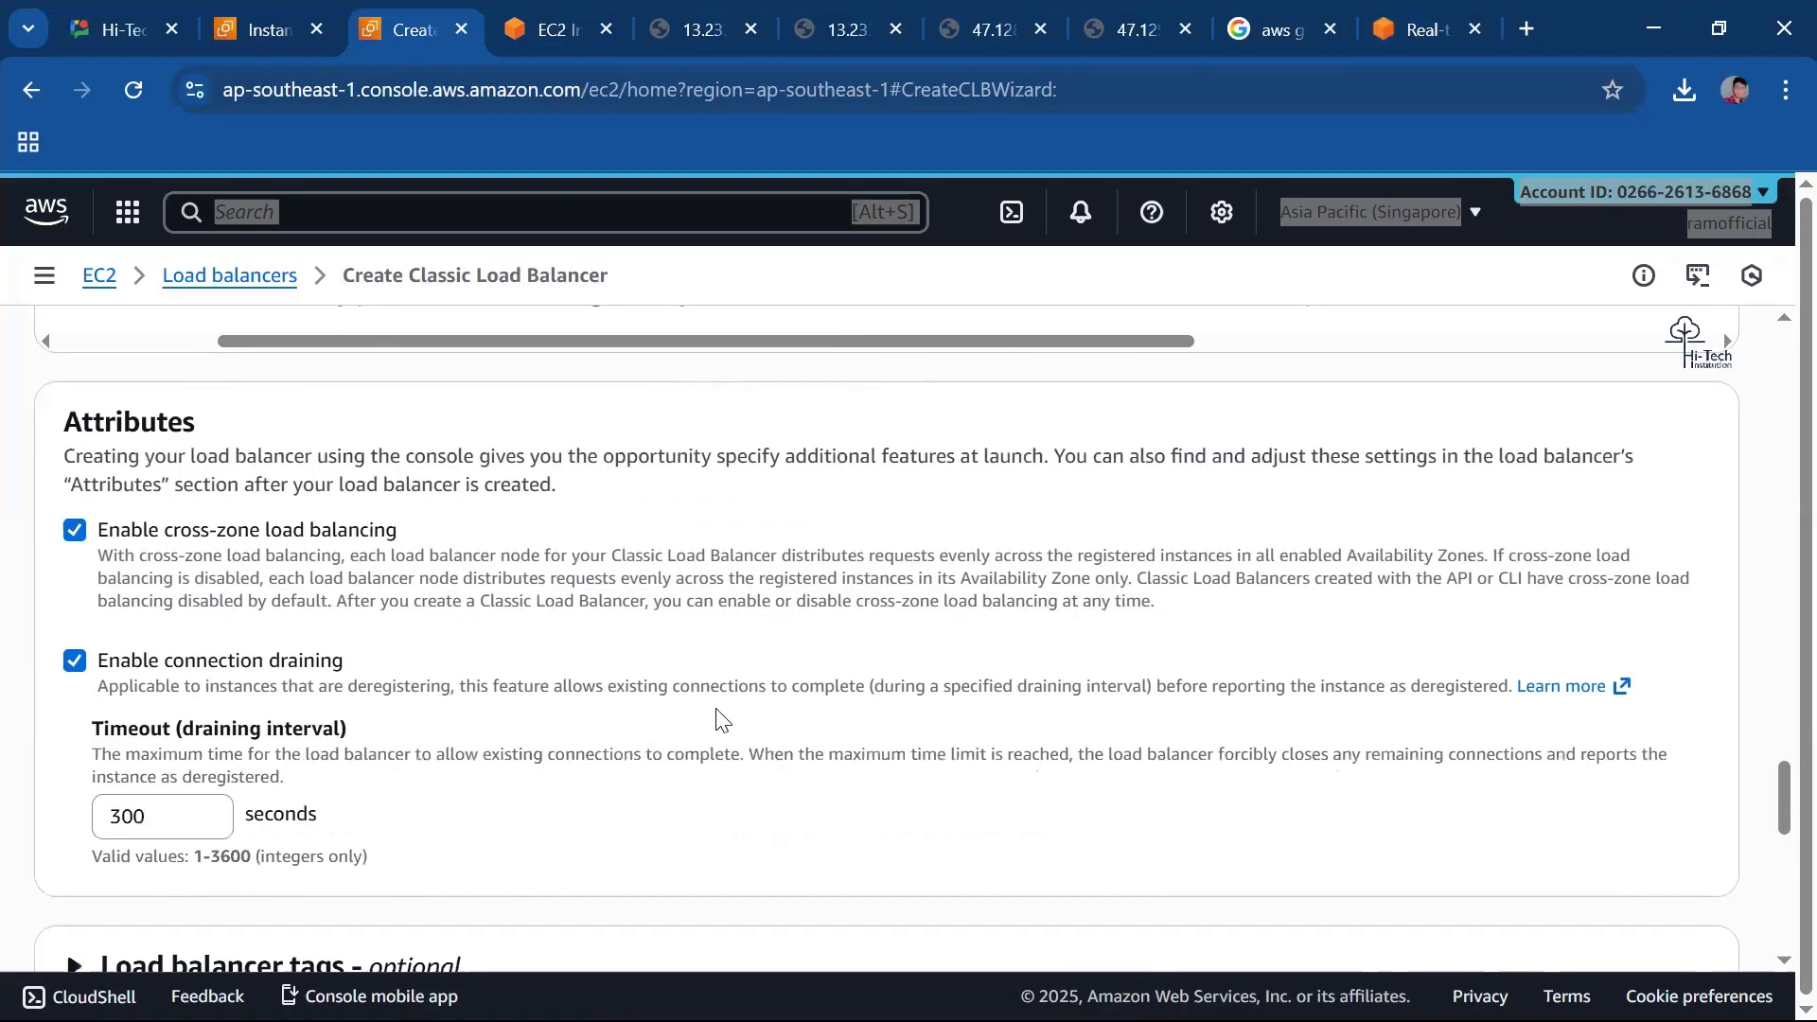
{"action": "scroll", "coordinate": [716, 721], "scroll_direction": "down", "scroll_amount": 4}
Review the summary's name, scheme, listener and health check settings, and create the Singapore-LB load balancer.
{"action": "scroll", "coordinate": [303, 765], "scroll_direction": "down", "scroll_amount": 2}
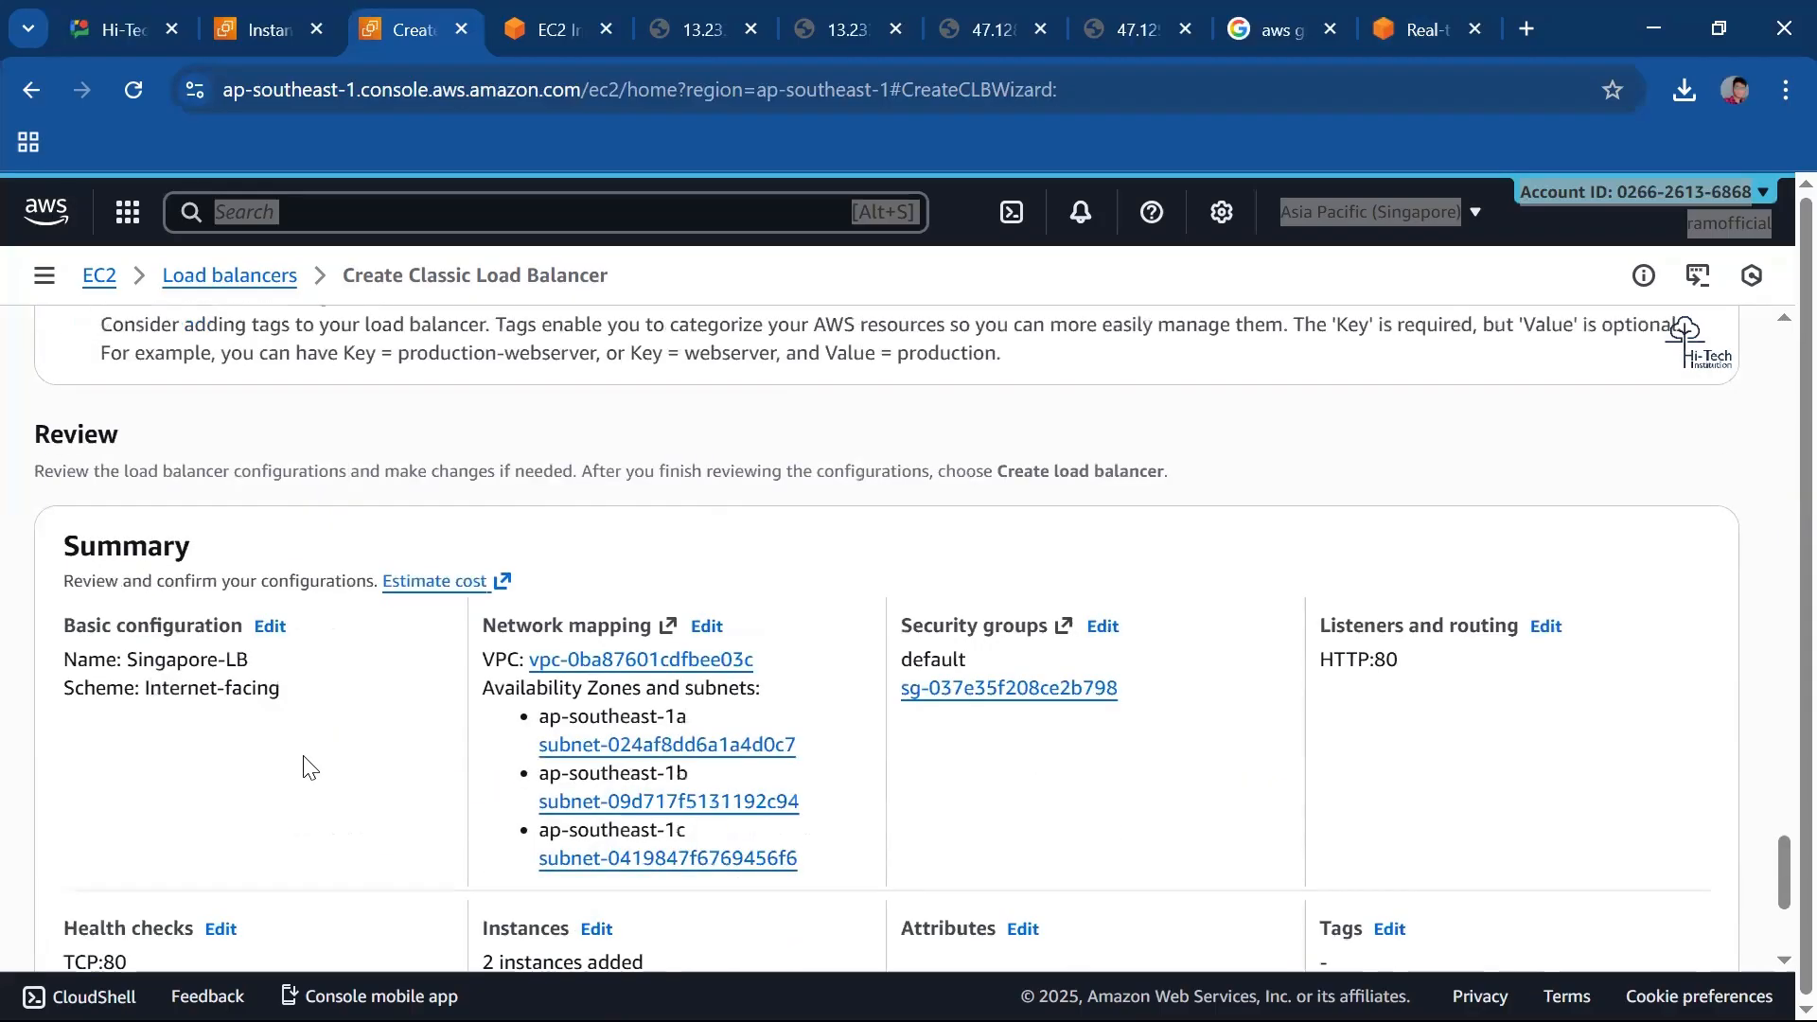
{"action": "scroll", "coordinate": [63, 525], "scroll_direction": "down", "scroll_amount": 1}
{"action": "triple_click", "coordinate": [326, 585]}
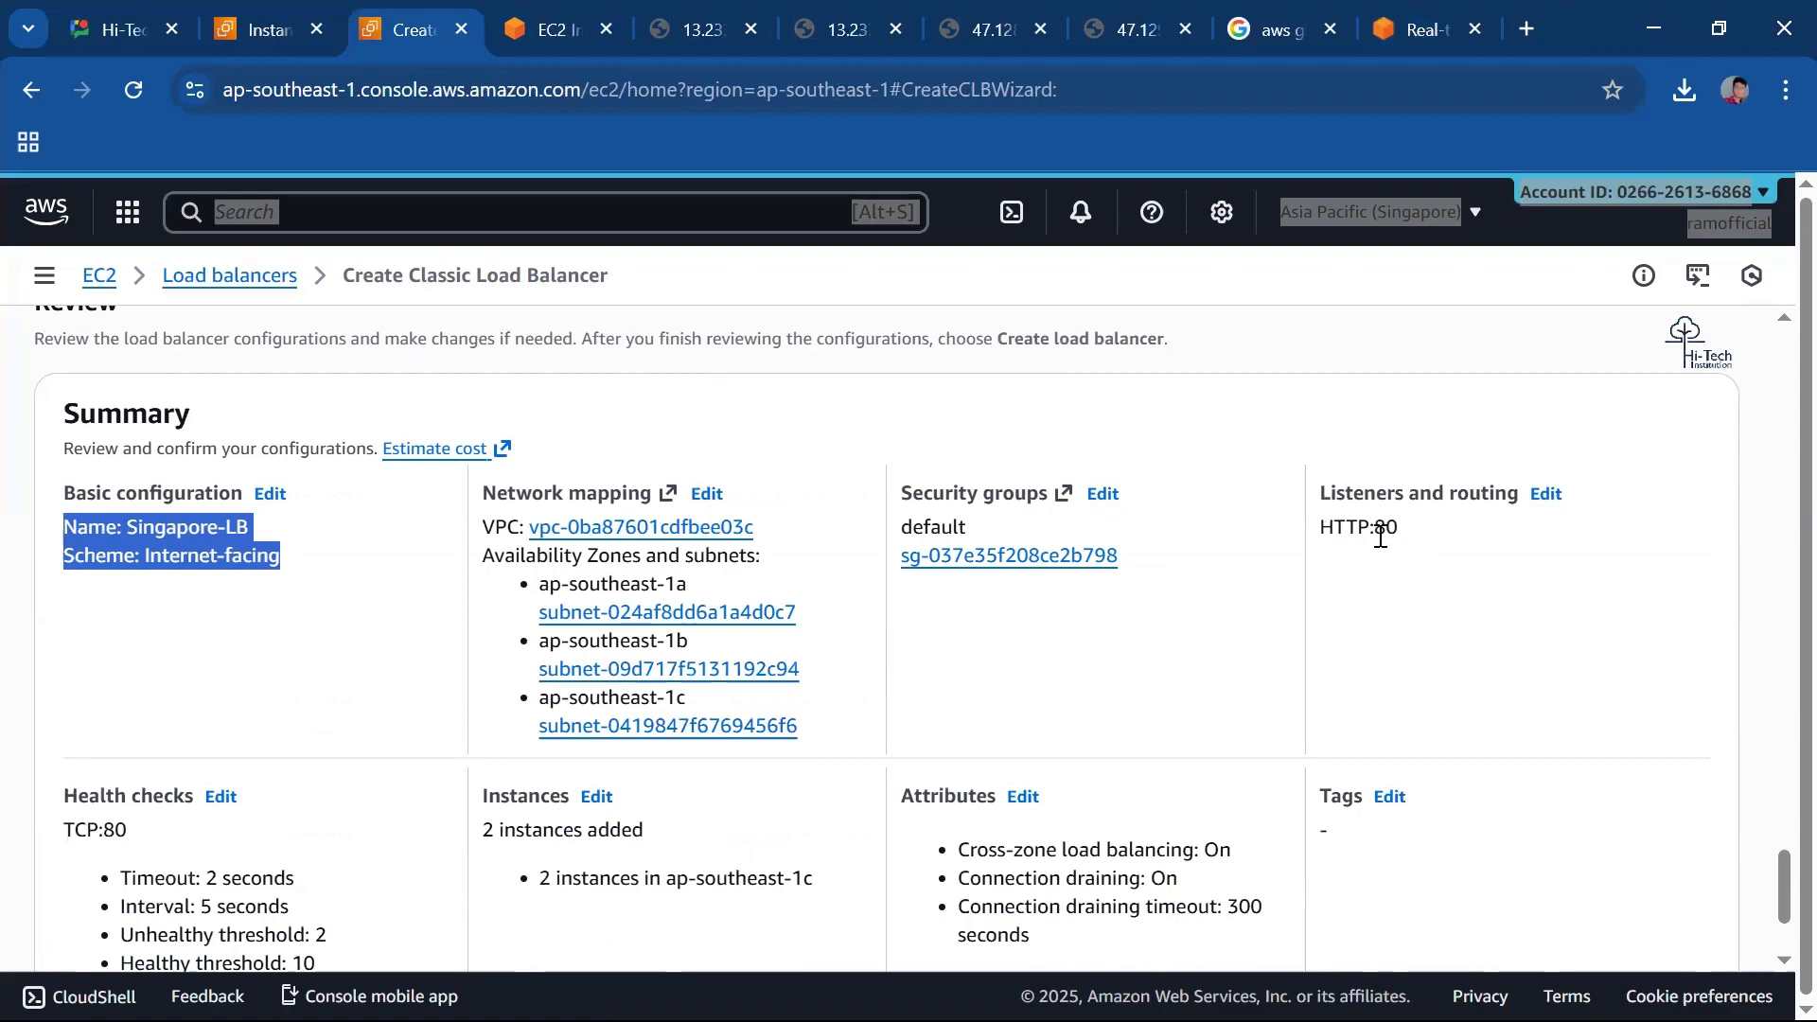
{"action": "left_click_drag", "start_coordinate": [1410, 546], "coordinate": [1328, 528]}
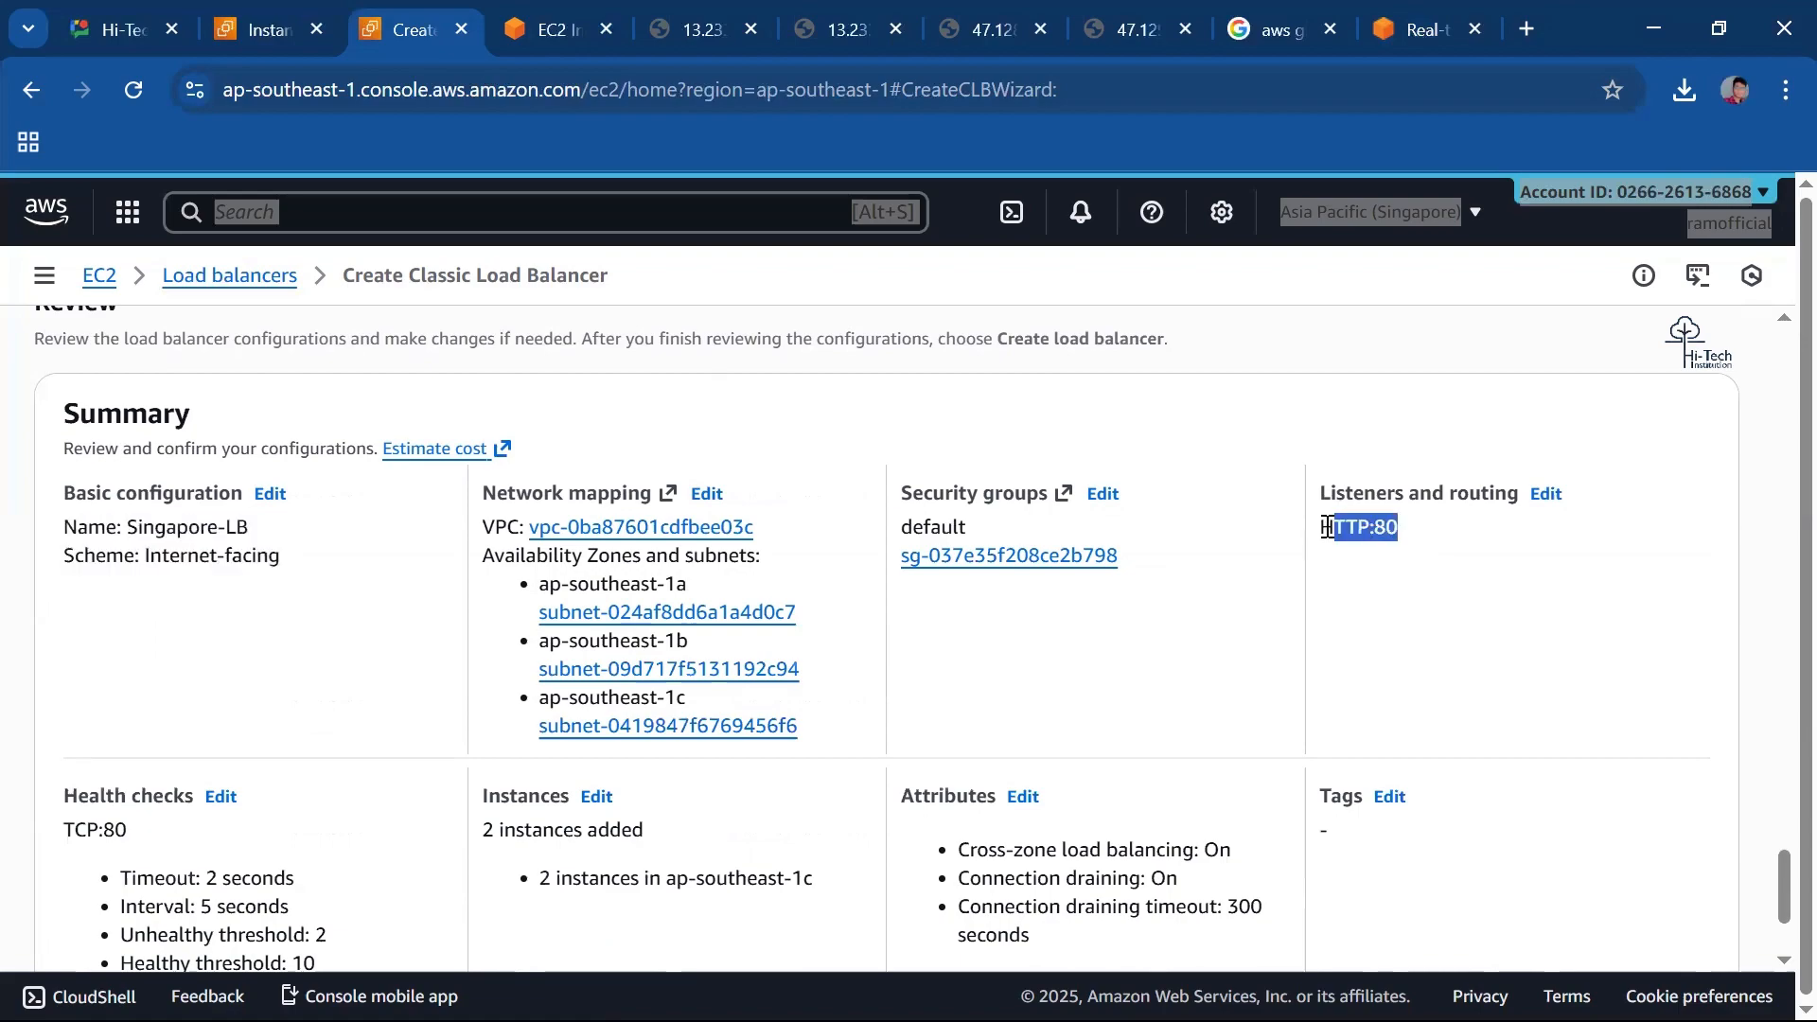
{"action": "triple_click", "coordinate": [1416, 549]}
{"action": "scroll", "coordinate": [1238, 648], "scroll_direction": "down", "scroll_amount": 2}
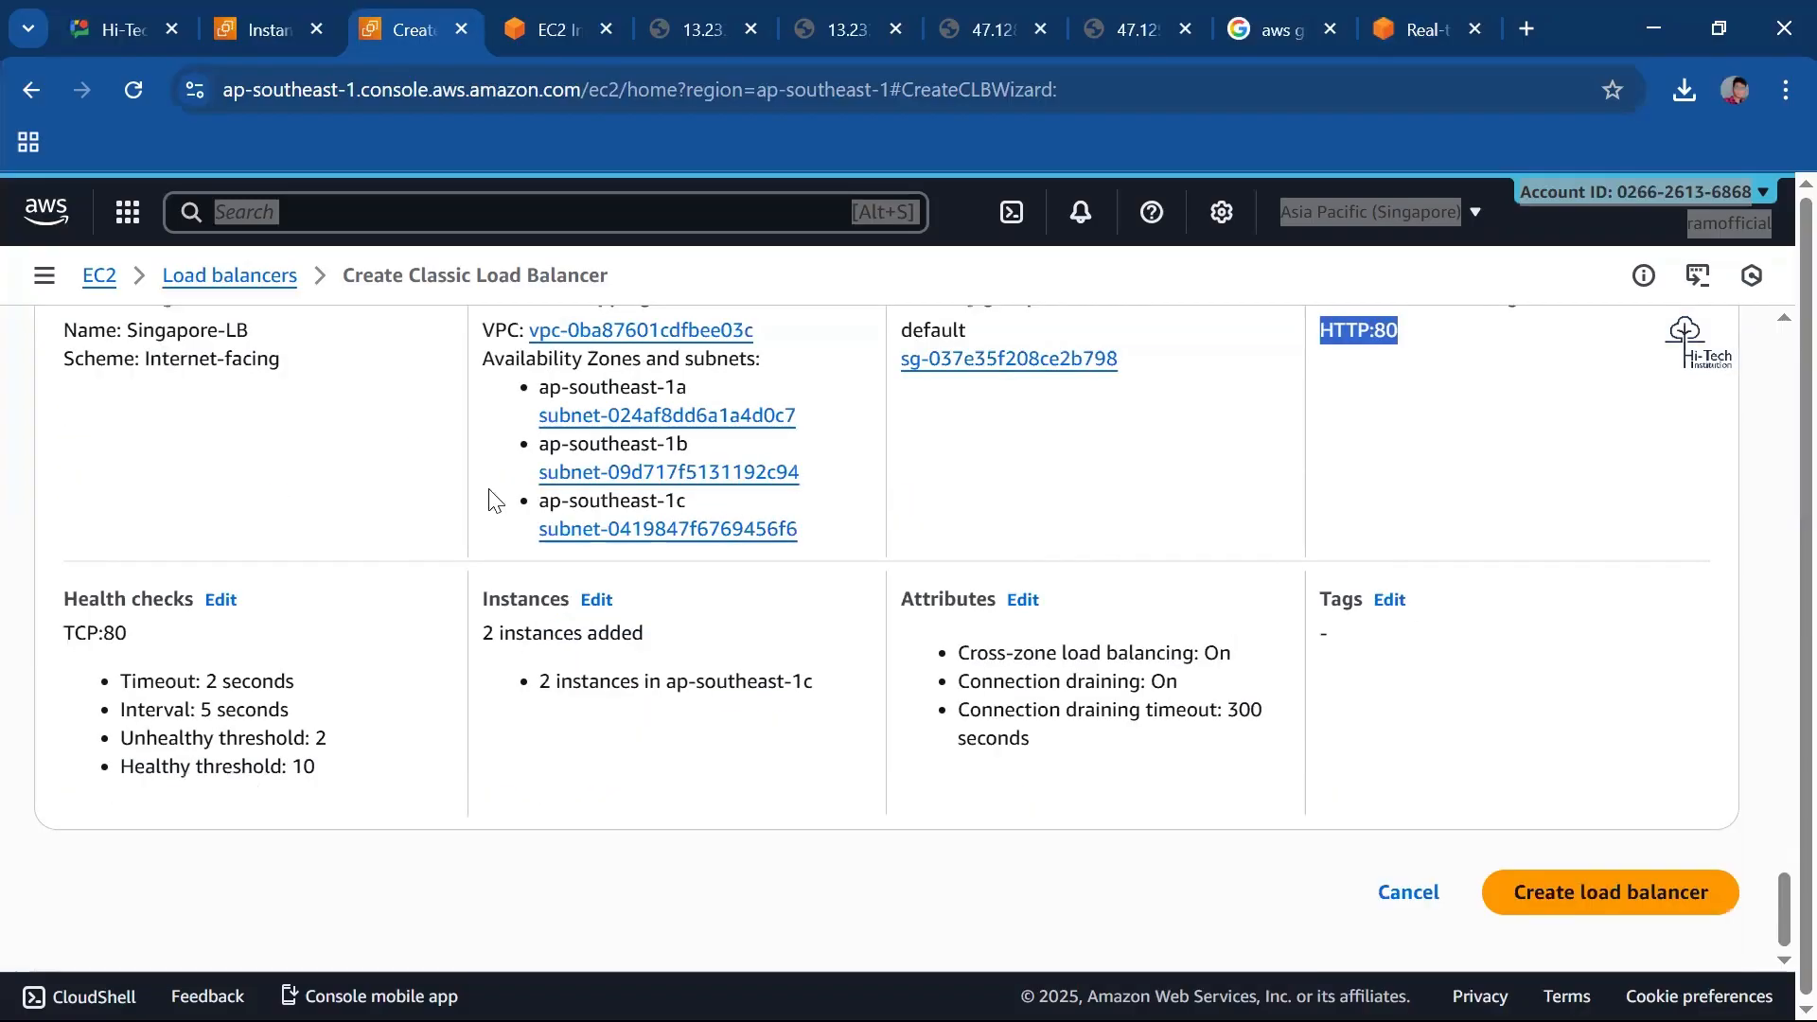
{"action": "triple_click", "coordinate": [54, 651]}
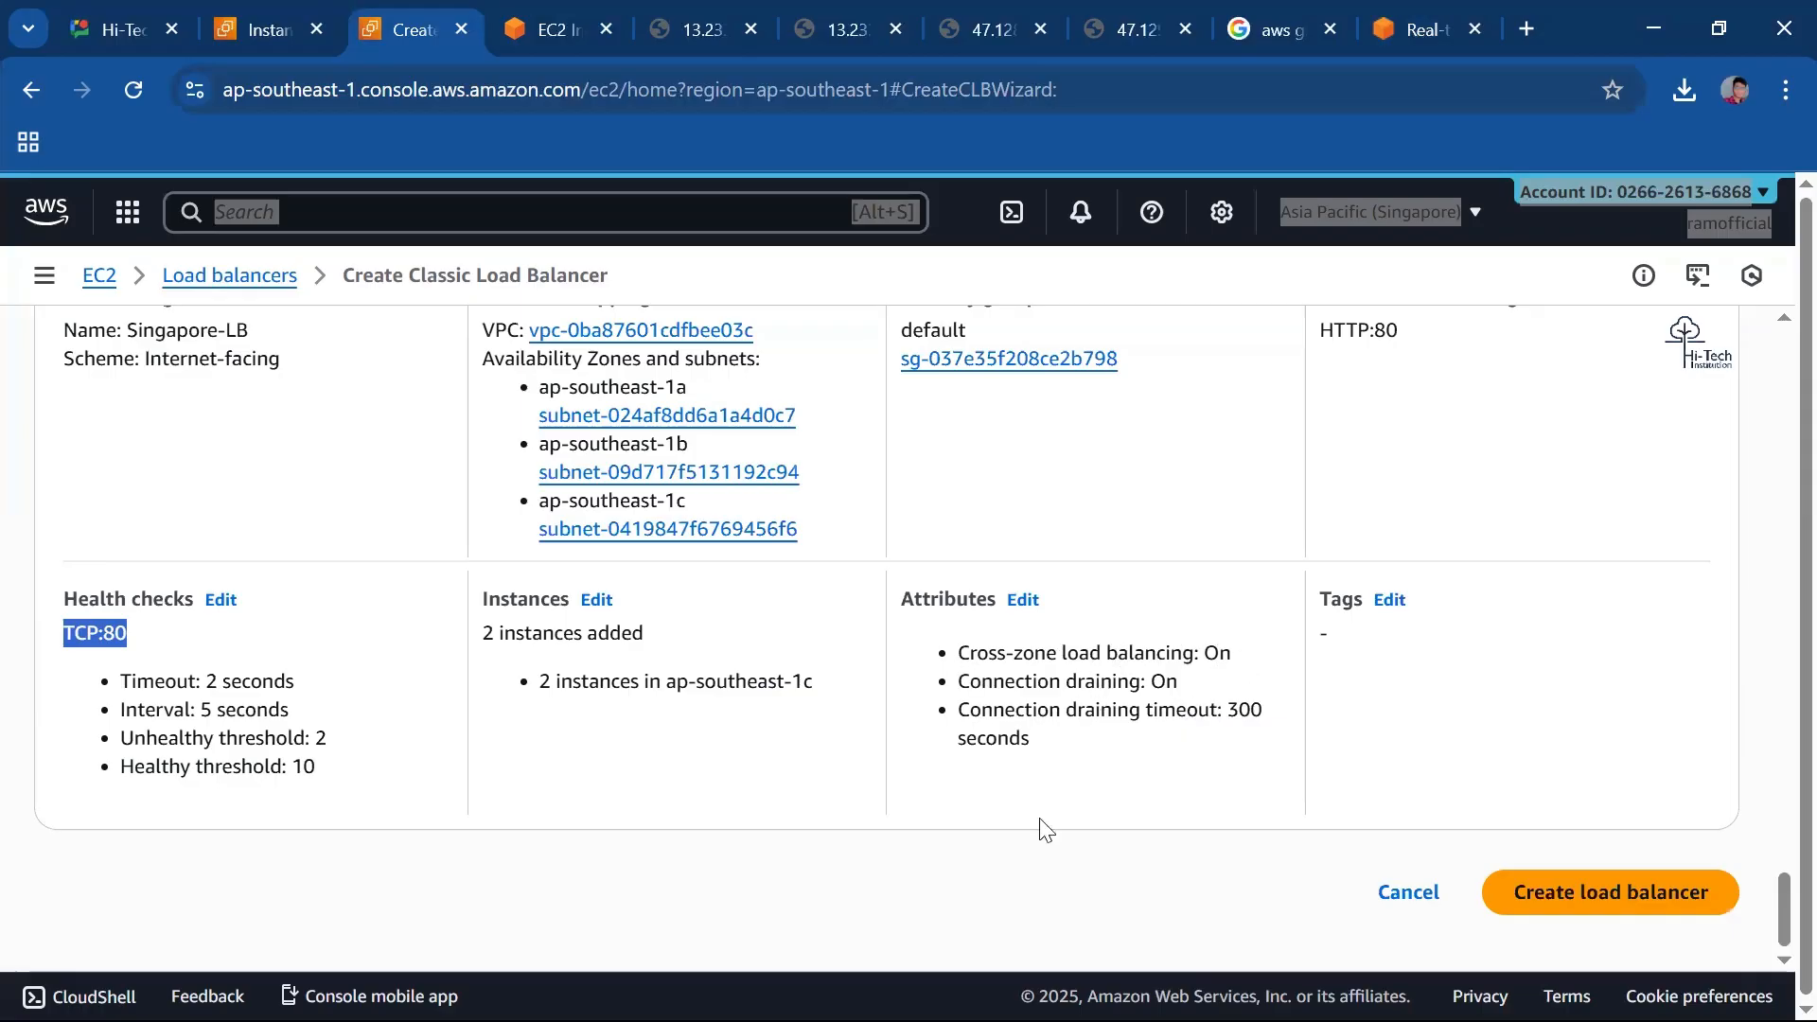
{"action": "scroll", "coordinate": [1104, 625], "scroll_direction": "up", "scroll_amount": 2}
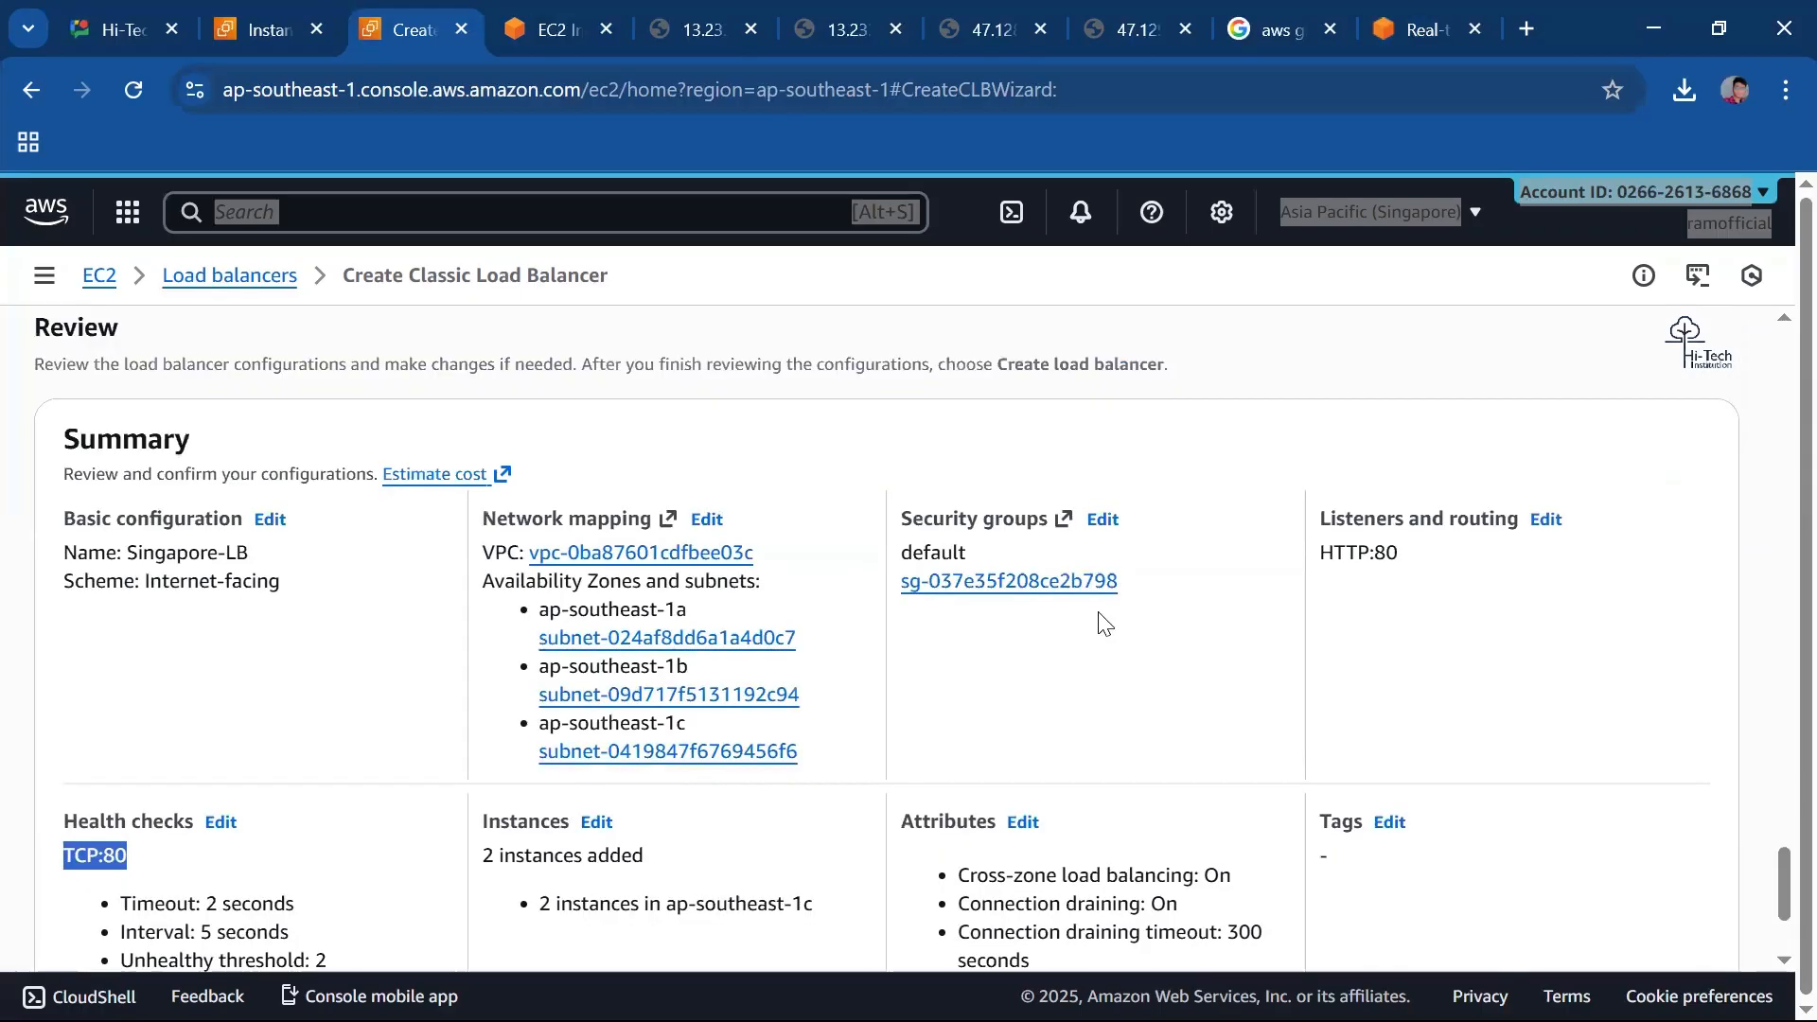
{"action": "scroll", "coordinate": [1104, 624], "scroll_direction": "down", "scroll_amount": 2}
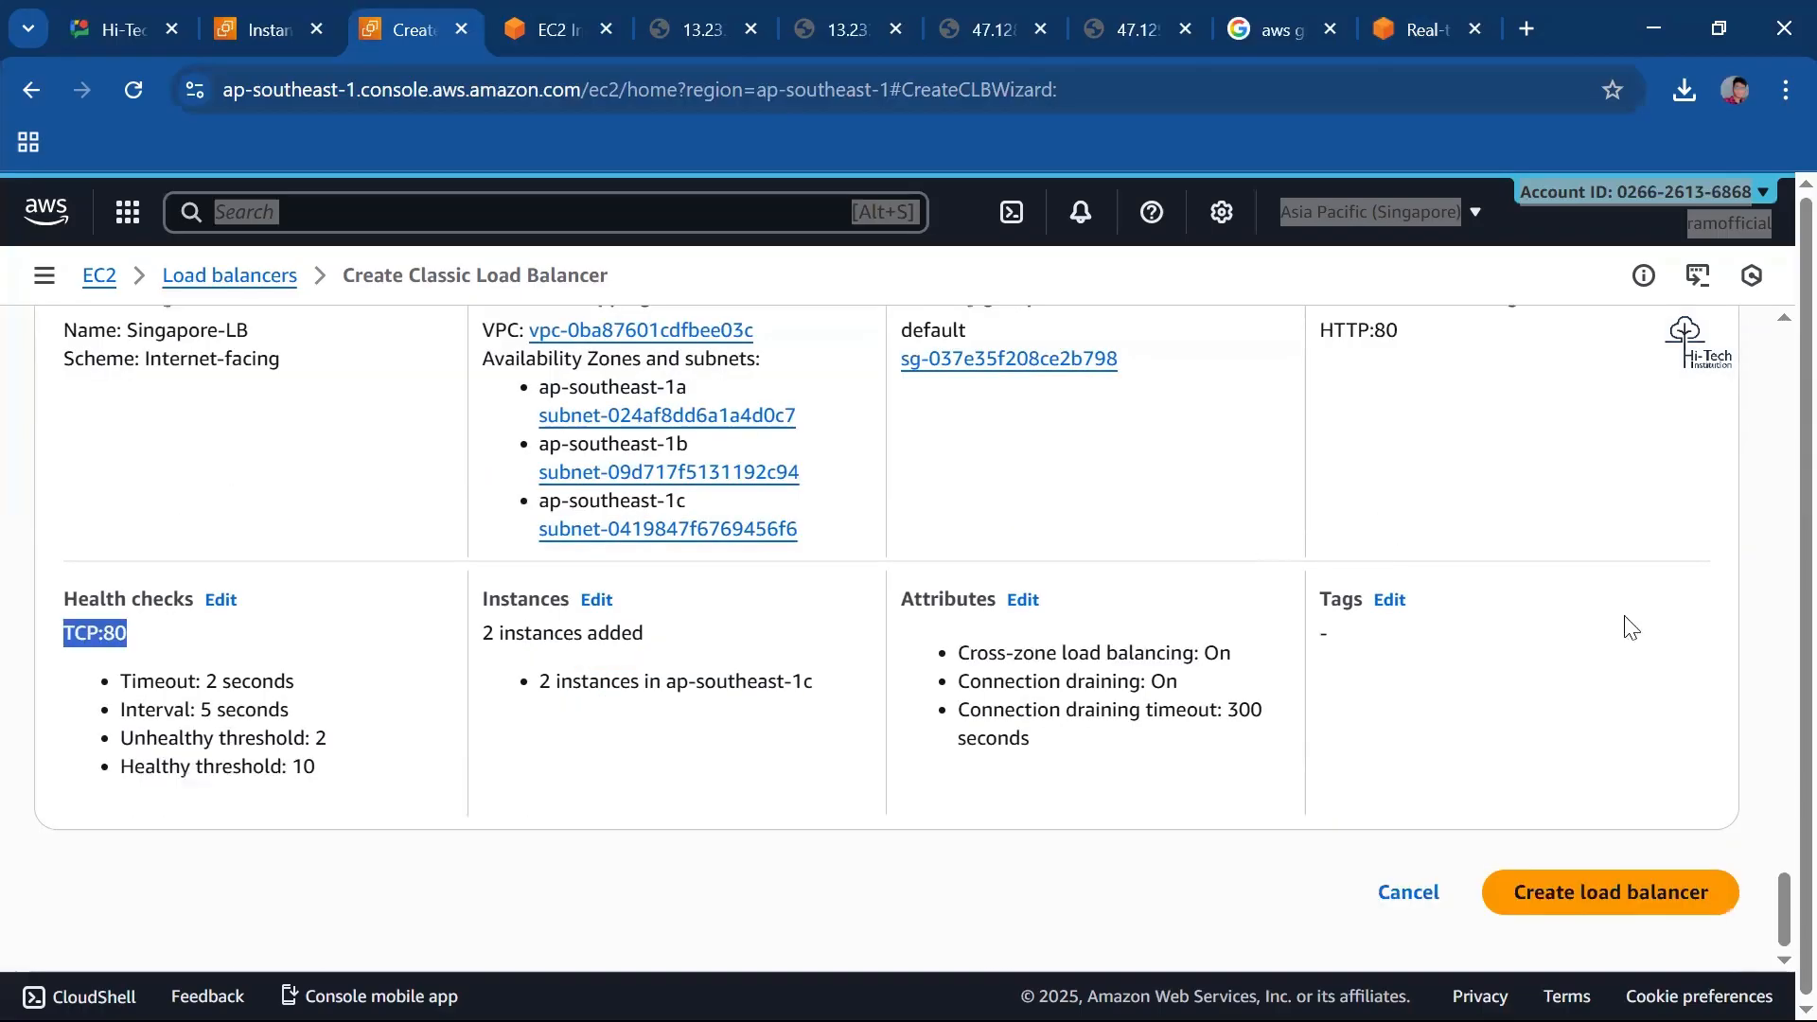
{"action": "left_click", "coordinate": [1587, 900]}
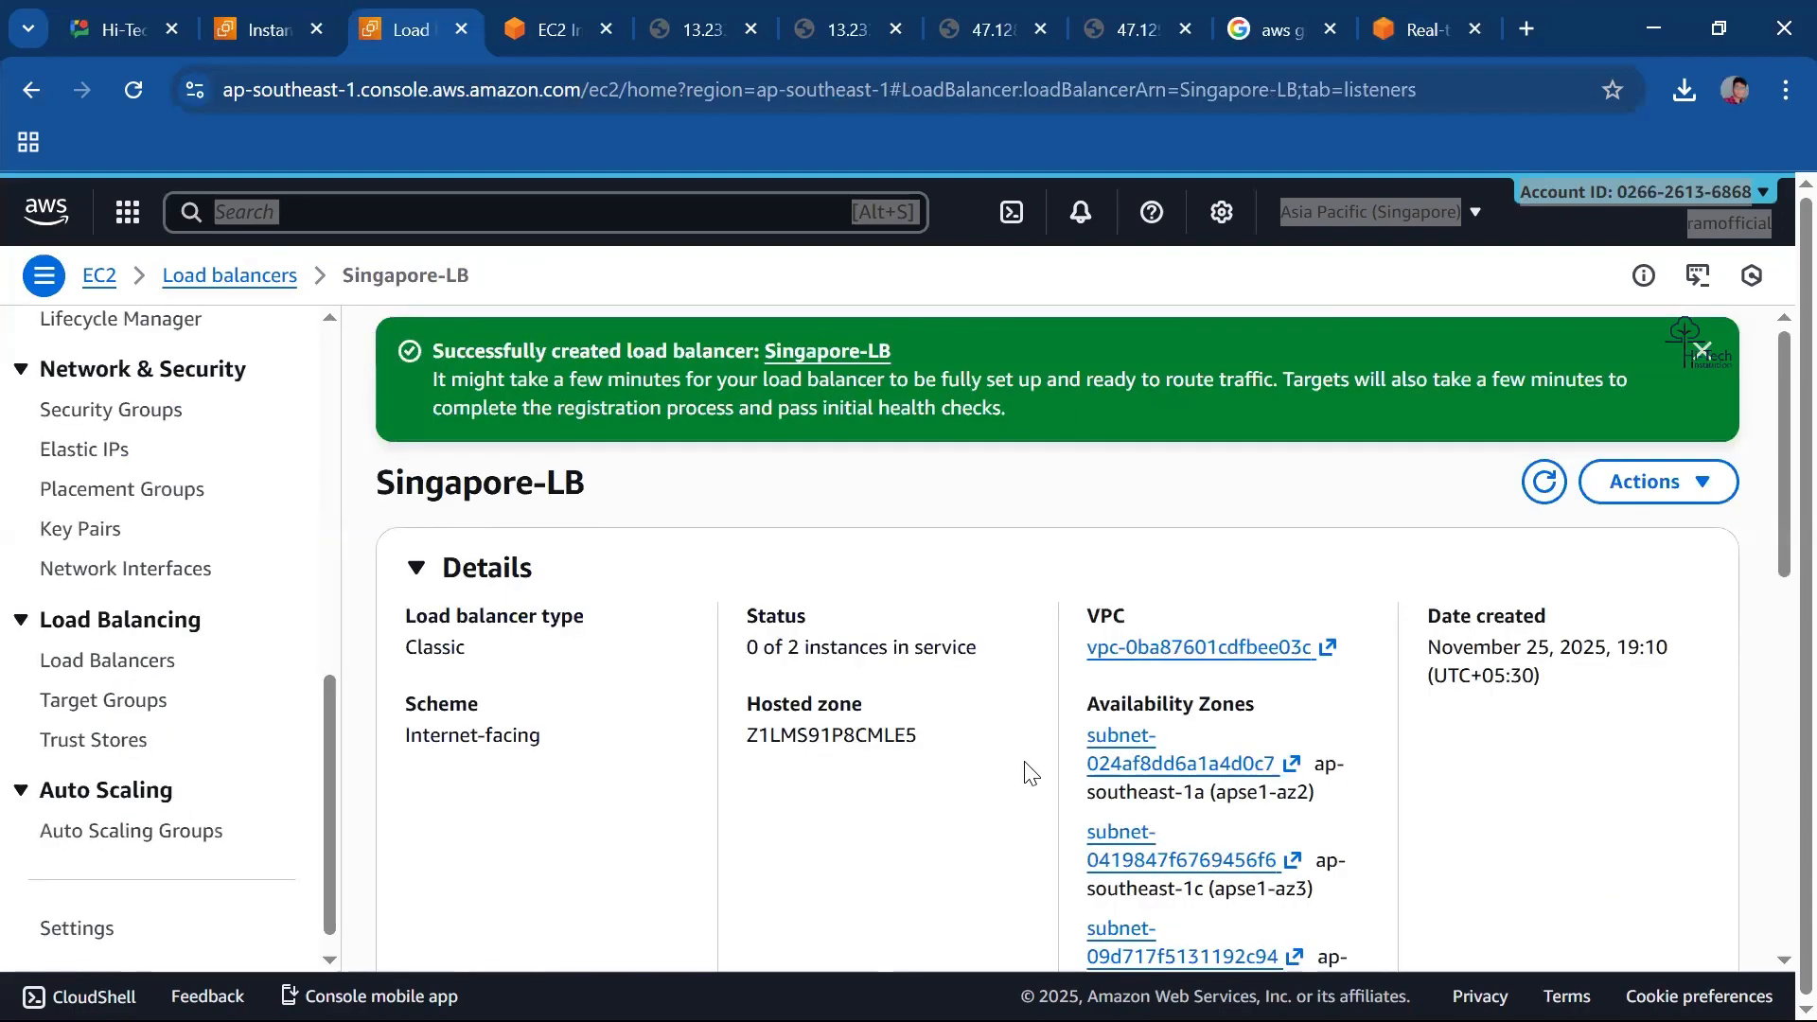
Check the new load balancer's instance status and open its default security group's inbound rules for editing.
{"action": "scroll", "coordinate": [743, 402], "scroll_direction": "down", "scroll_amount": 1}
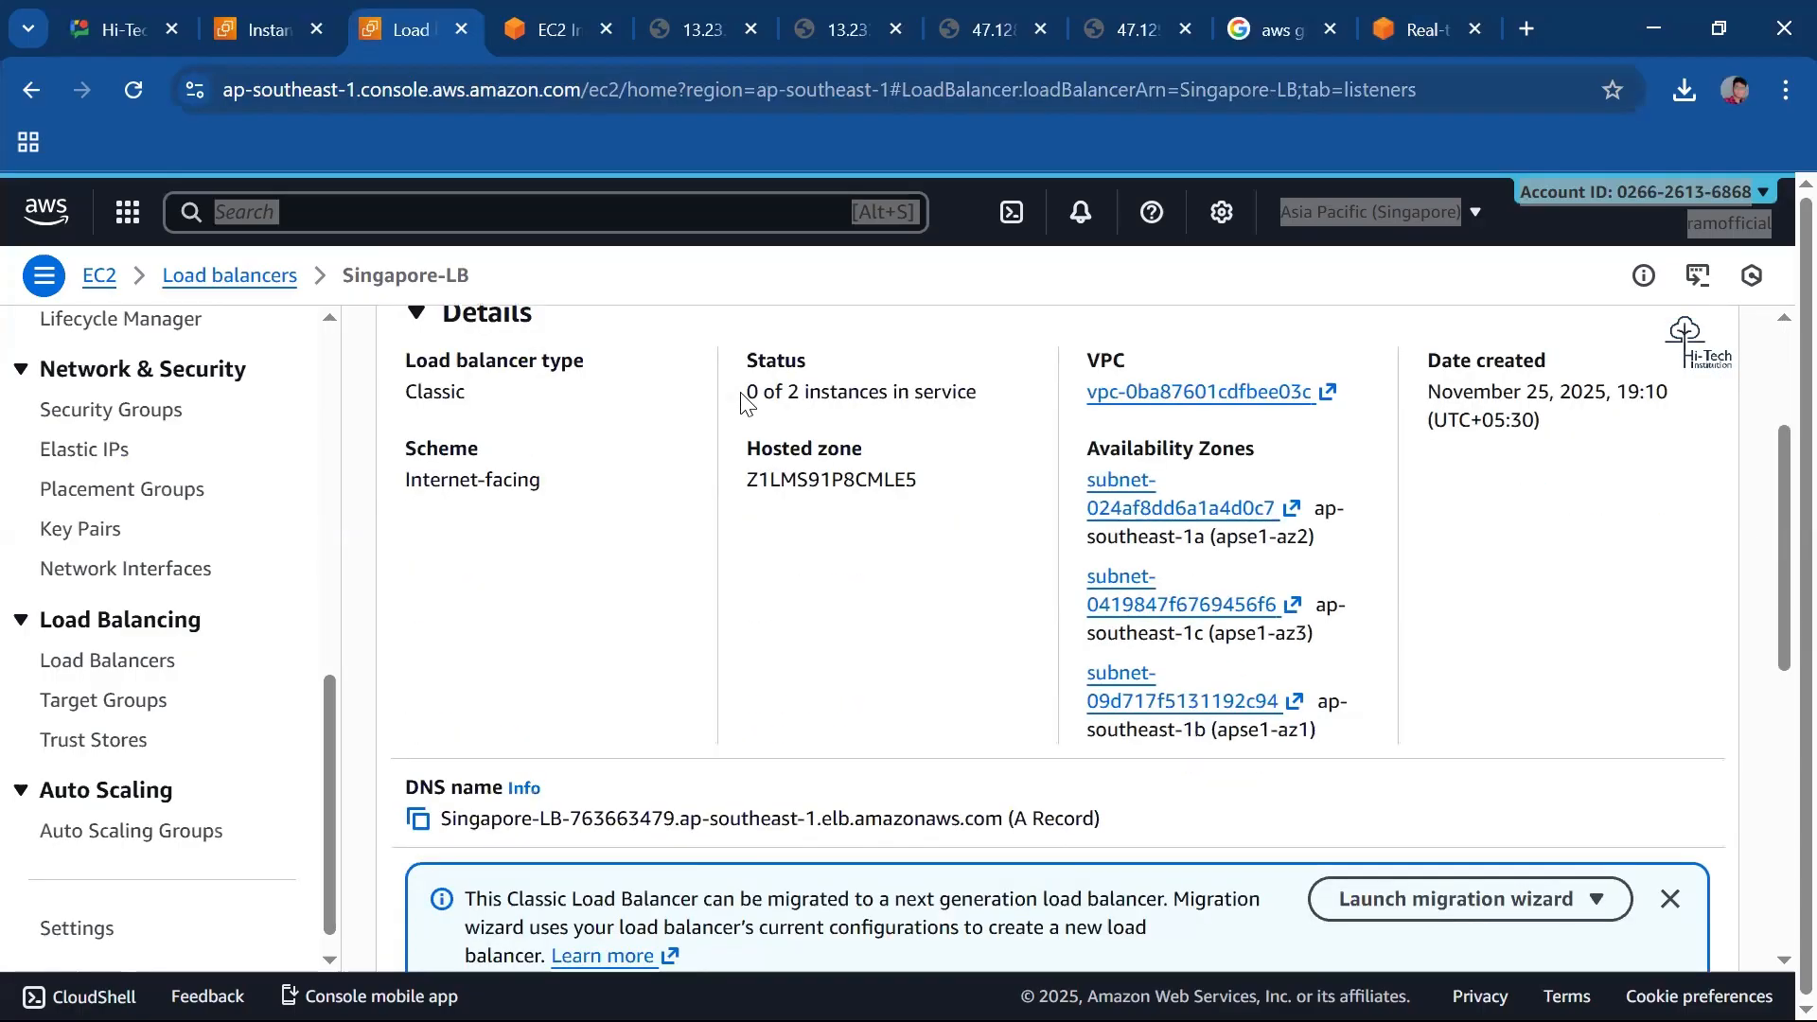
{"action": "left_click_drag", "start_coordinate": [748, 394], "coordinate": [847, 399]}
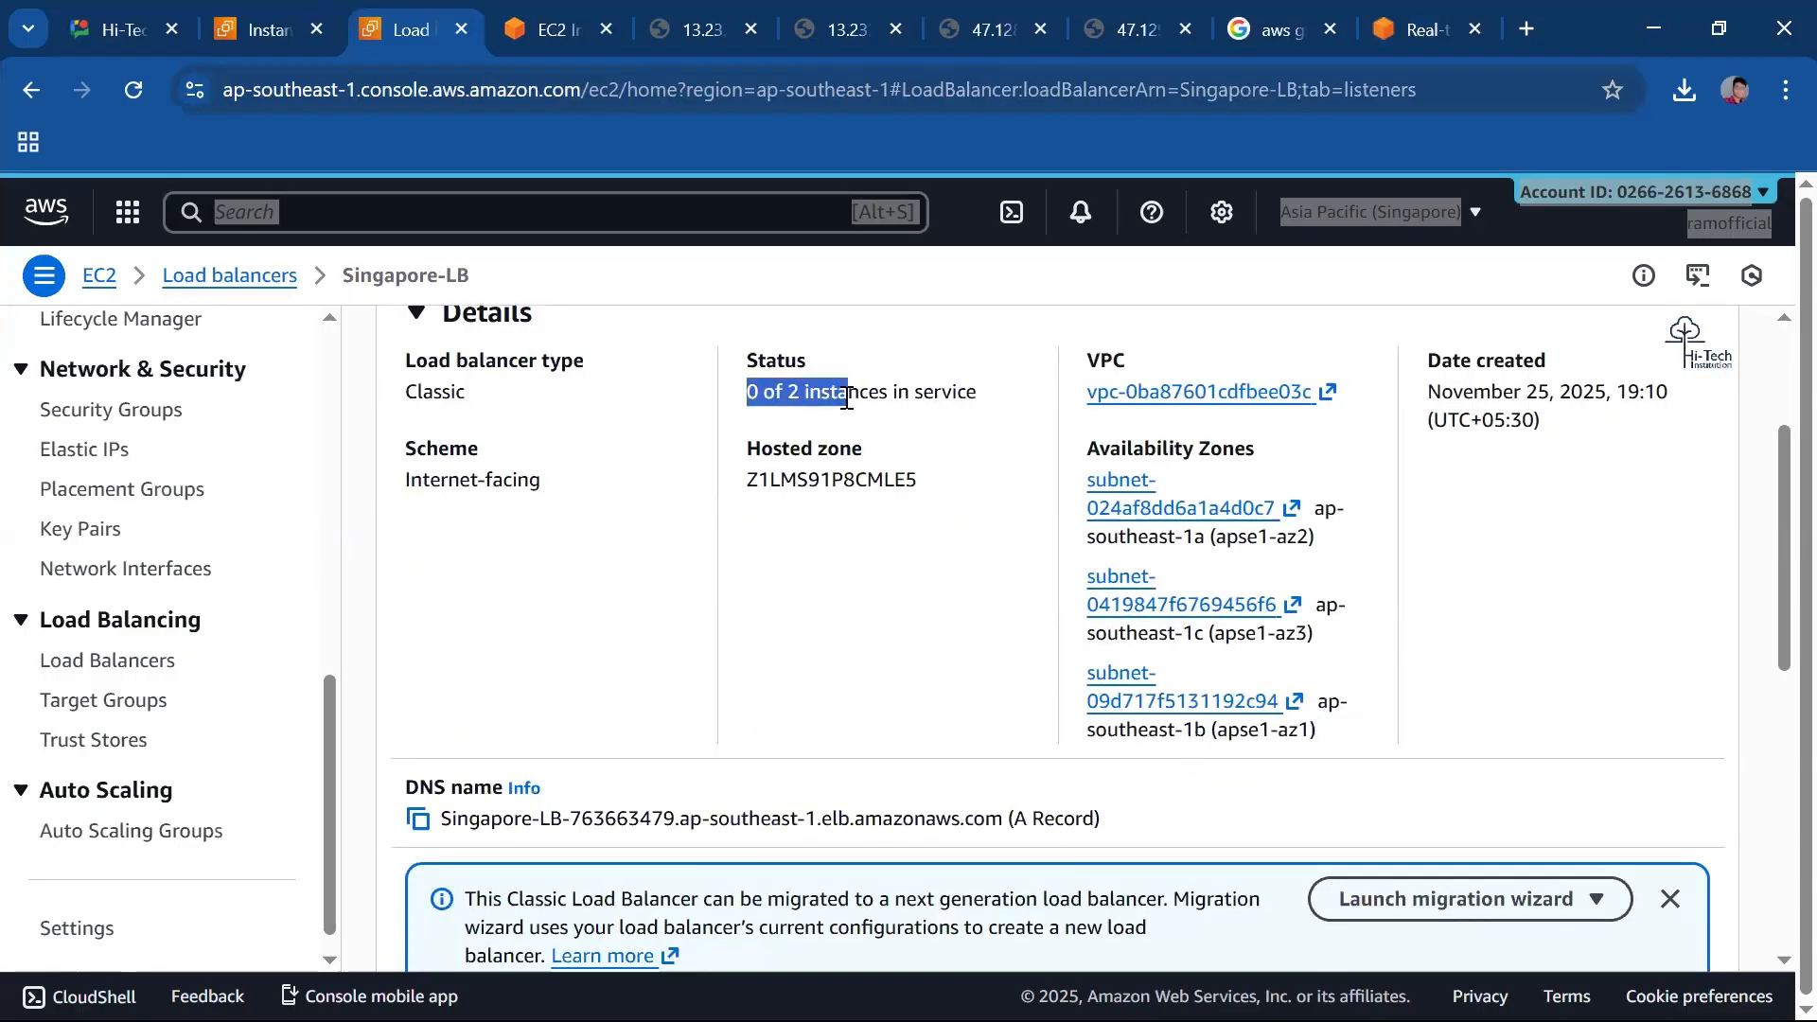
{"action": "scroll", "coordinate": [847, 402], "scroll_direction": "down", "scroll_amount": 5}
{"action": "scroll", "coordinate": [847, 408], "scroll_direction": "down", "scroll_amount": 1}
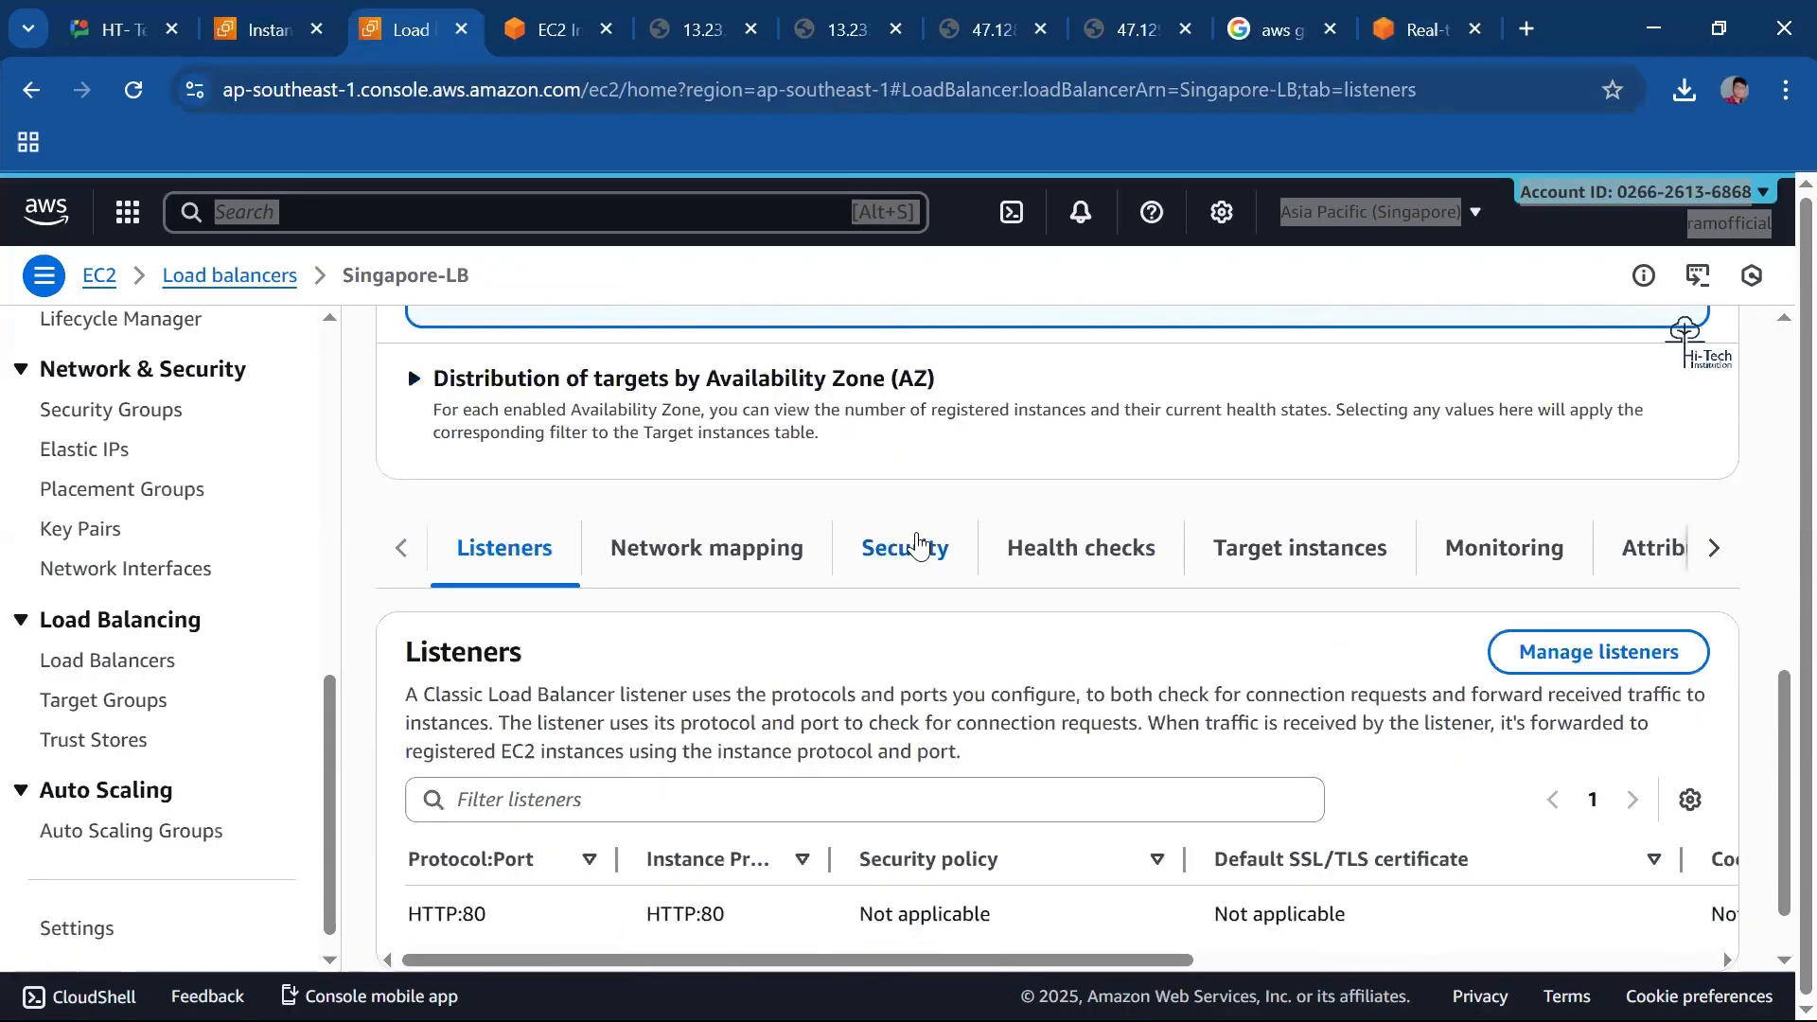
{"action": "left_click", "coordinate": [917, 543]}
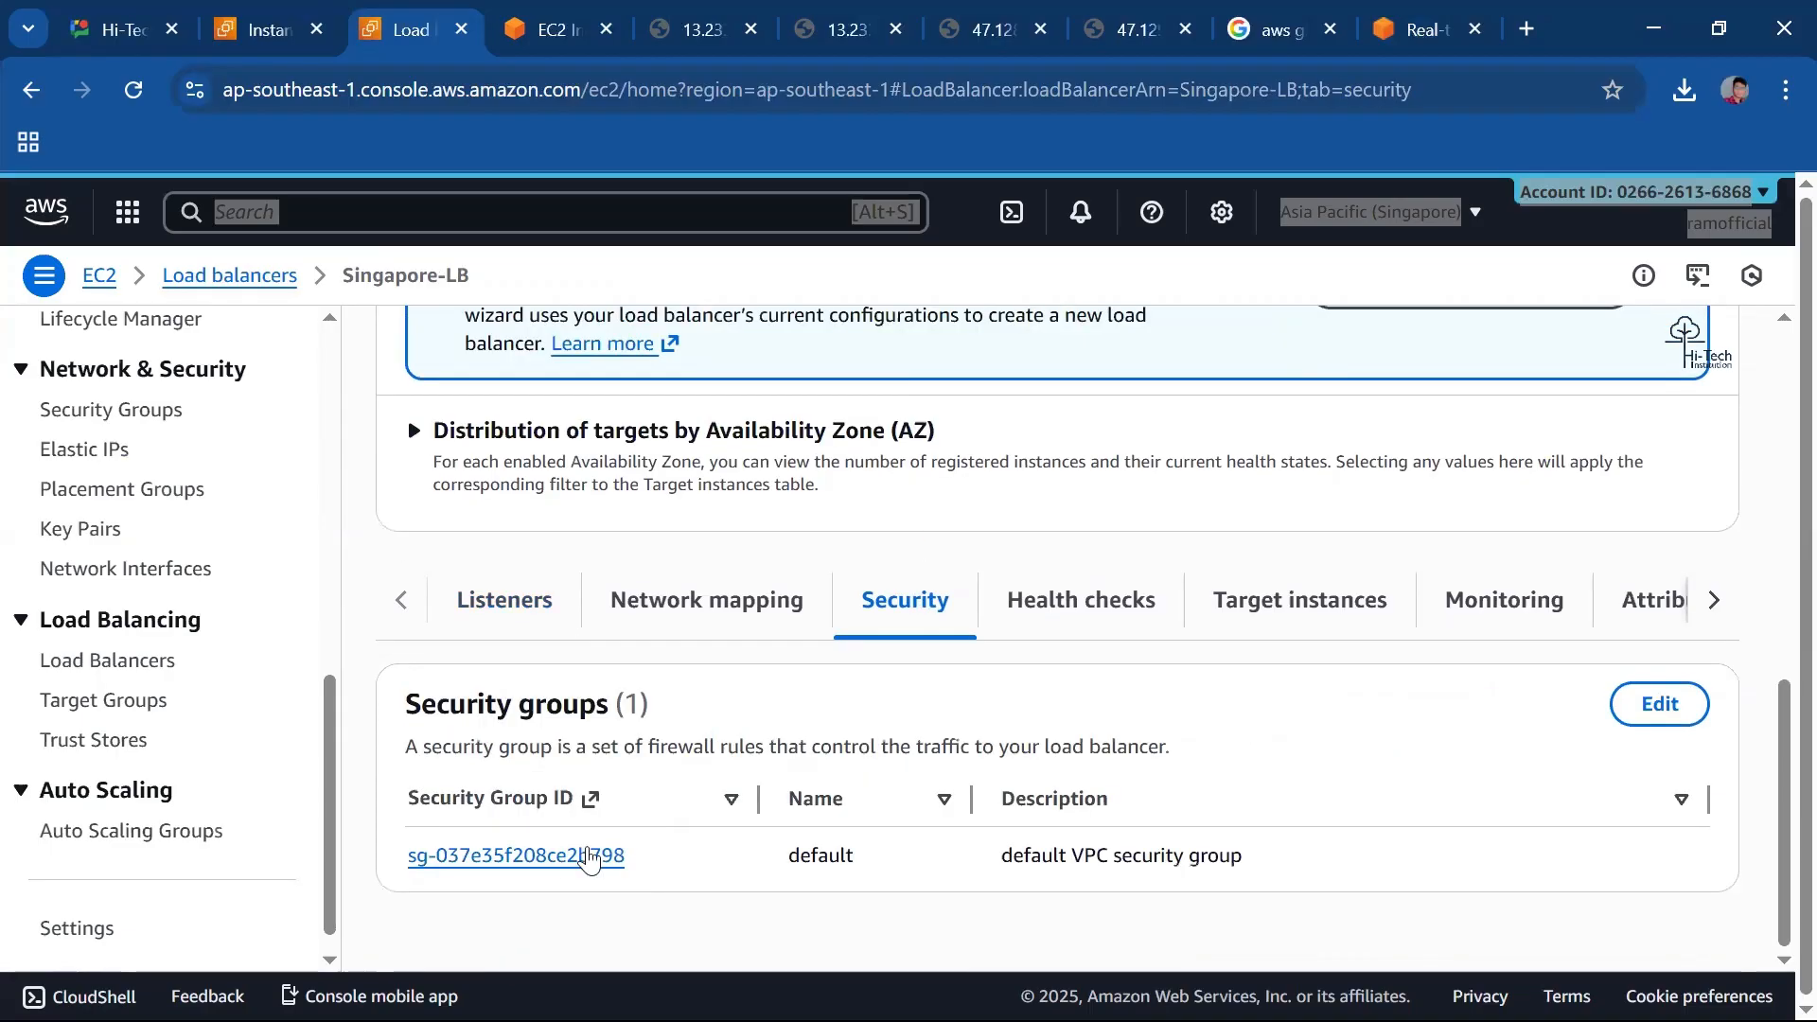
{"action": "left_click", "coordinate": [572, 860]}
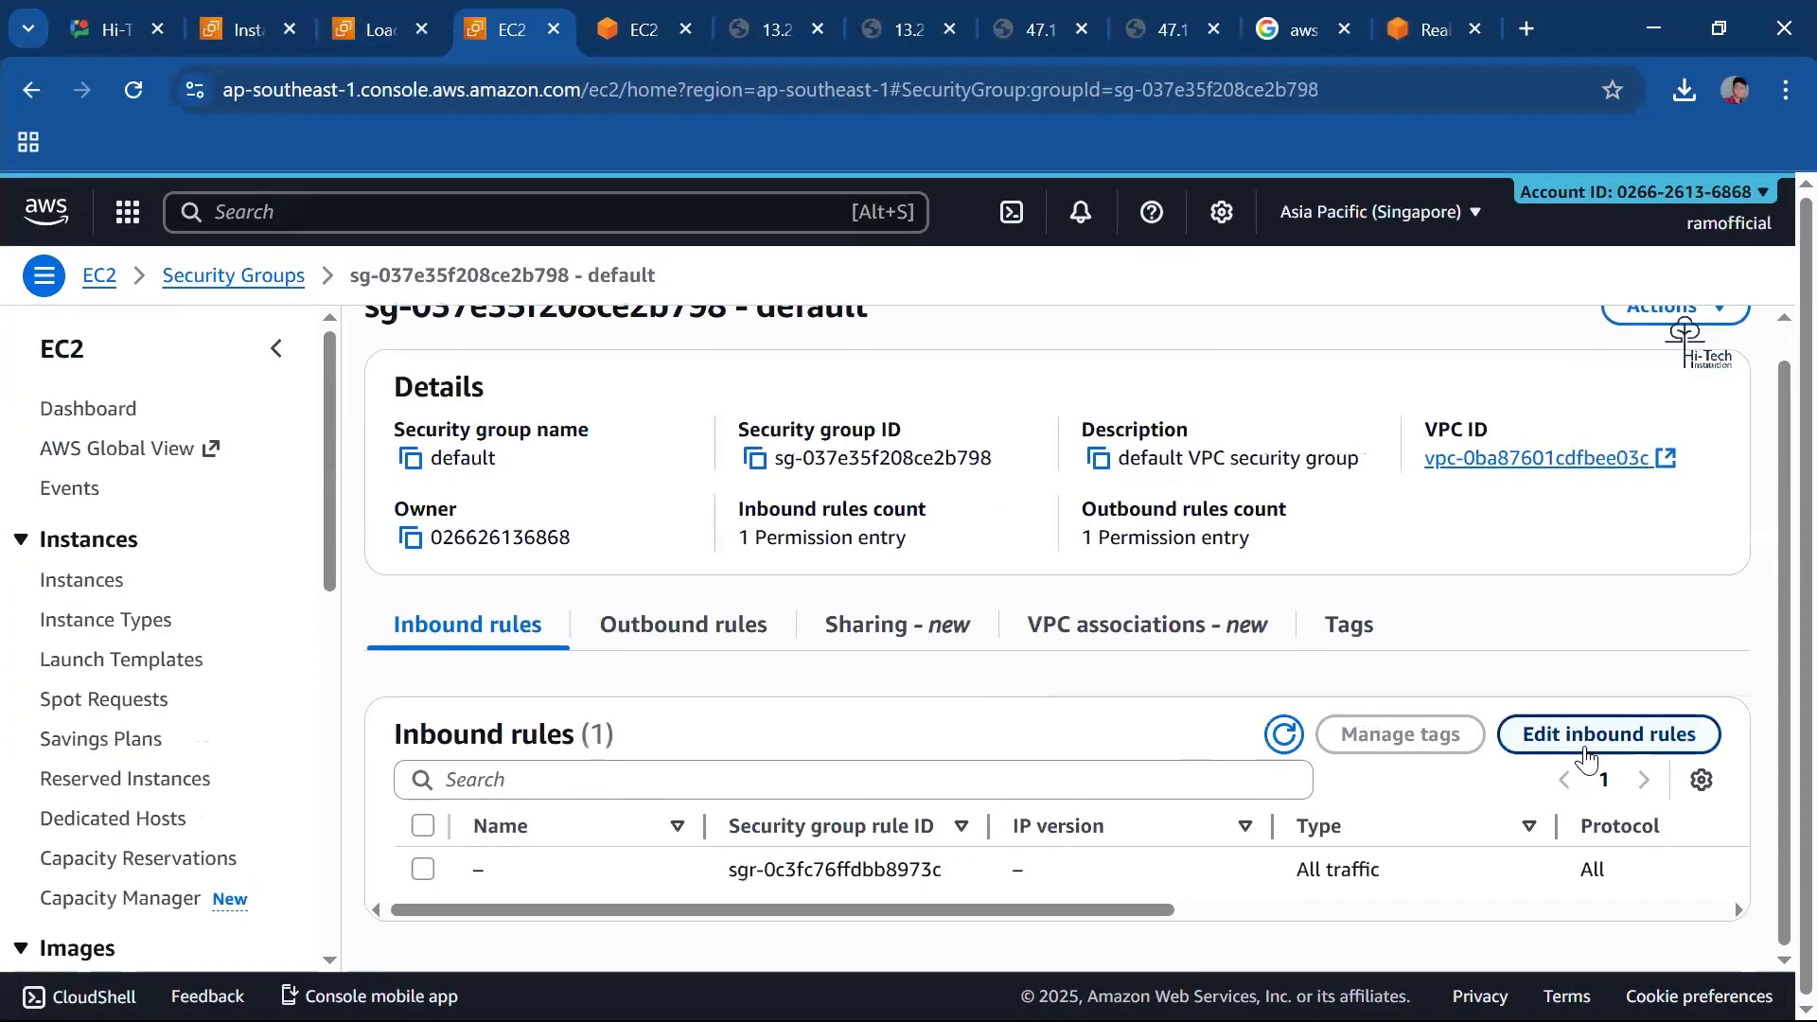
{"action": "left_click", "coordinate": [1586, 750]}
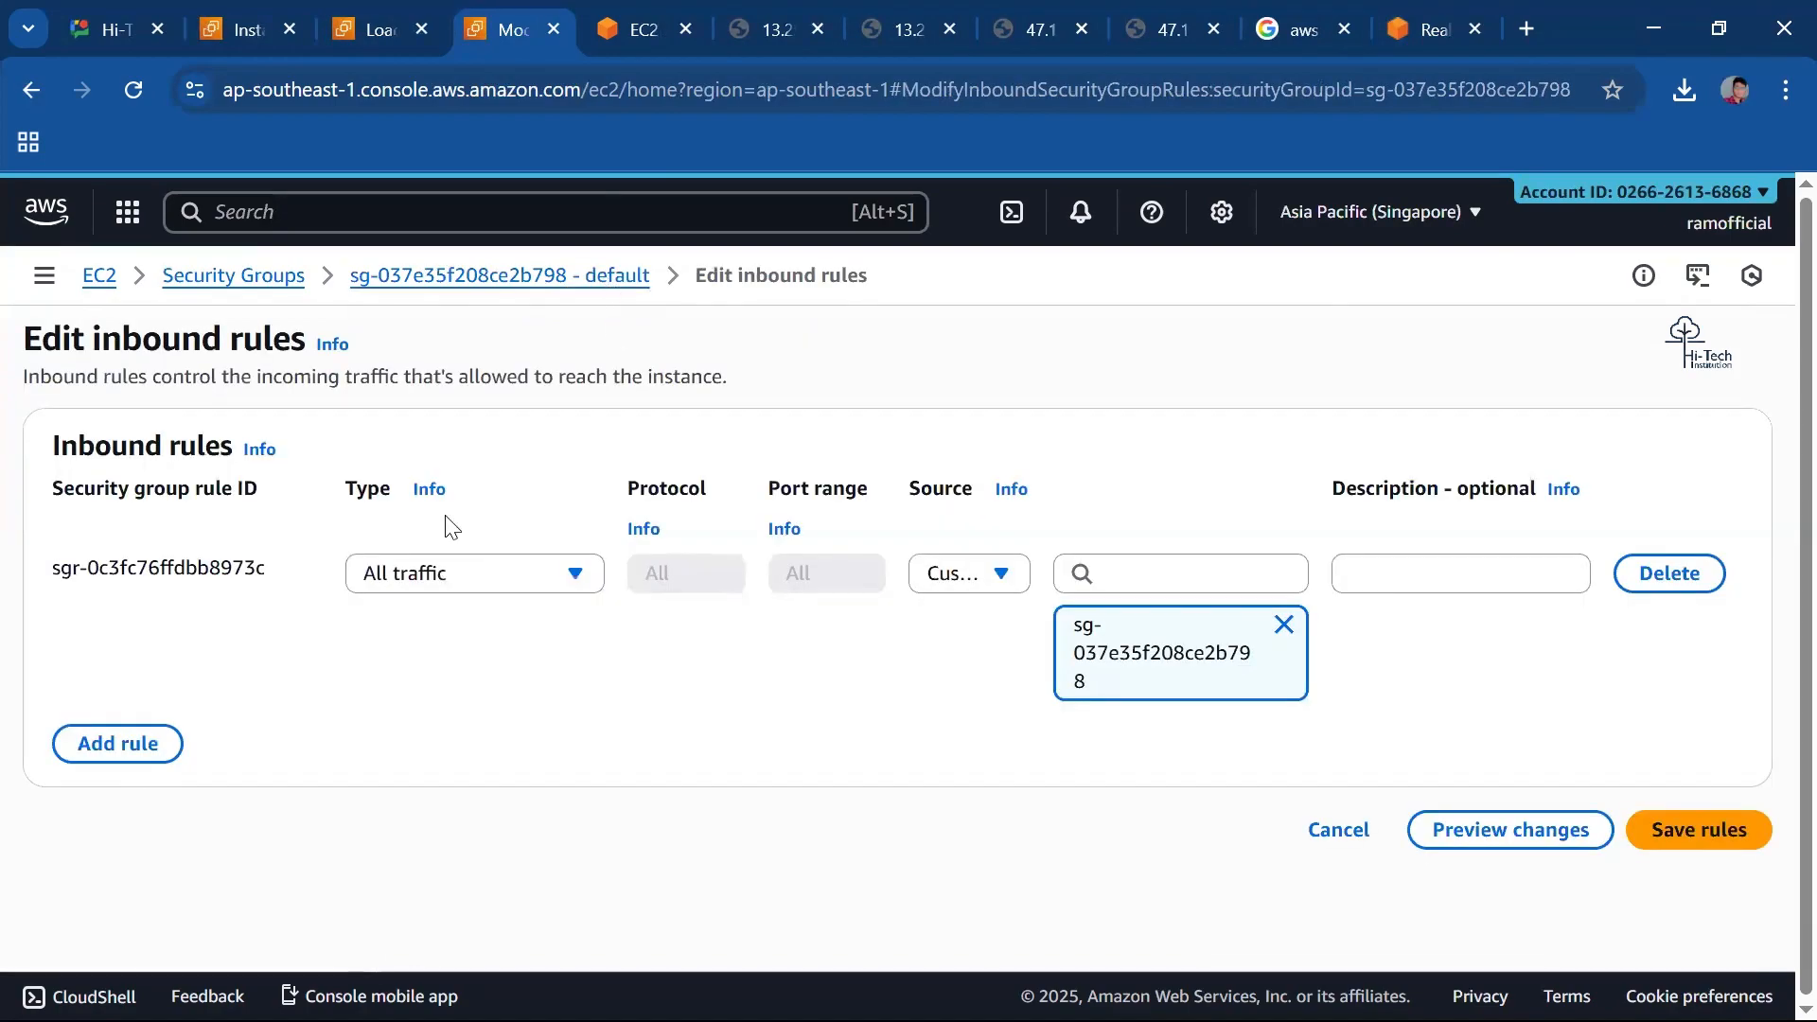
Add an HTTP inbound rule with source Anywhere-IPv4 to the default security group and save the rules.
{"action": "left_click", "coordinate": [143, 746]}
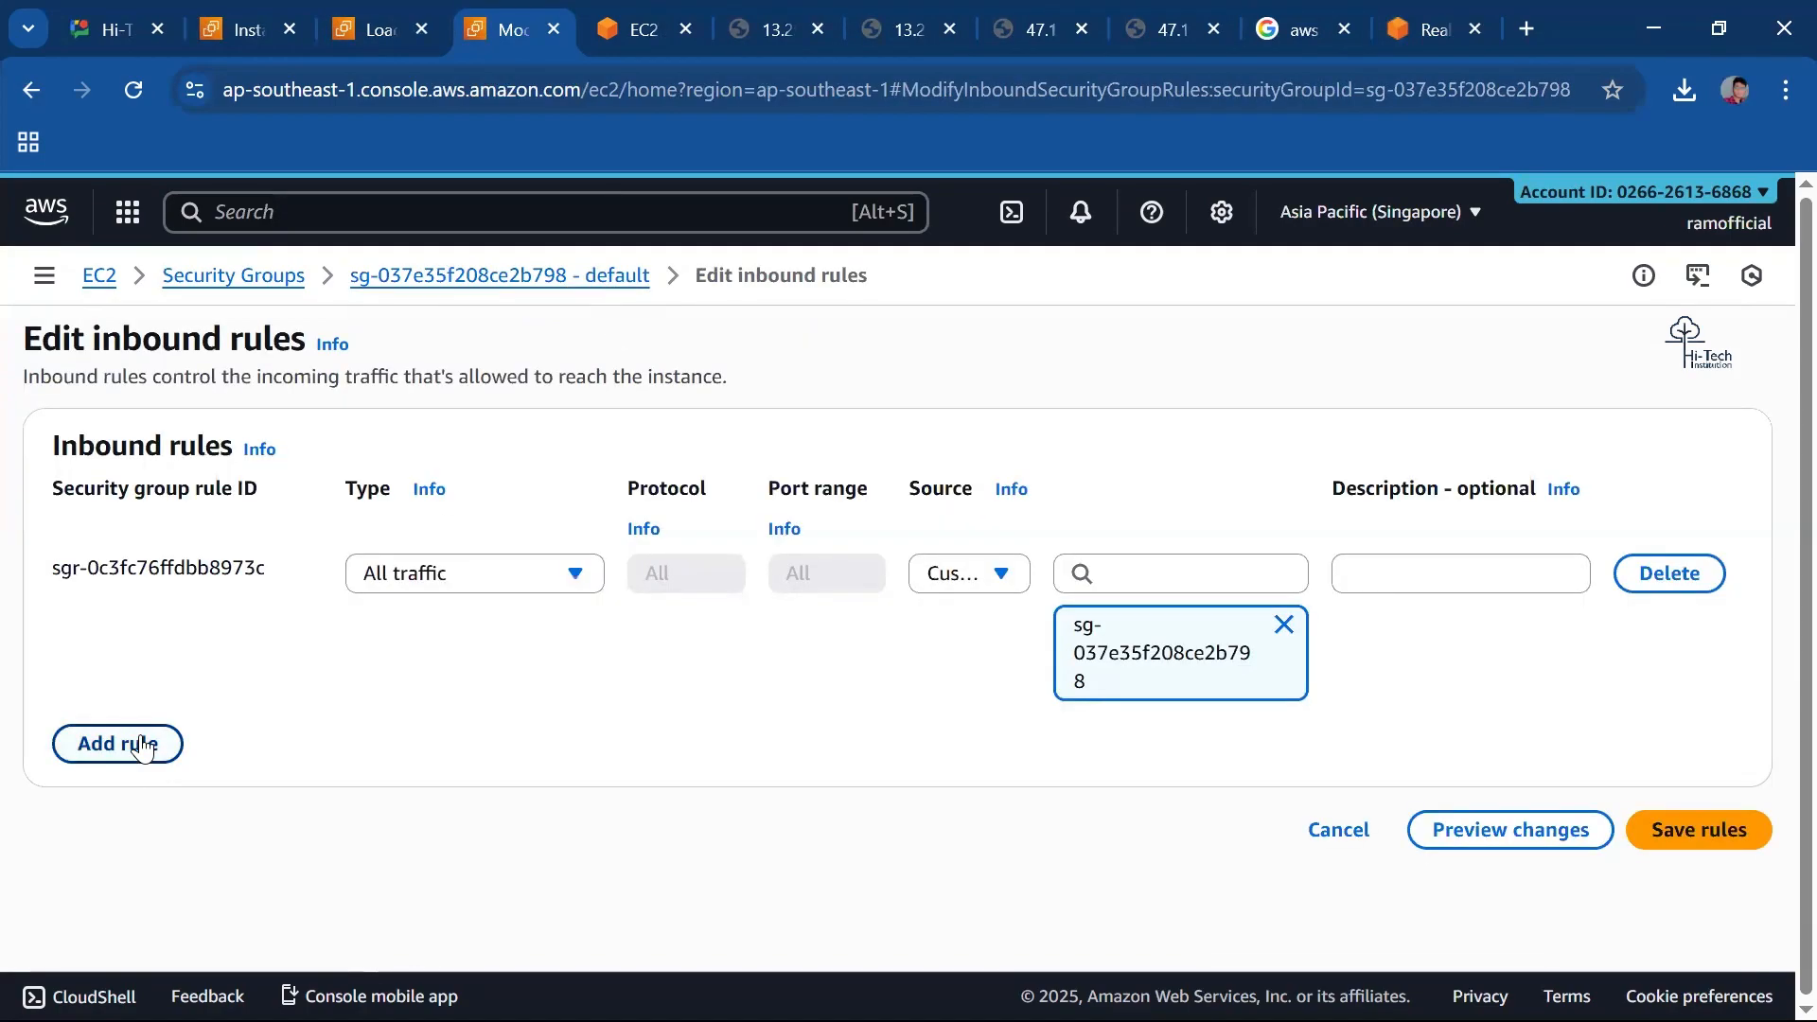
{"action": "left_click", "coordinate": [140, 744]}
{"action": "left_click", "coordinate": [470, 725]}
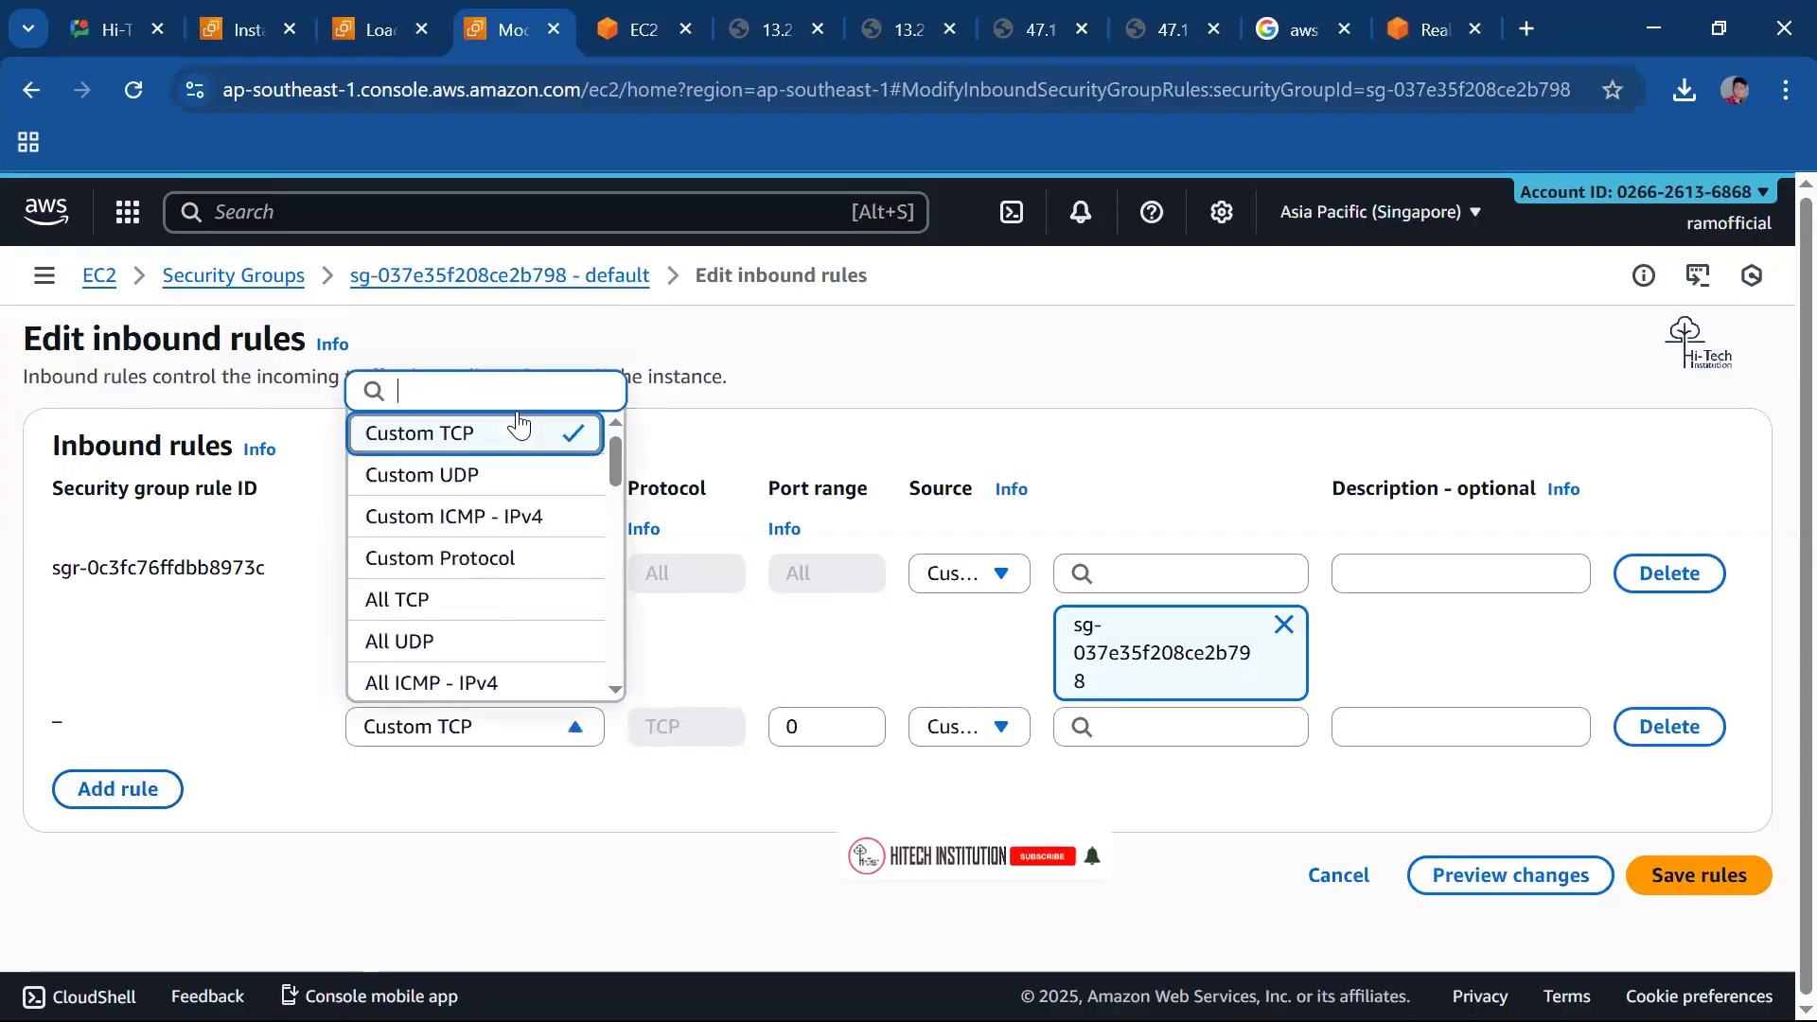
{"action": "type", "text": "h"}
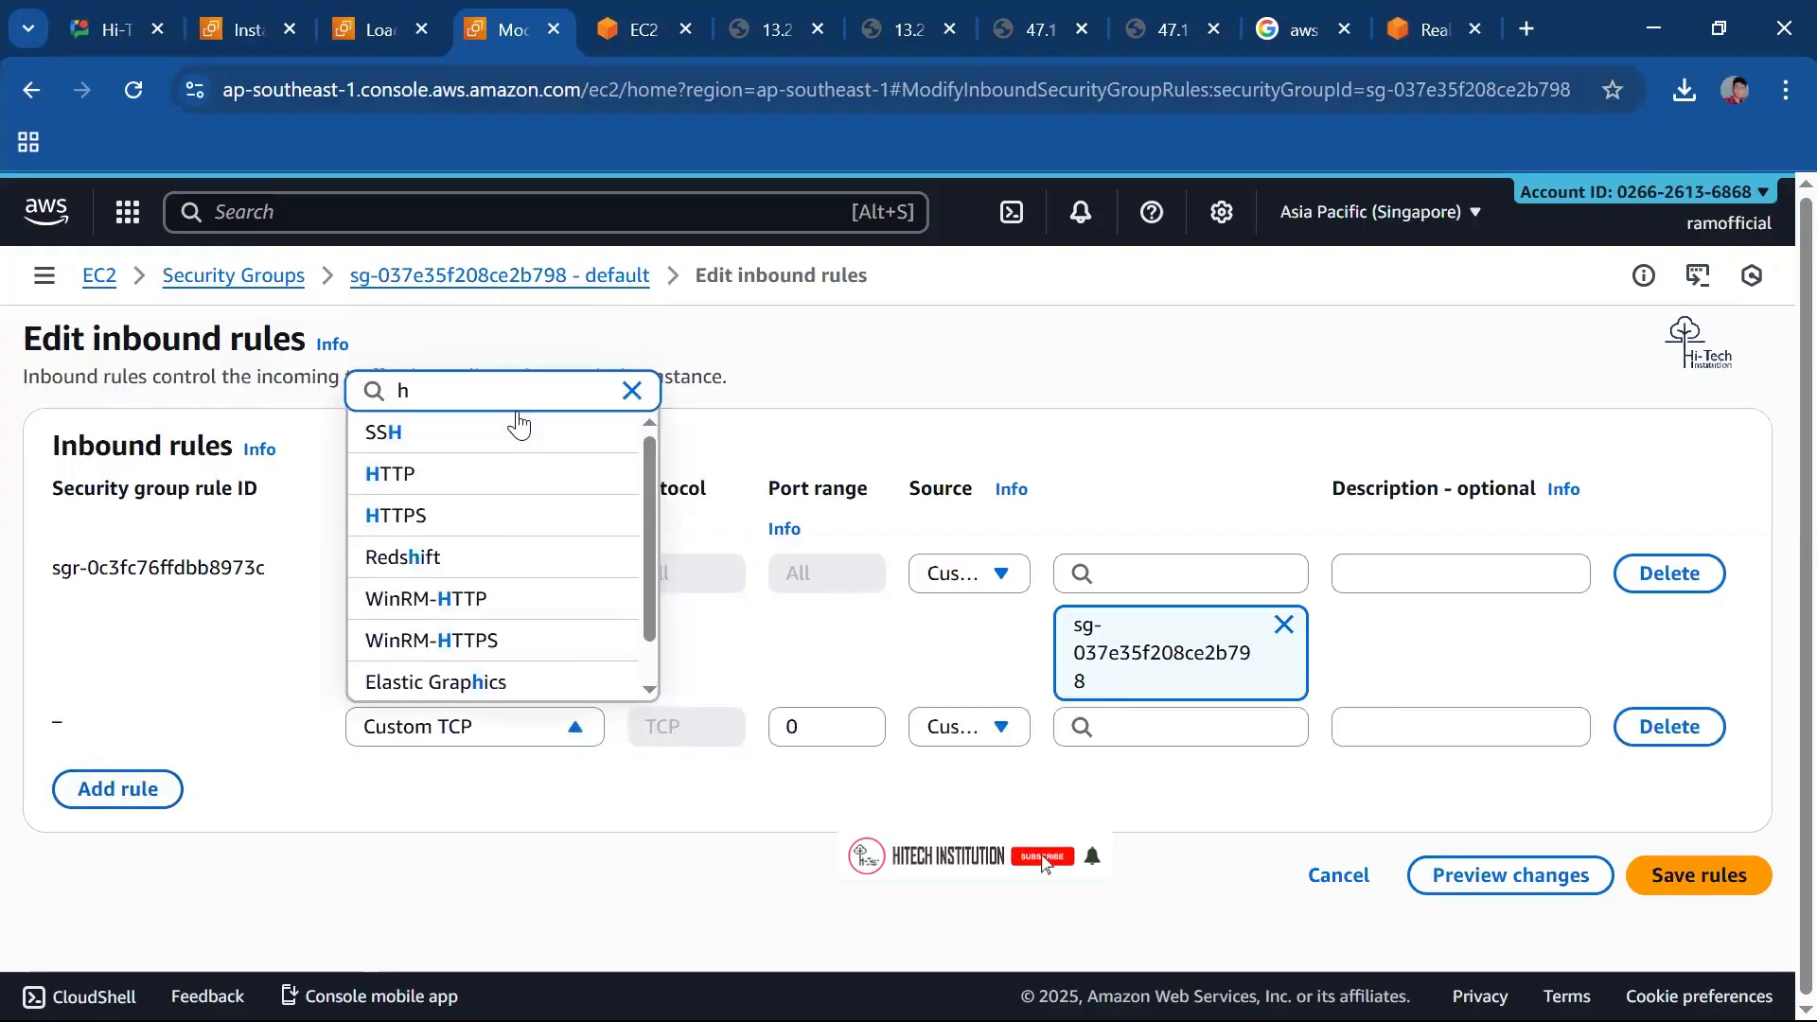
{"action": "left_click", "coordinate": [515, 476]}
{"action": "left_click", "coordinate": [999, 726]}
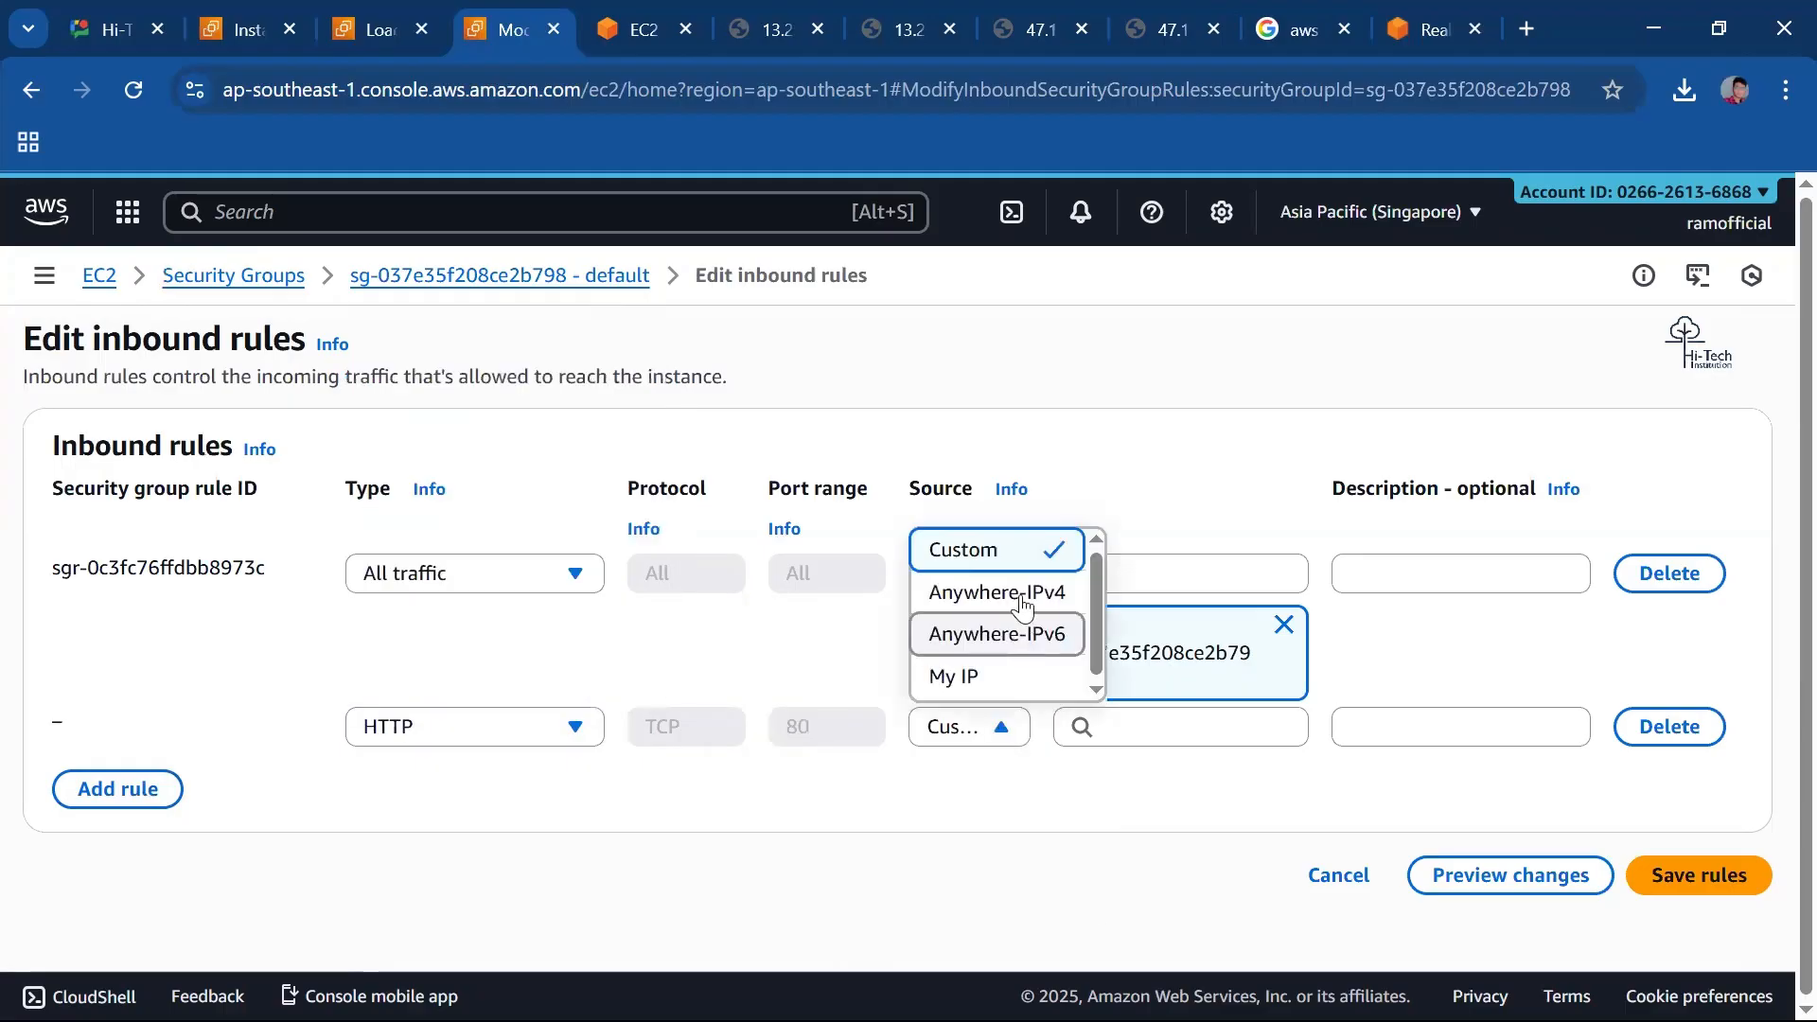
{"action": "left_click", "coordinate": [1020, 591]}
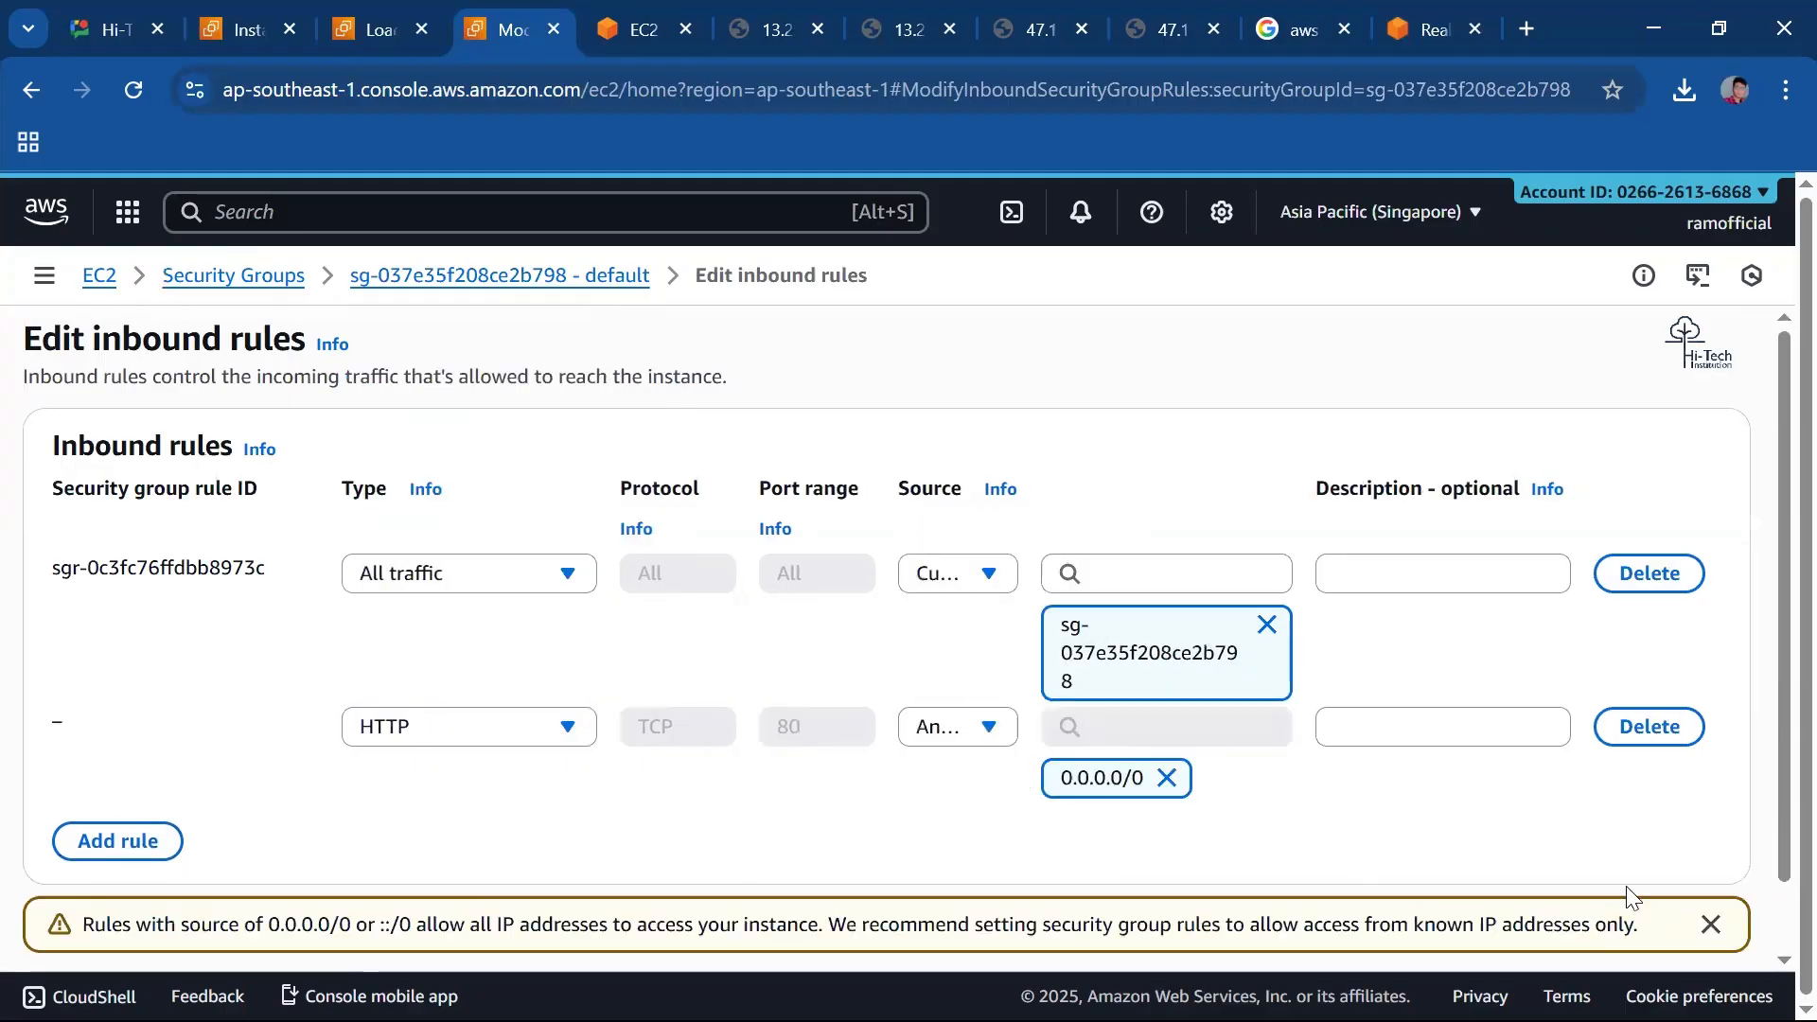
{"action": "scroll", "coordinate": [1632, 913], "scroll_direction": "down", "scroll_amount": 1}
{"action": "left_click", "coordinate": [1648, 914]}
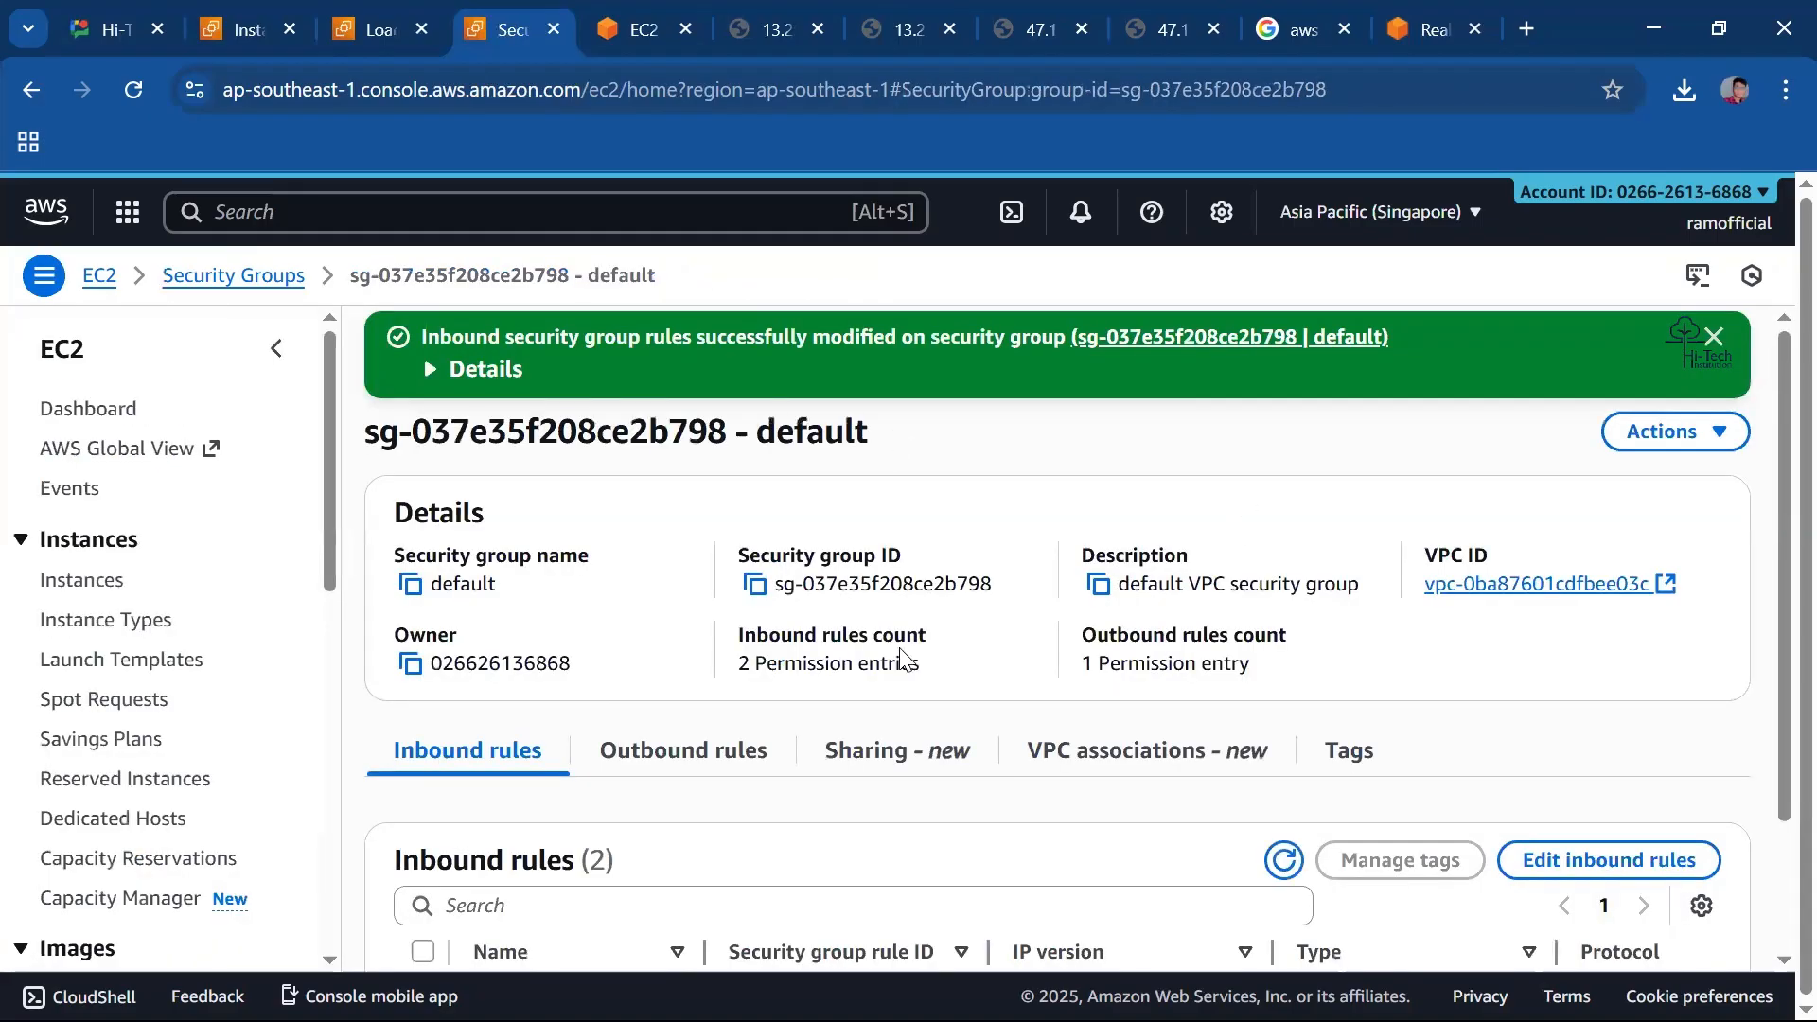
{"action": "scroll", "coordinate": [438, 823], "scroll_direction": "down", "scroll_amount": 2}
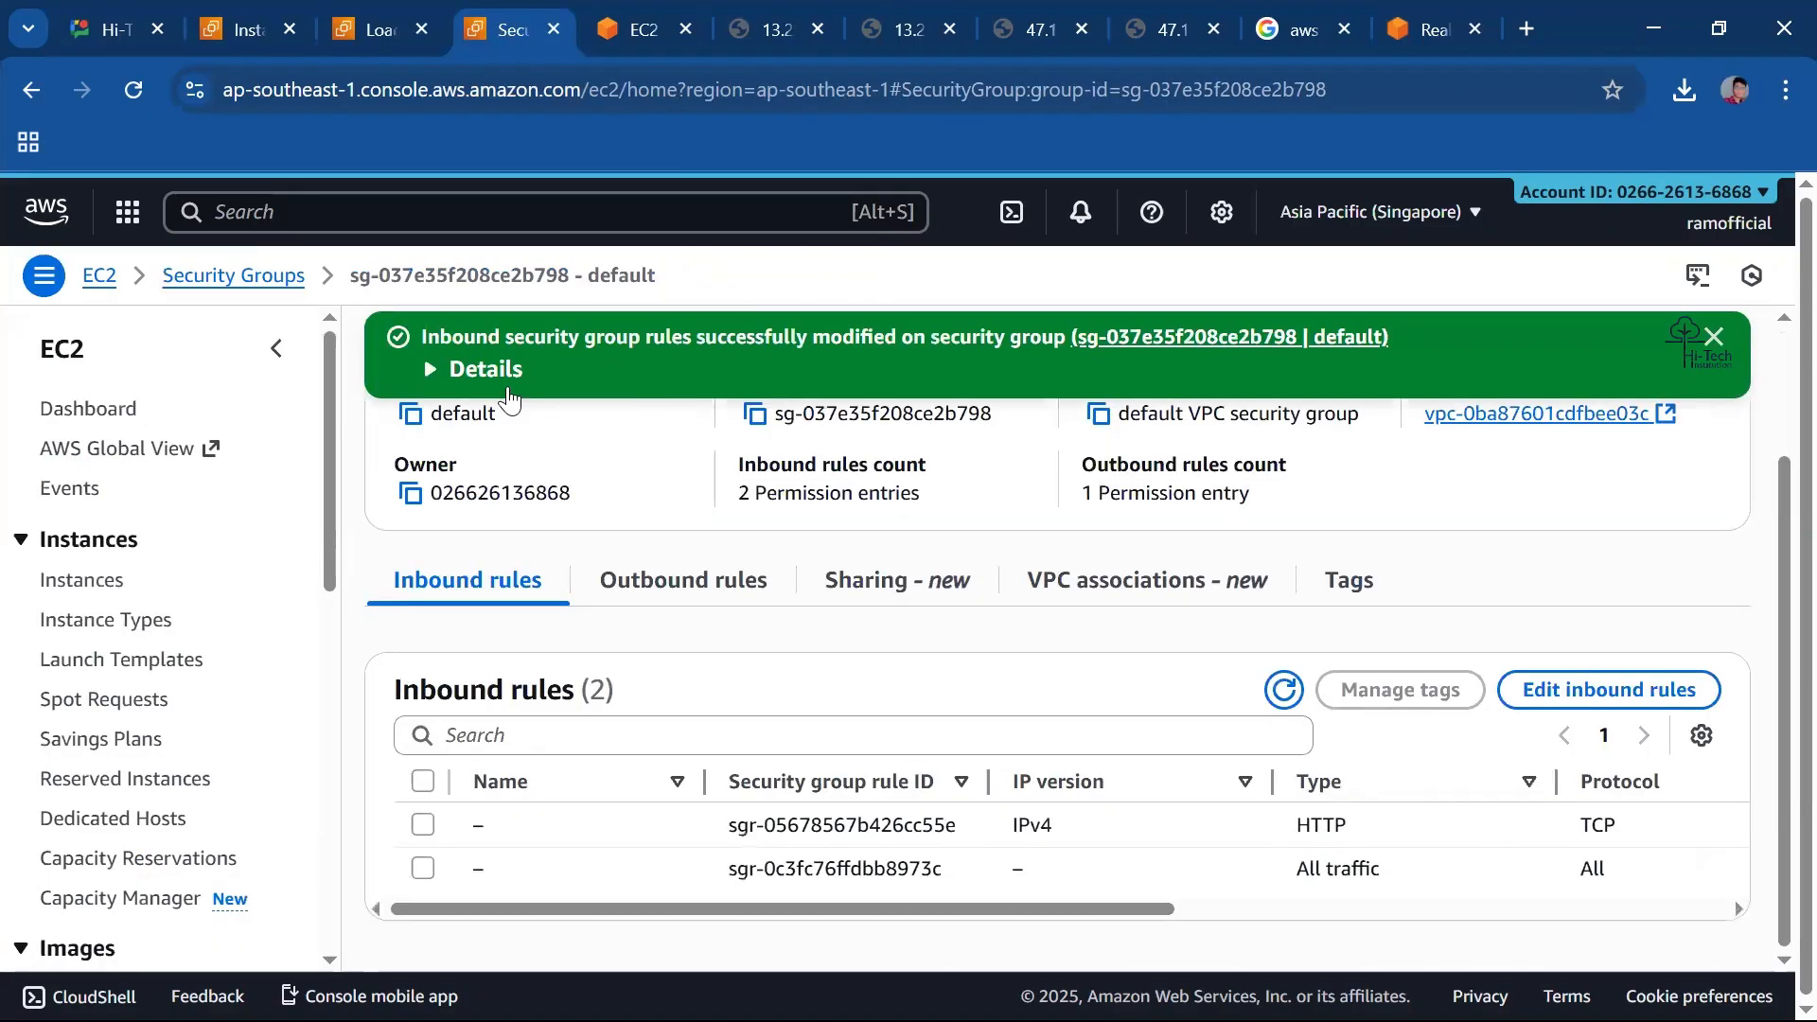
Return to the Singapore-LB details, refresh them and check how many instances are in service.
{"action": "left_click", "coordinate": [369, 12]}
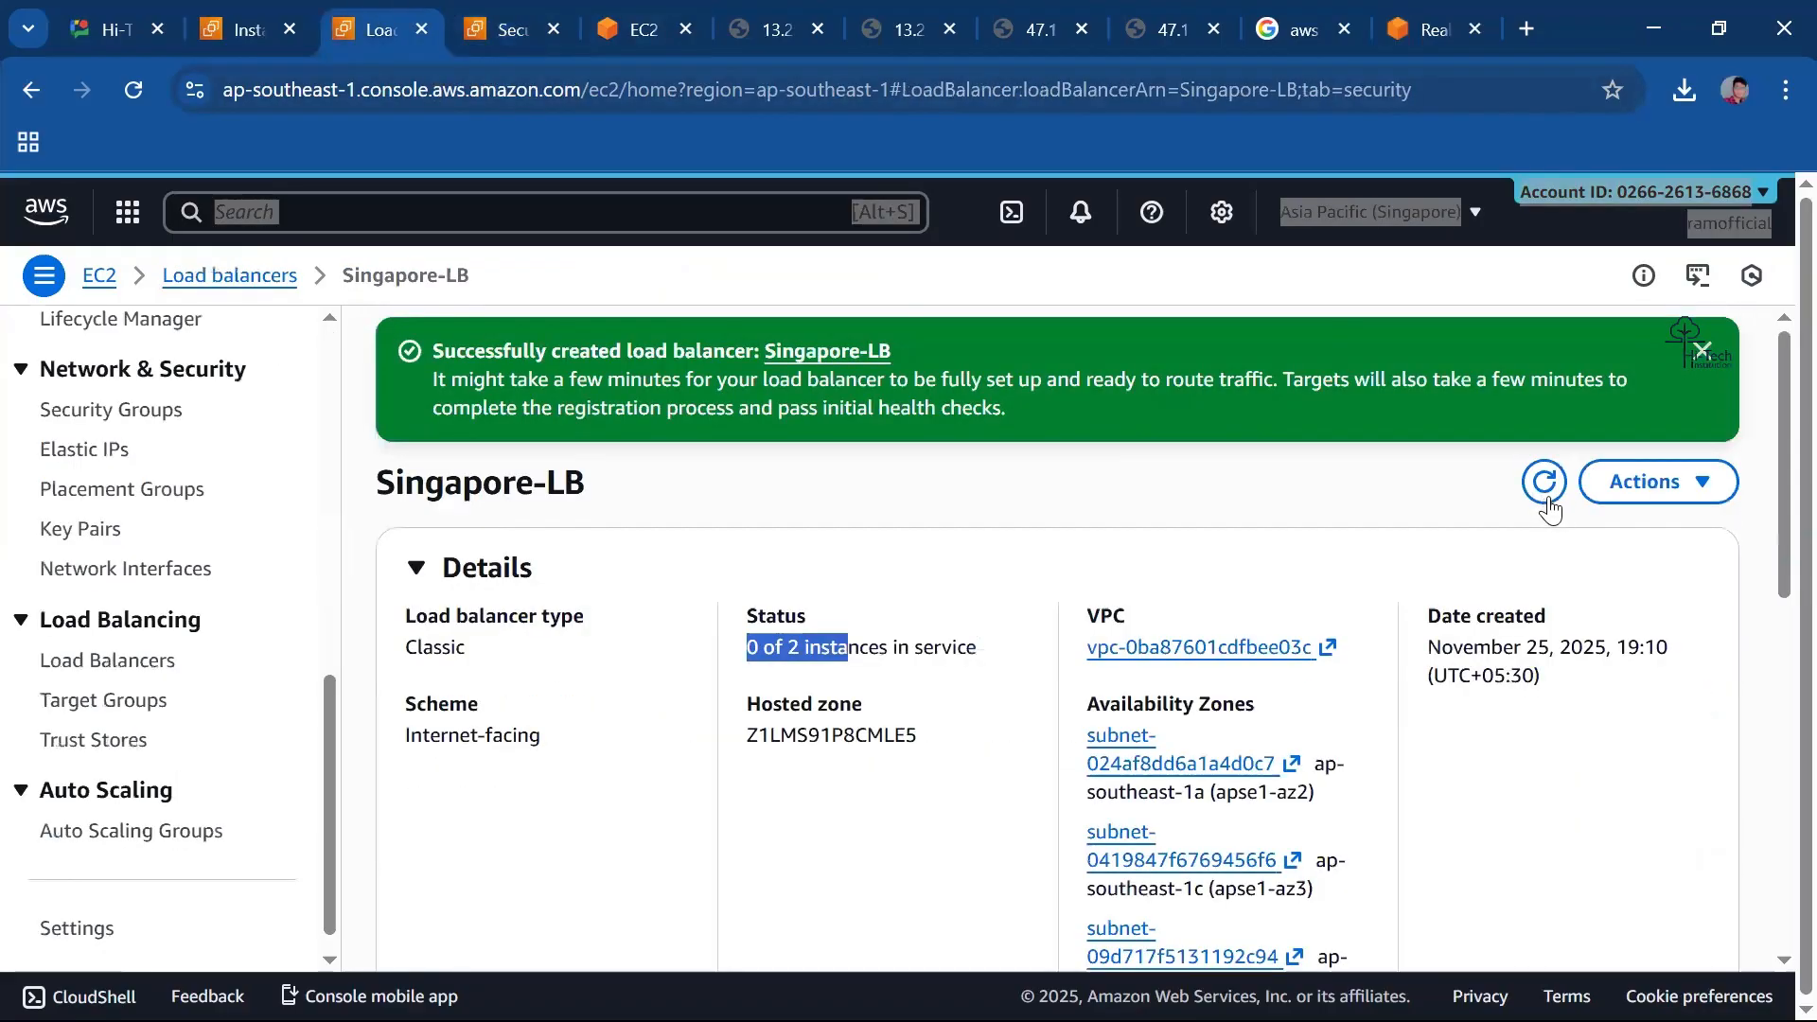
{"action": "left_click", "coordinate": [1543, 480]}
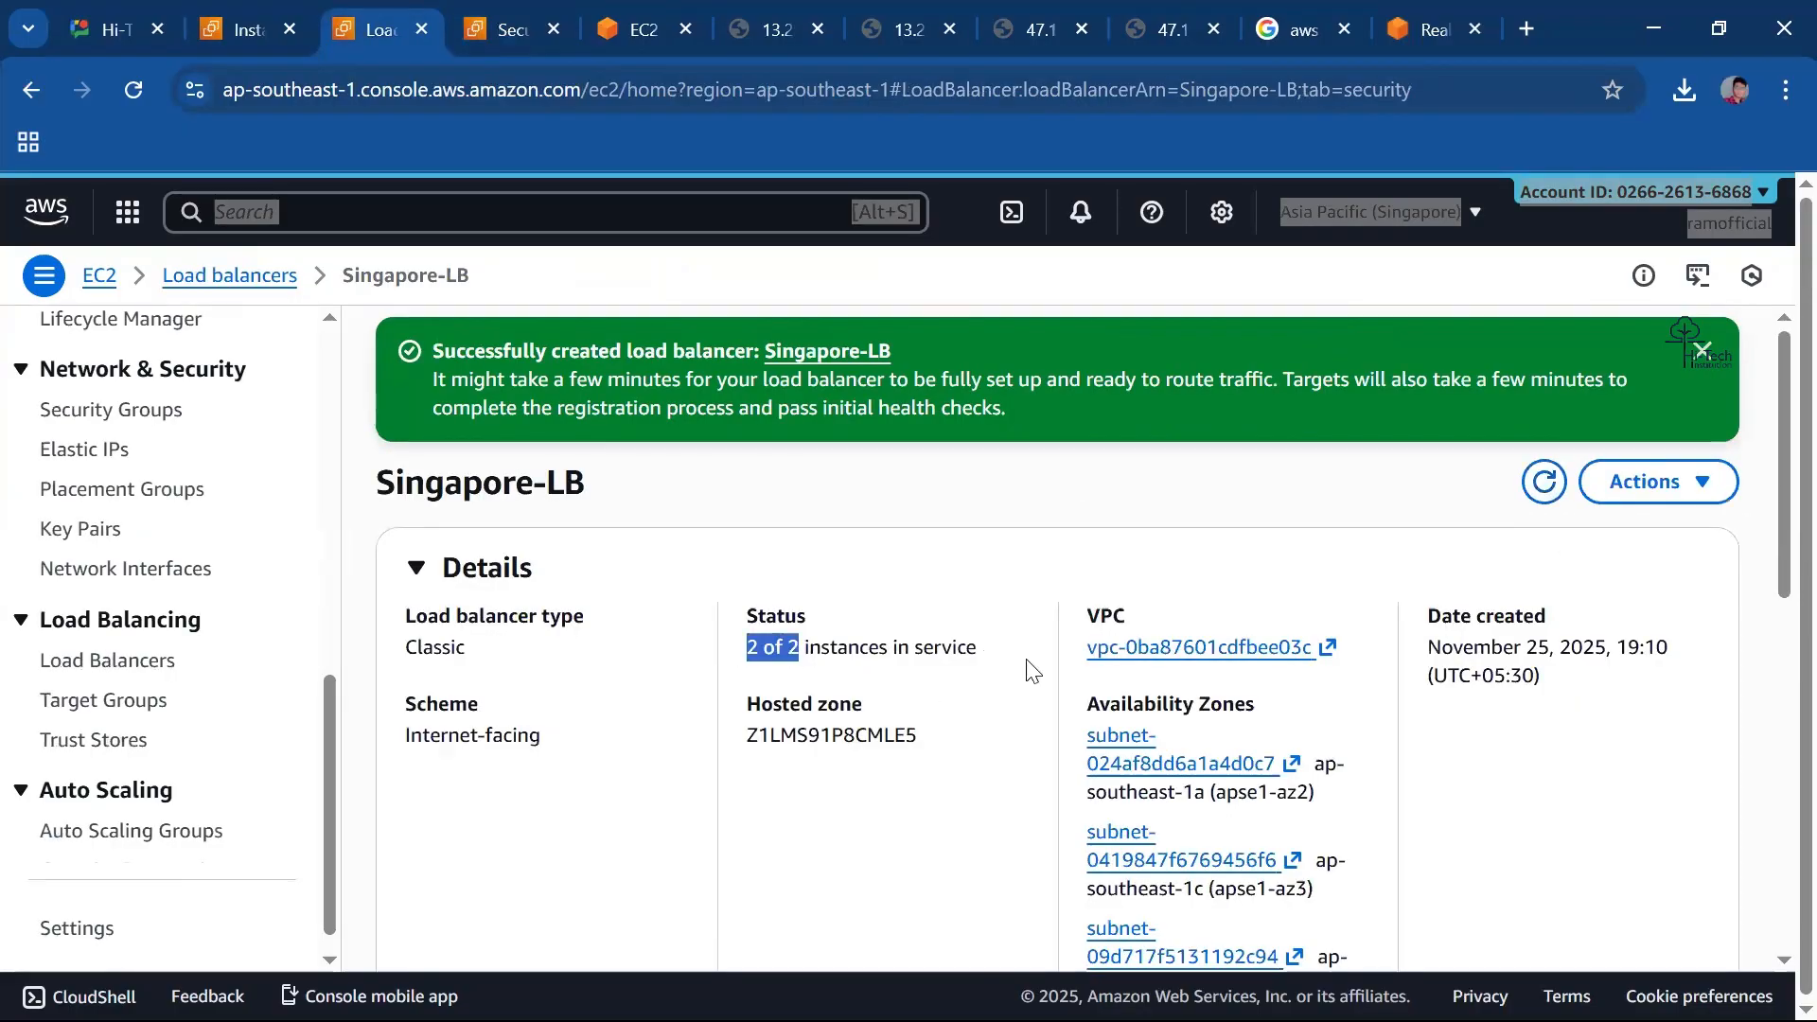
{"action": "left_click_drag", "start_coordinate": [742, 660], "coordinate": [949, 681]}
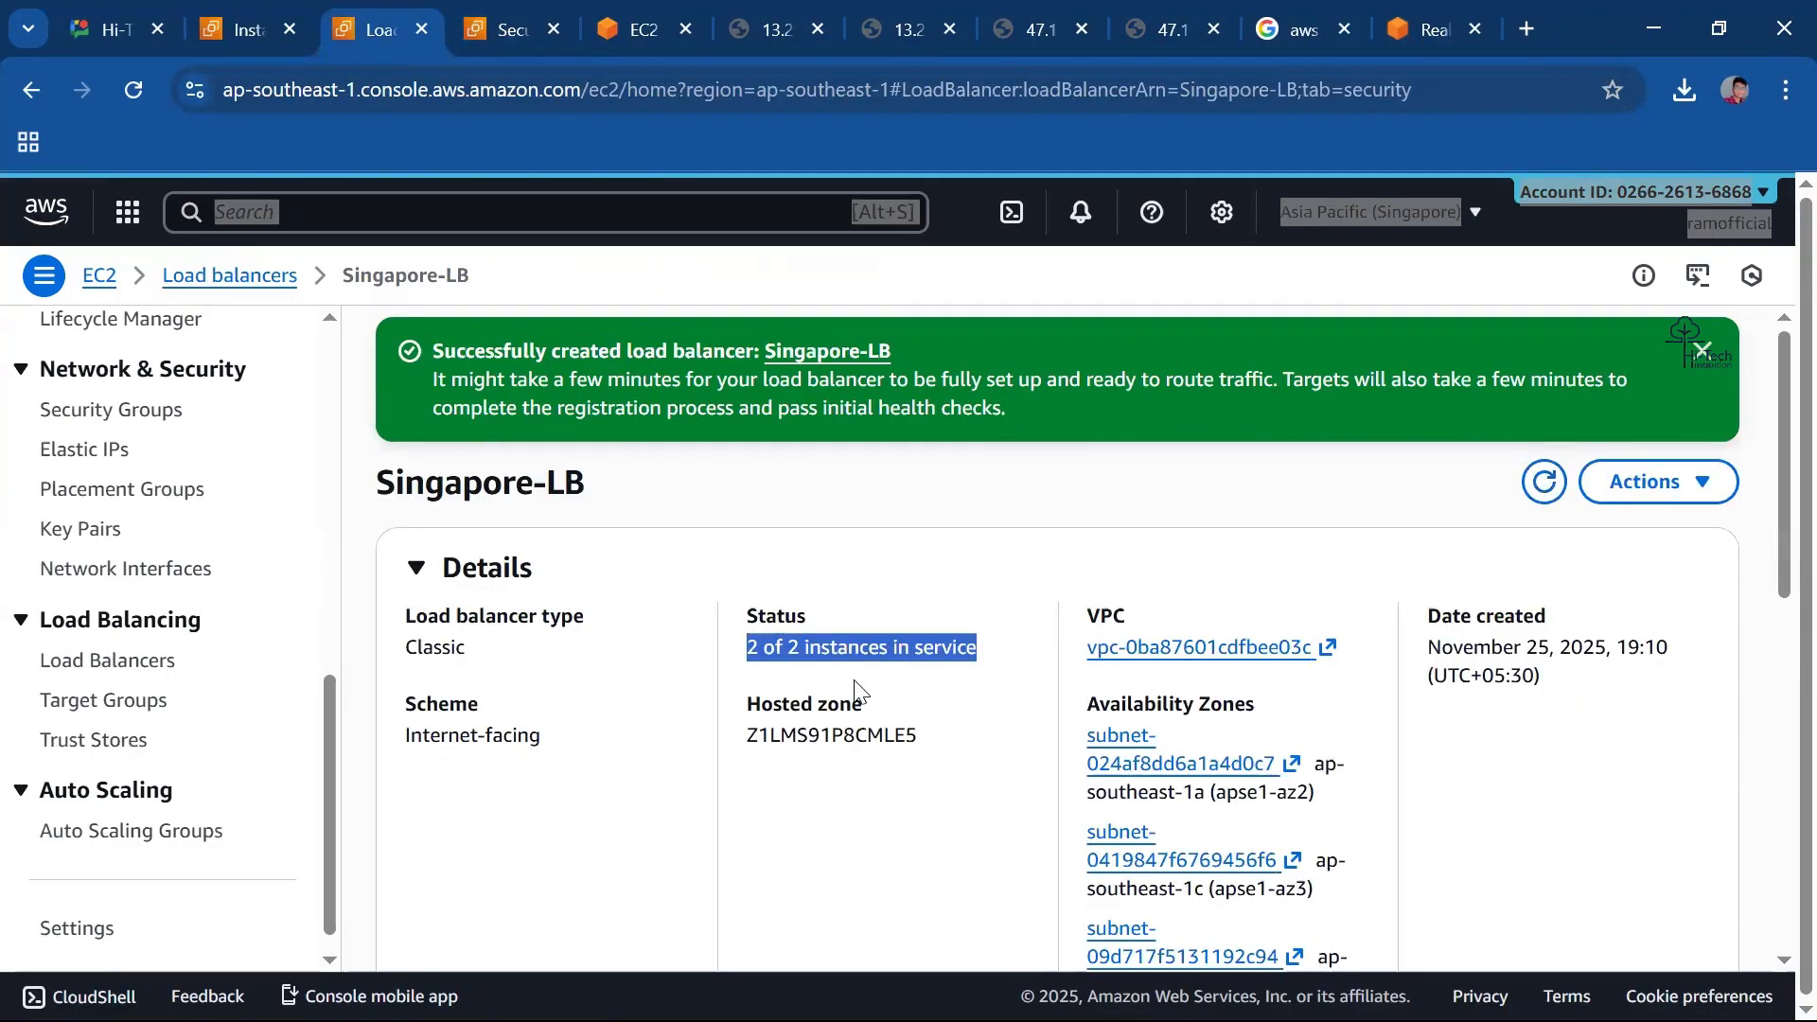
Copy the DNS name of the Singapore-LB load balancer and open a new browser tab.
{"action": "scroll", "coordinate": [585, 523], "scroll_direction": "down", "scroll_amount": 8}
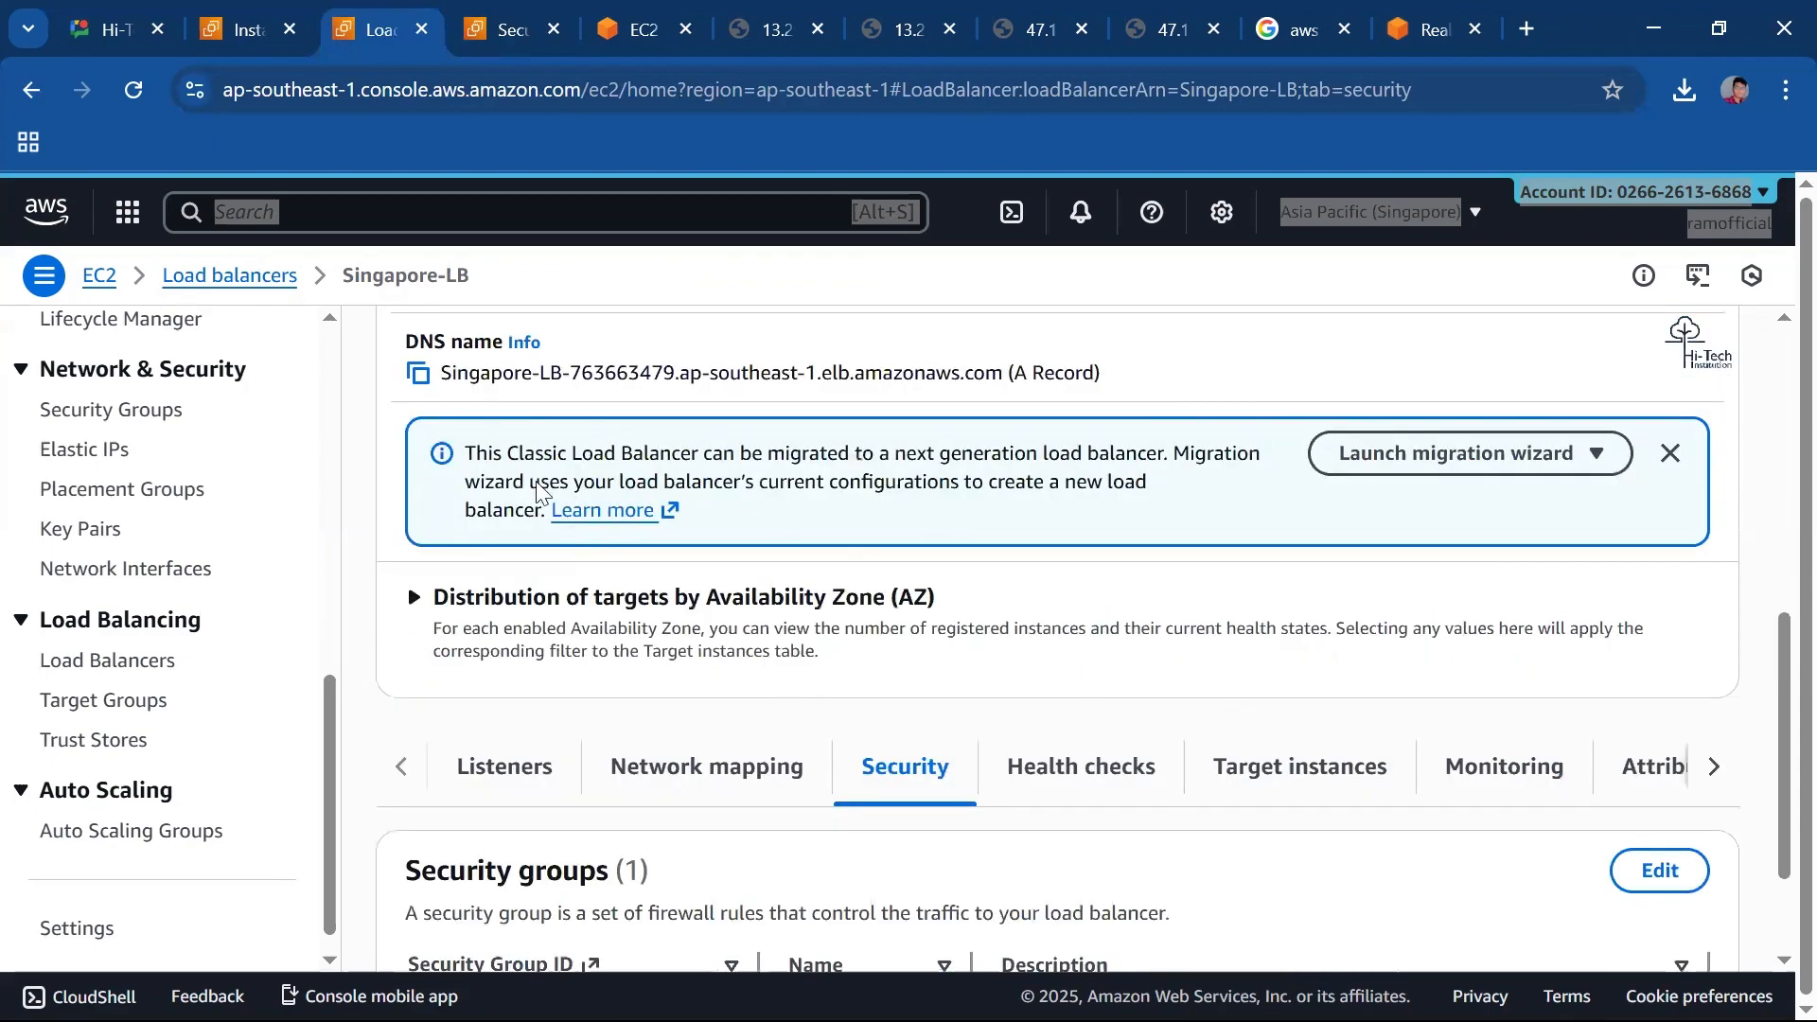
{"action": "scroll", "coordinate": [417, 464], "scroll_direction": "up", "scroll_amount": 1}
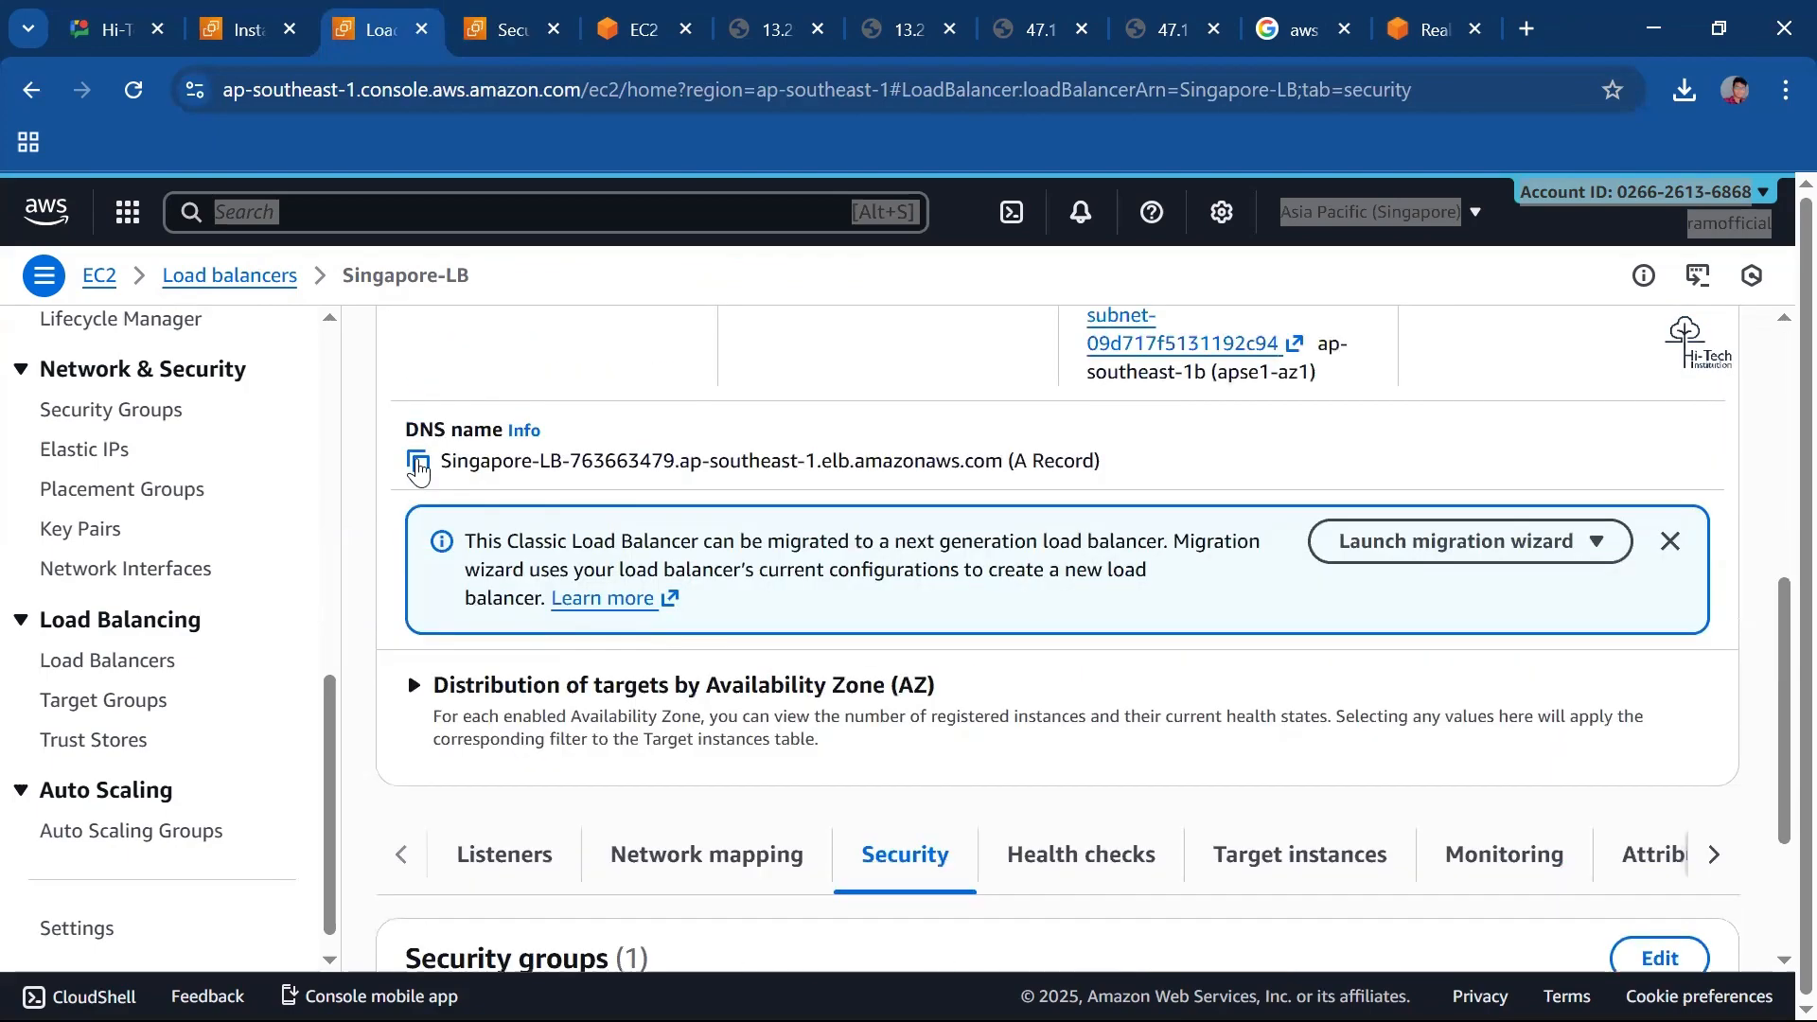
{"action": "left_click", "coordinate": [1535, 26]}
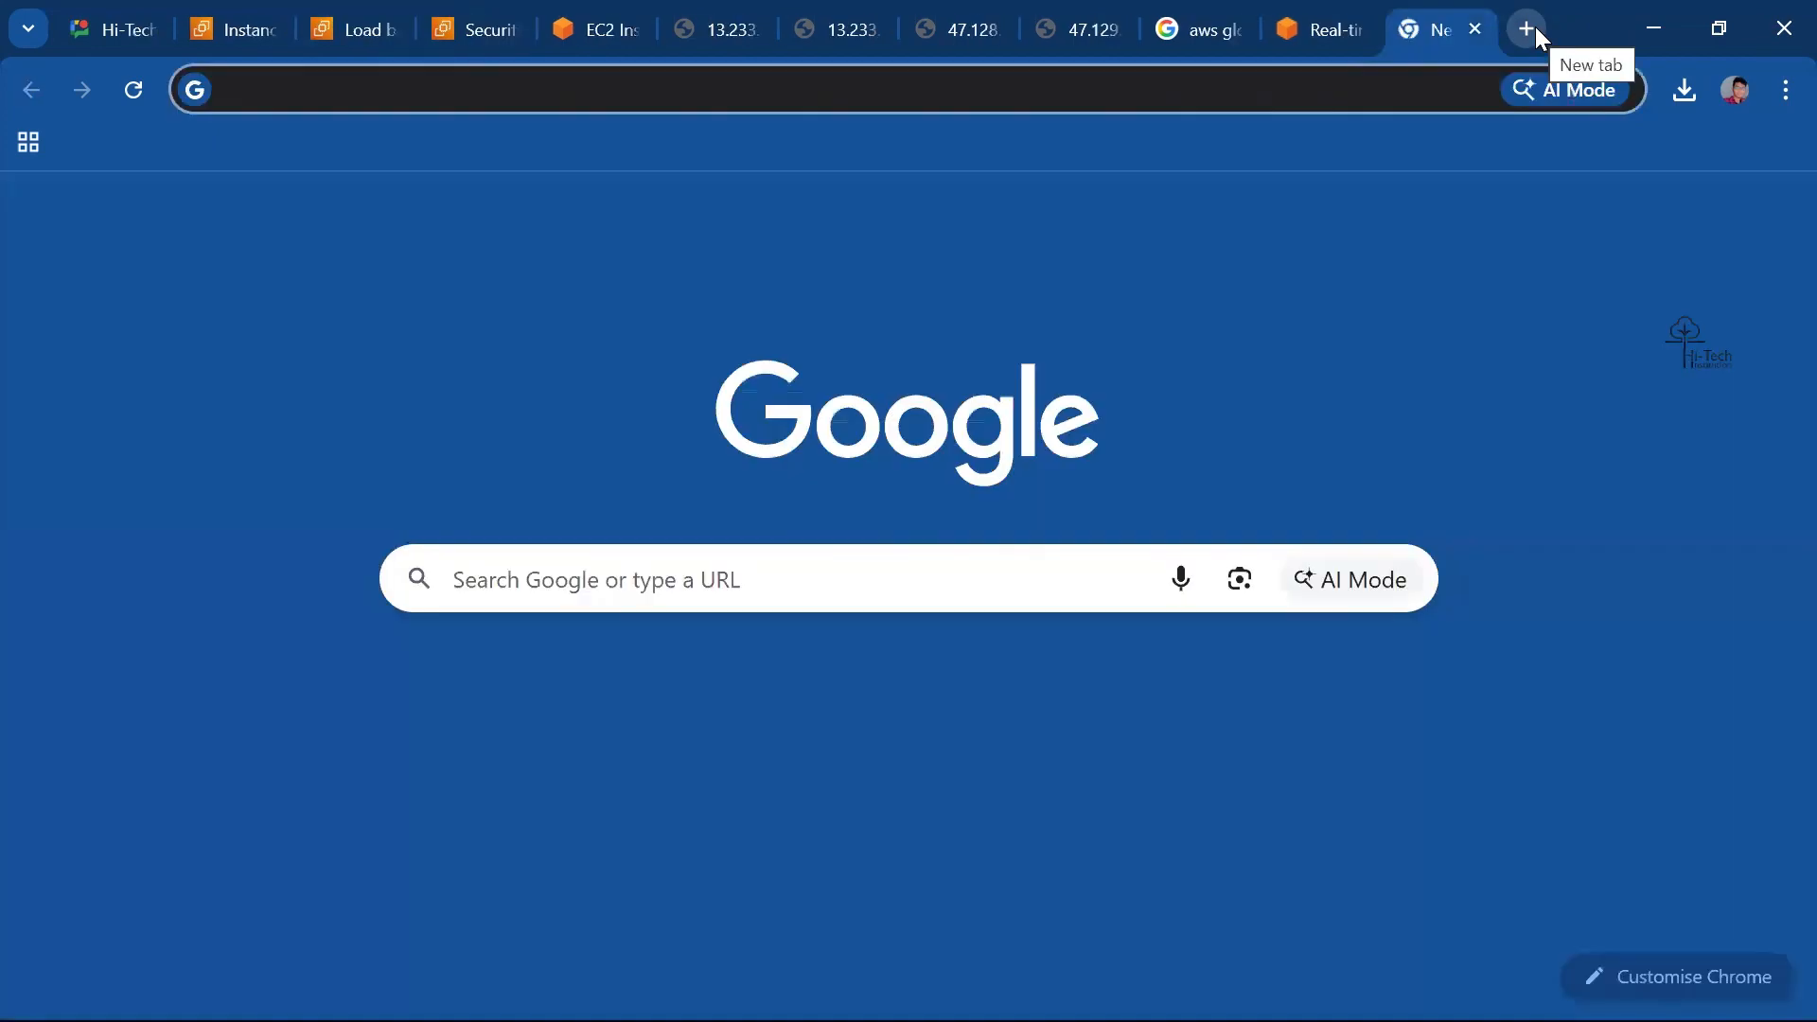
{"action": "type", "text": "http"}
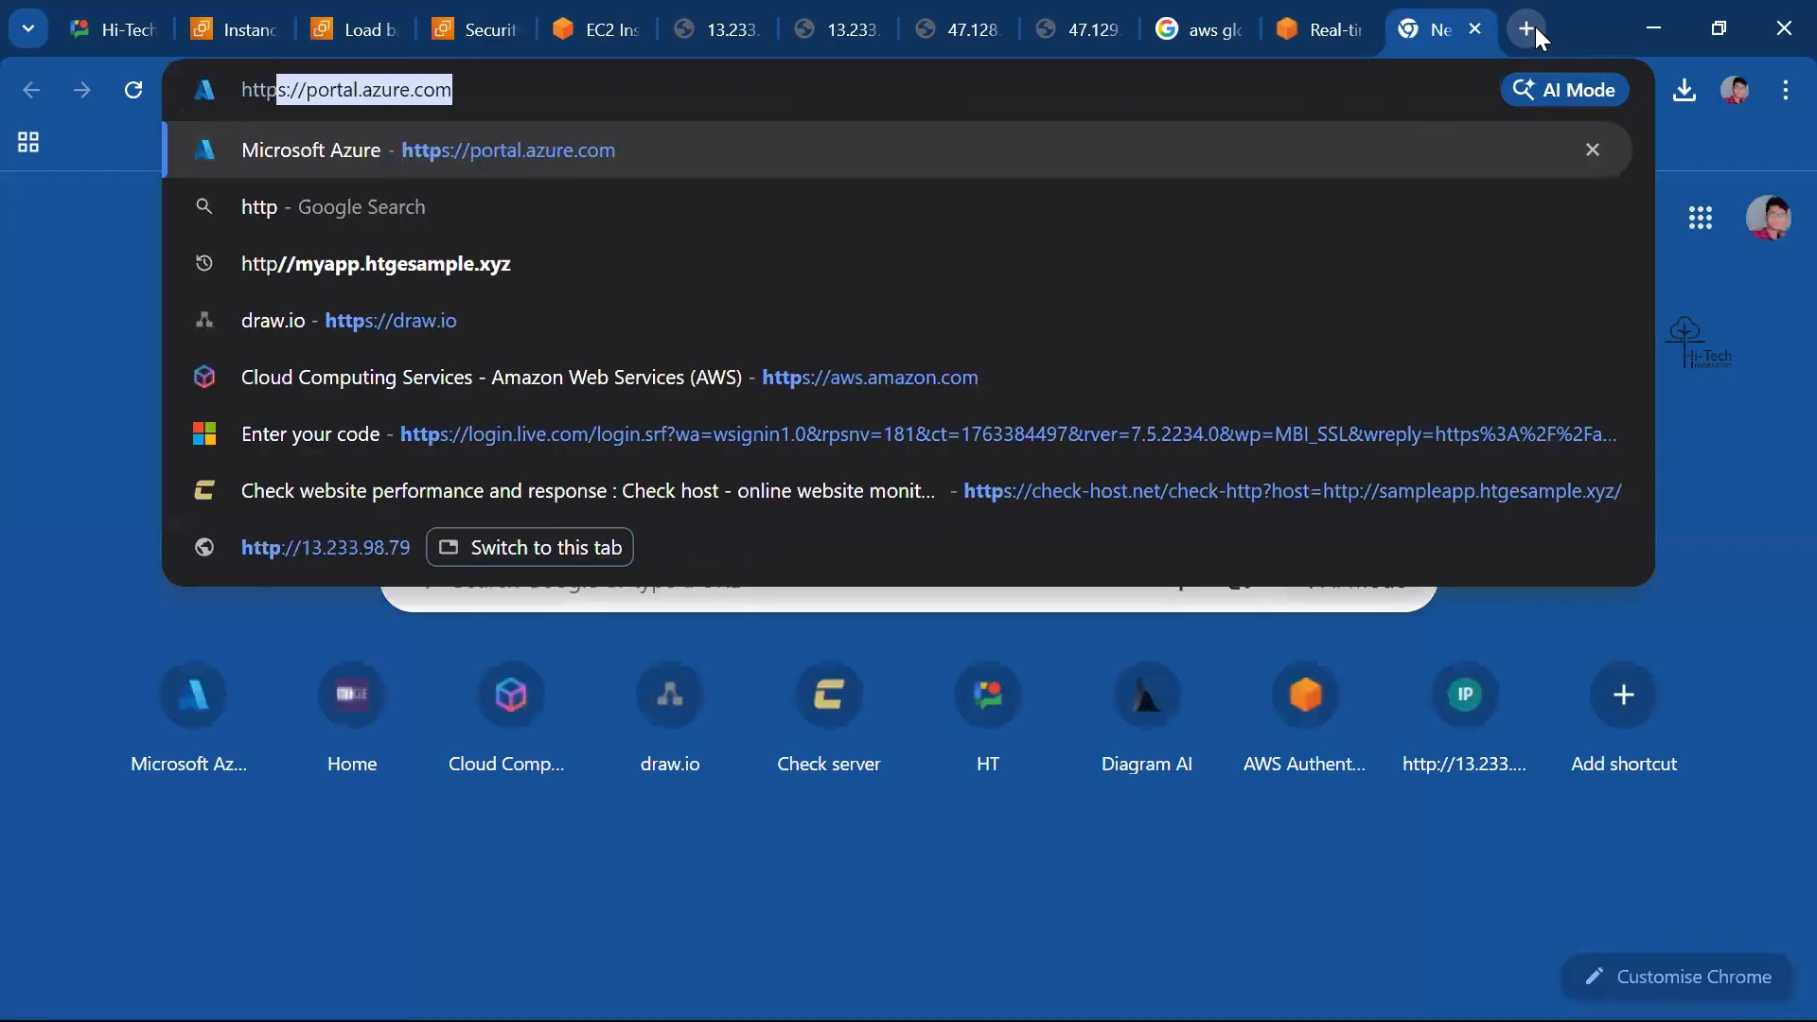
{"action": "key", "text": "Right"}
{"action": "key", "text": "BackSpace"}
{"action": "key", "text": "BackSpace"}
{"action": "key", "text": "BackSpace"}
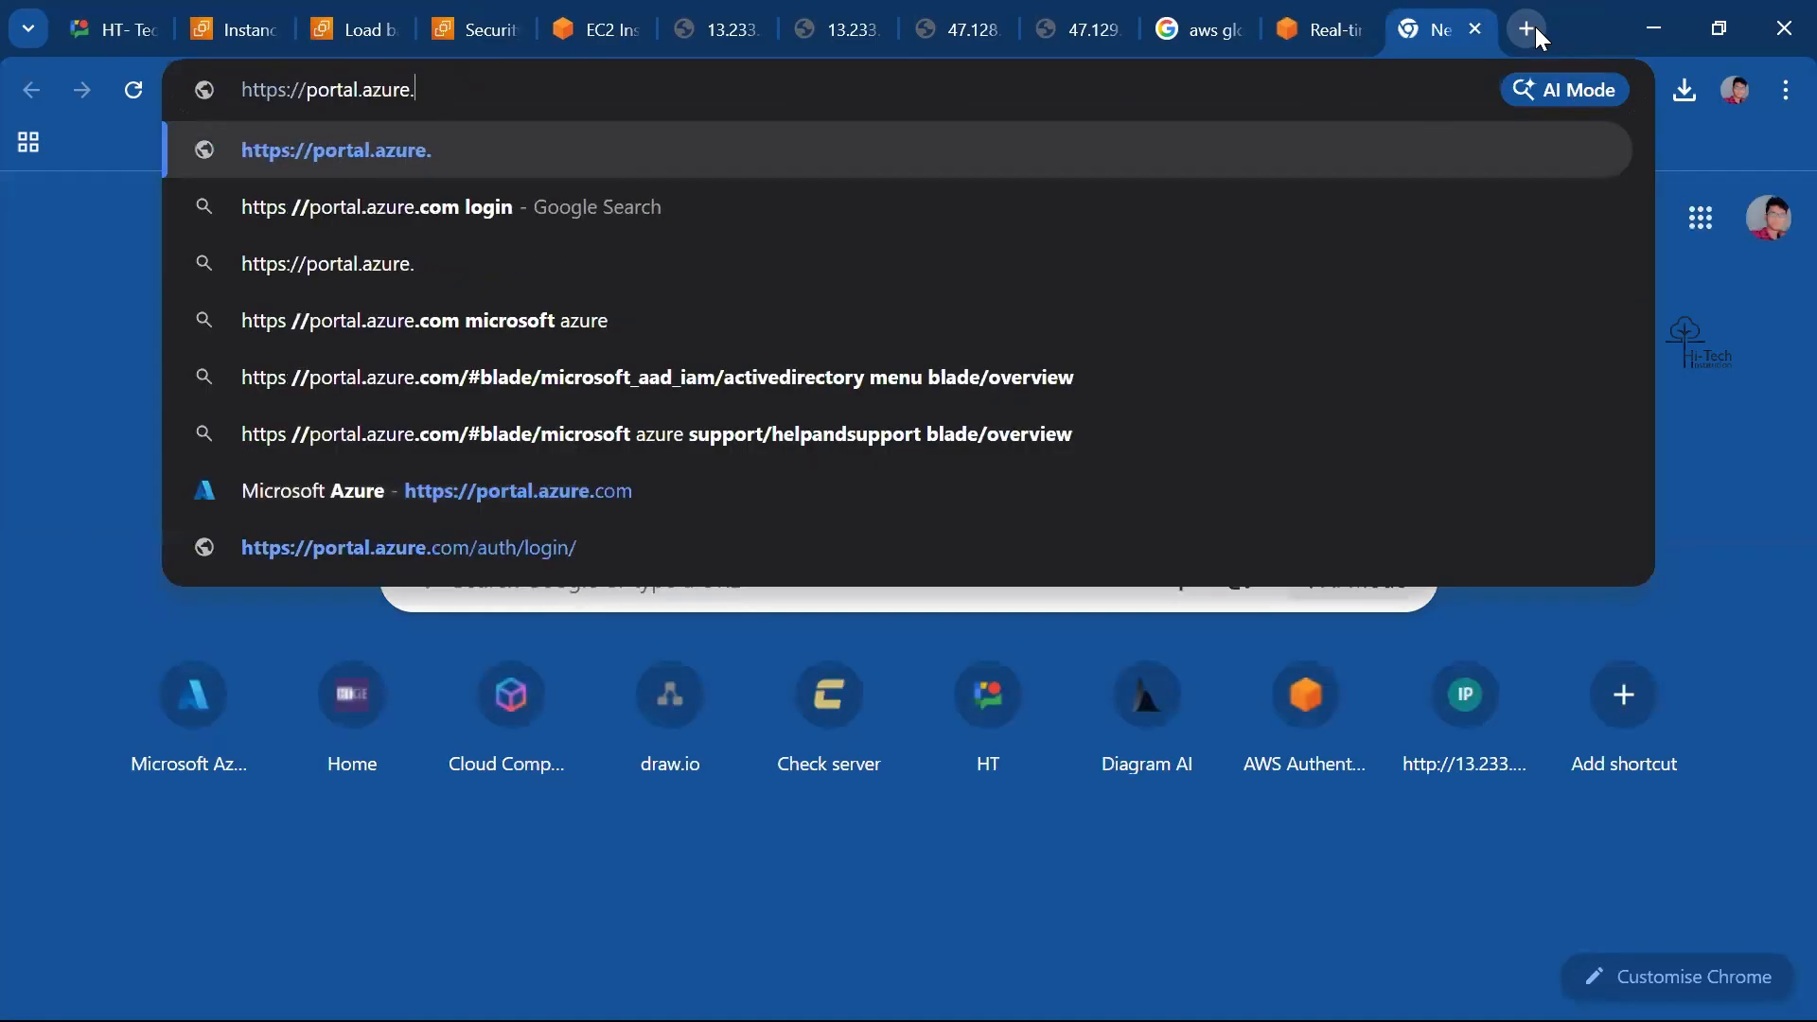
{"action": "key", "text": "BackSpace"}
{"action": "key", "text": "BackSpace"}
{"action": "key", "text": "BackSpace"}
{"action": "key", "text": "BackSpace"}
{"action": "key", "text": "BackSpace"}
{"action": "key", "text": "BackSpace"}
{"action": "key", "text": "BackSpace"}
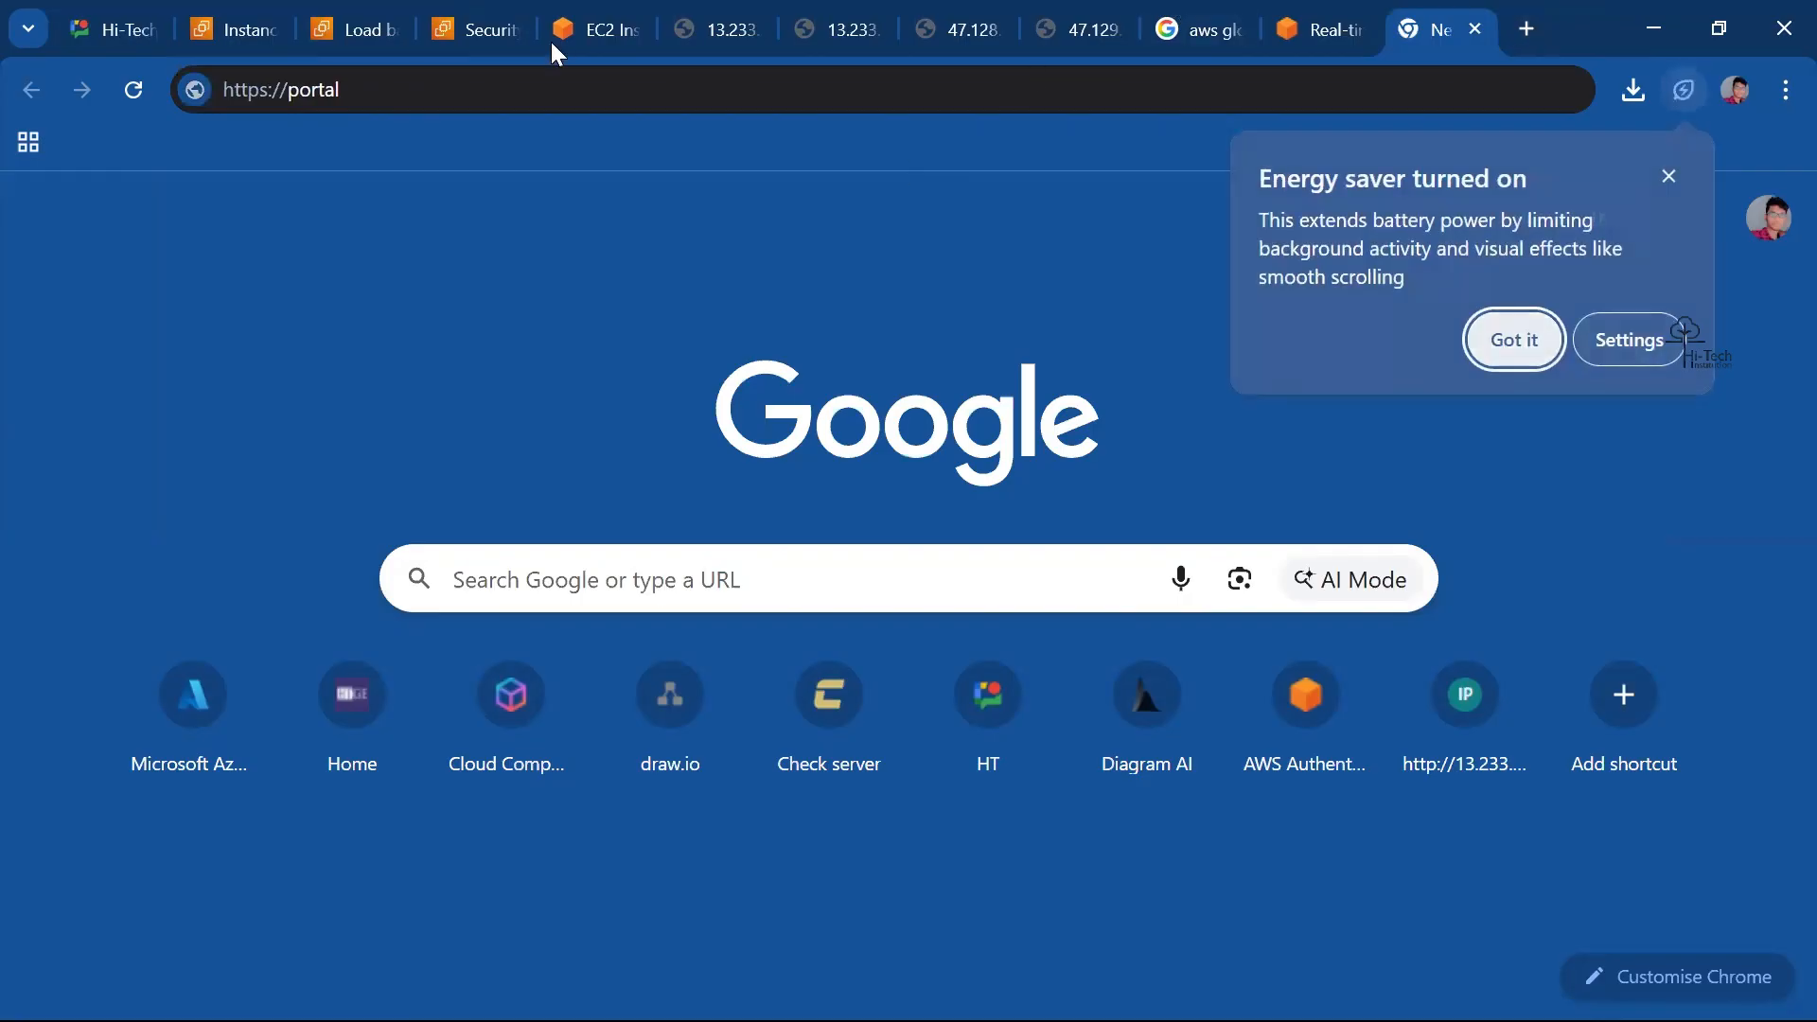
{"action": "left_click", "coordinate": [395, 86]}
{"action": "key", "text": "BackSpace"}
{"action": "key", "text": "BackSpace"}
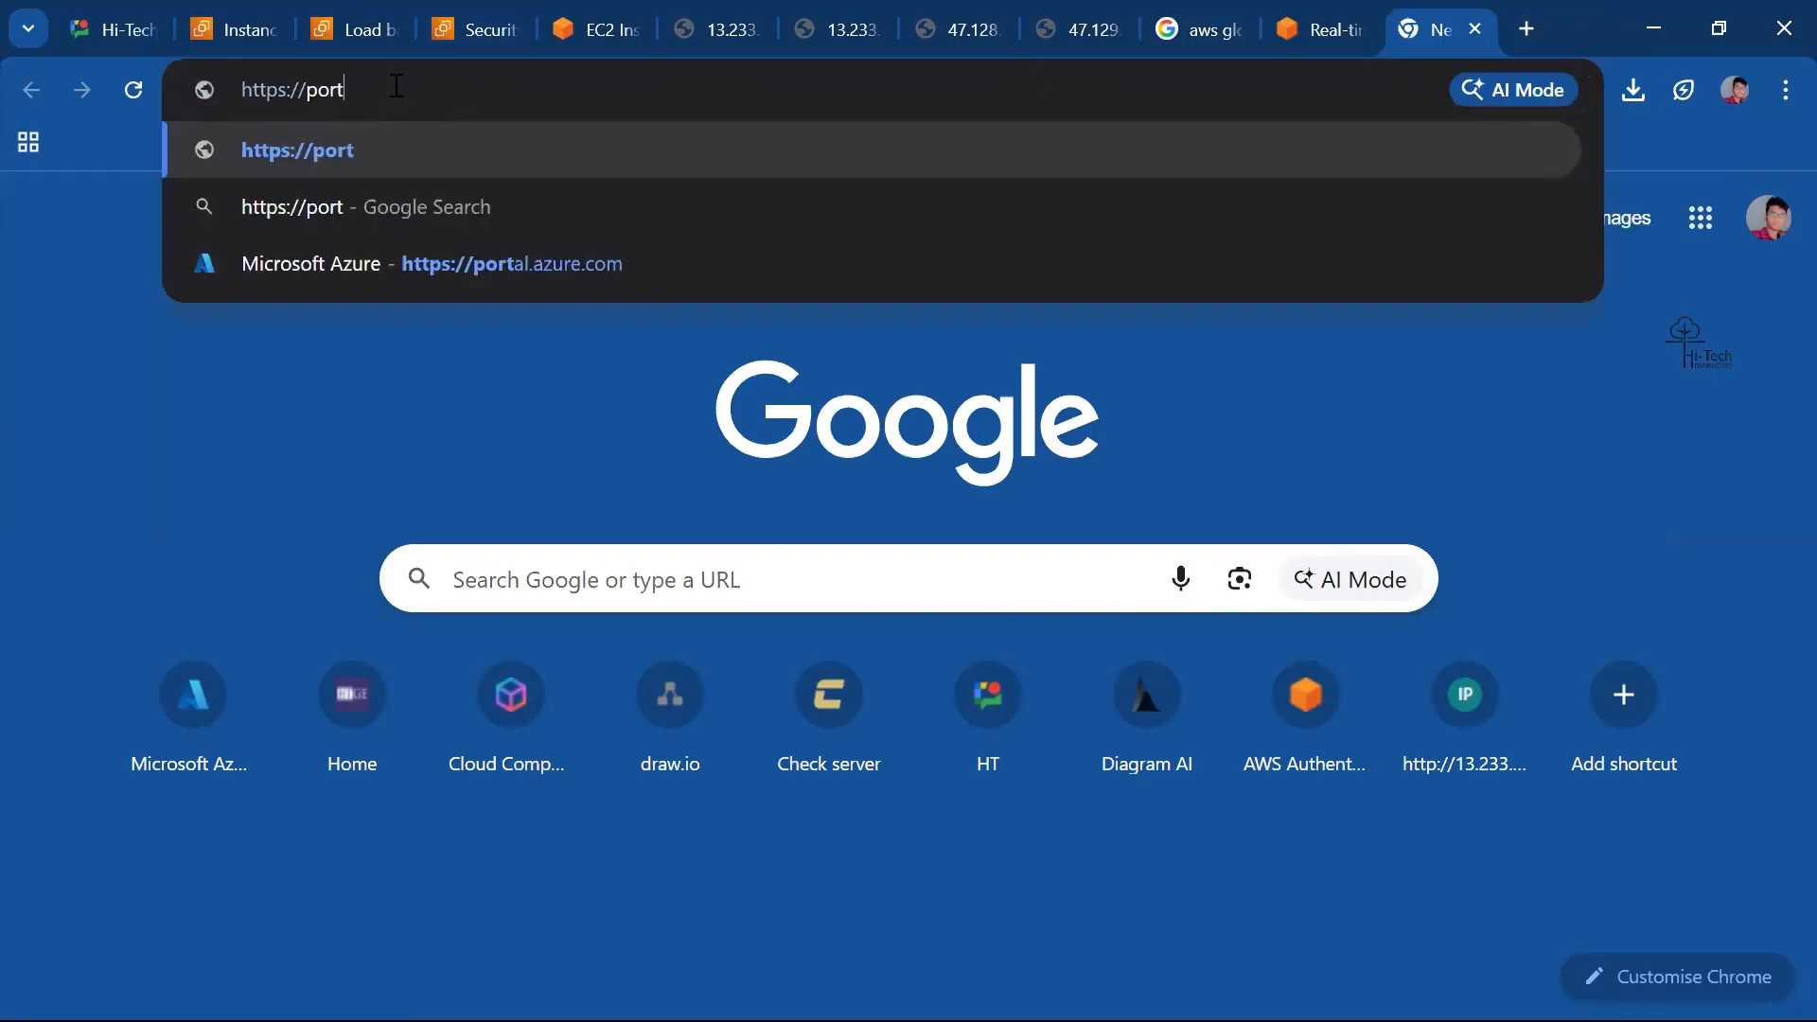
{"action": "key", "text": "BackSpace"}
{"action": "key", "text": "BackSpace"}
{"action": "key", "text": "BackSpace"}
{"action": "key", "text": "BackSpace"}
{"action": "type", "text": "Singapore-LB-763663479.ap-southeast-1.elb.amazonaws.com"}
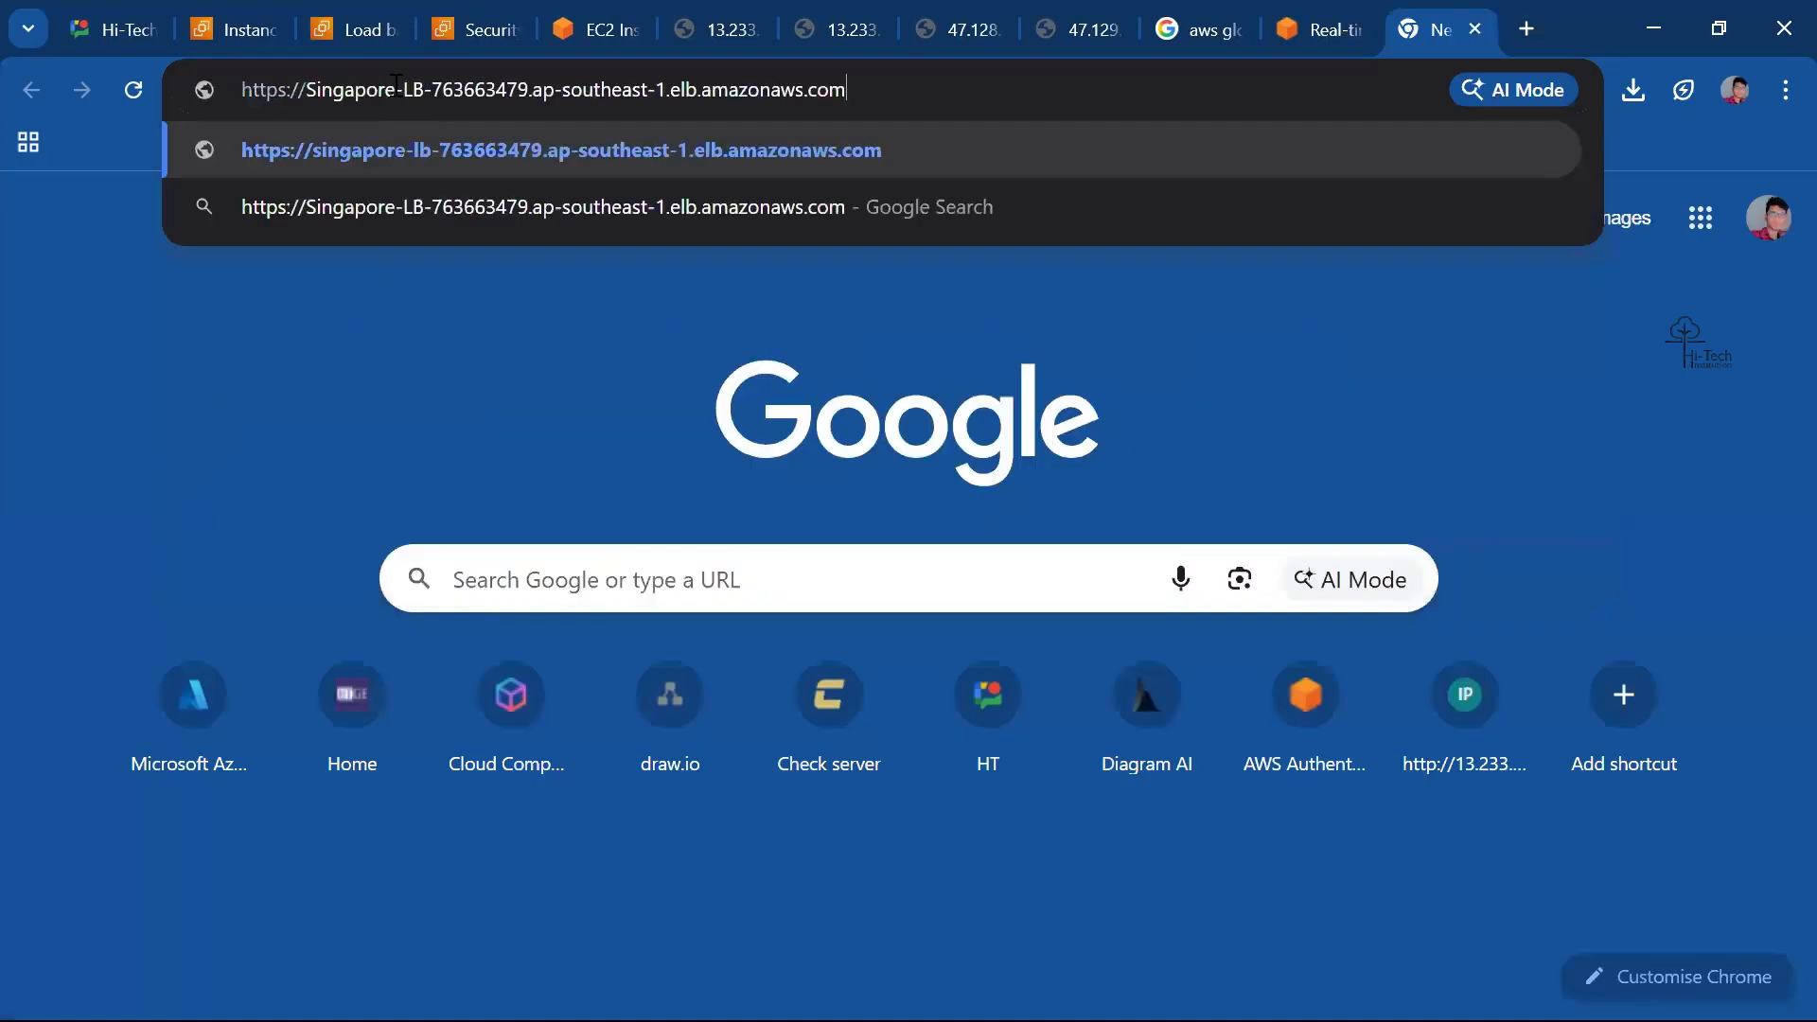
{"action": "key", "text": "Return"}
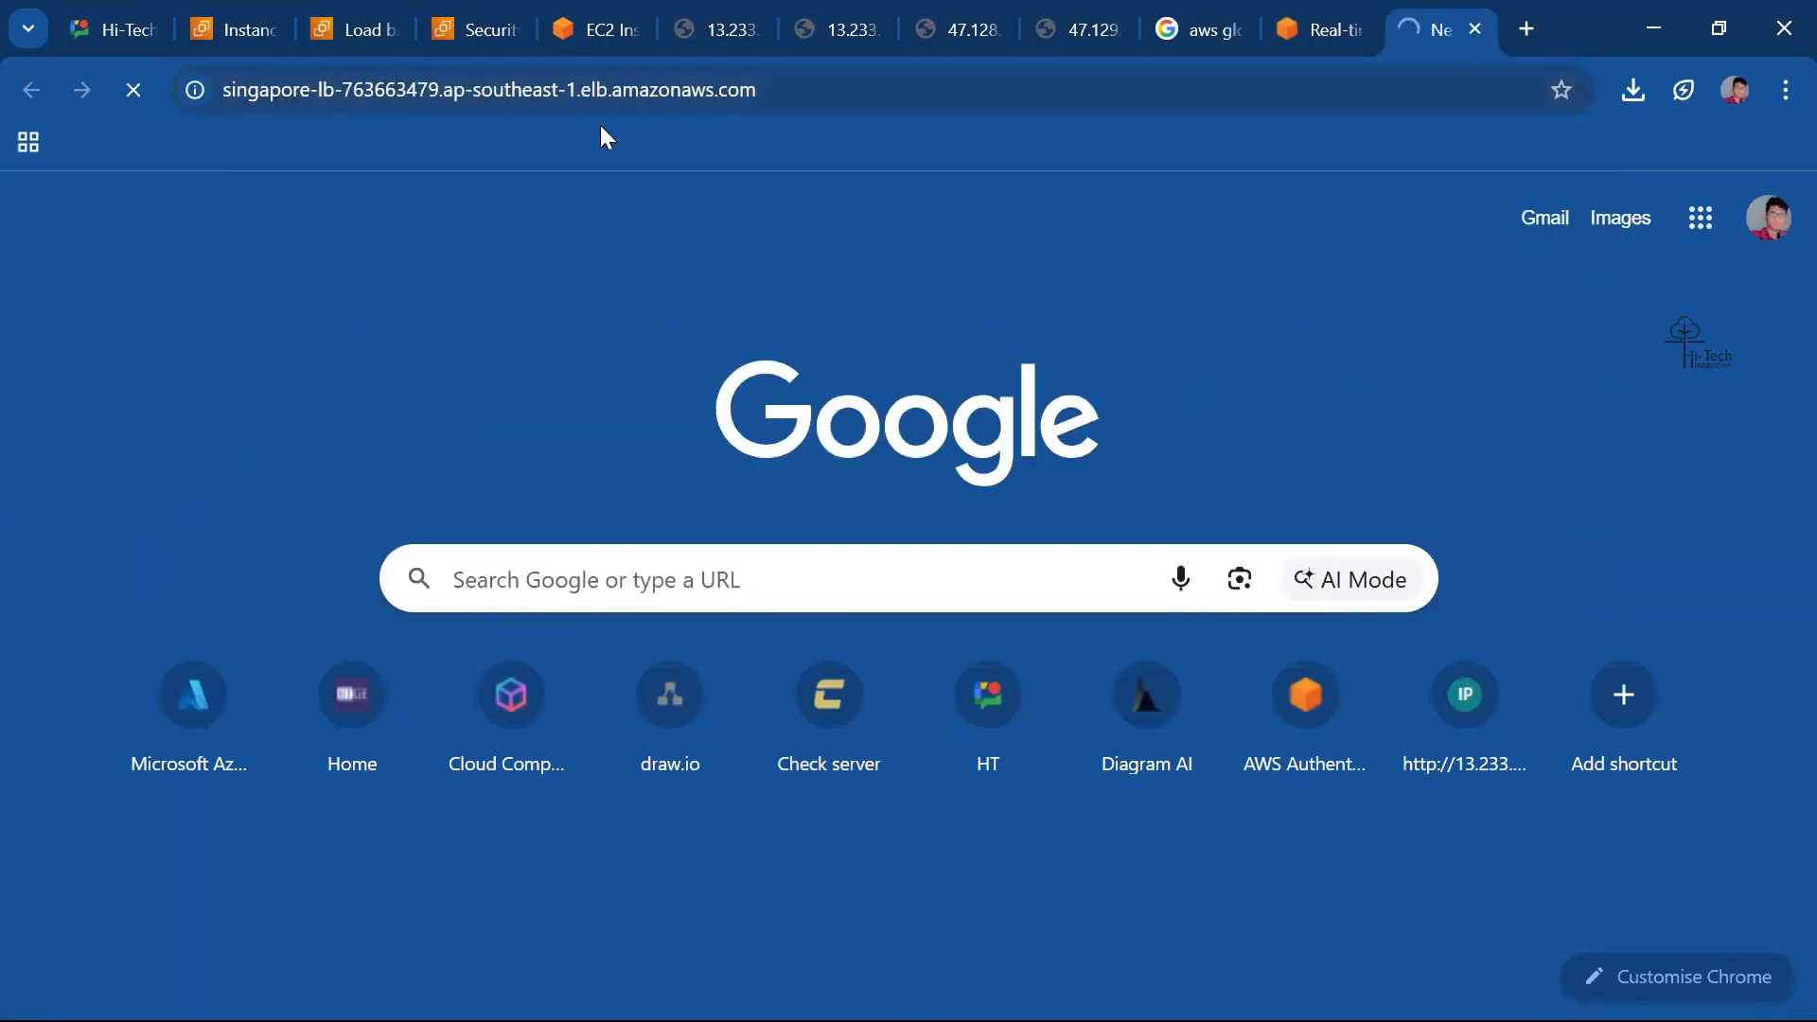
Change the load balancer address from https to http and load the page.
{"action": "left_click", "coordinate": [405, 104]}
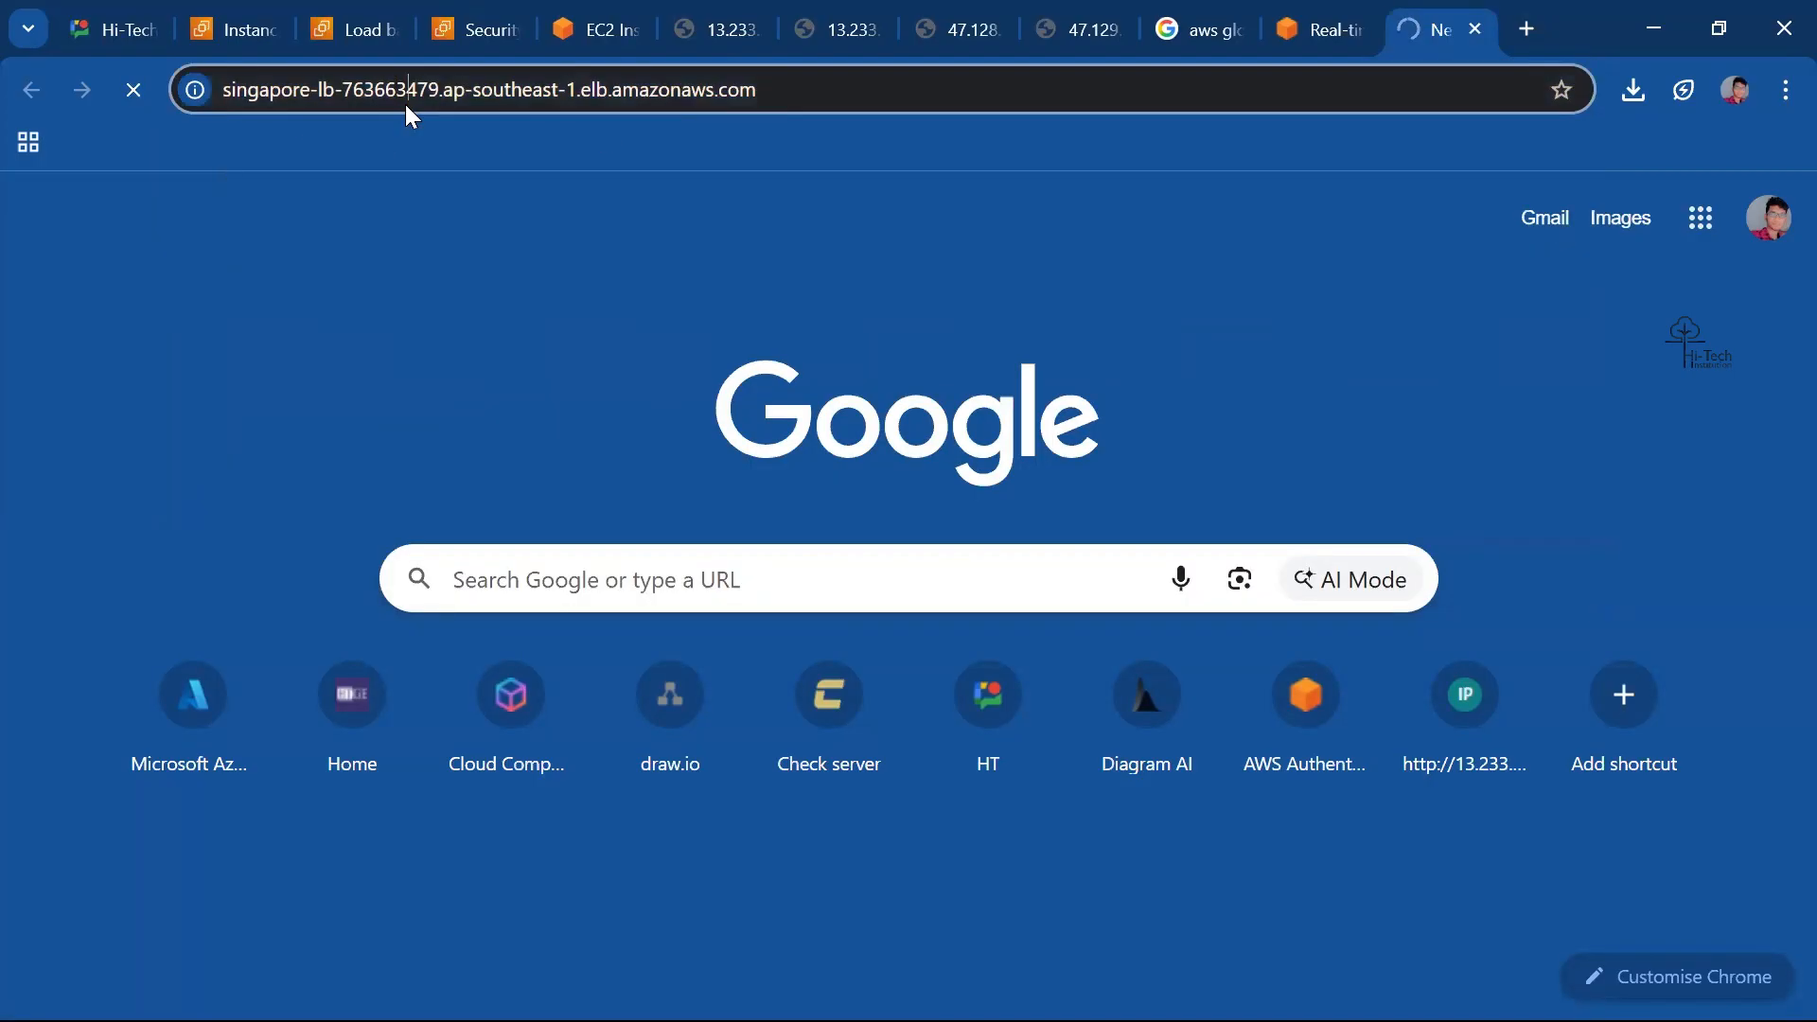
{"action": "left_click", "coordinate": [249, 87]}
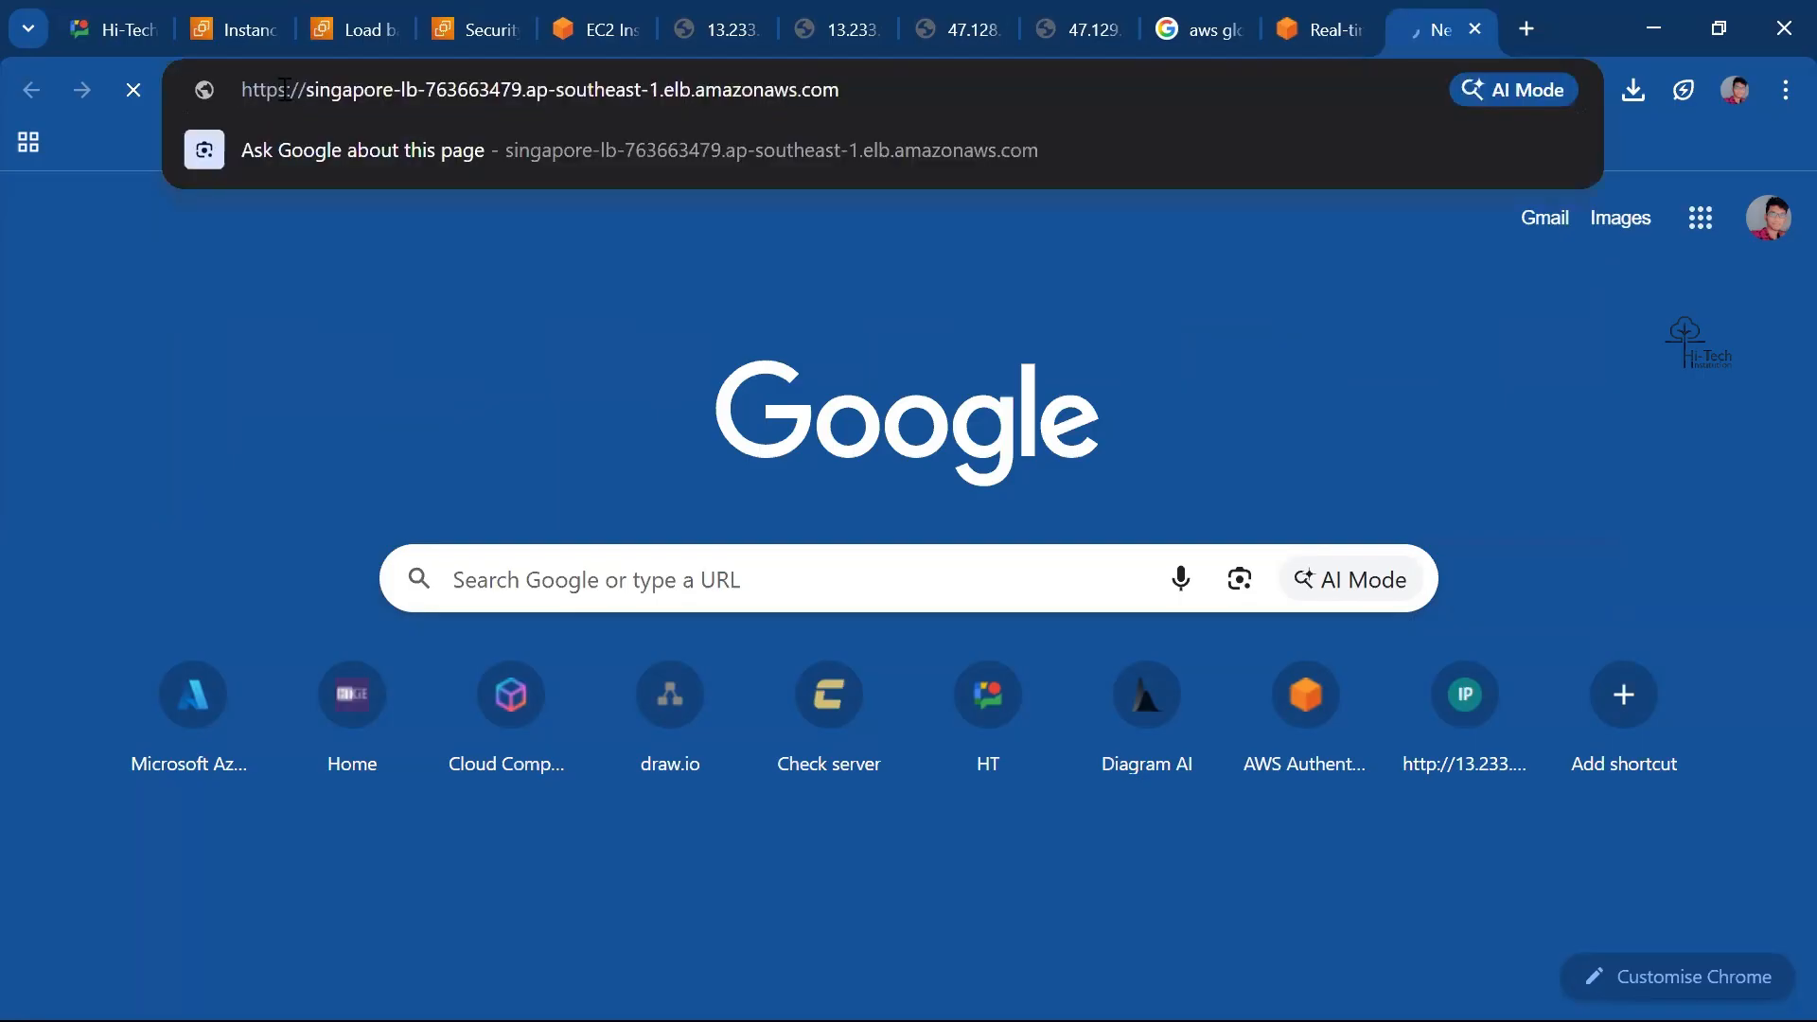
{"action": "key", "text": "Right"}
{"action": "key", "text": "BackSpace"}
{"action": "key", "text": "Return"}
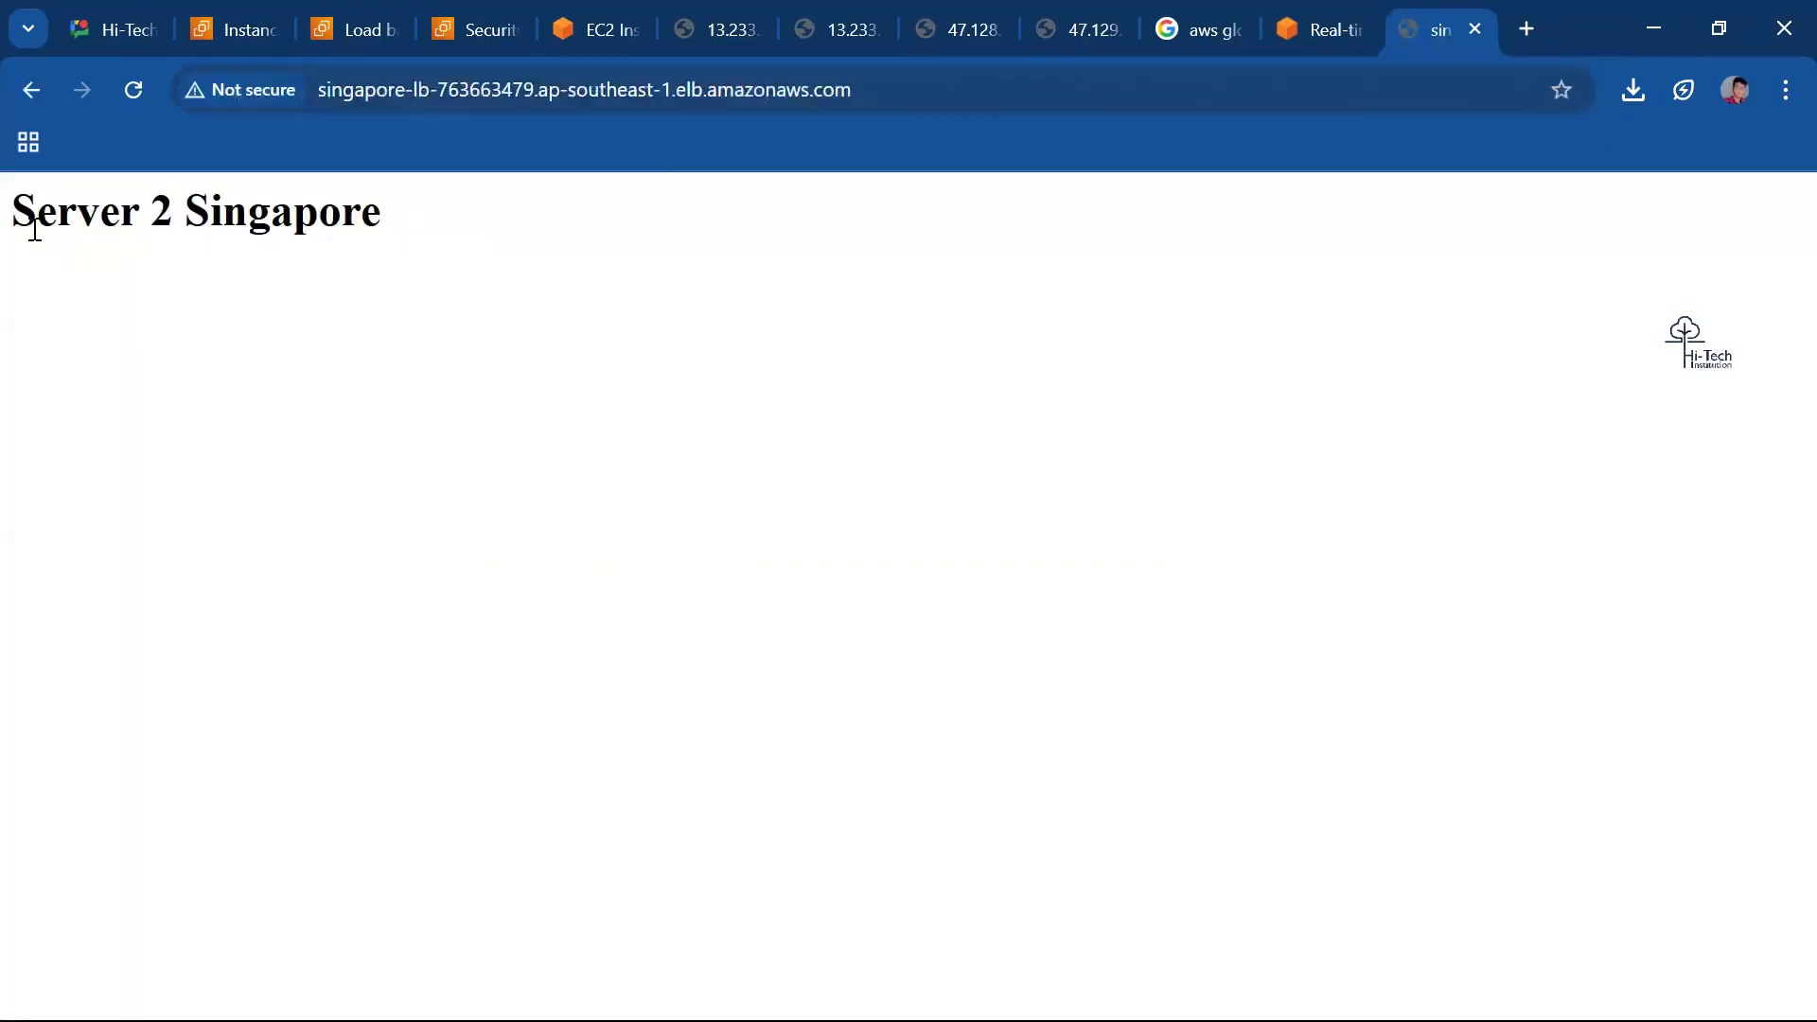
Reload the Singapore load balancer page several times to check which server responds.
{"action": "triple_click", "coordinate": [440, 189]}
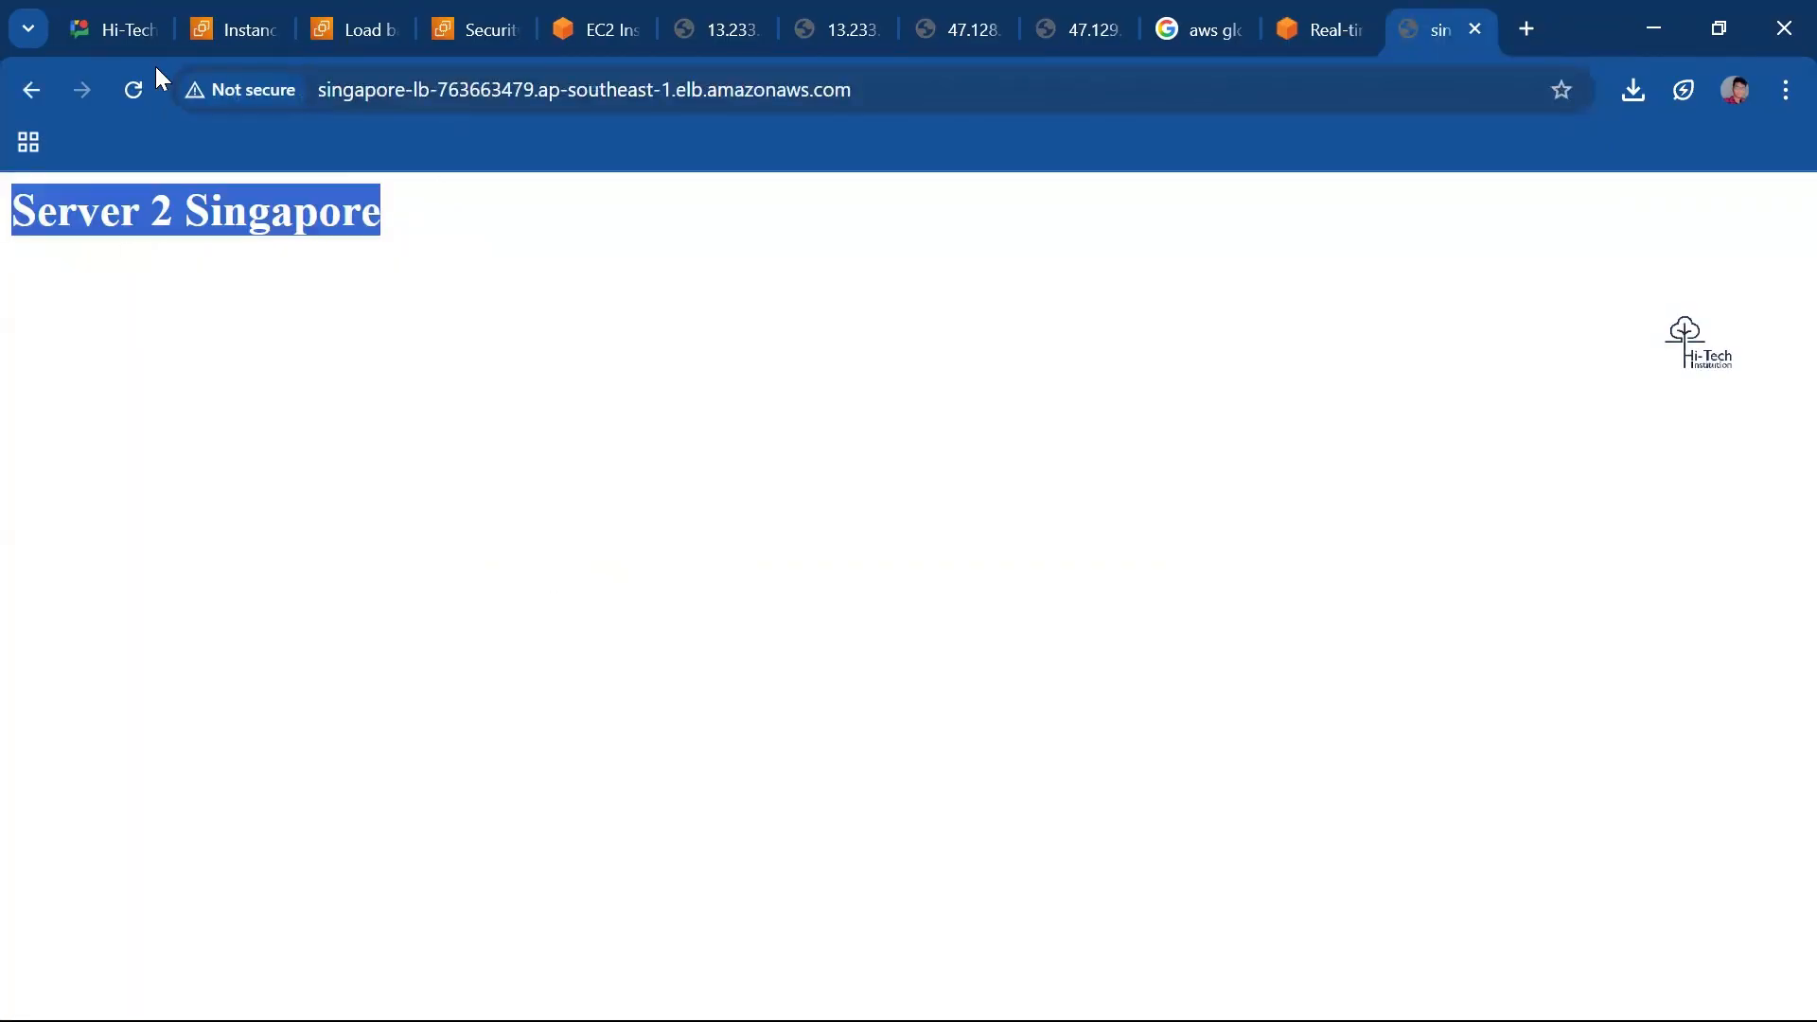
{"action": "left_click", "coordinate": [133, 91]}
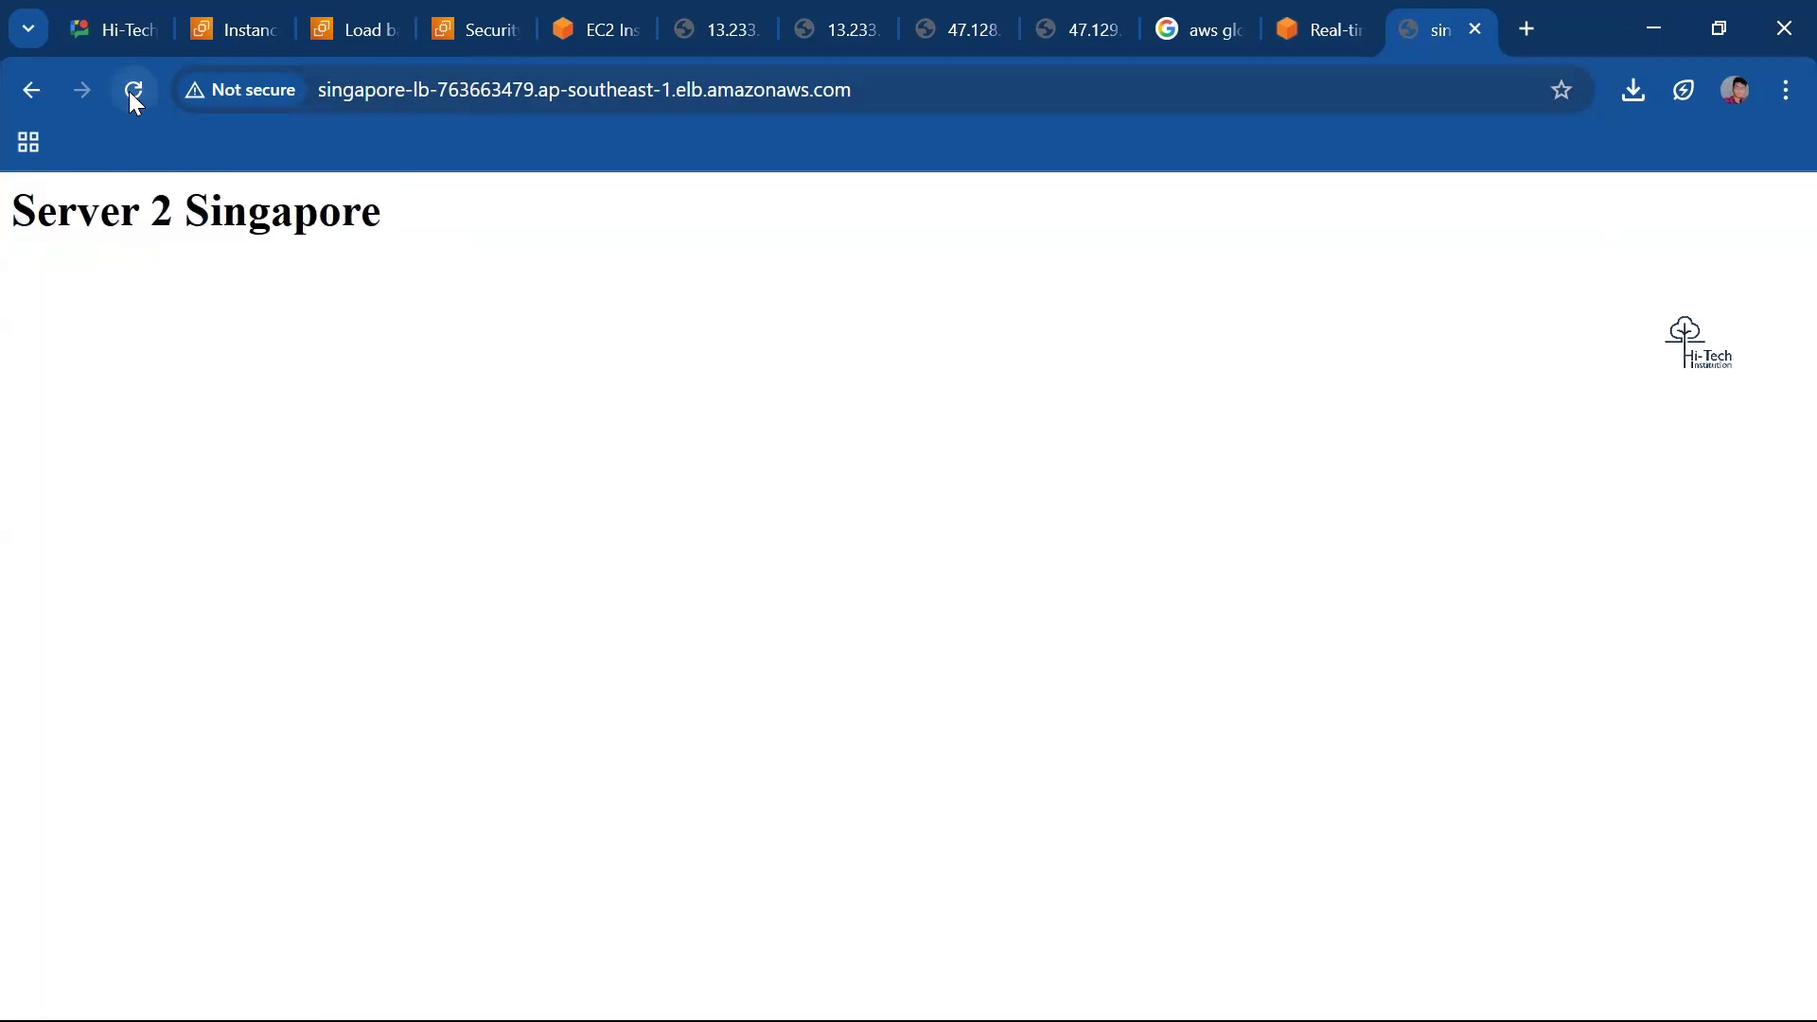
{"action": "left_click", "coordinate": [132, 91]}
{"action": "left_click", "coordinate": [138, 97]}
{"action": "key", "text": "F5"}
{"action": "left_click", "coordinate": [135, 90]}
{"action": "left_click", "coordinate": [137, 93]}
Return to the Singapore-LB console page and open the Asia Pacific (Mumbai) region's load balancers in a separate browser tab.
{"action": "left_click", "coordinate": [360, 14]}
{"action": "left_click_drag", "start_coordinate": [1379, 284], "coordinate": [1375, 231]}
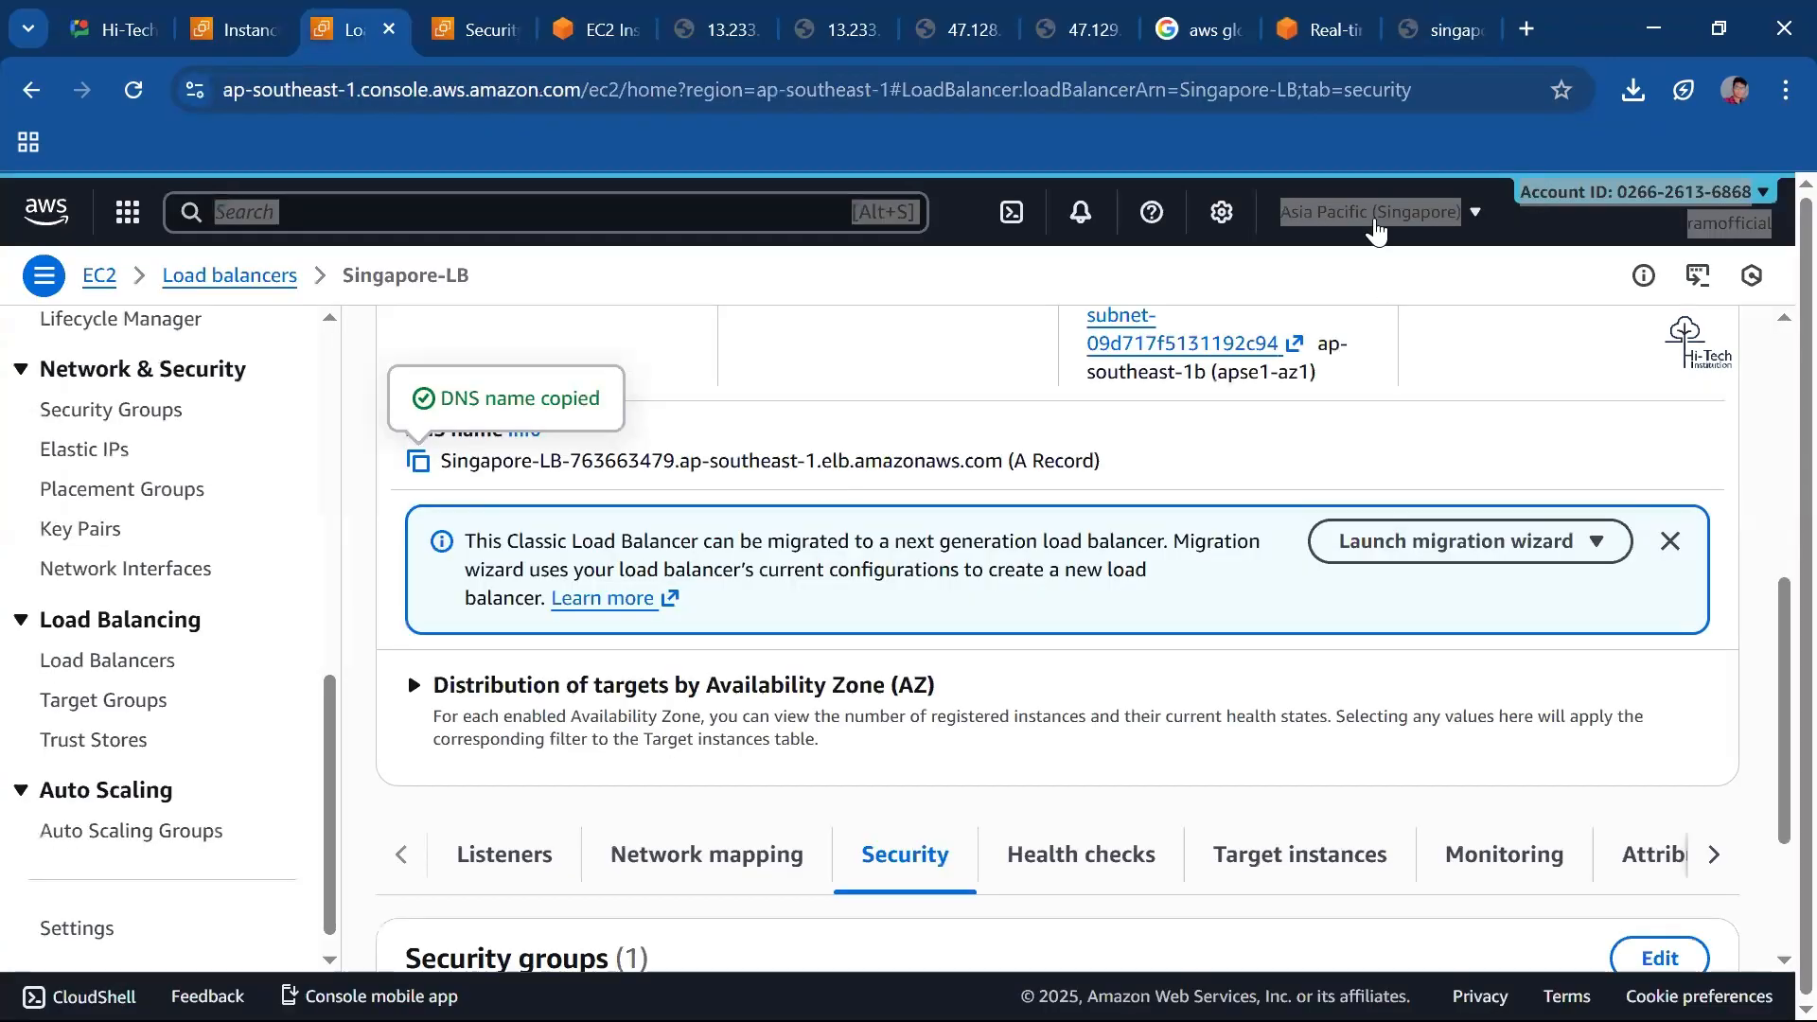
{"action": "left_click", "coordinate": [1375, 231]}
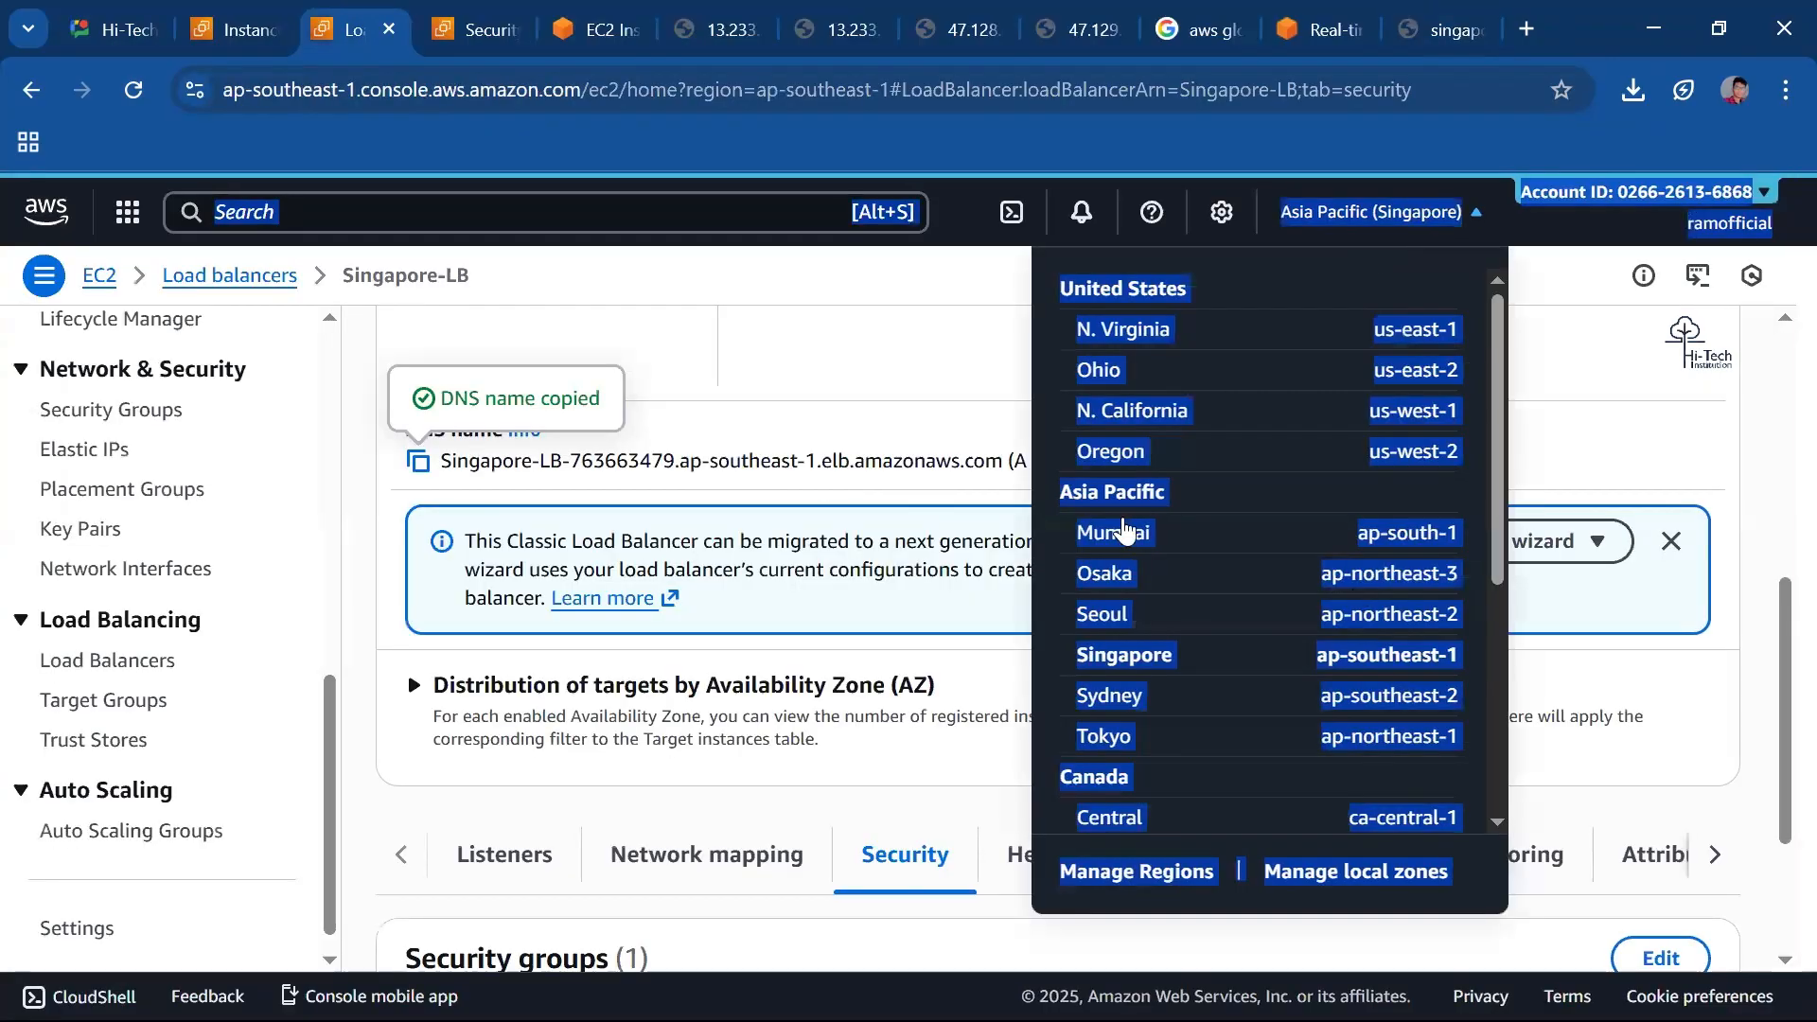
{"action": "right_click", "coordinate": [1230, 485]}
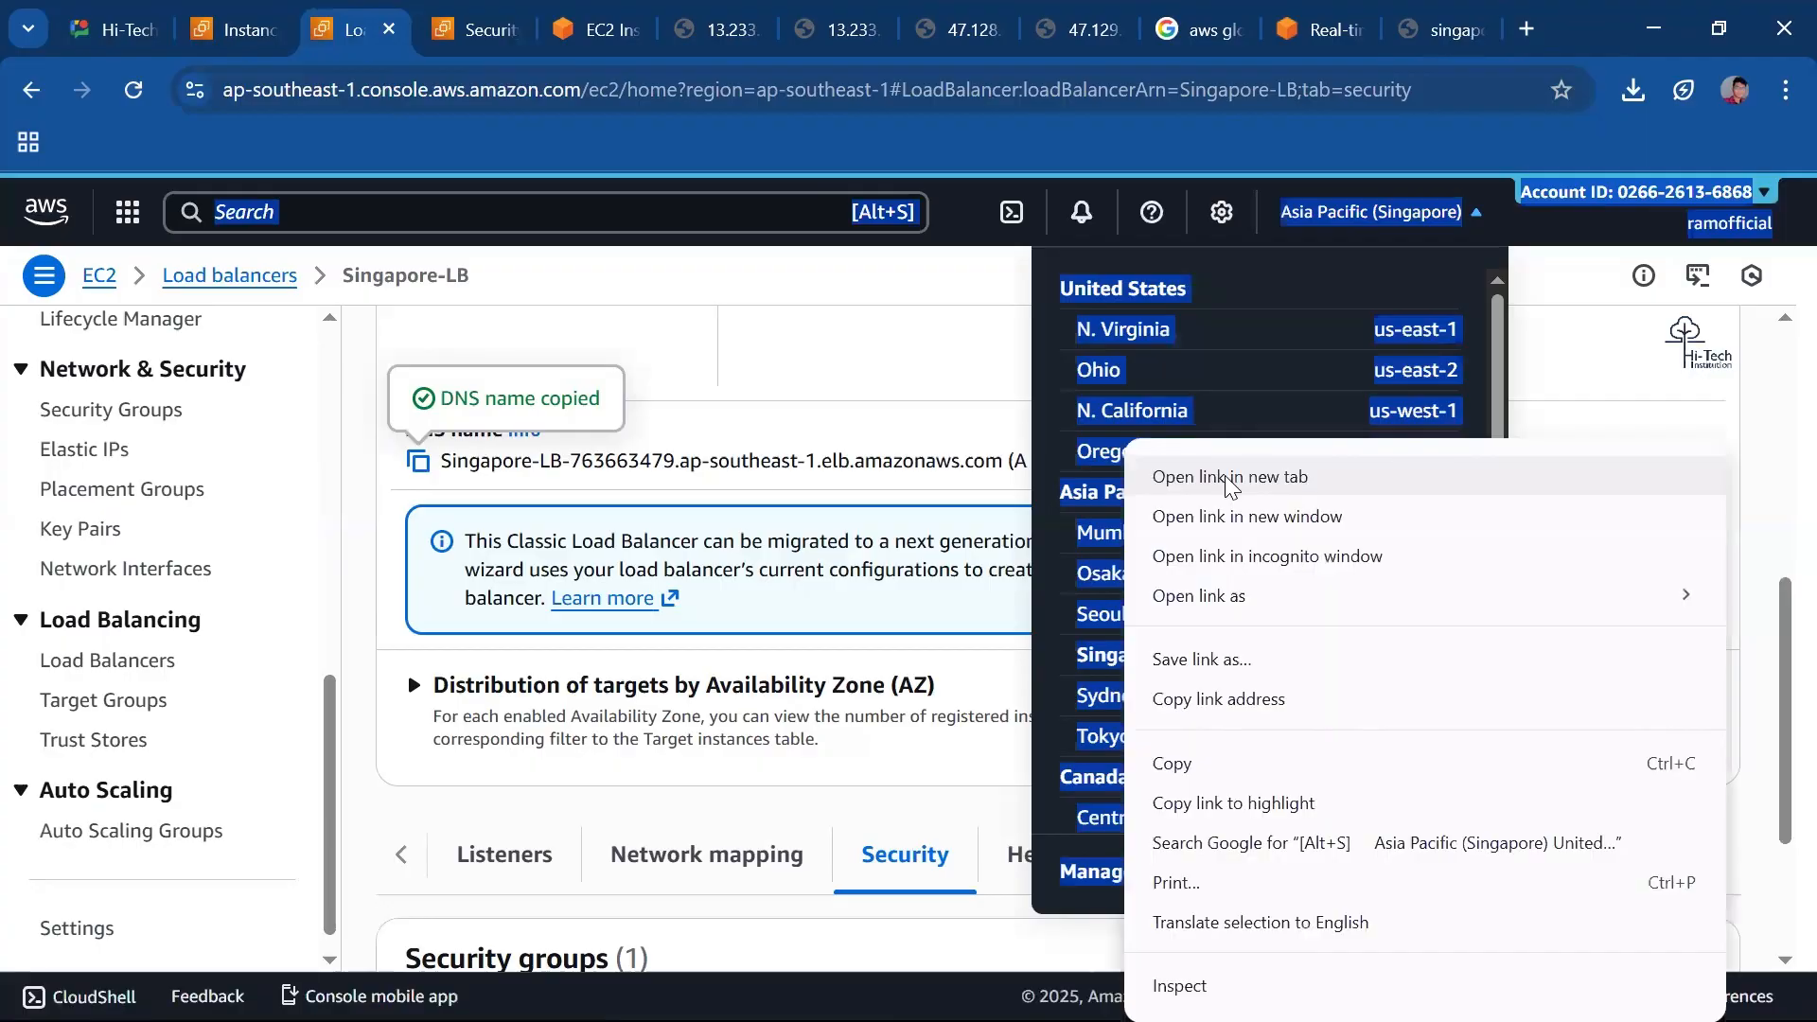
{"action": "left_click", "coordinate": [1231, 477]}
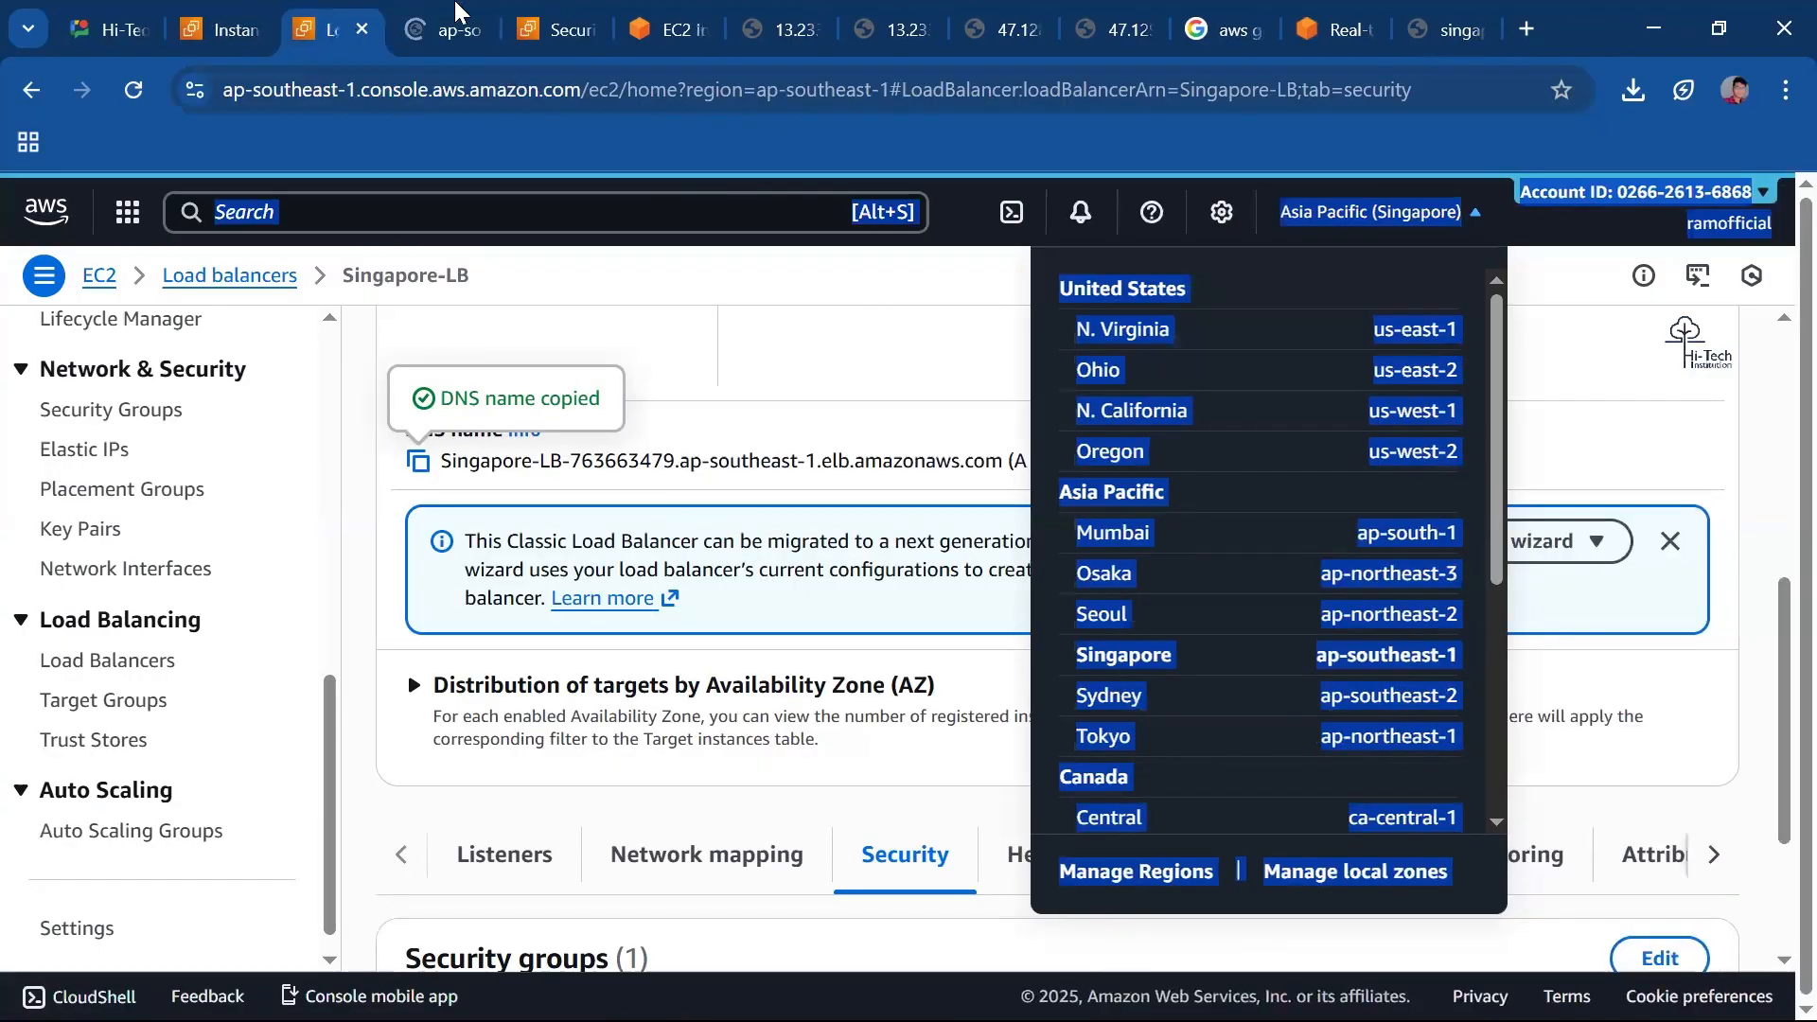
{"action": "left_click", "coordinate": [455, 13]}
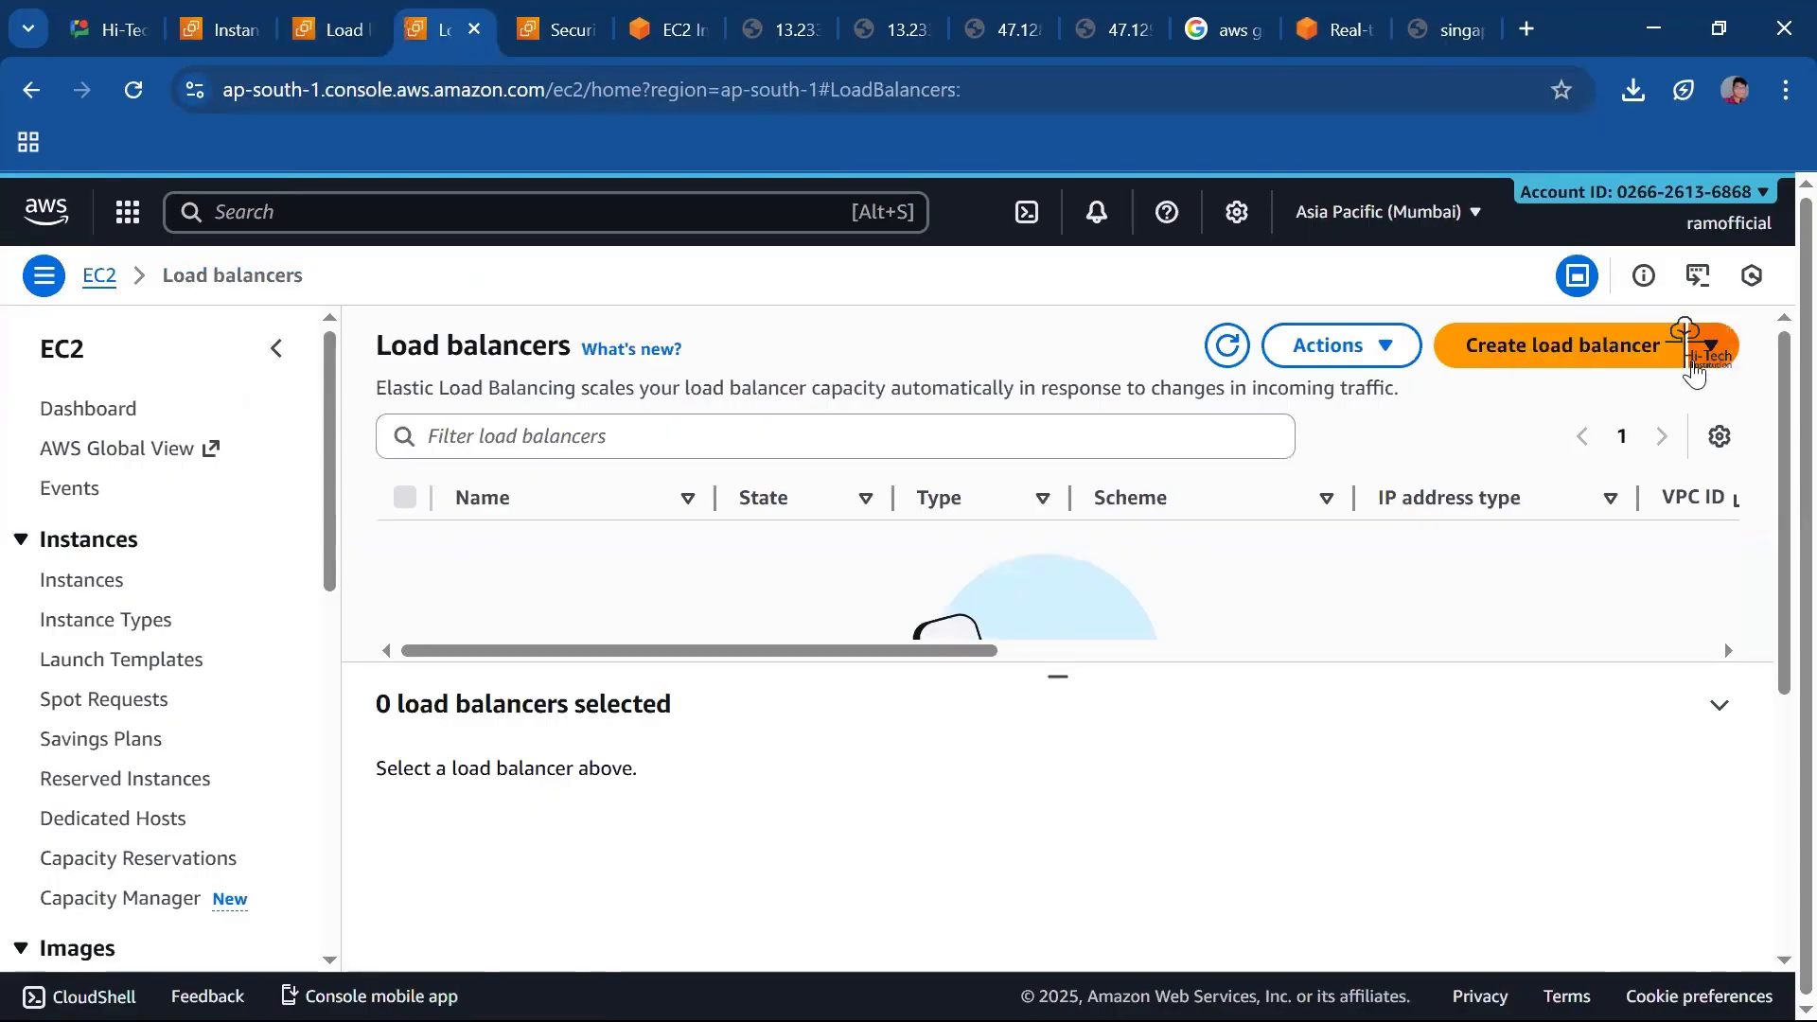
Start creating a Classic Load Balancer in Mumbai and name it Mumbai-Lb.
{"action": "left_click", "coordinate": [1694, 343]}
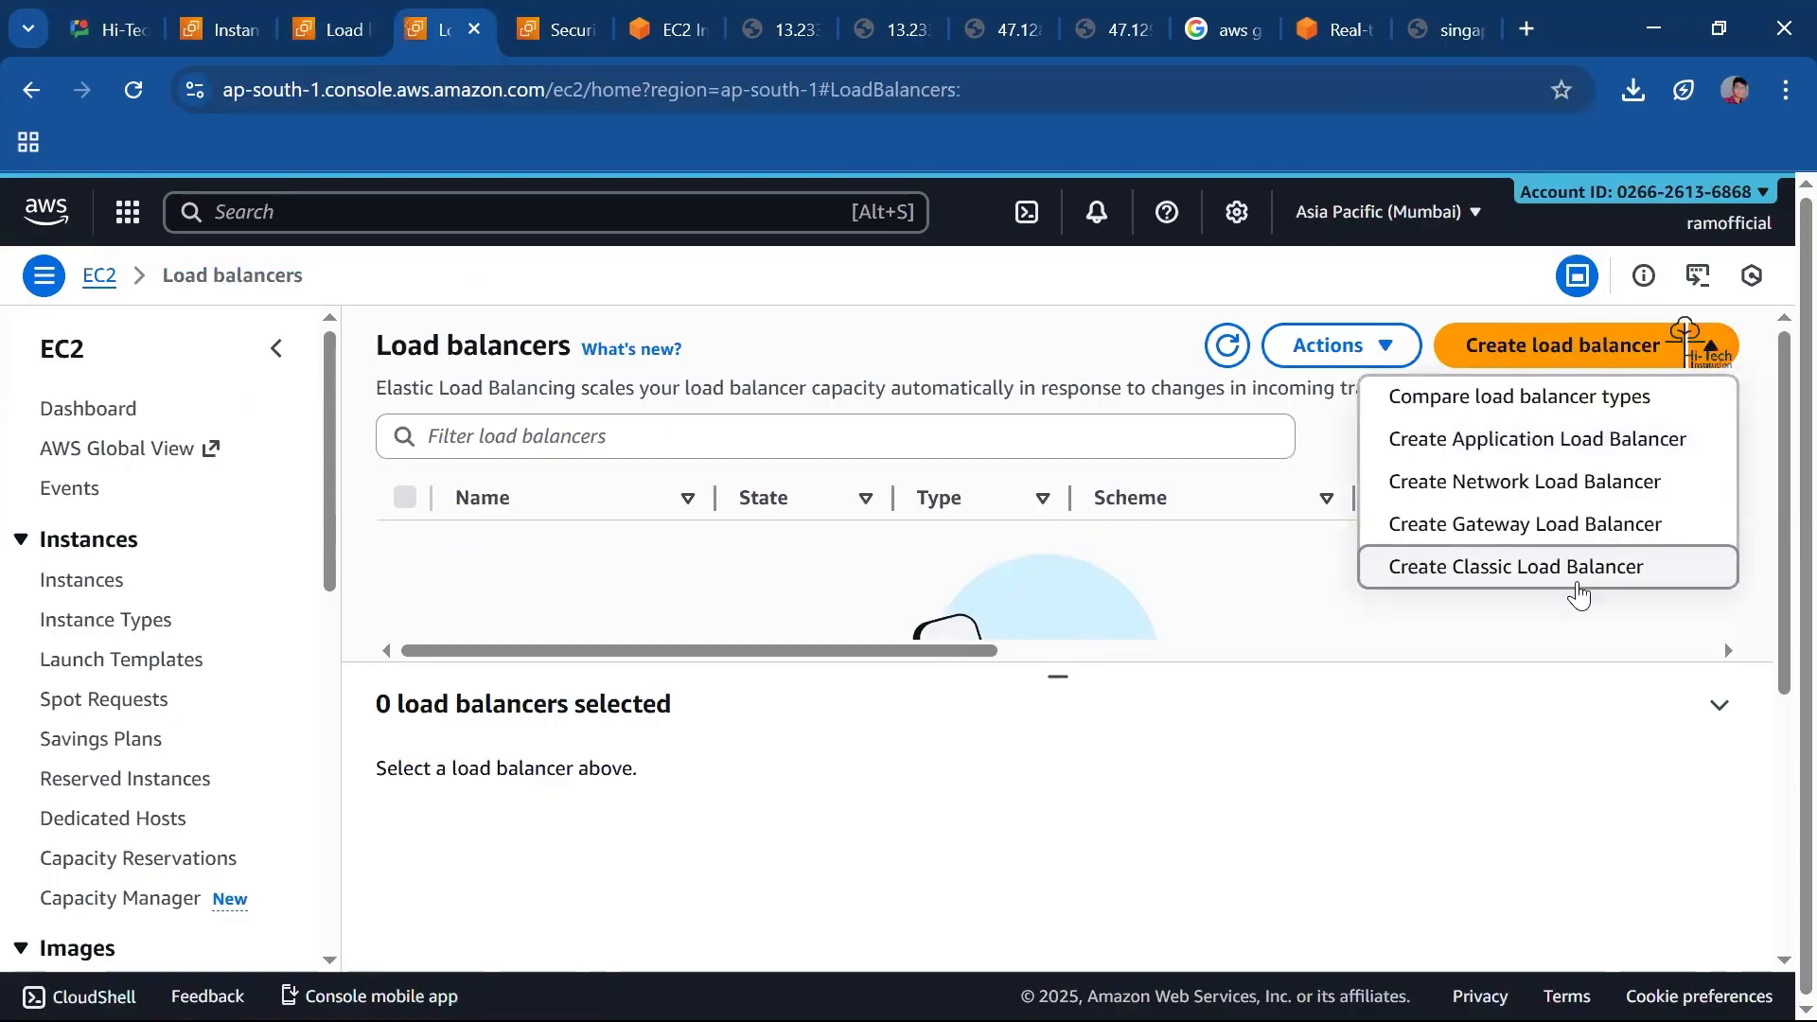
{"action": "left_click", "coordinate": [1574, 579]}
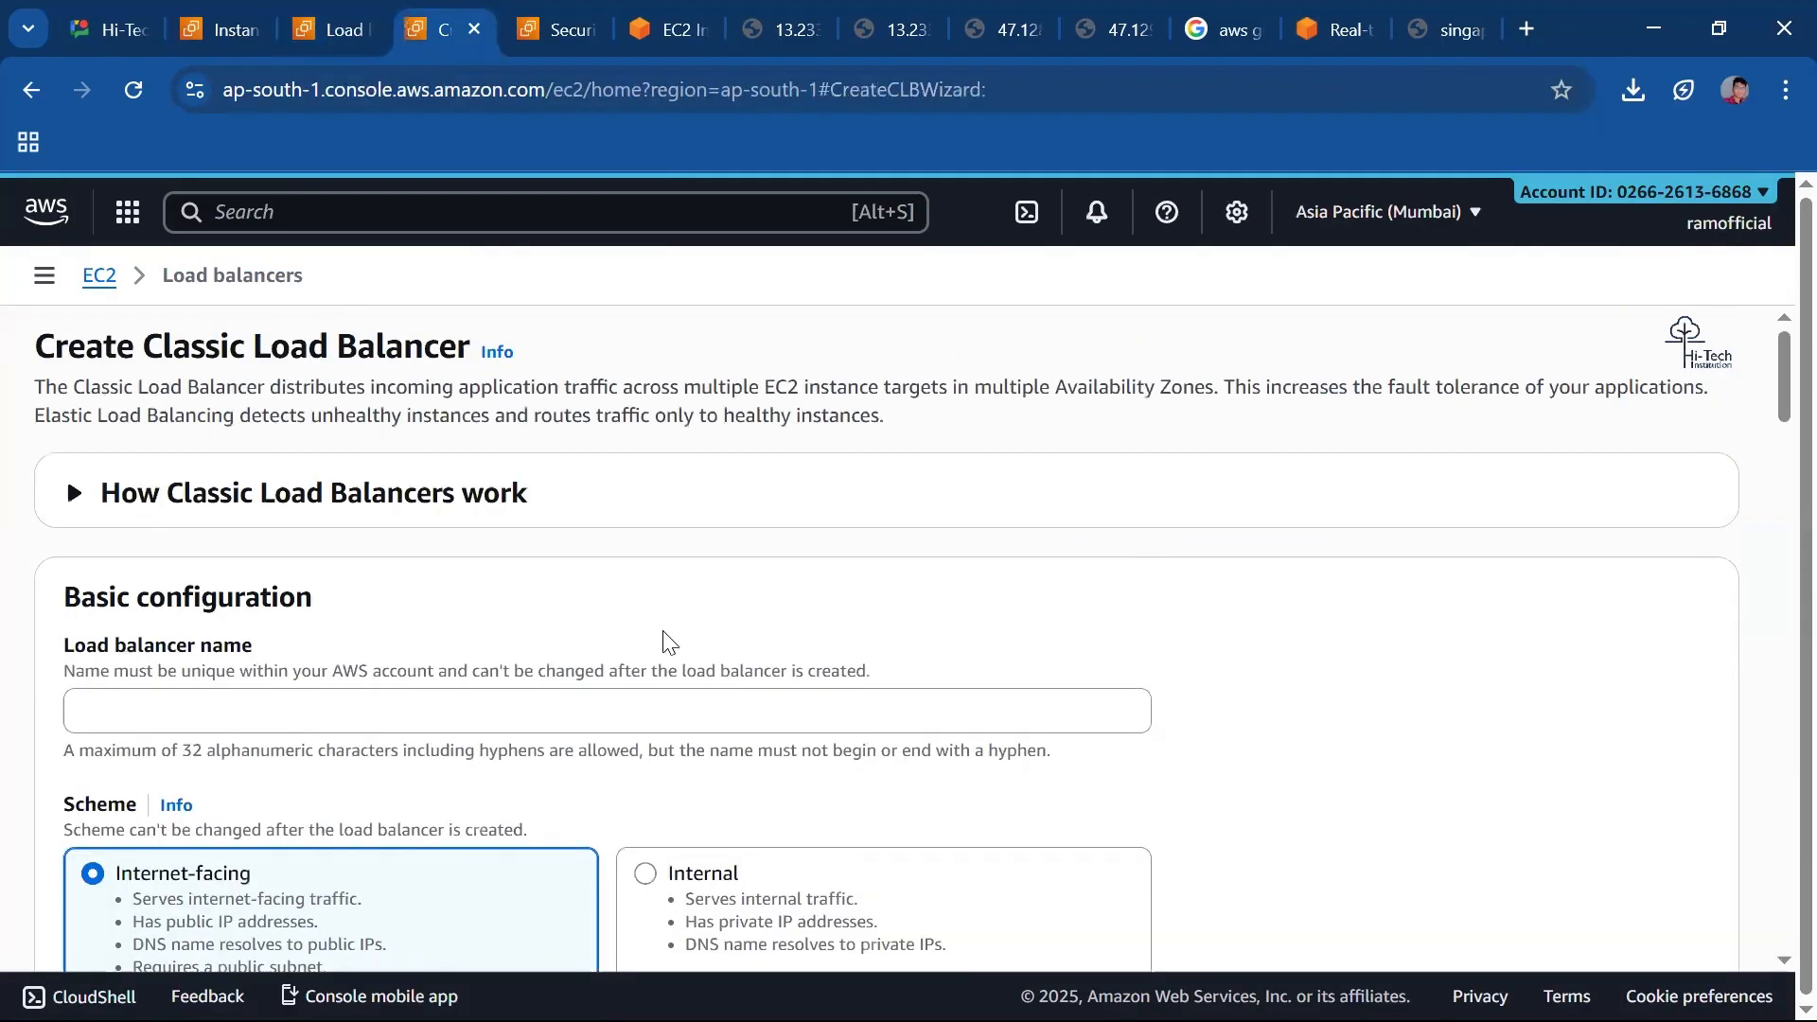
{"action": "left_click", "coordinate": [461, 715]}
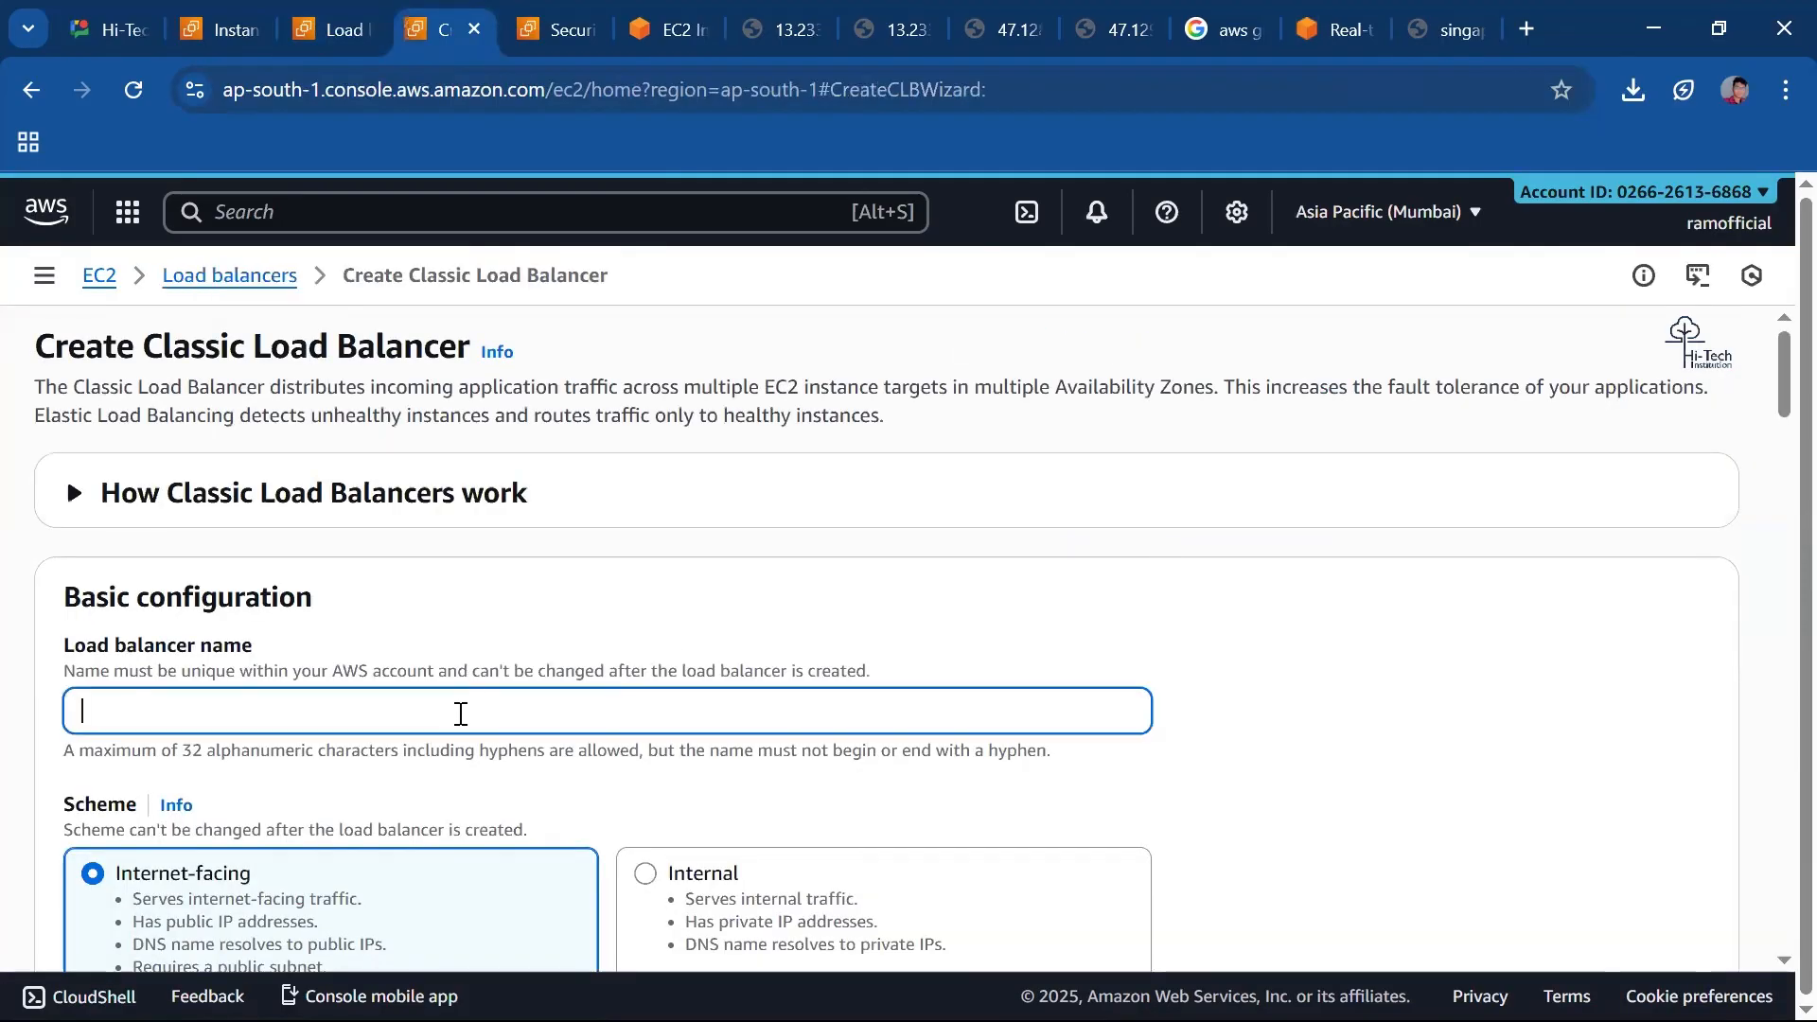
{"action": "type", "text": "mumbai-Lb"}
{"action": "scroll", "coordinate": [459, 713], "scroll_direction": "down", "scroll_amount": 2}
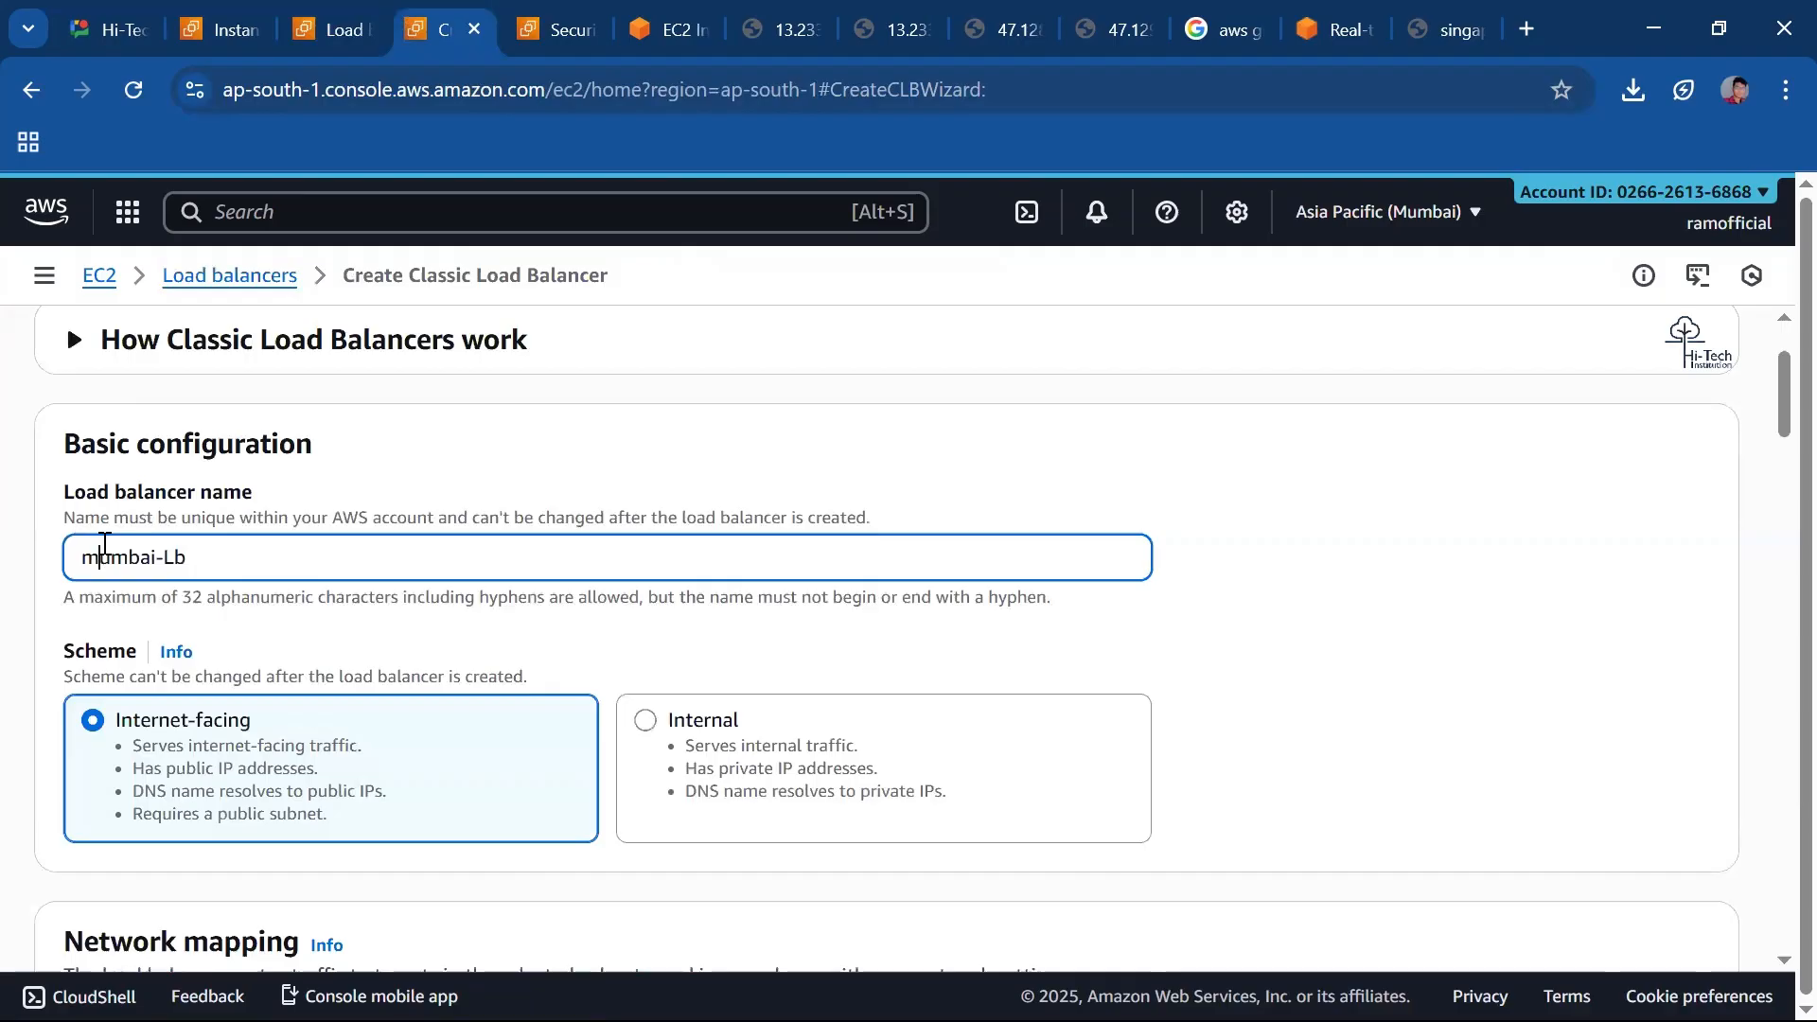
{"action": "key", "text": "BackSpace"}
{"action": "type", "text": "M"}
Enable the ap-south-1a, ap-south-1b and ap-south-1c Availability Zones in the network mapping, with their default subnets.
{"action": "scroll", "coordinate": [512, 782], "scroll_direction": "down", "scroll_amount": 5}
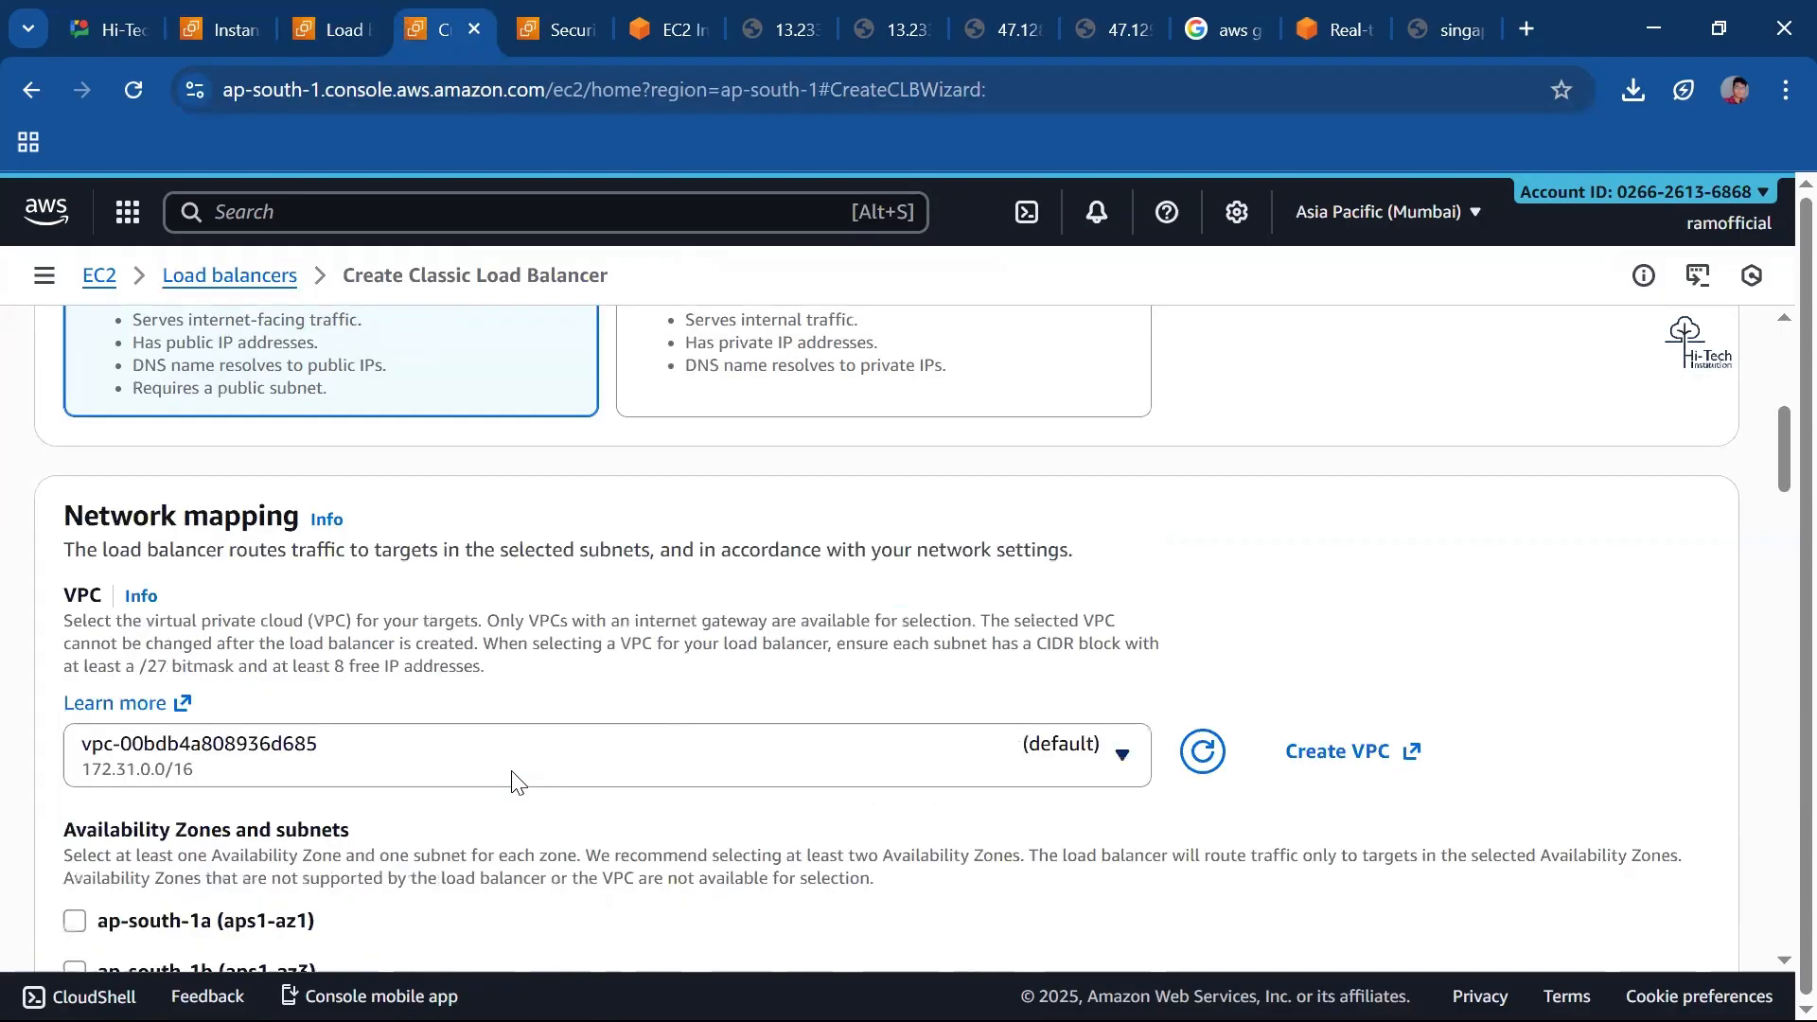
{"action": "scroll", "coordinate": [227, 644], "scroll_direction": "down", "scroll_amount": 4}
{"action": "left_click", "coordinate": [144, 582]}
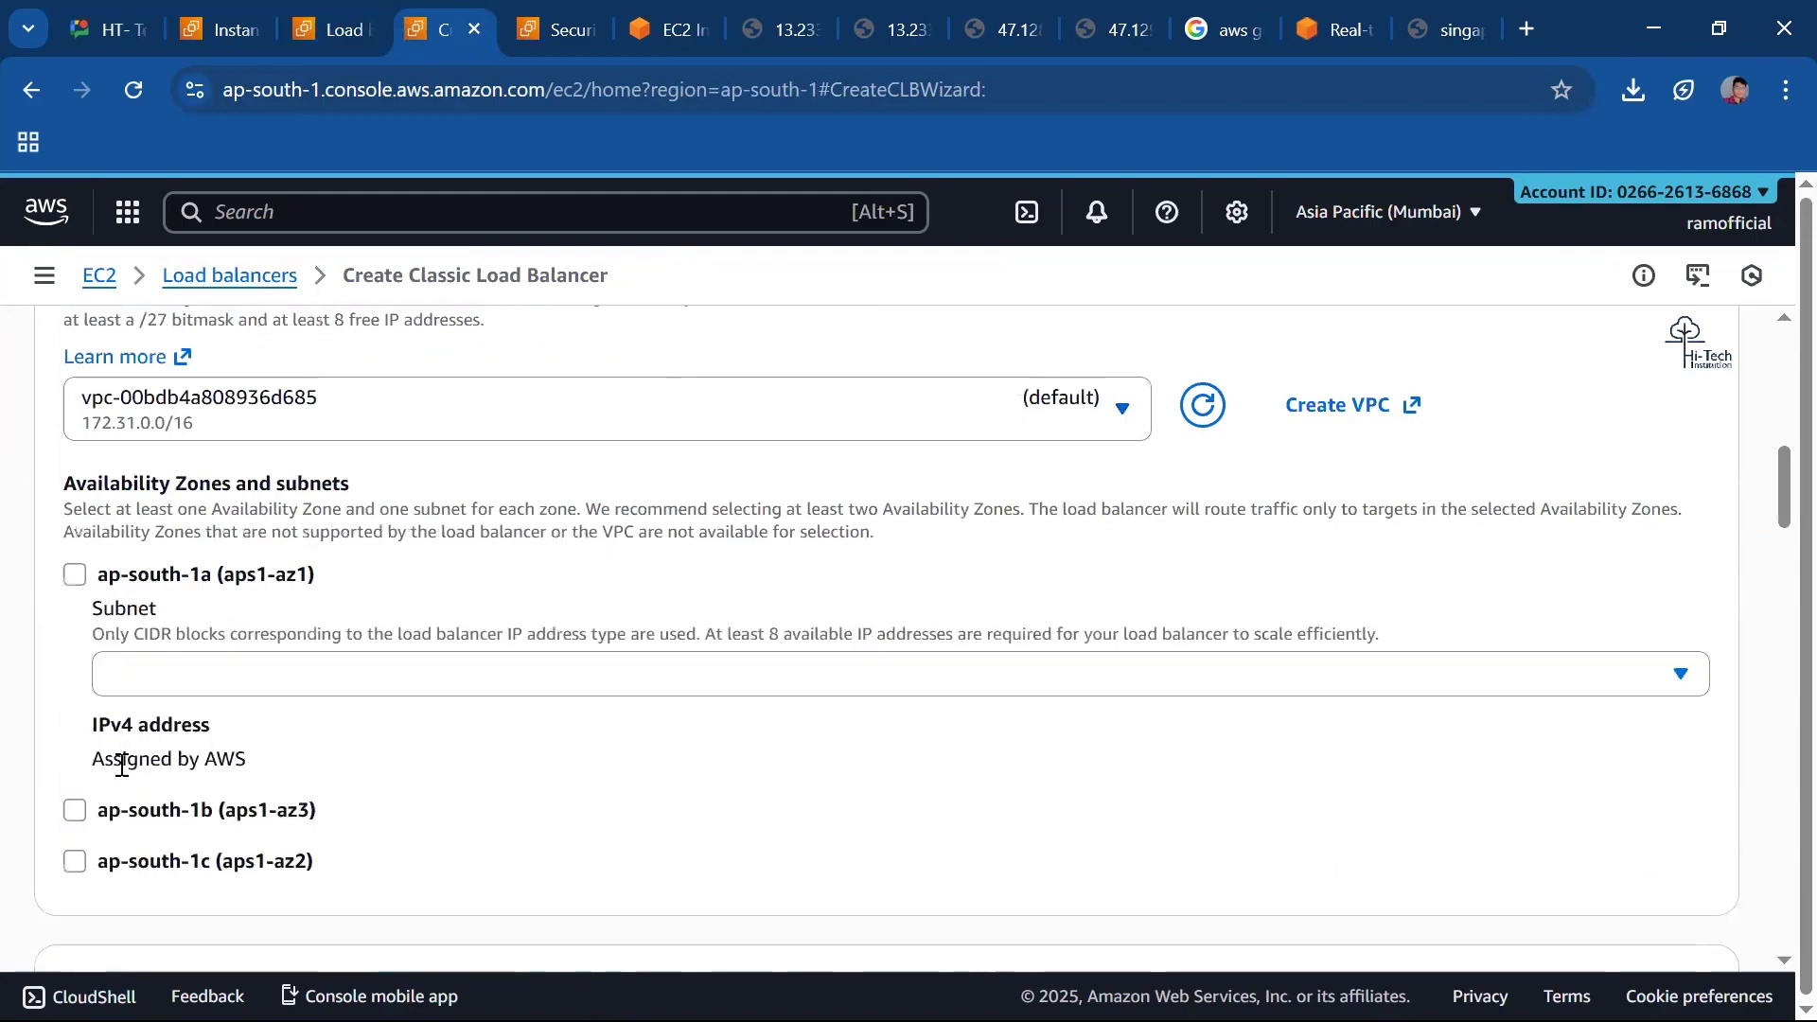
{"action": "scroll", "coordinate": [121, 757], "scroll_direction": "down", "scroll_amount": 1}
{"action": "left_click", "coordinate": [112, 753]}
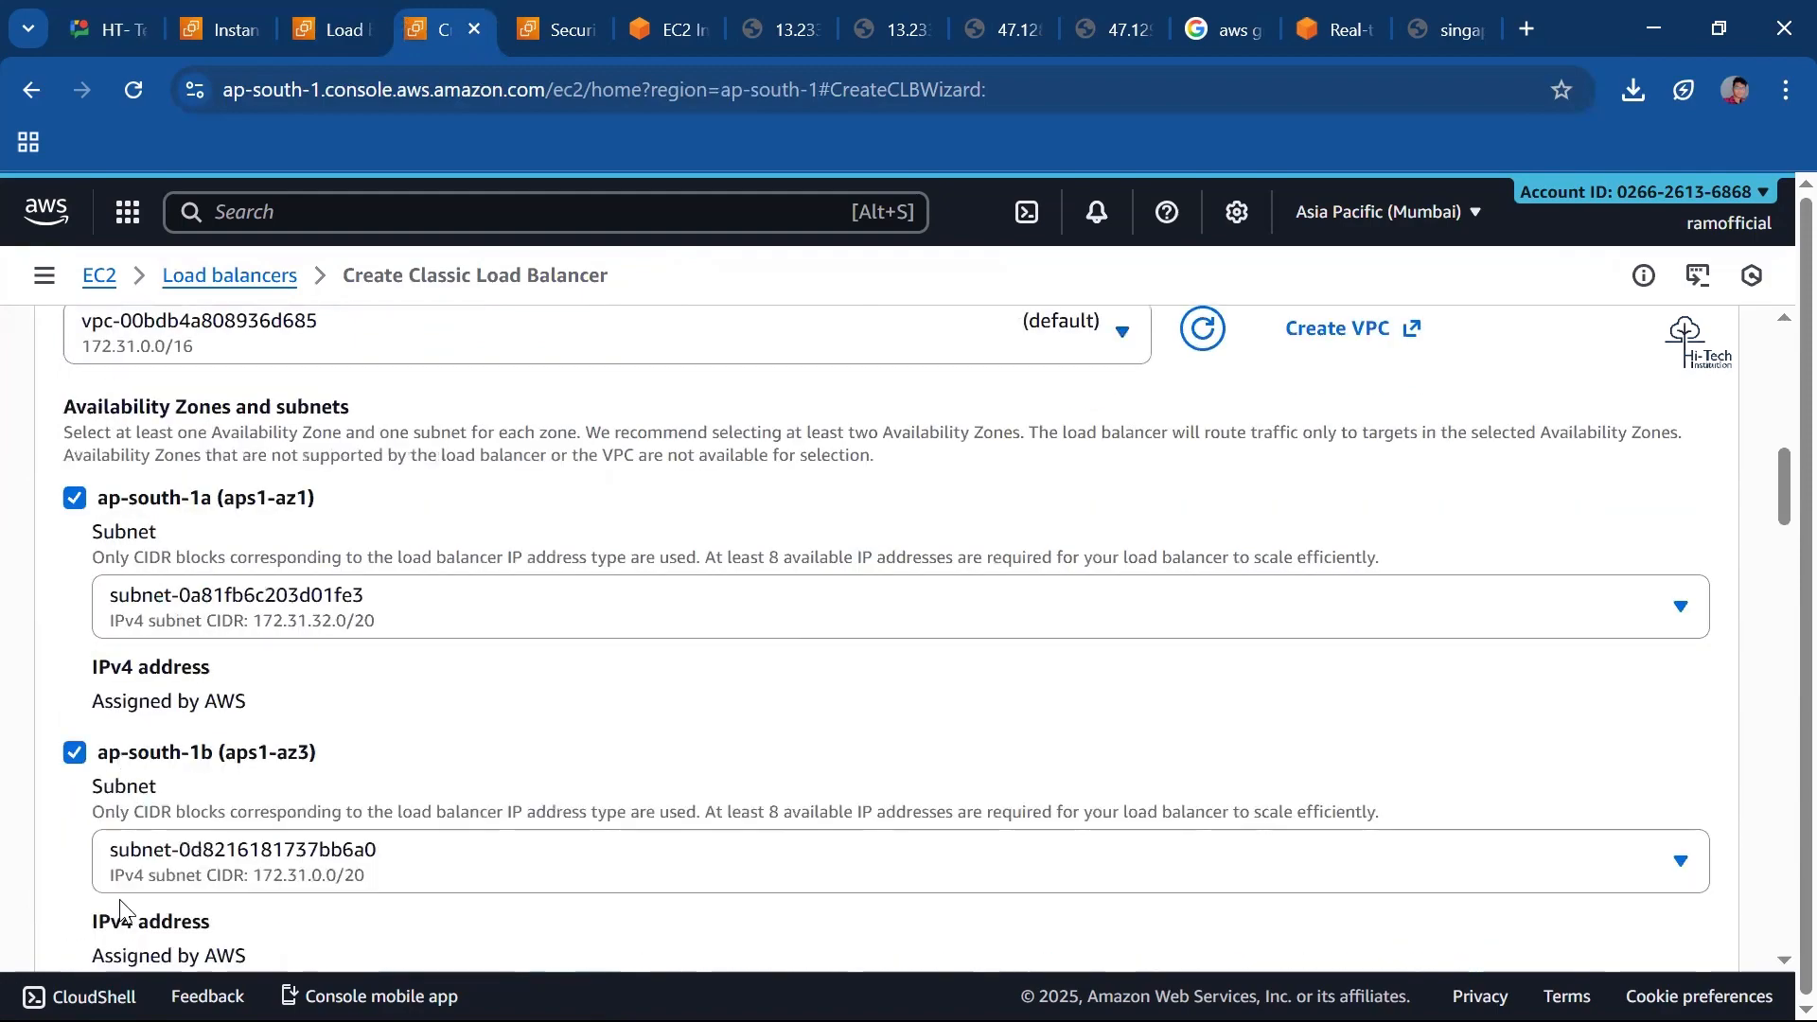
{"action": "scroll", "coordinate": [137, 823], "scroll_direction": "down", "scroll_amount": 3}
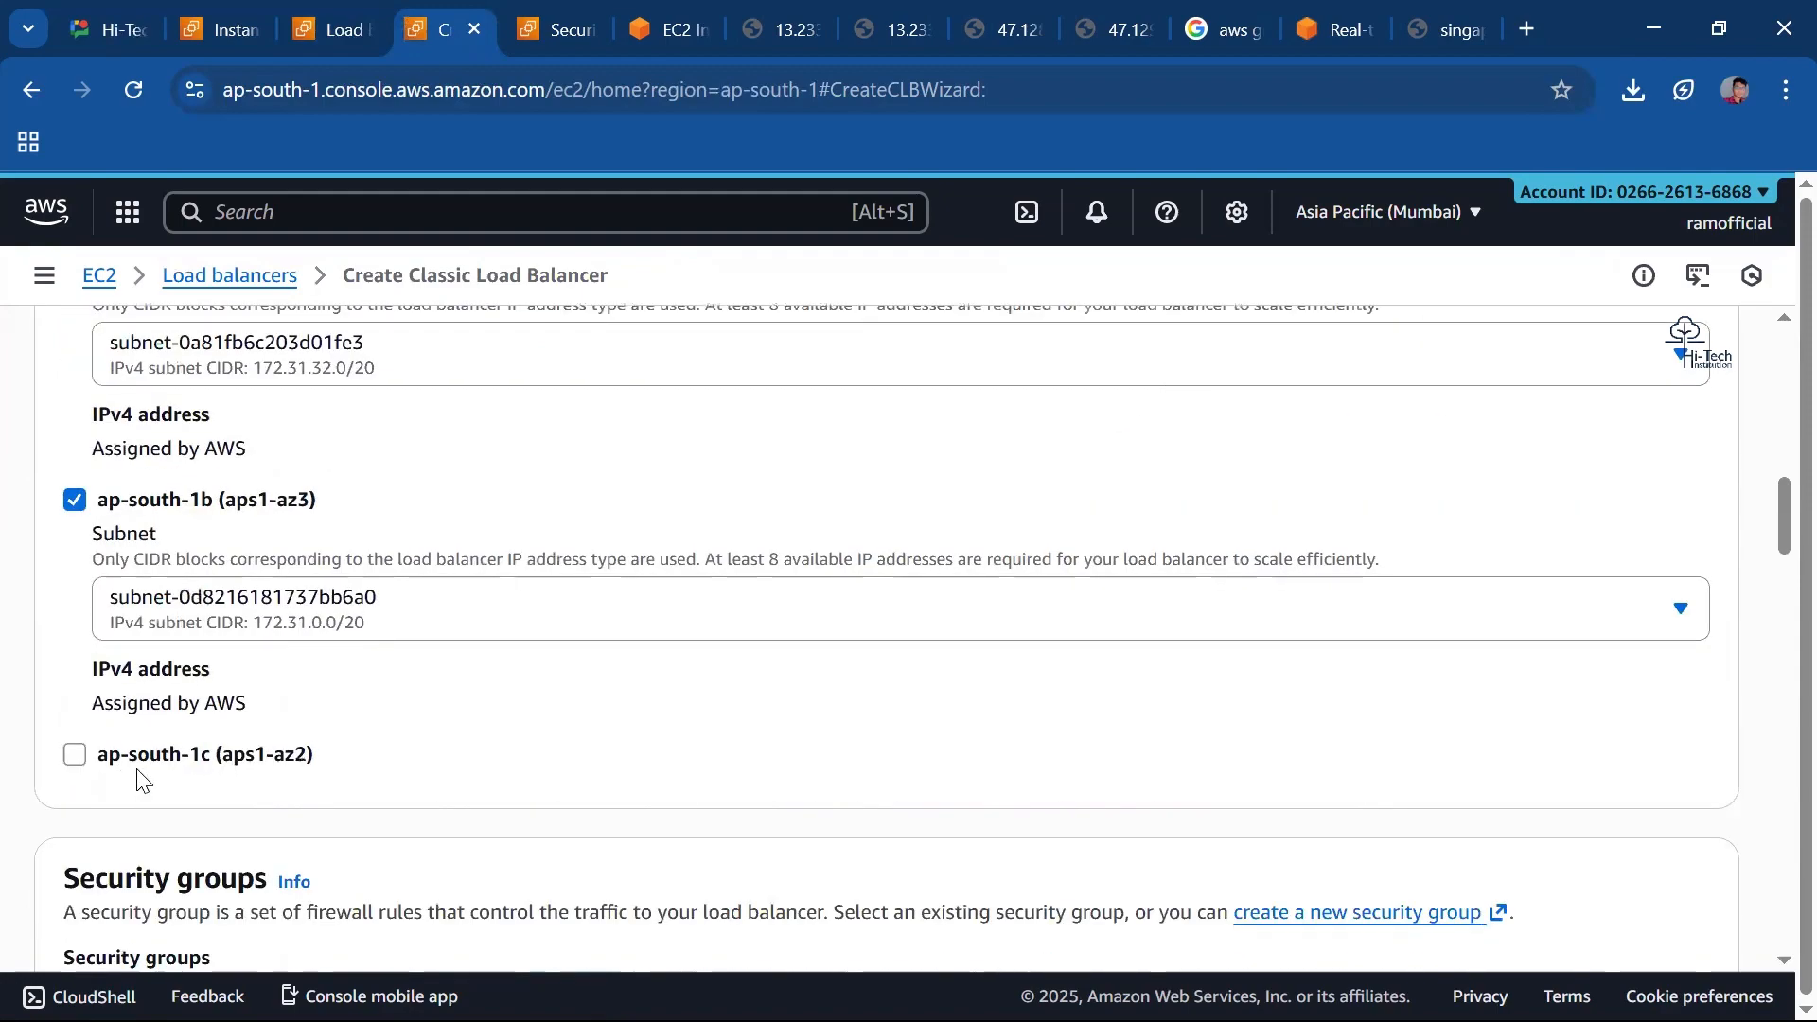
{"action": "left_click", "coordinate": [419, 772]}
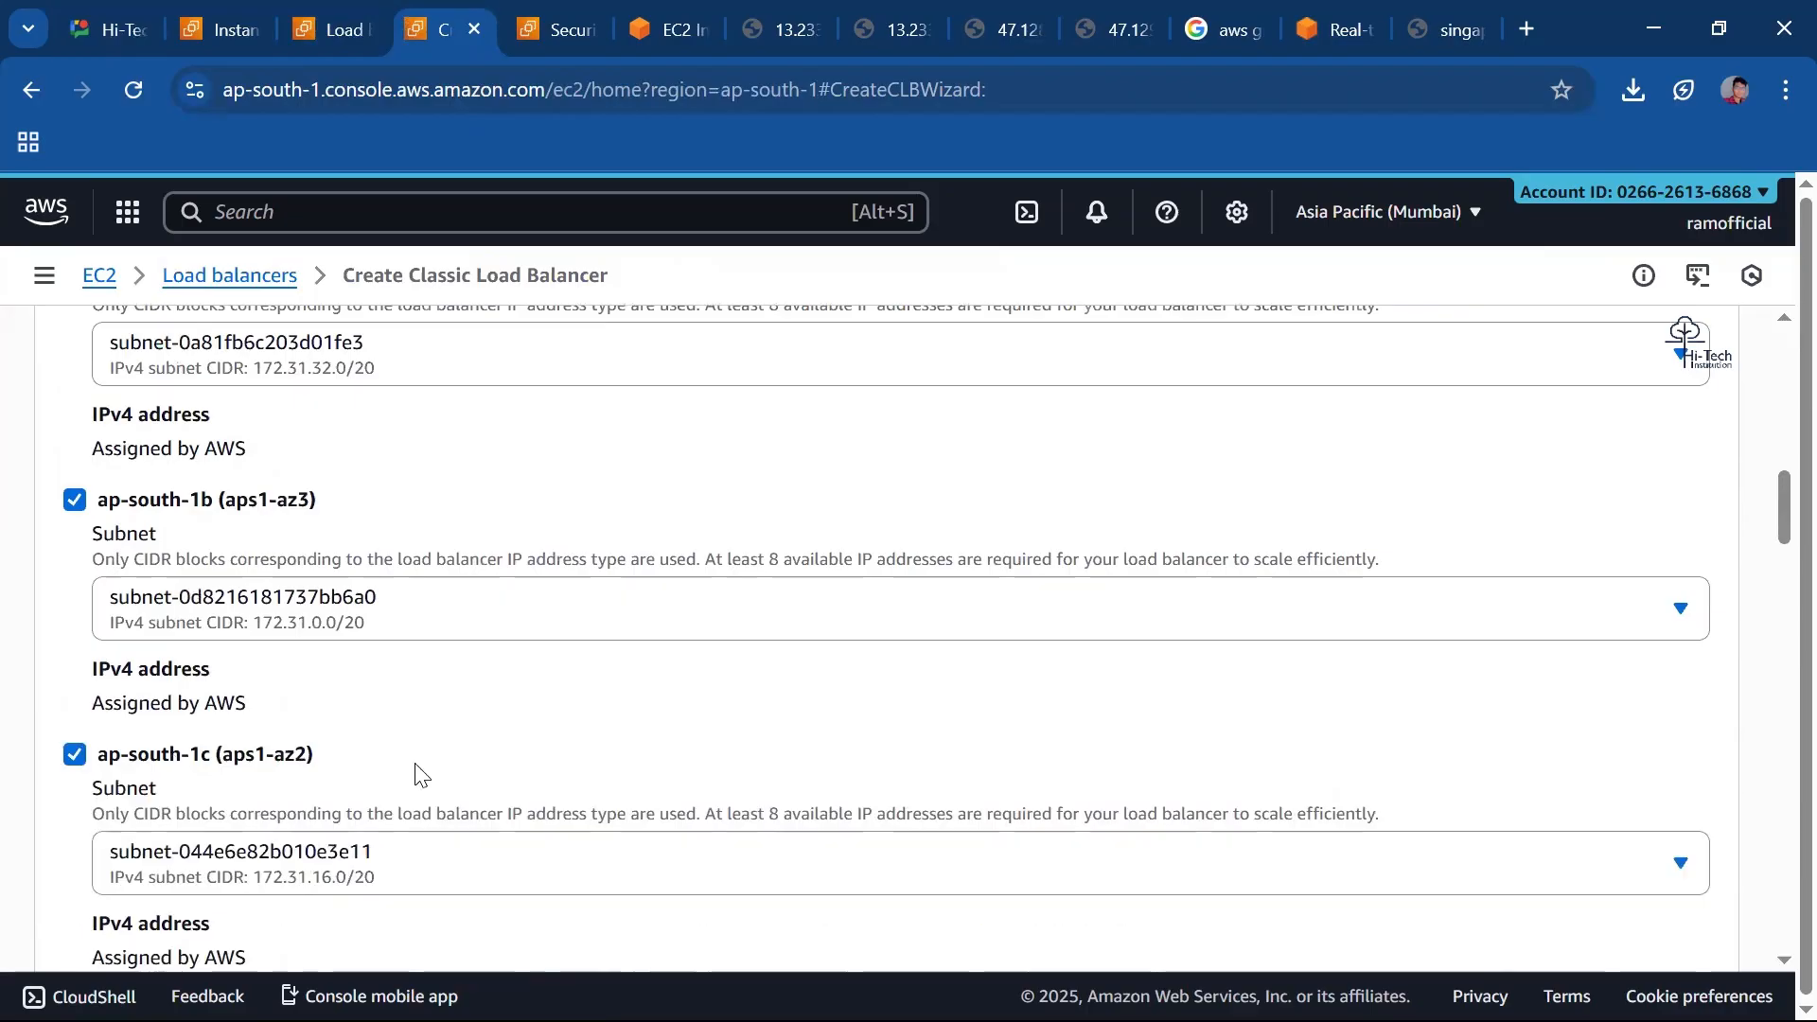
Review the default security group and HTTP:80 listener, and set the health check ping protocol to TCP.
{"action": "scroll", "coordinate": [223, 613], "scroll_direction": "down", "scroll_amount": 3}
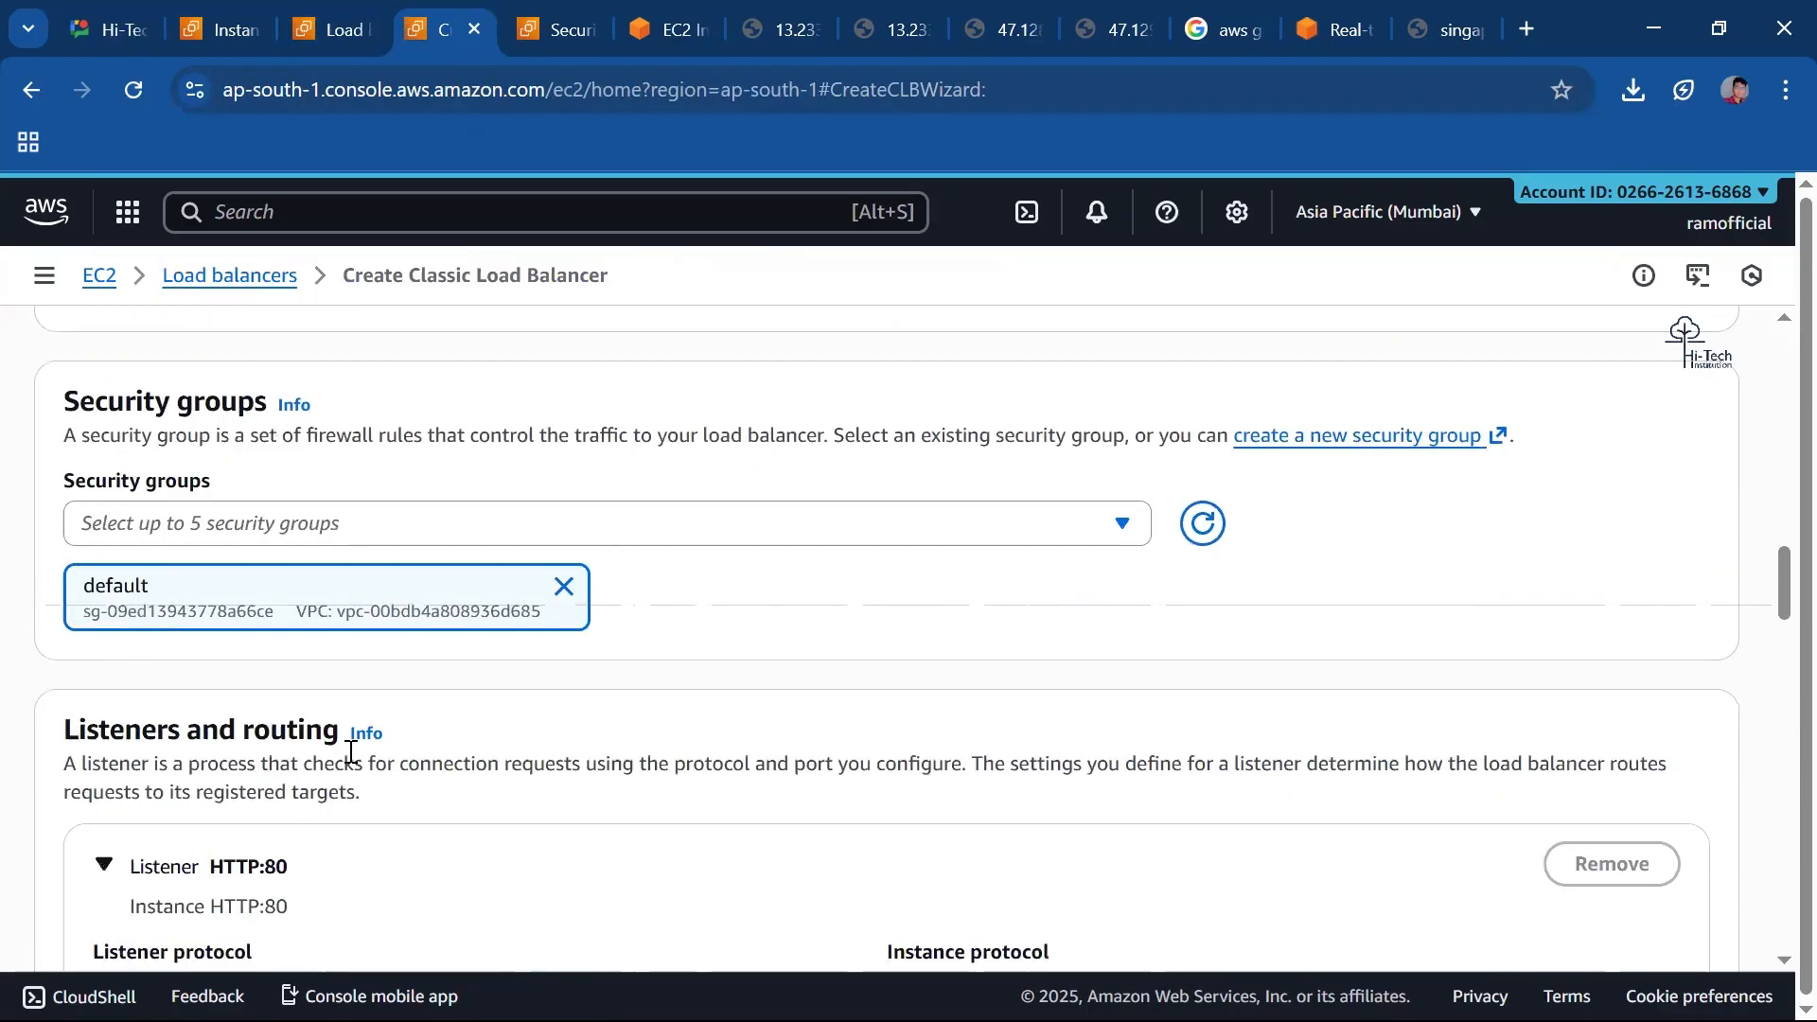
{"action": "scroll", "coordinate": [337, 722], "scroll_direction": "down", "scroll_amount": 3}
{"action": "scroll", "coordinate": [334, 696], "scroll_direction": "down", "scroll_amount": 3}
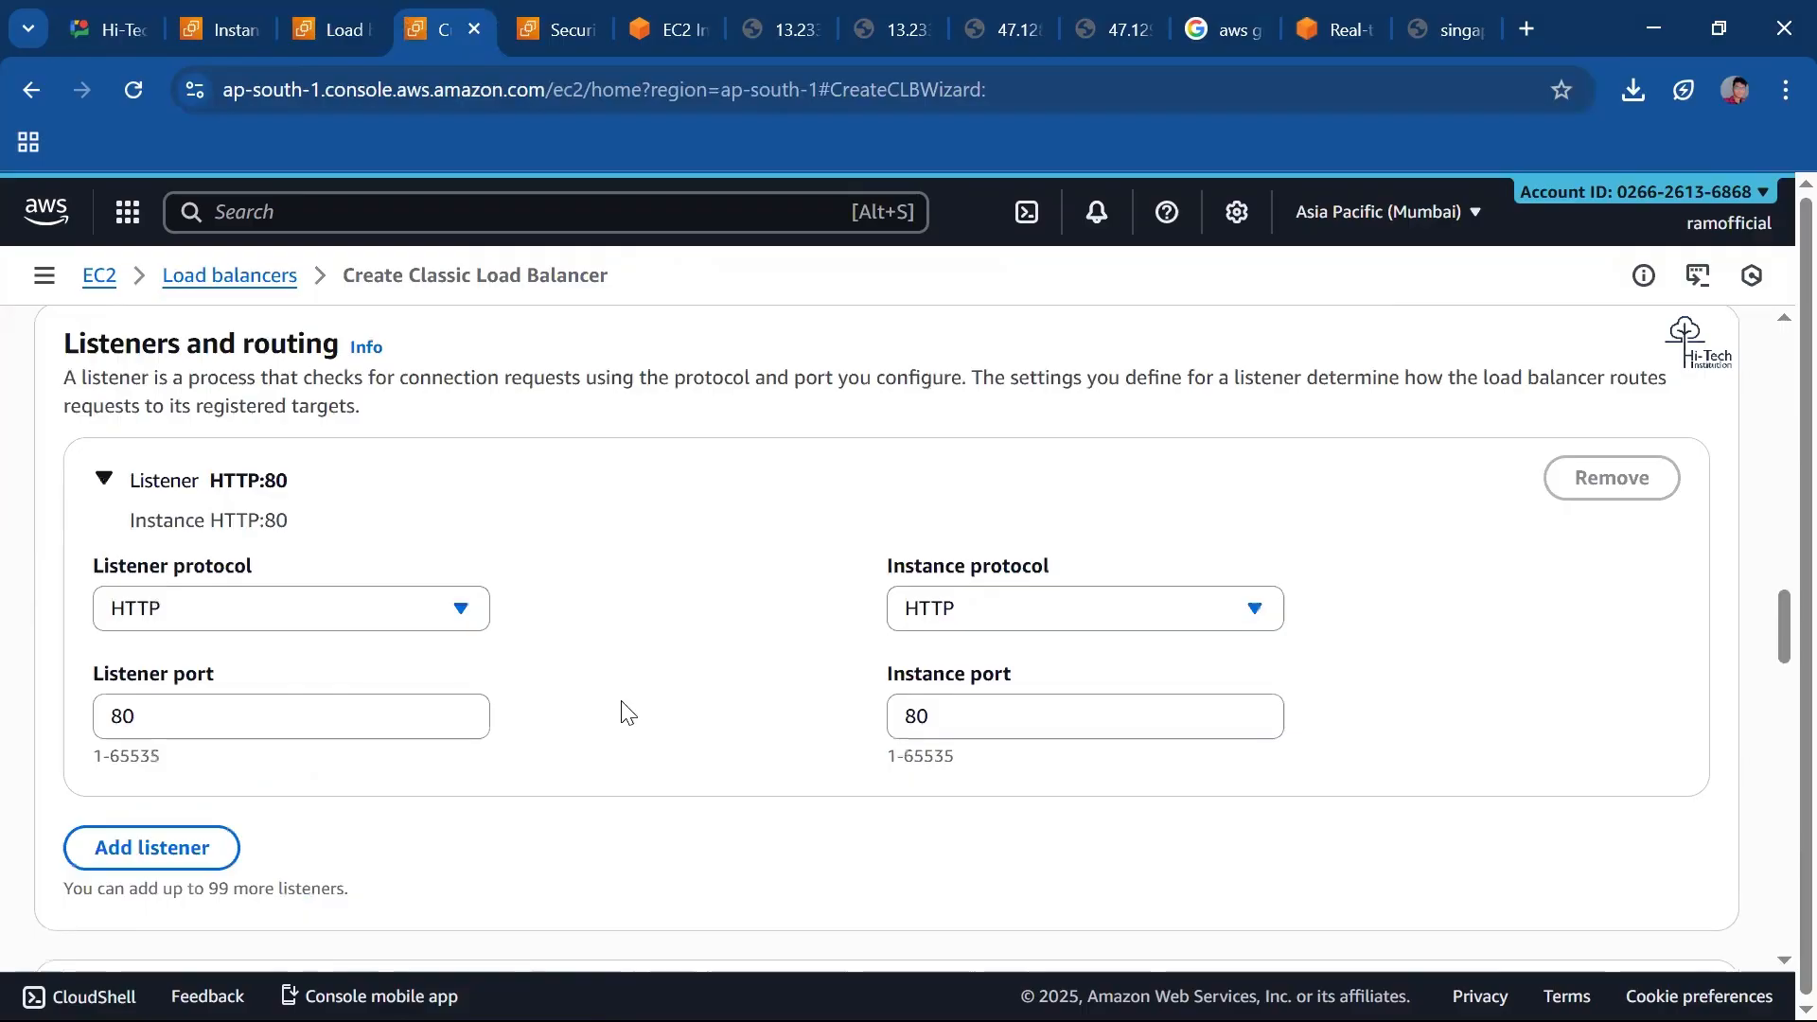
{"action": "scroll", "coordinate": [622, 712], "scroll_direction": "down", "scroll_amount": 2}
{"action": "scroll", "coordinate": [621, 713], "scroll_direction": "down", "scroll_amount": 2}
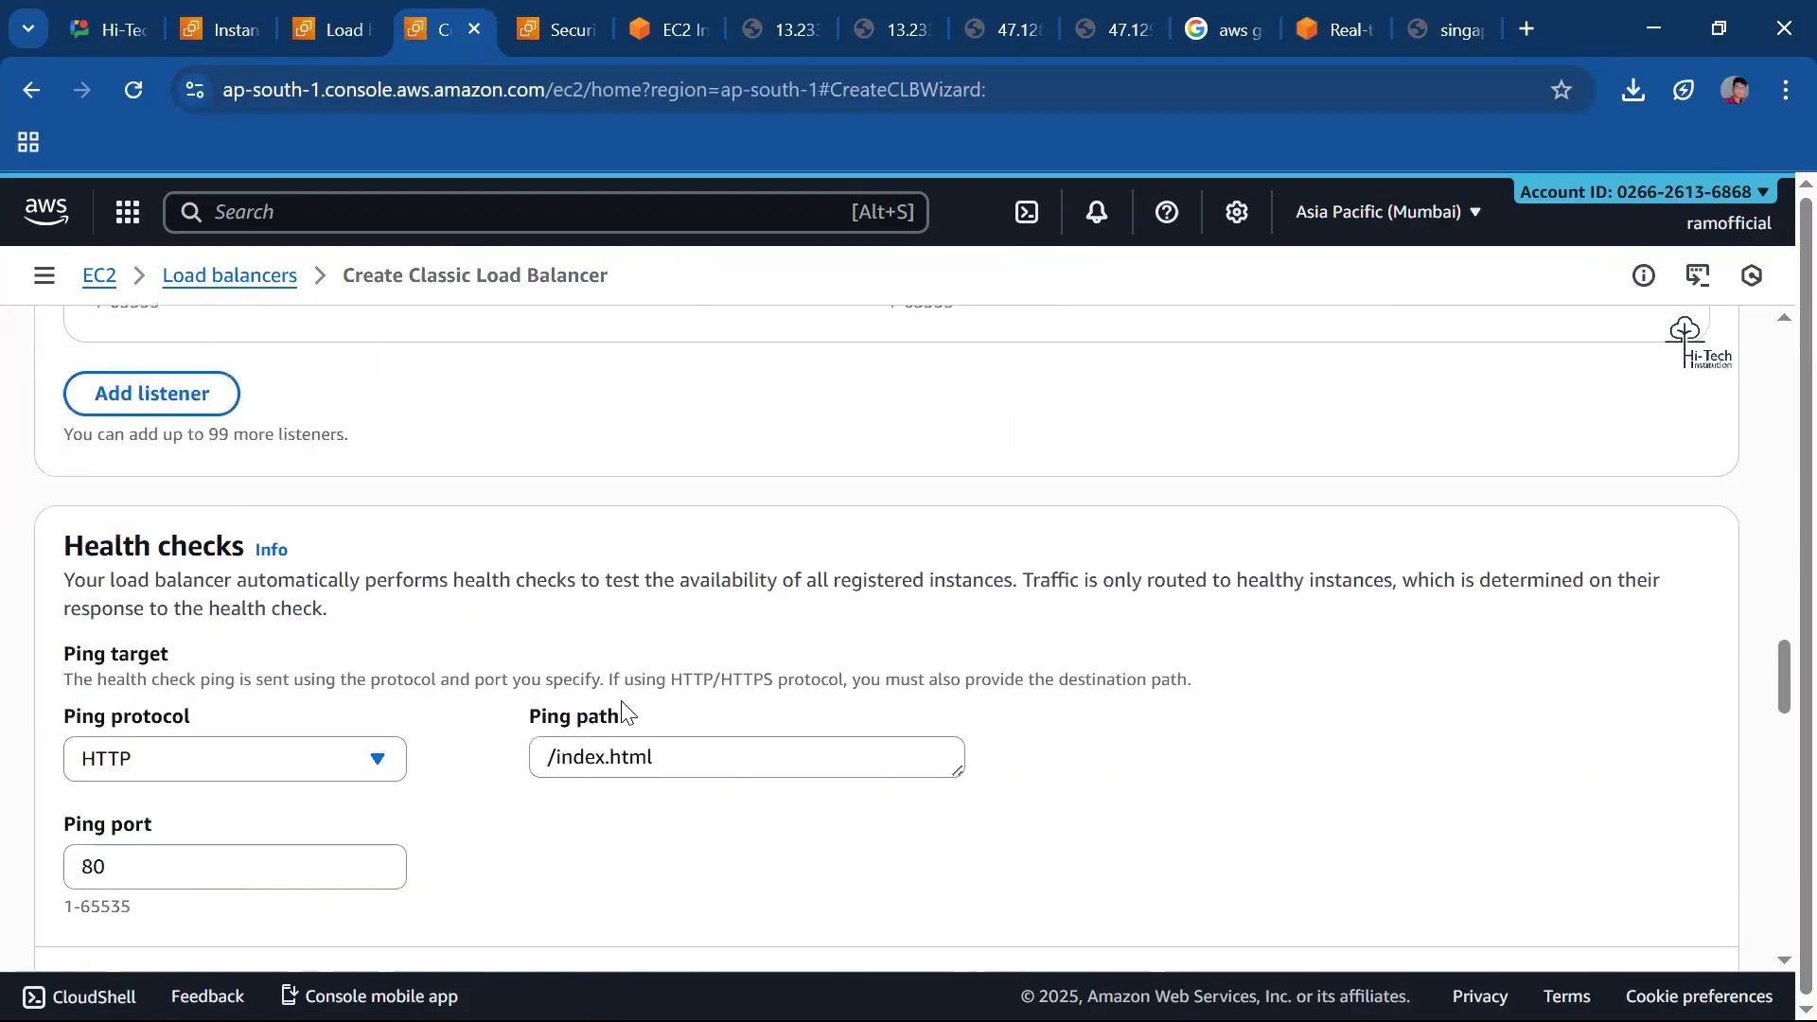
{"action": "left_click", "coordinate": [237, 756]}
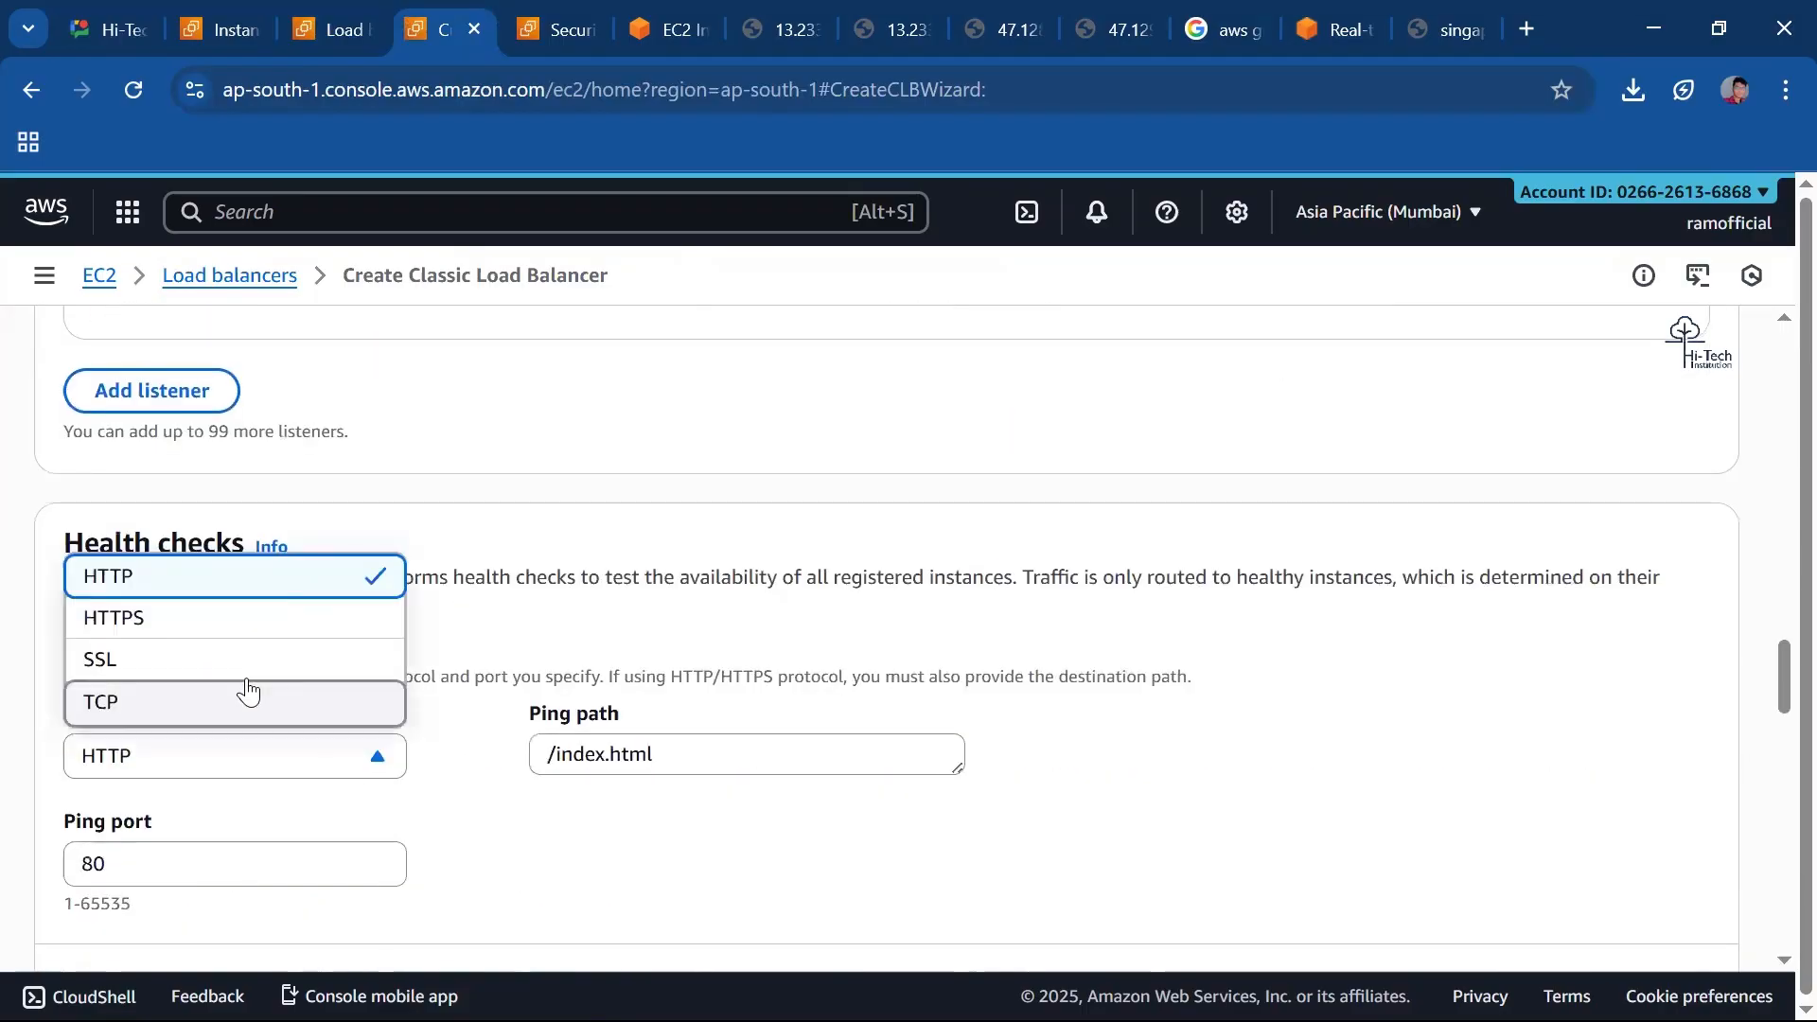
{"action": "left_click", "coordinate": [248, 697]}
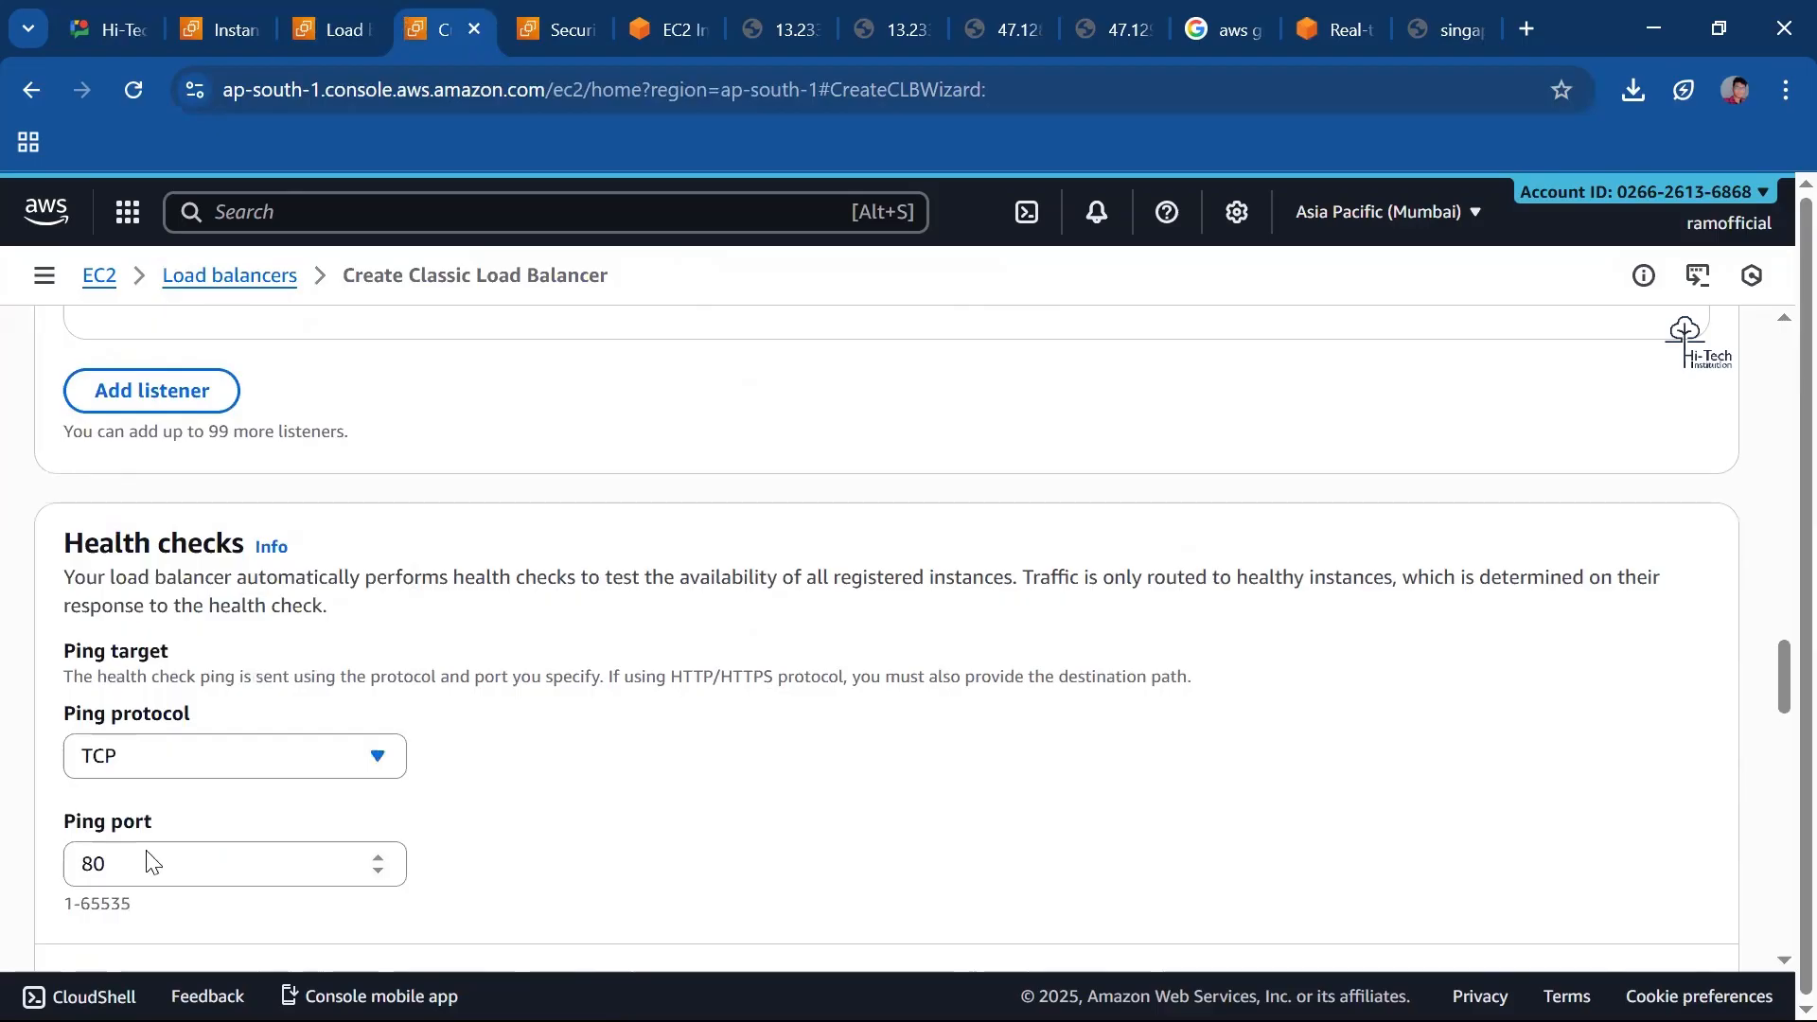
Register the Server1-Mumbai and Server2-Mumbai instances with the load balancer.
{"action": "scroll", "coordinate": [417, 624], "scroll_direction": "down", "scroll_amount": 5}
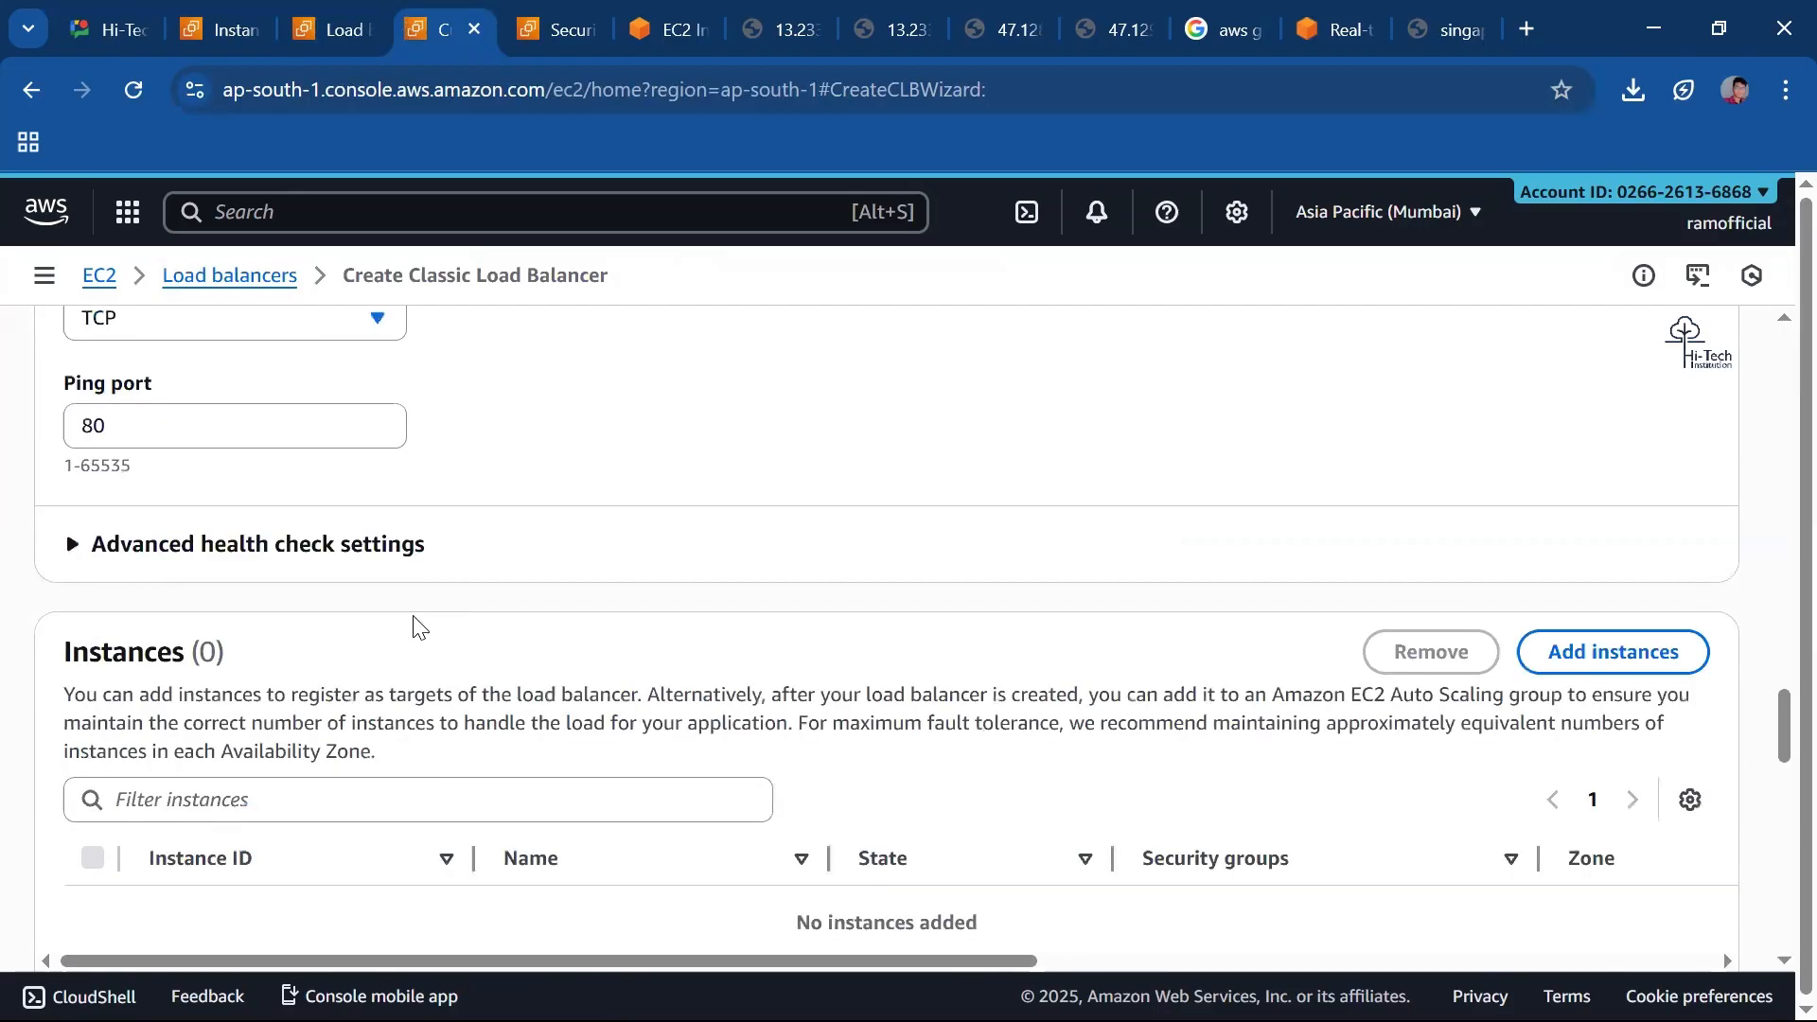
{"action": "scroll", "coordinate": [1342, 499], "scroll_direction": "down", "scroll_amount": 2}
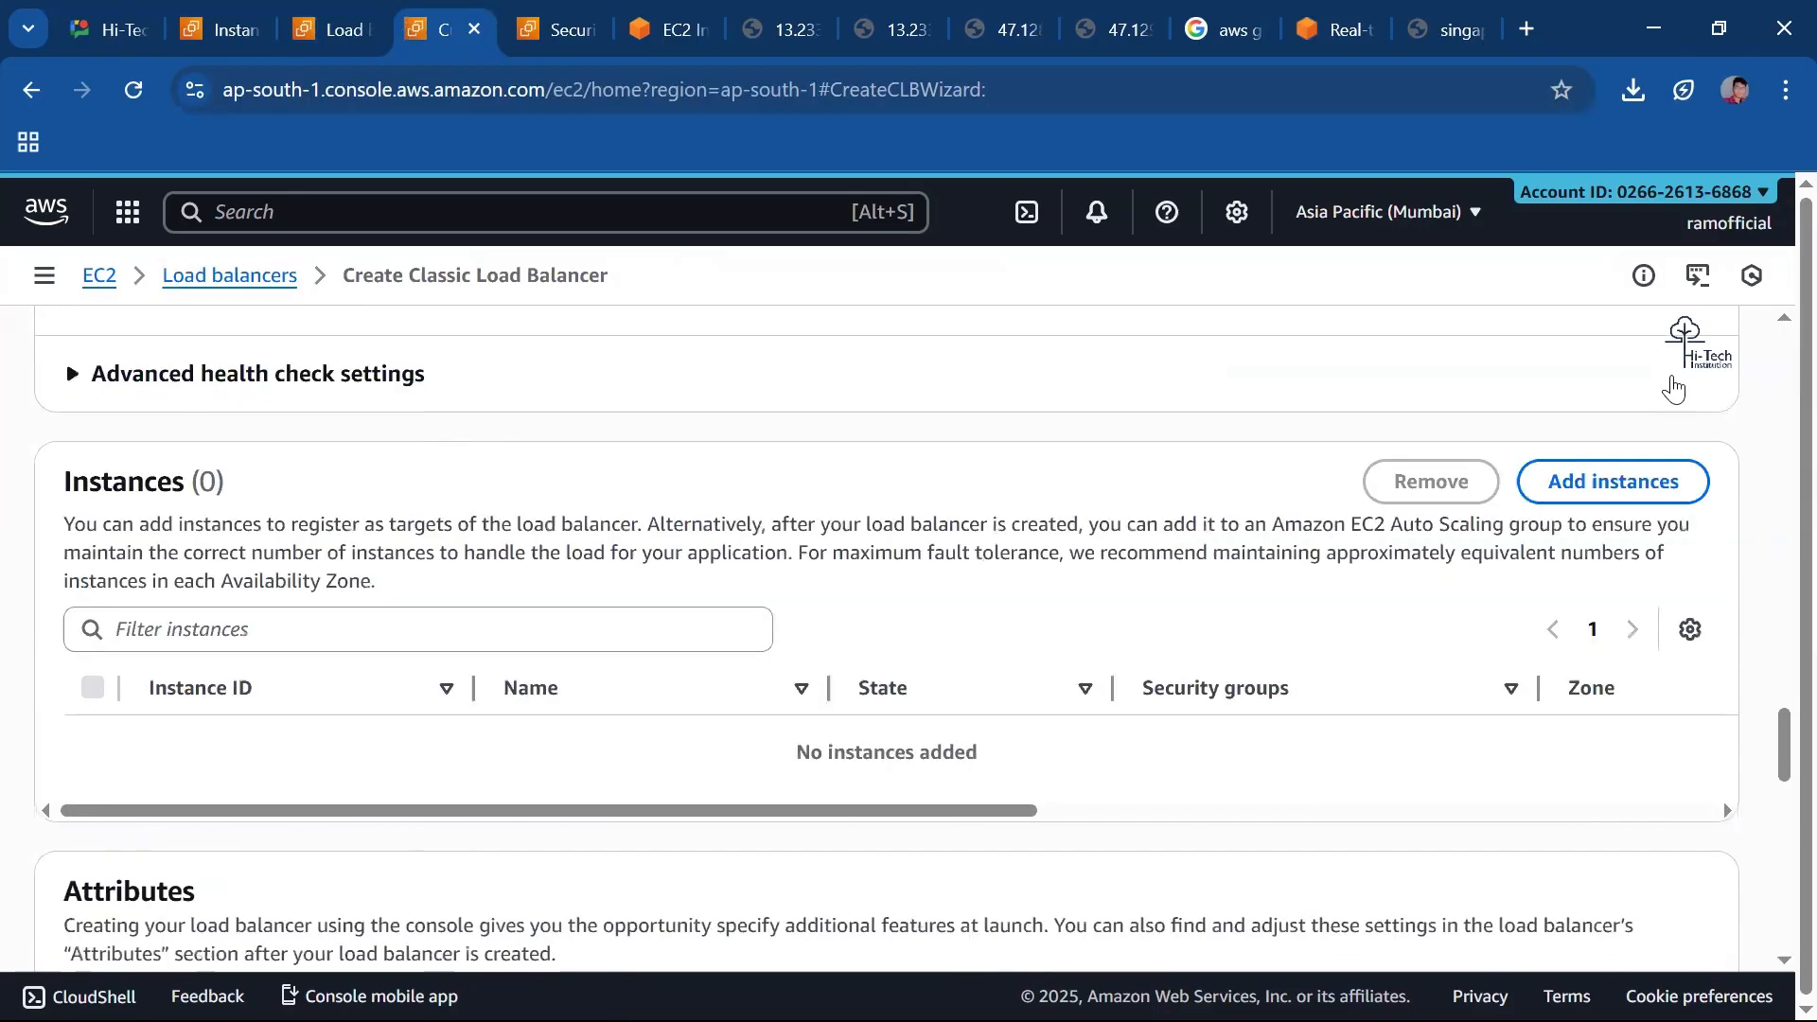
{"action": "left_click", "coordinate": [1646, 500]}
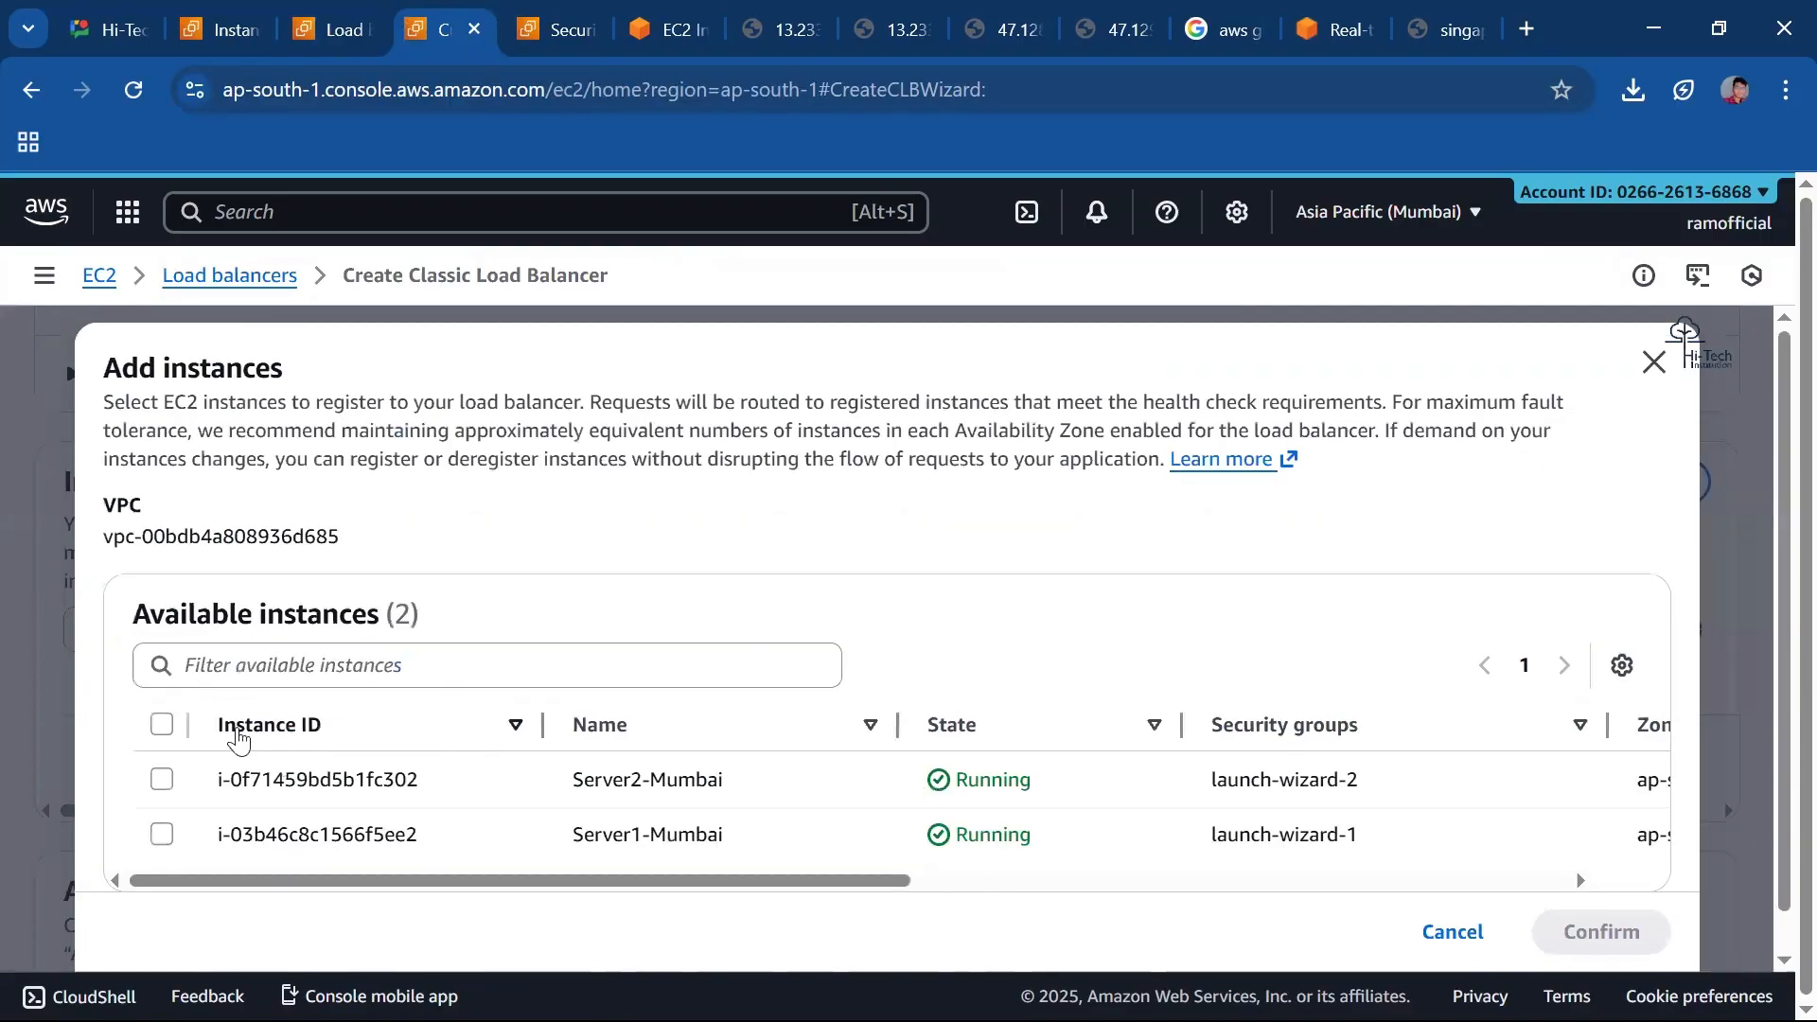
{"action": "left_click", "coordinate": [162, 724]}
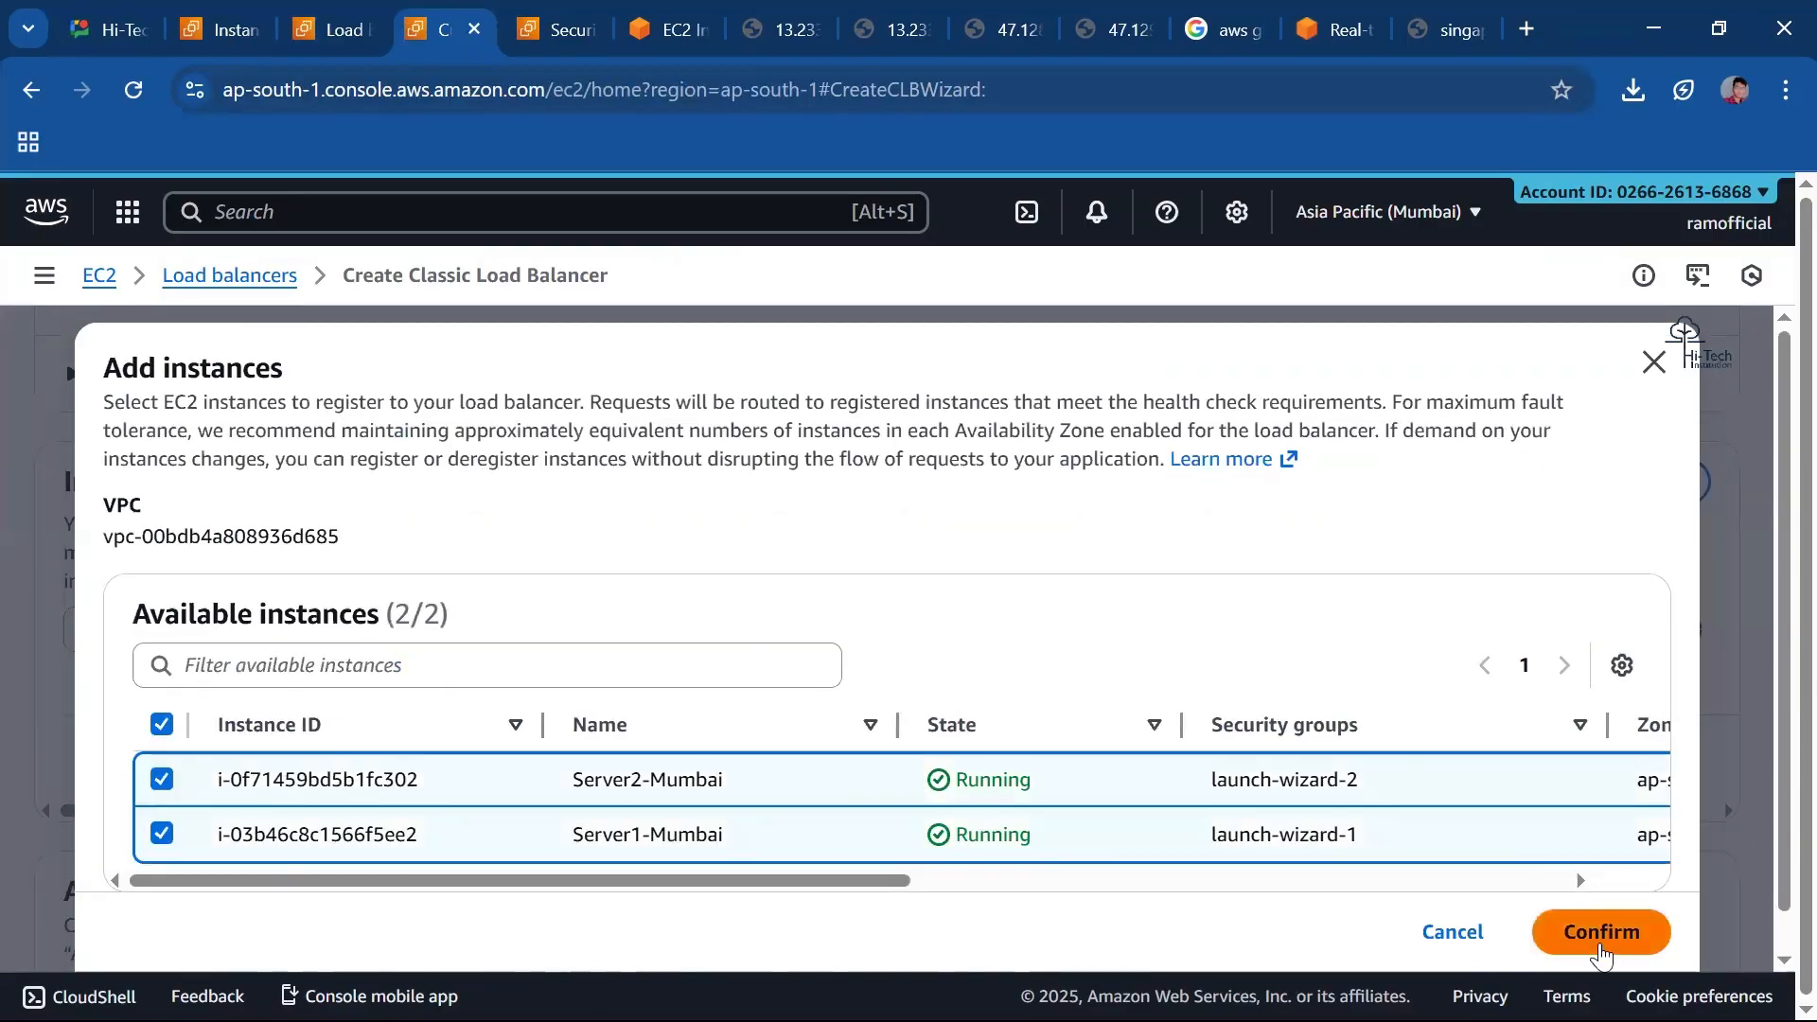
{"action": "left_click", "coordinate": [1599, 937]}
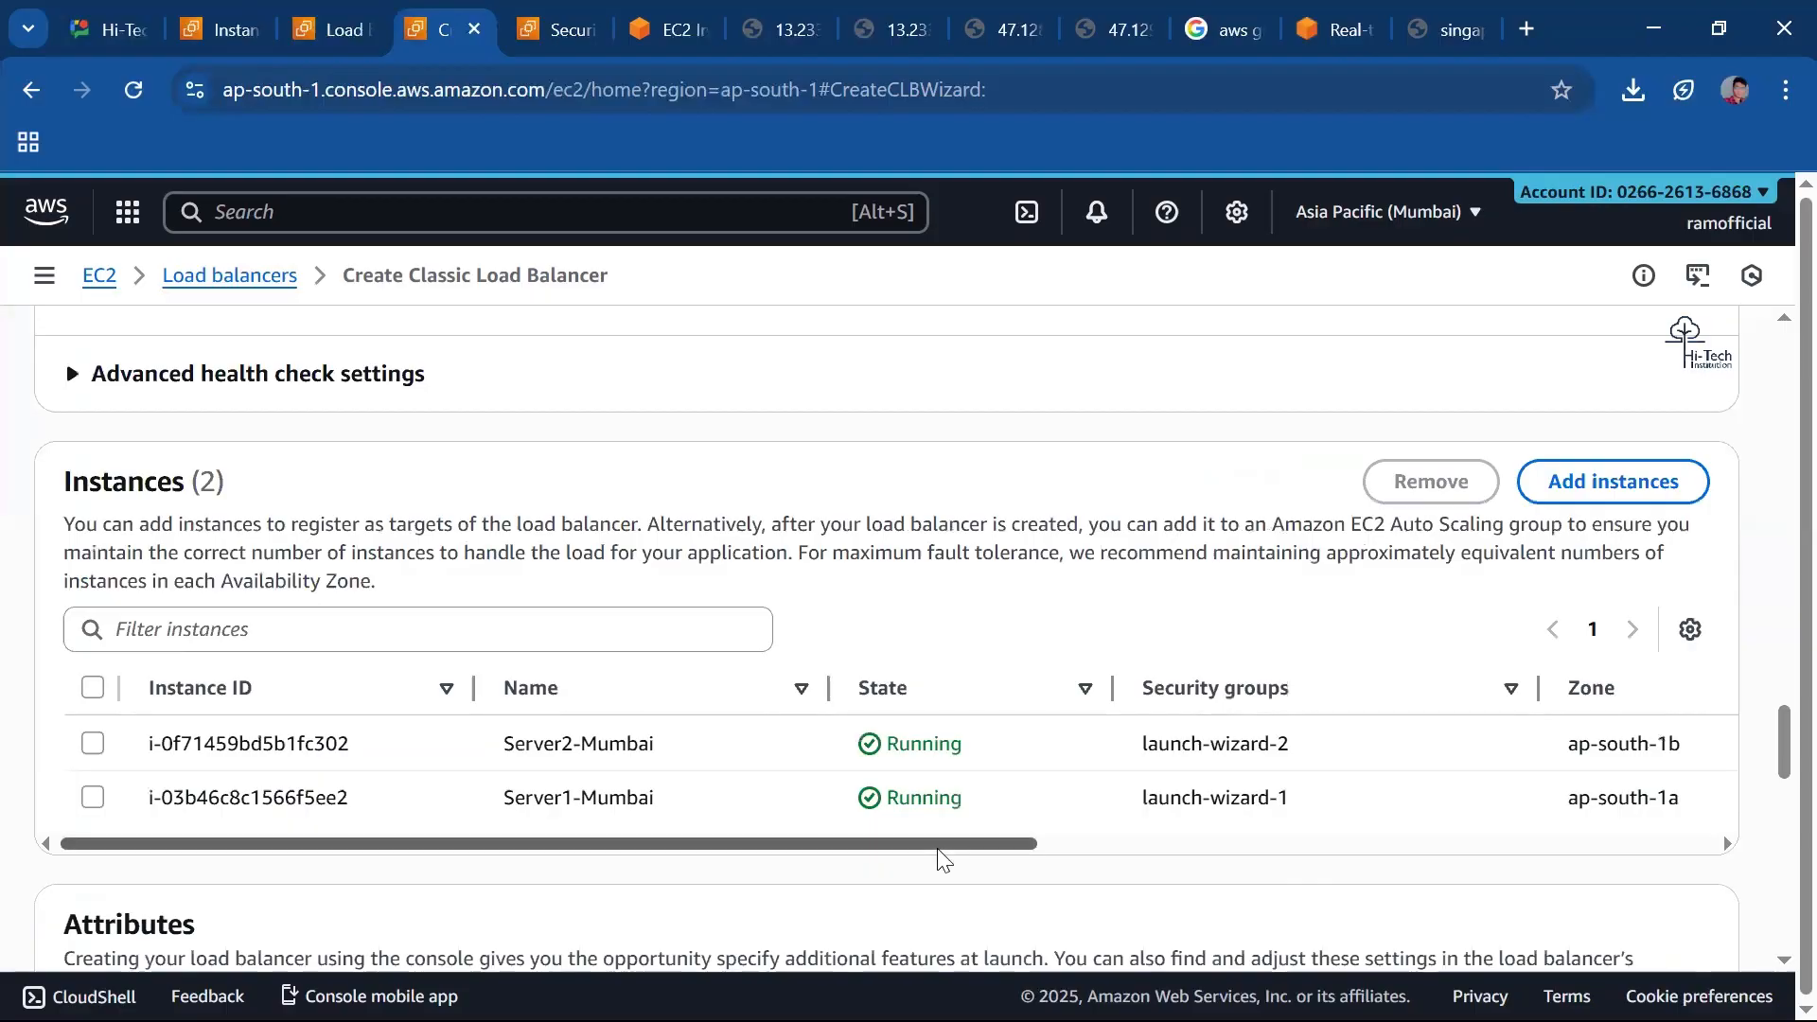
Review the attributes and configuration summary of Mumbai-Lb, including its instance distribution, and create the load balancer.
{"action": "scroll", "coordinate": [521, 705], "scroll_direction": "down", "scroll_amount": 3}
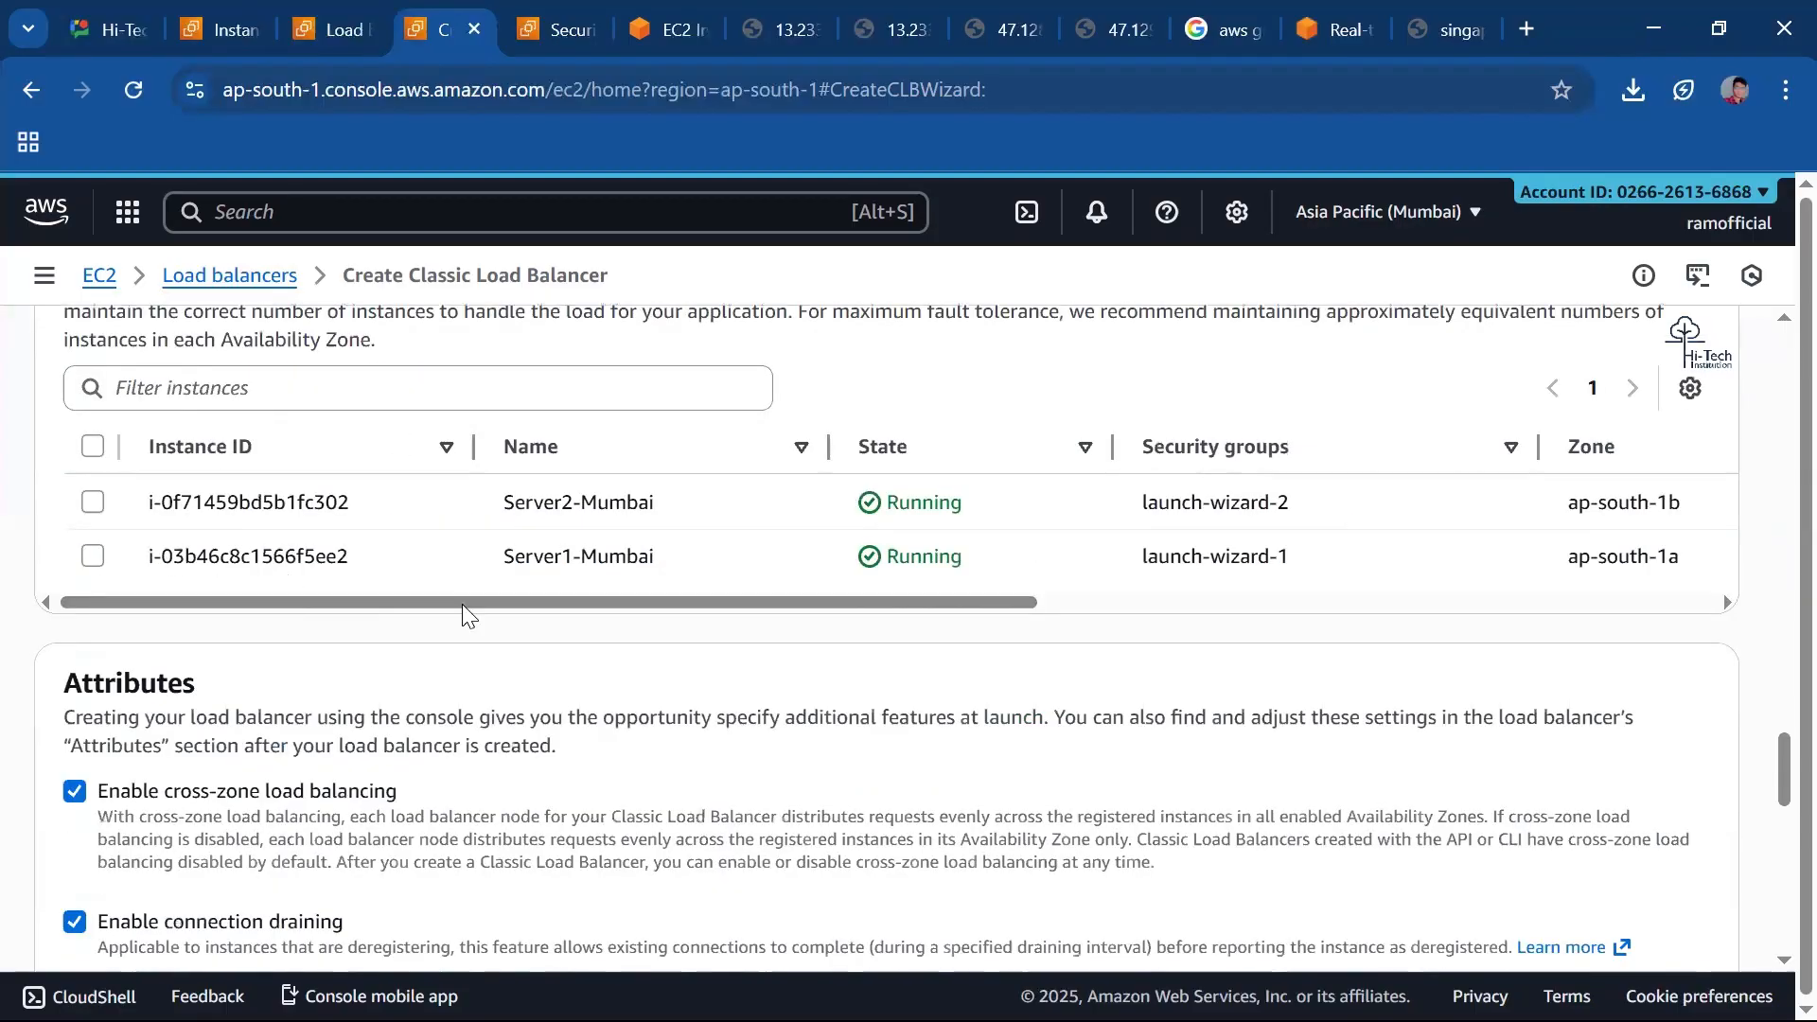
{"action": "scroll", "coordinate": [462, 604], "scroll_direction": "down", "scroll_amount": 3}
{"action": "scroll", "coordinate": [504, 729], "scroll_direction": "down", "scroll_amount": 3}
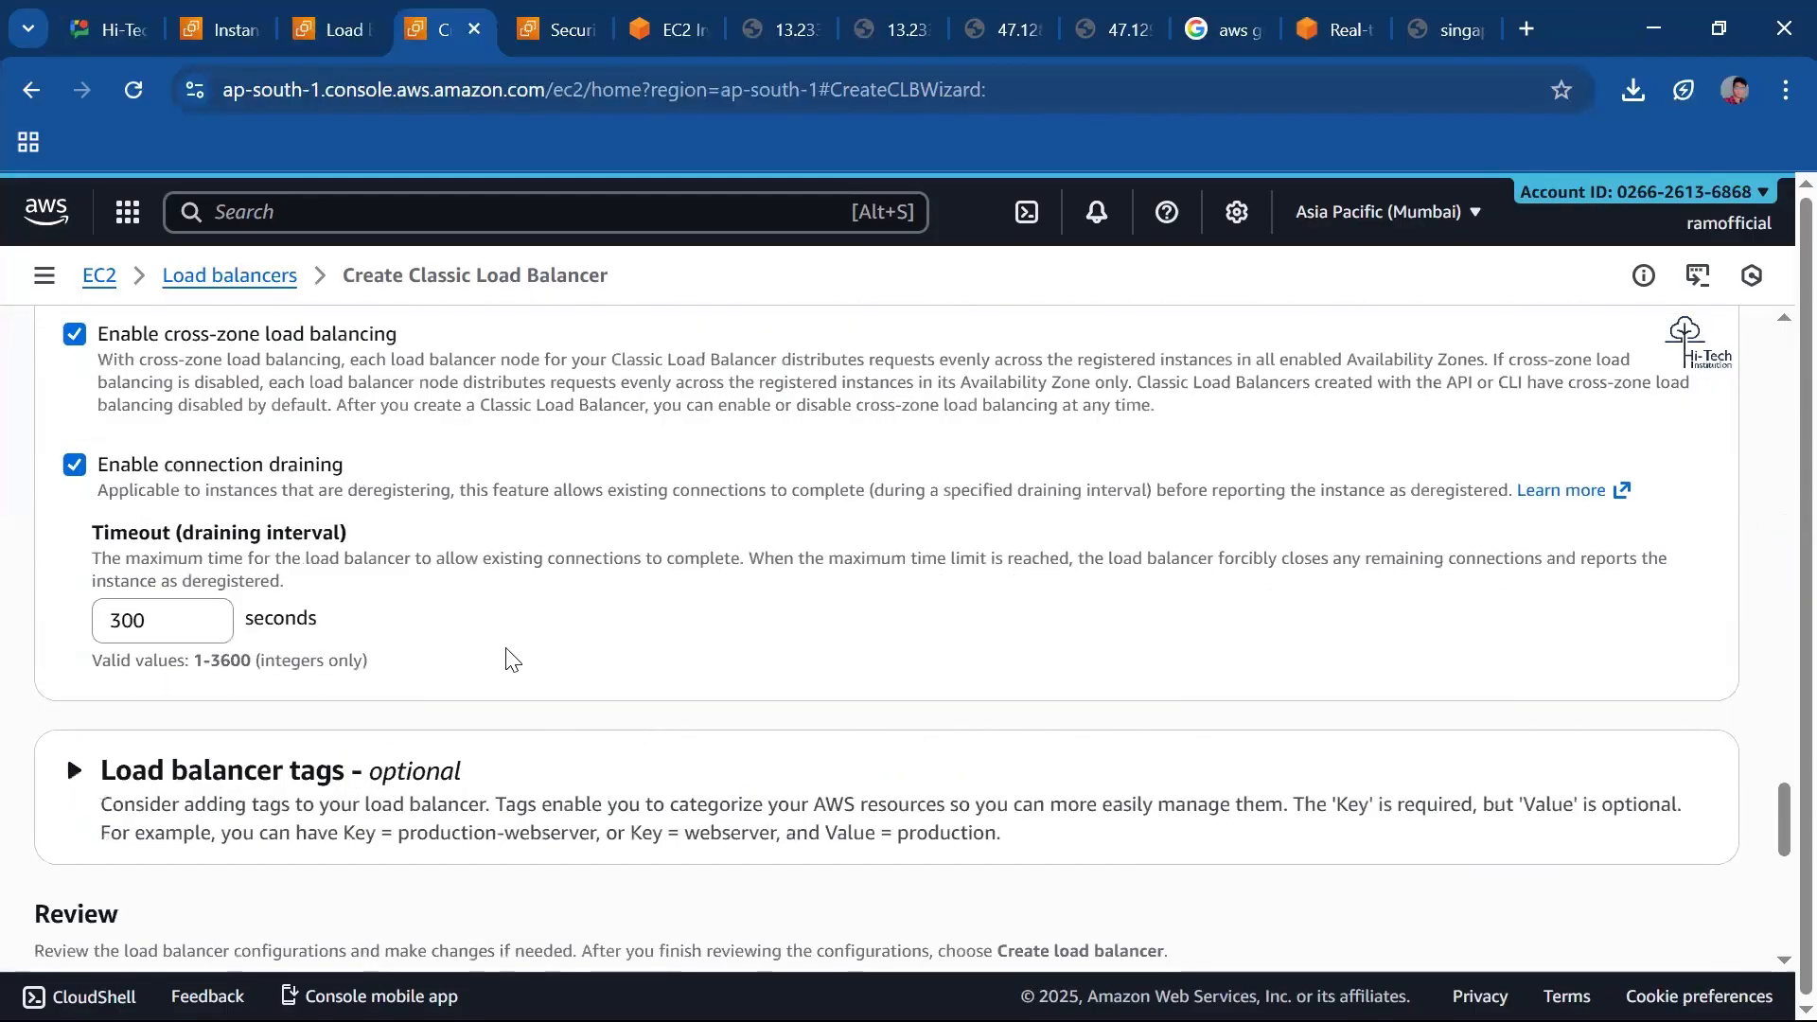
{"action": "scroll", "coordinate": [506, 660], "scroll_direction": "down", "scroll_amount": 5}
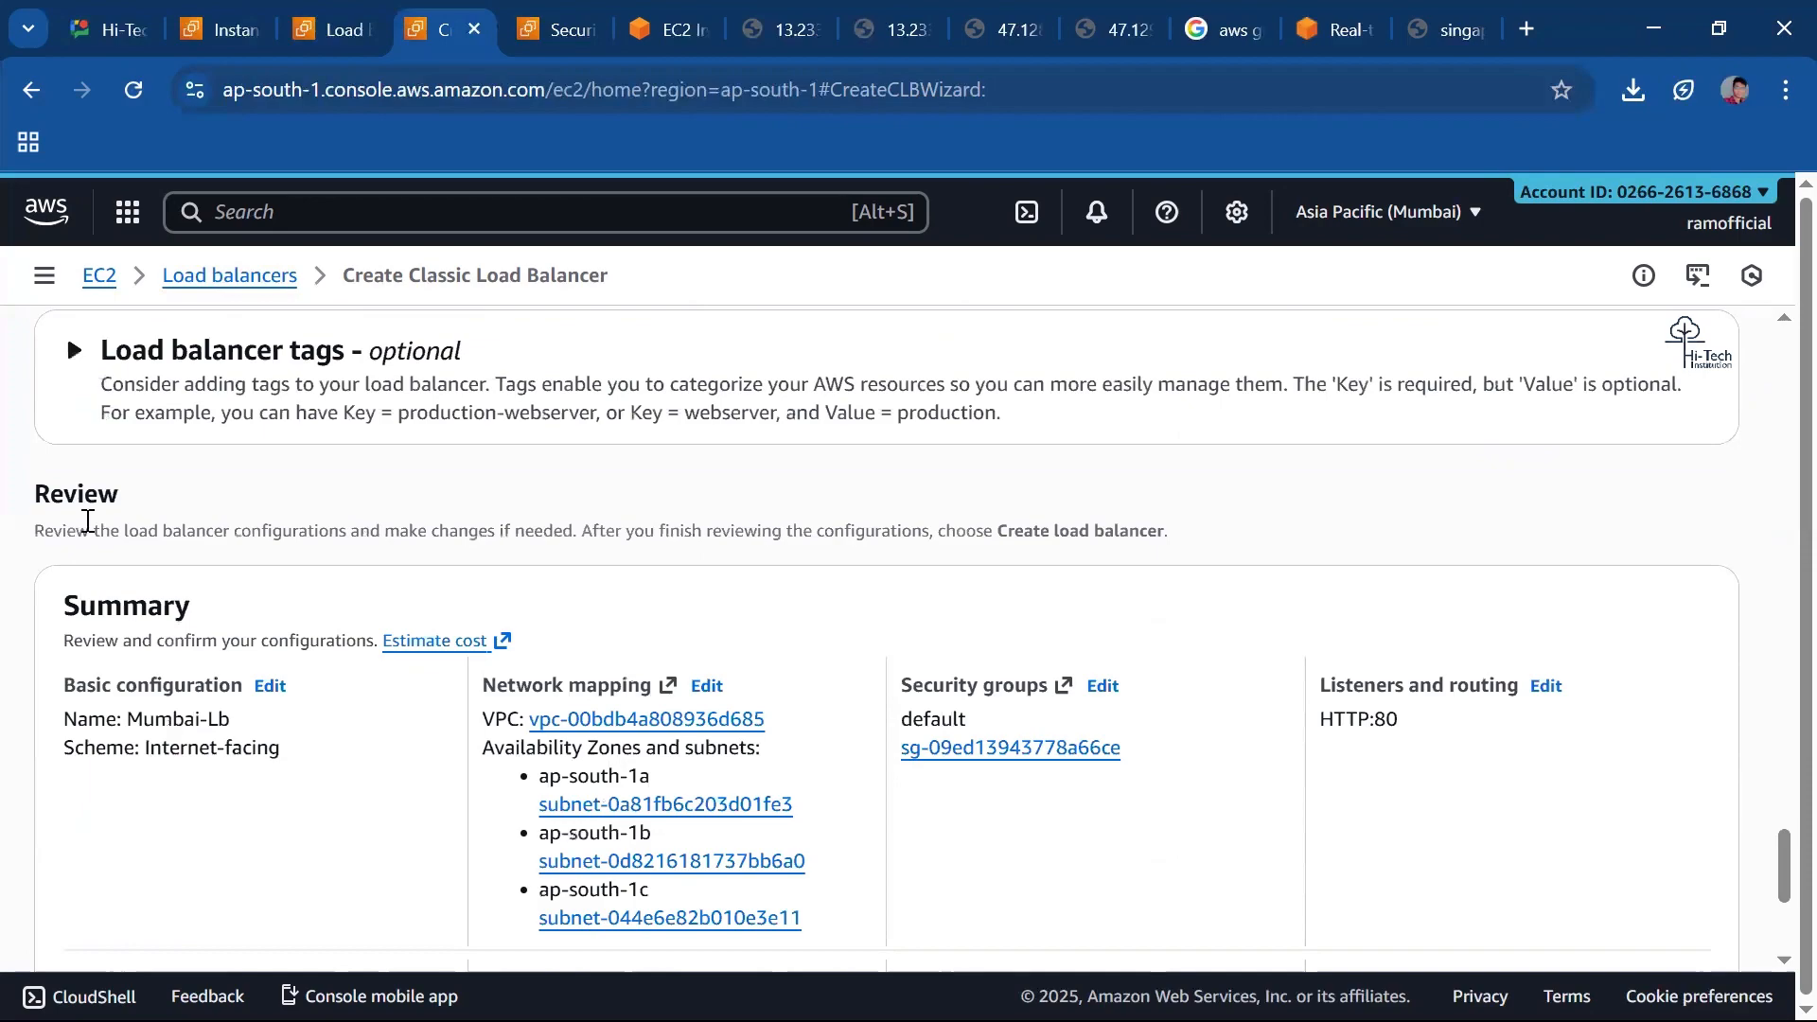
{"action": "scroll", "coordinate": [317, 743], "scroll_direction": "down", "scroll_amount": 3}
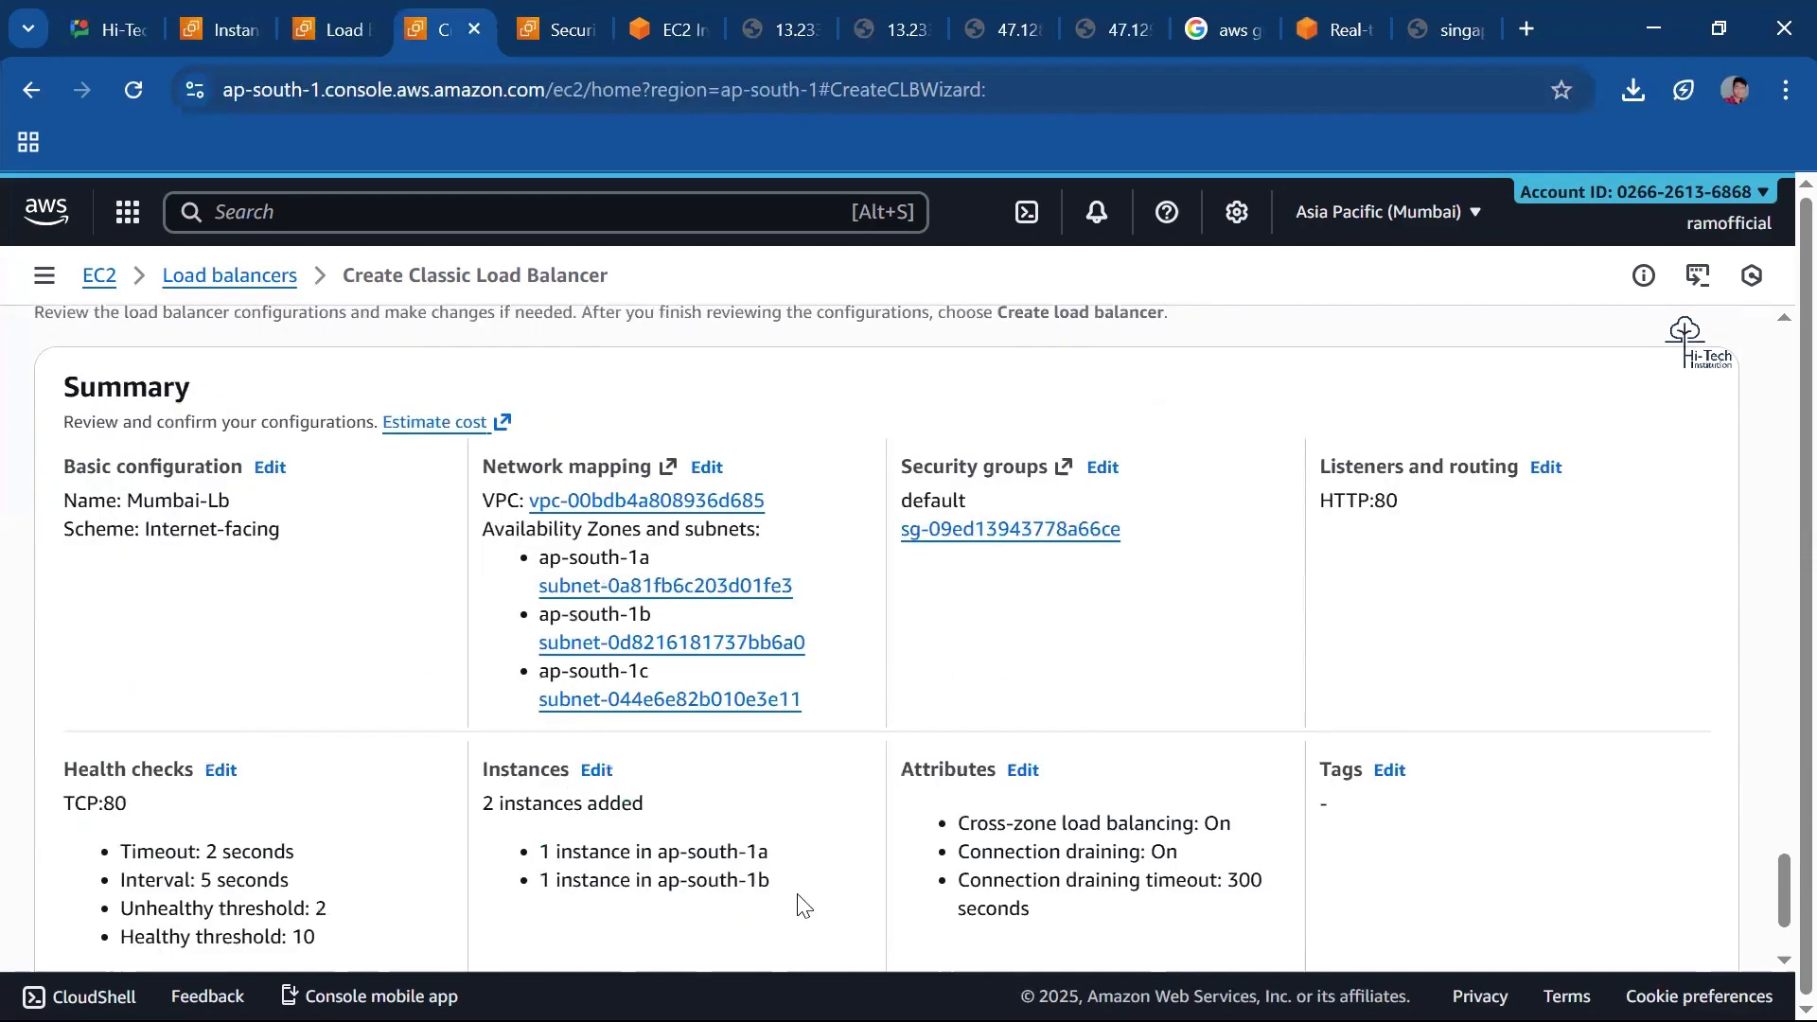
{"action": "left_click_drag", "start_coordinate": [611, 857], "coordinate": [794, 889]}
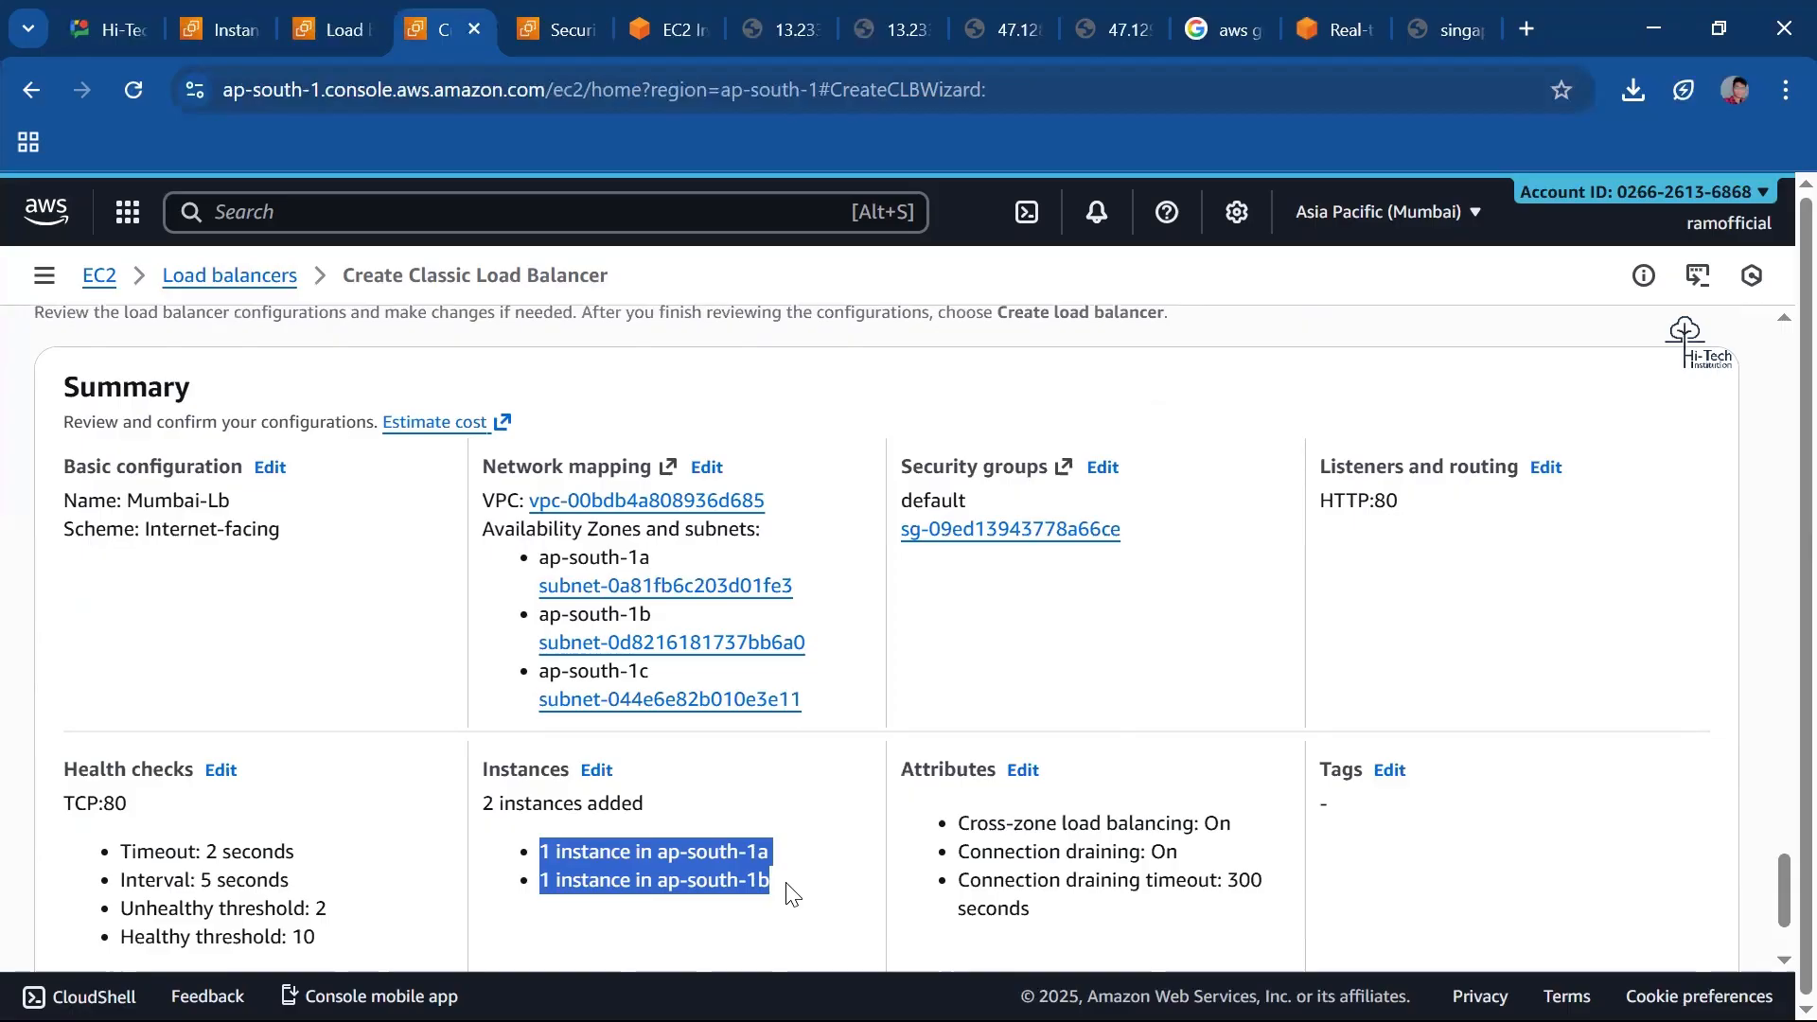
{"action": "scroll", "coordinate": [159, 622], "scroll_direction": "up", "scroll_amount": 5}
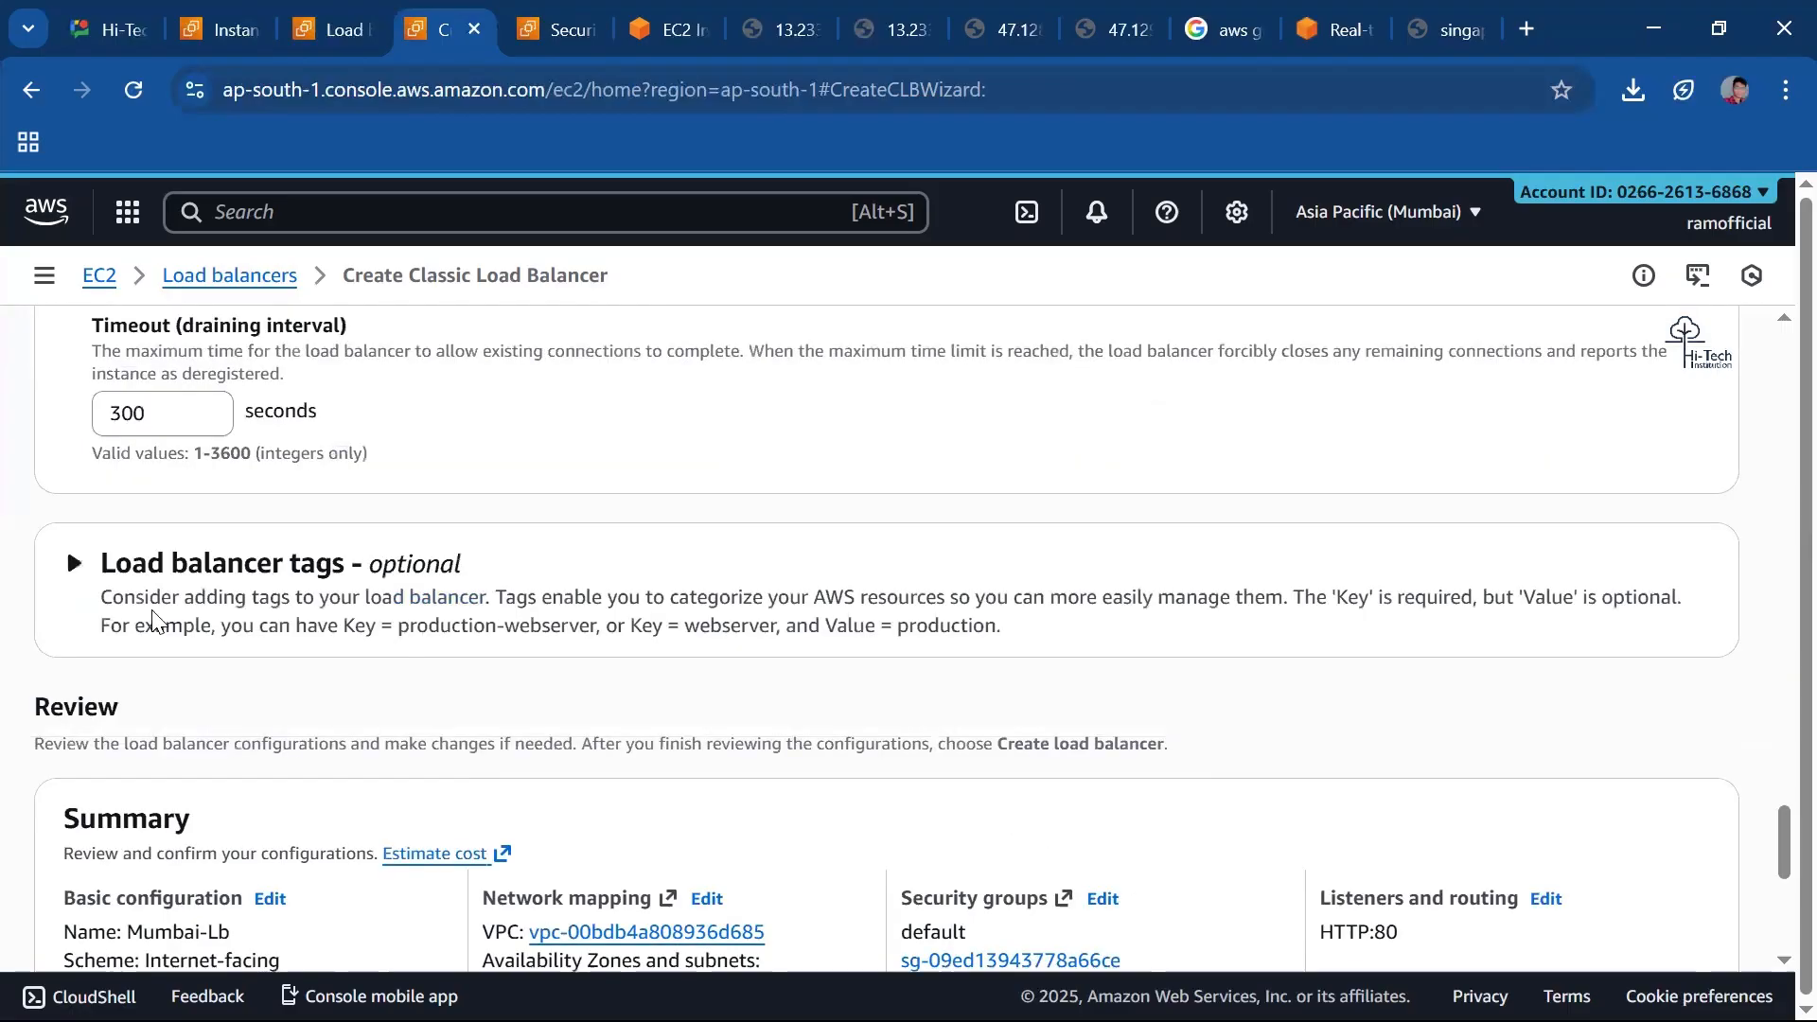
{"action": "scroll", "coordinate": [366, 537], "scroll_direction": "up", "scroll_amount": 4}
{"action": "scroll", "coordinate": [528, 643], "scroll_direction": "down", "scroll_amount": 5}
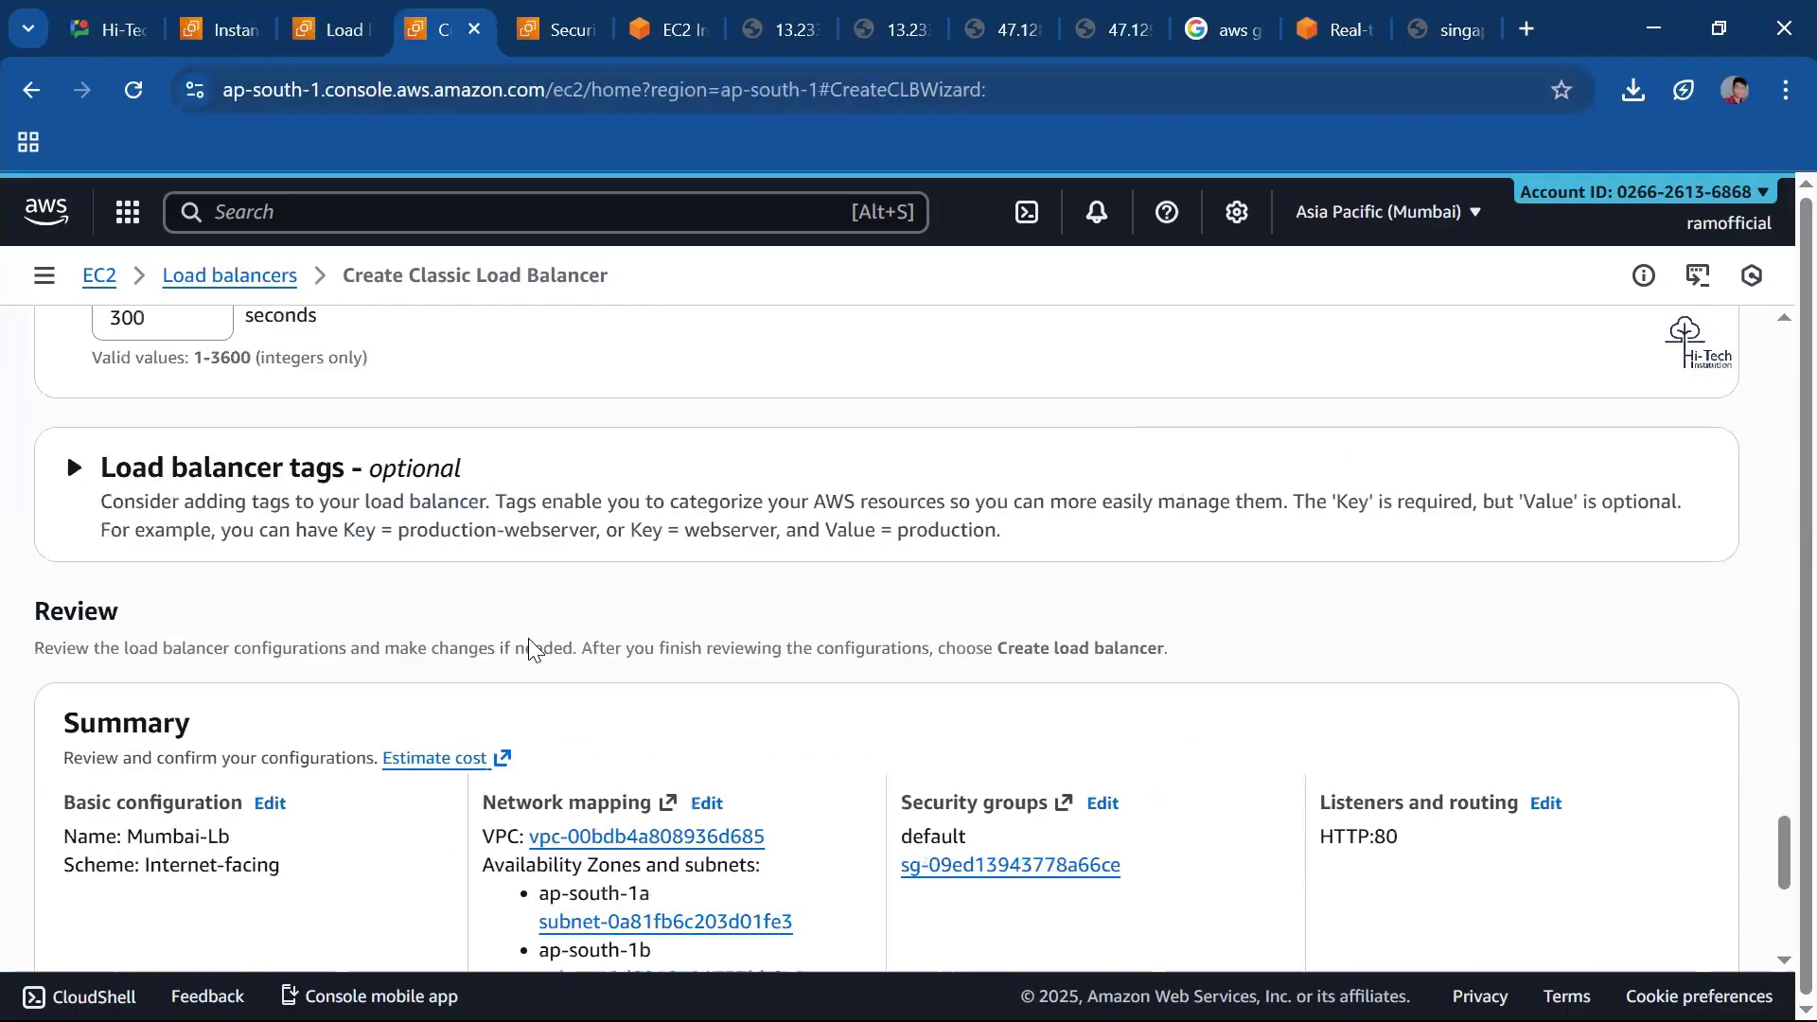
{"action": "scroll", "coordinate": [528, 644], "scroll_direction": "down", "scroll_amount": 3}
{"action": "scroll", "coordinate": [528, 643], "scroll_direction": "down", "scroll_amount": 2}
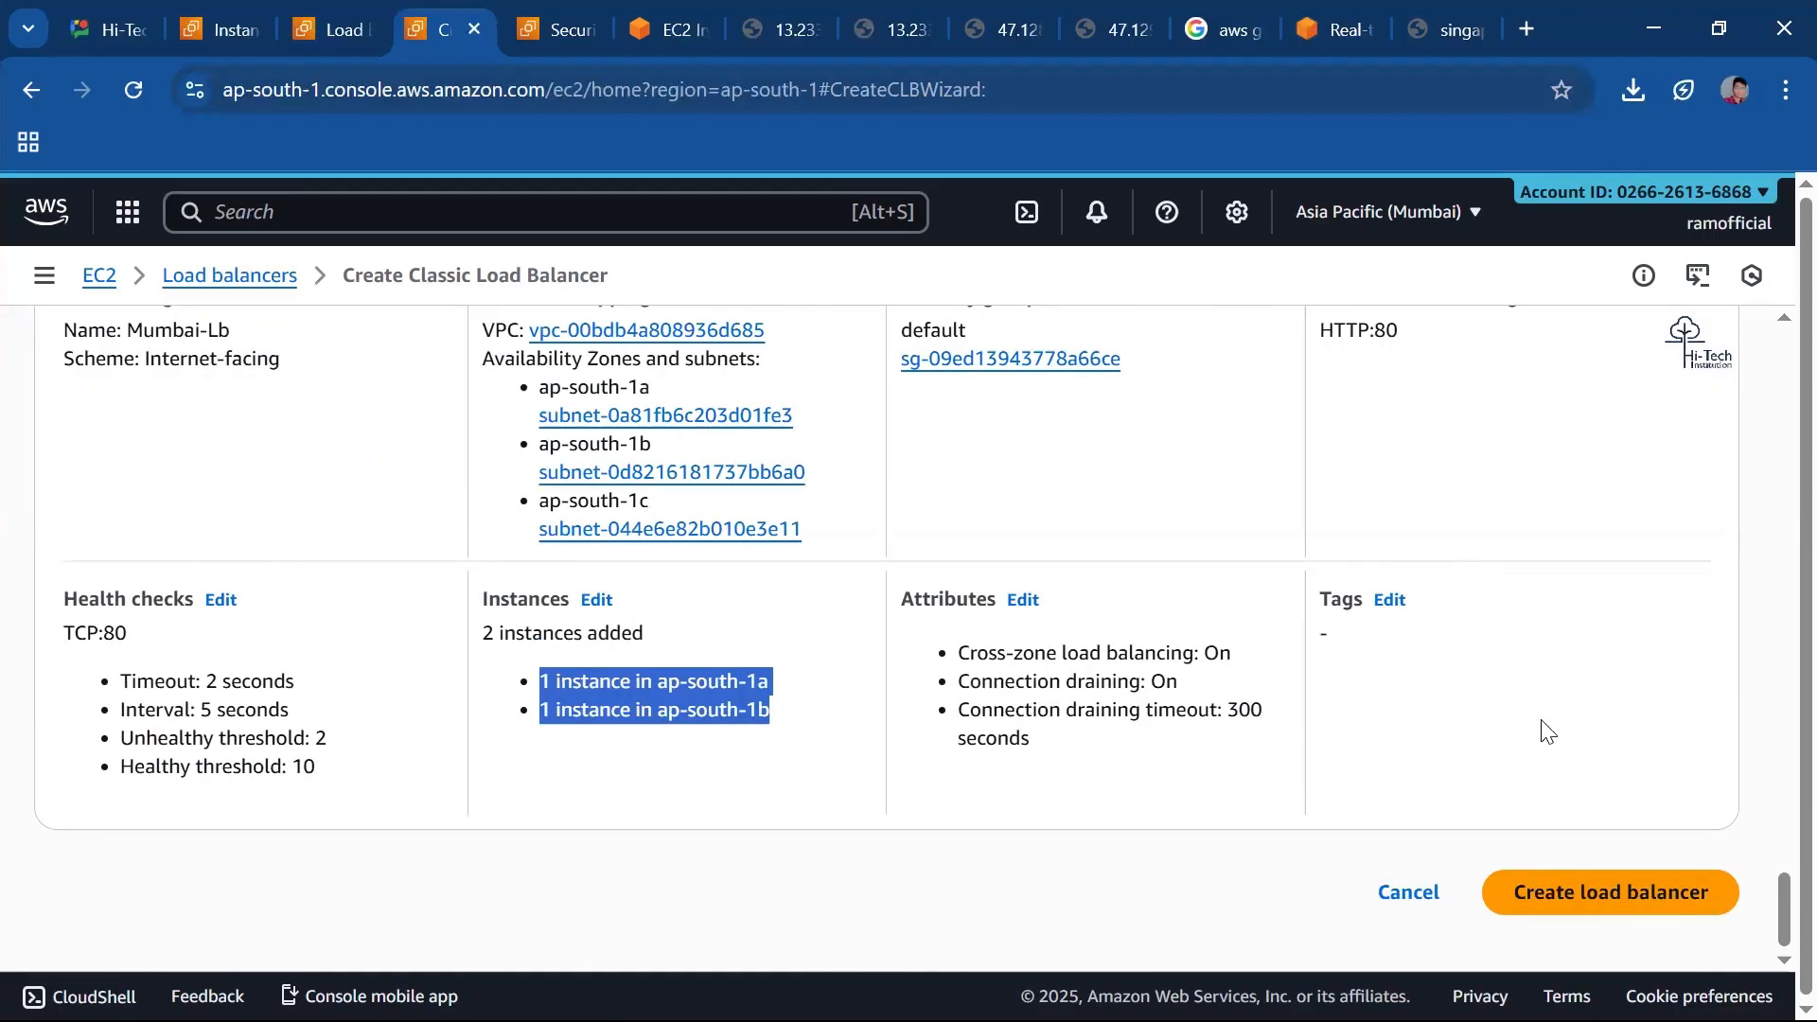
{"action": "left_click", "coordinate": [1596, 873]}
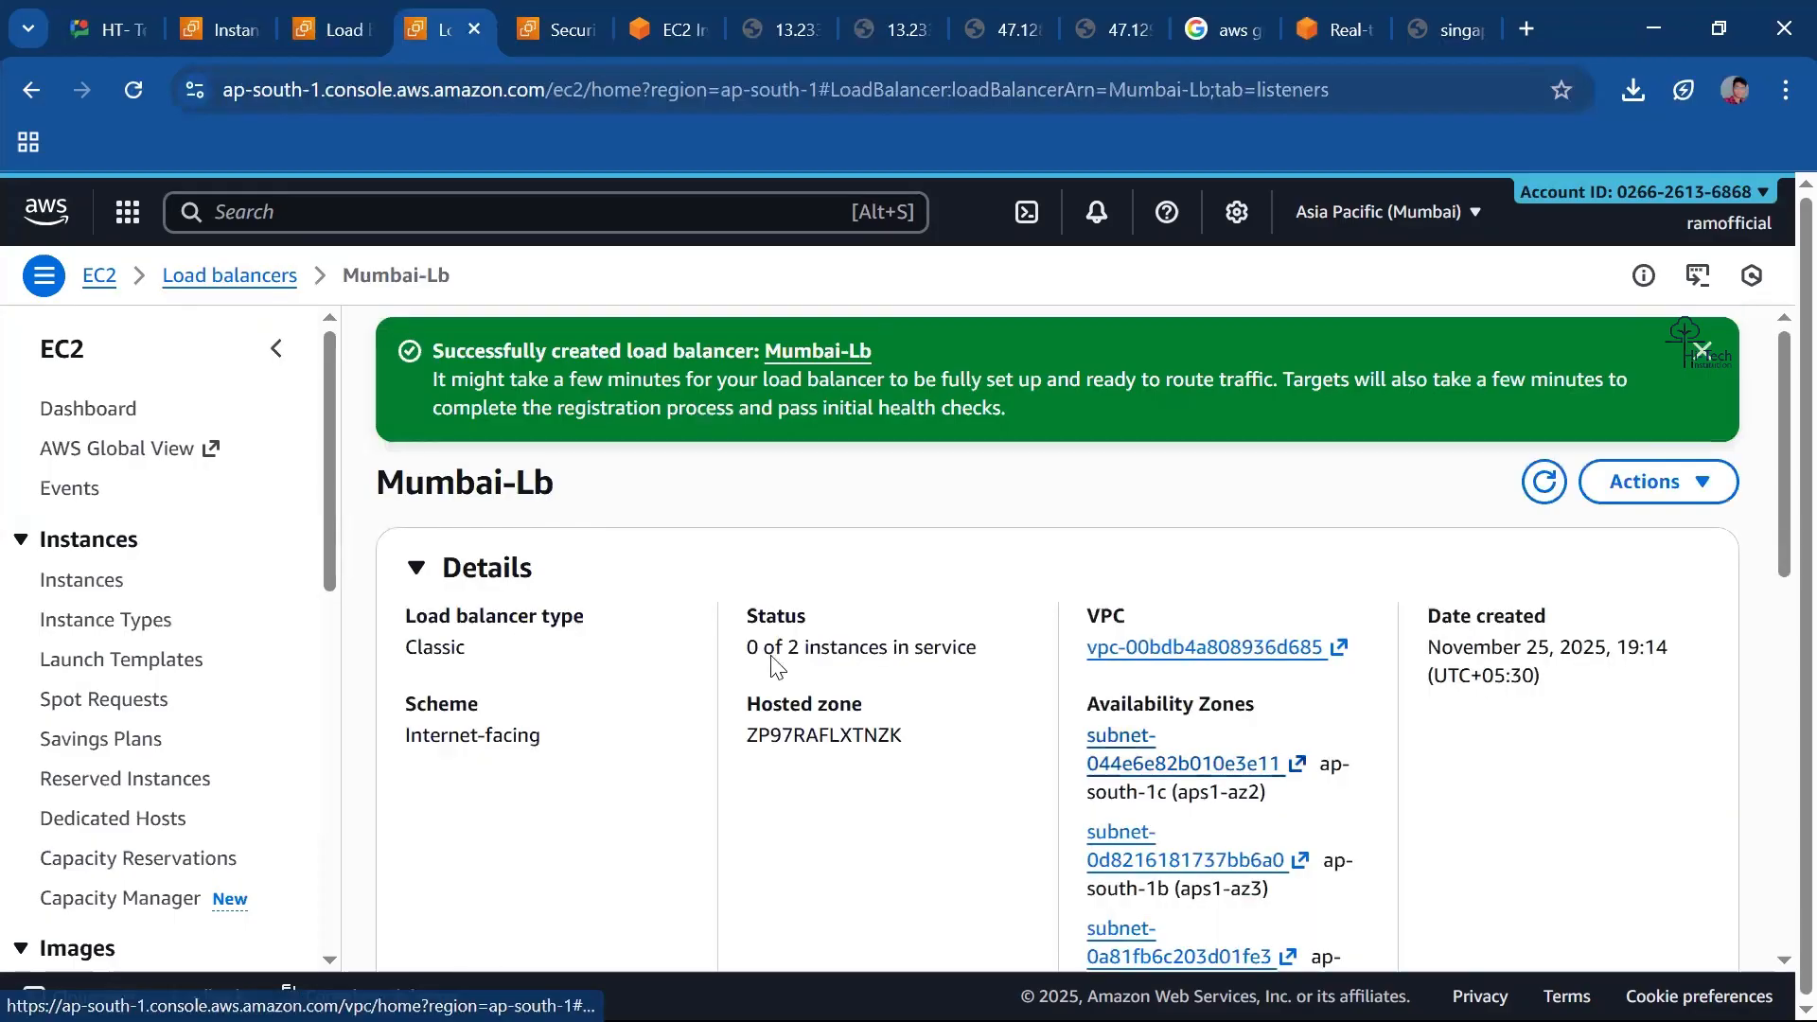
Check the status of Mumbai-Lb and open the default security group attached to it.
{"action": "left_click_drag", "start_coordinate": [741, 651], "coordinate": [776, 648]}
{"action": "left_click", "coordinate": [900, 655]}
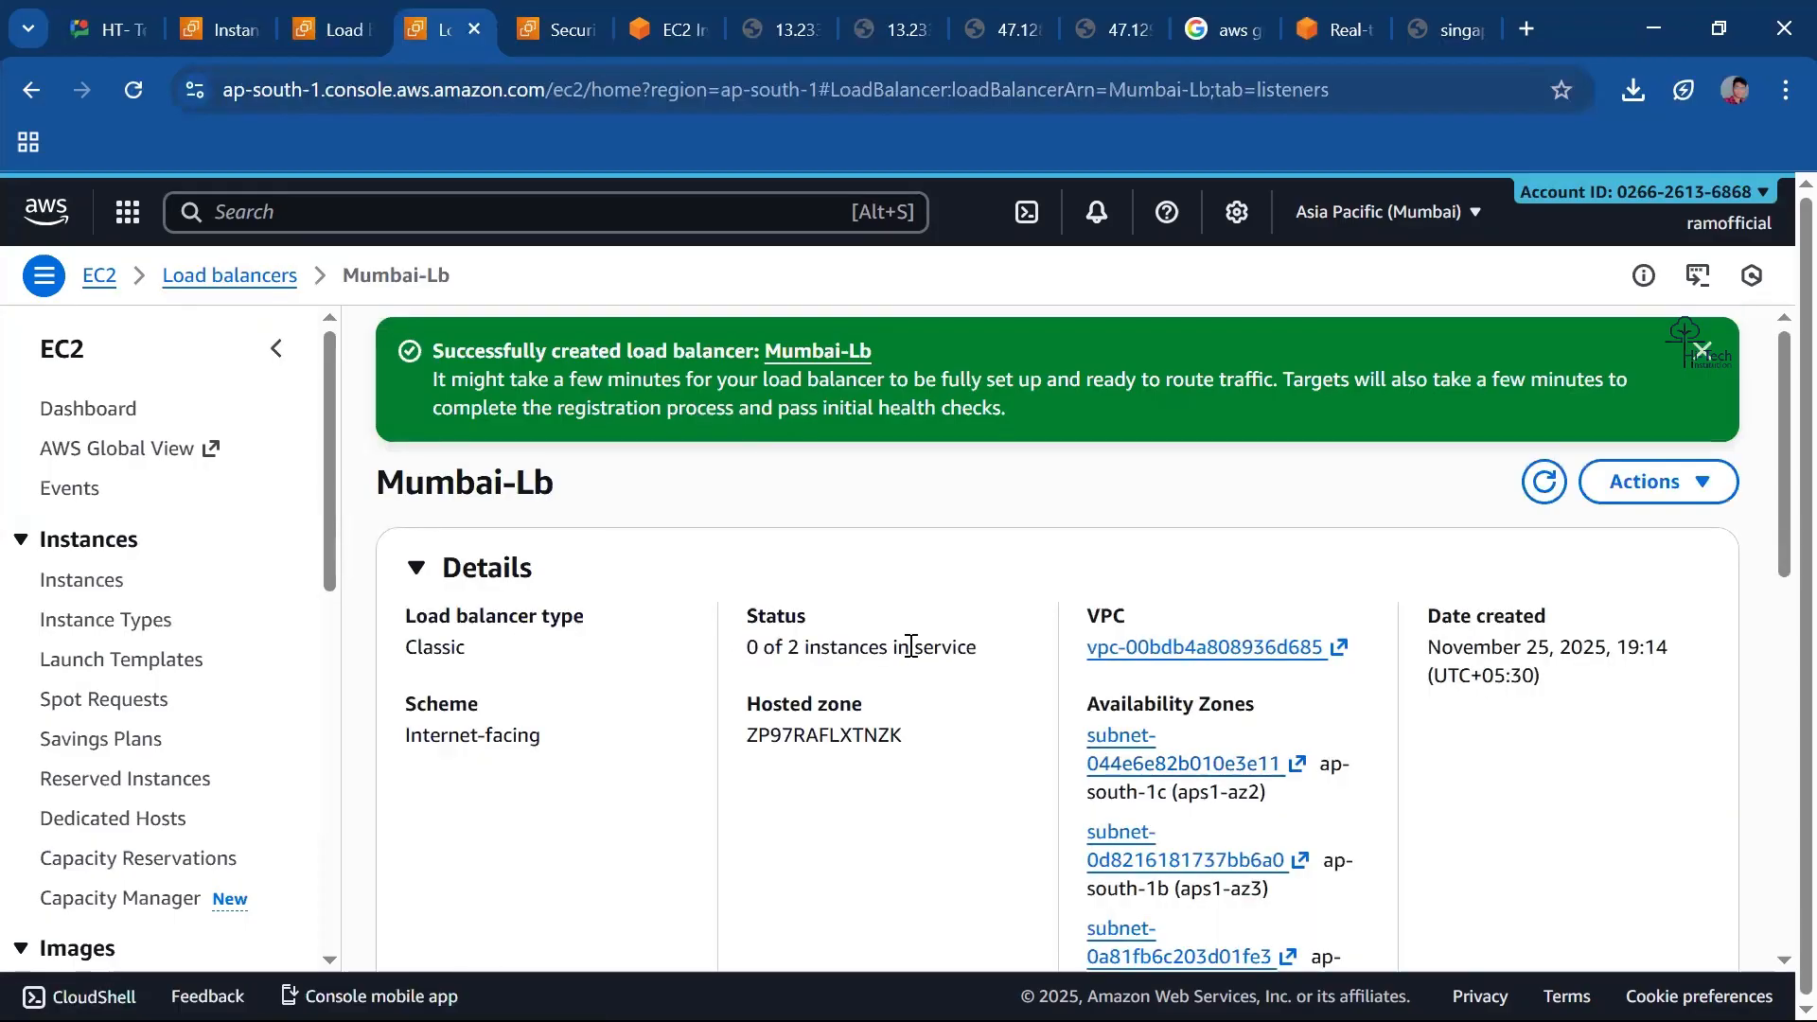
{"action": "scroll", "coordinate": [899, 681], "scroll_direction": "down", "scroll_amount": 3}
{"action": "scroll", "coordinate": [870, 804], "scroll_direction": "down", "scroll_amount": 3}
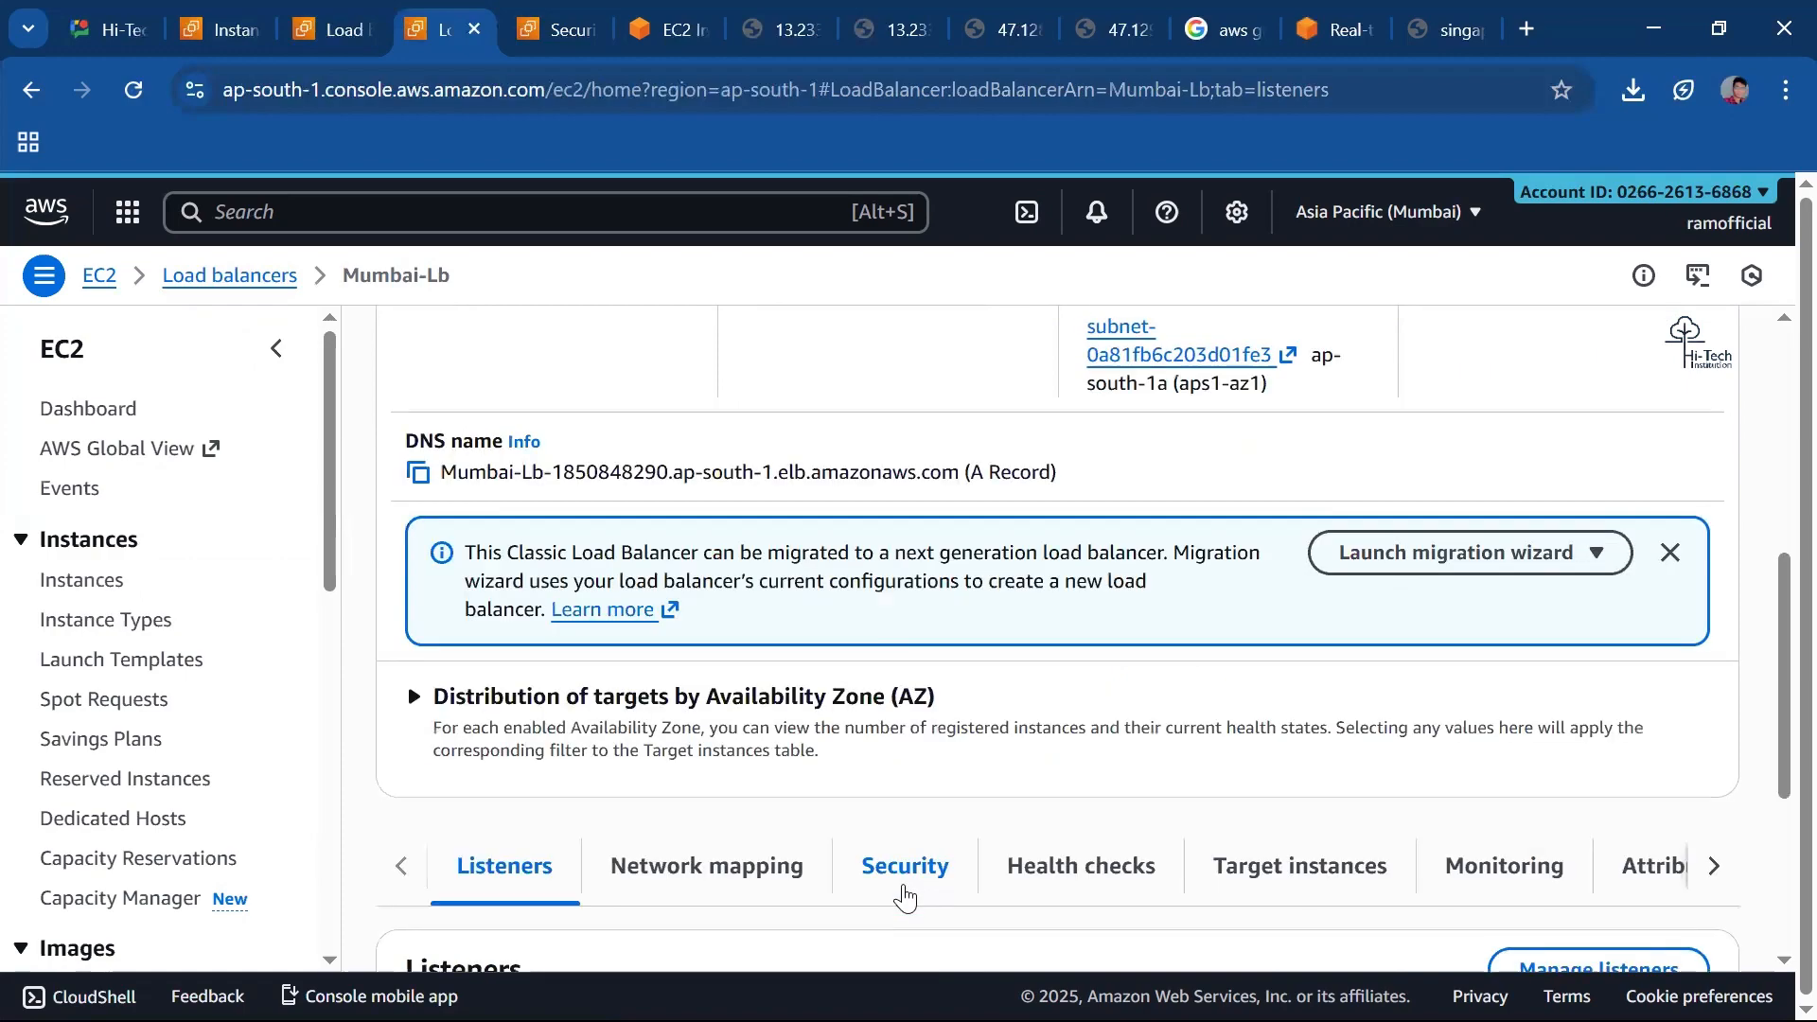
{"action": "left_click", "coordinate": [903, 870]}
{"action": "scroll", "coordinate": [488, 824], "scroll_direction": "down", "scroll_amount": 3}
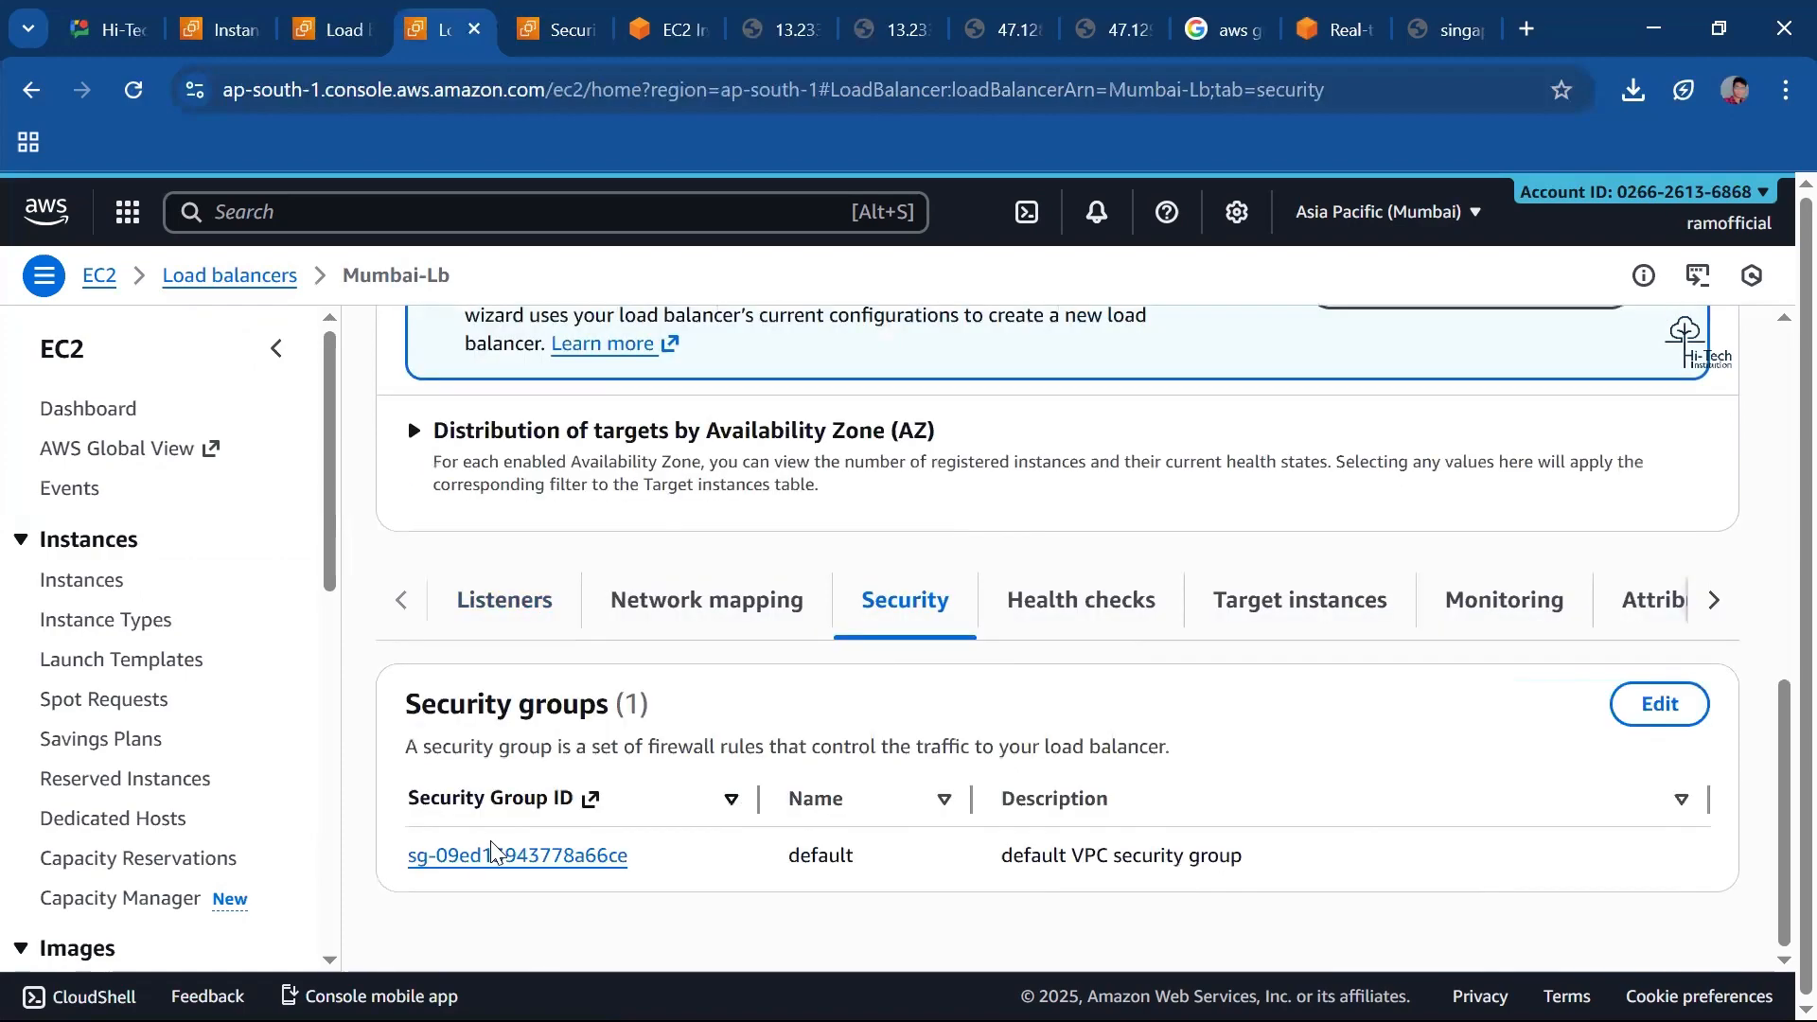
{"action": "left_click", "coordinate": [498, 858]}
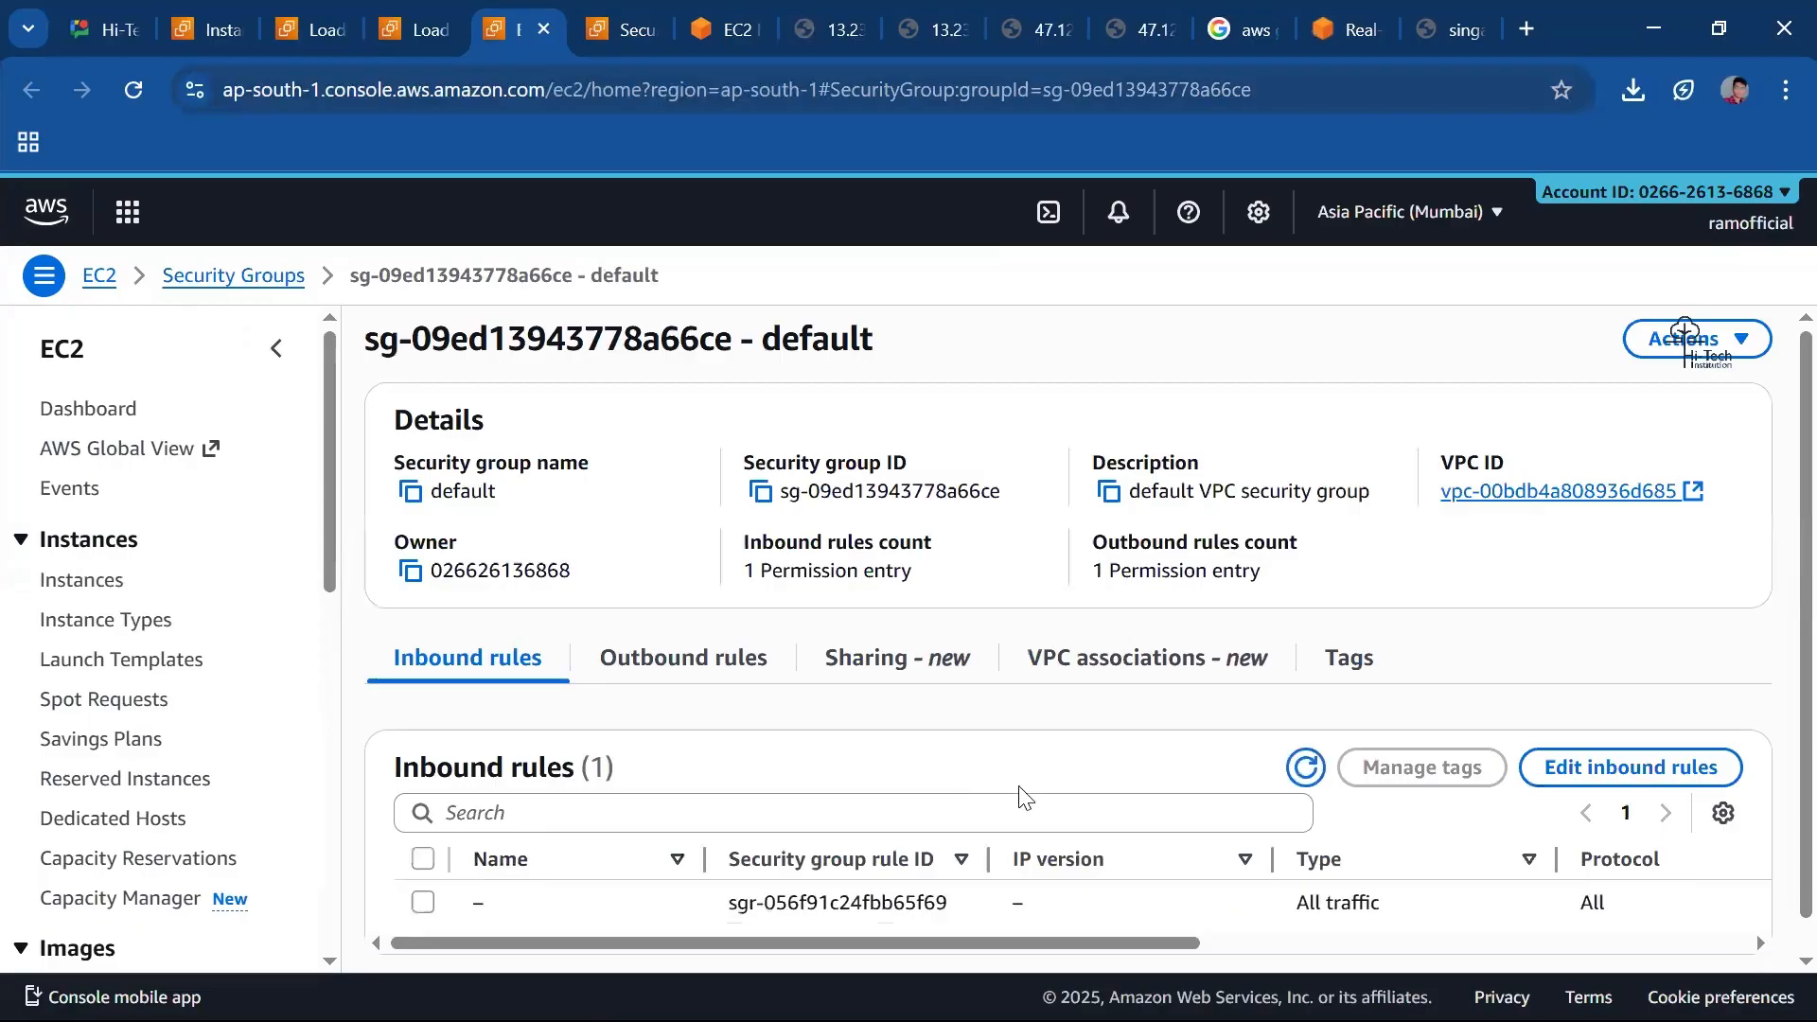
Add an inbound HTTP rule with source Anywhere-IPv4 to the default security group and save the rules.
{"action": "scroll", "coordinate": [1235, 871], "scroll_direction": "down", "scroll_amount": 1}
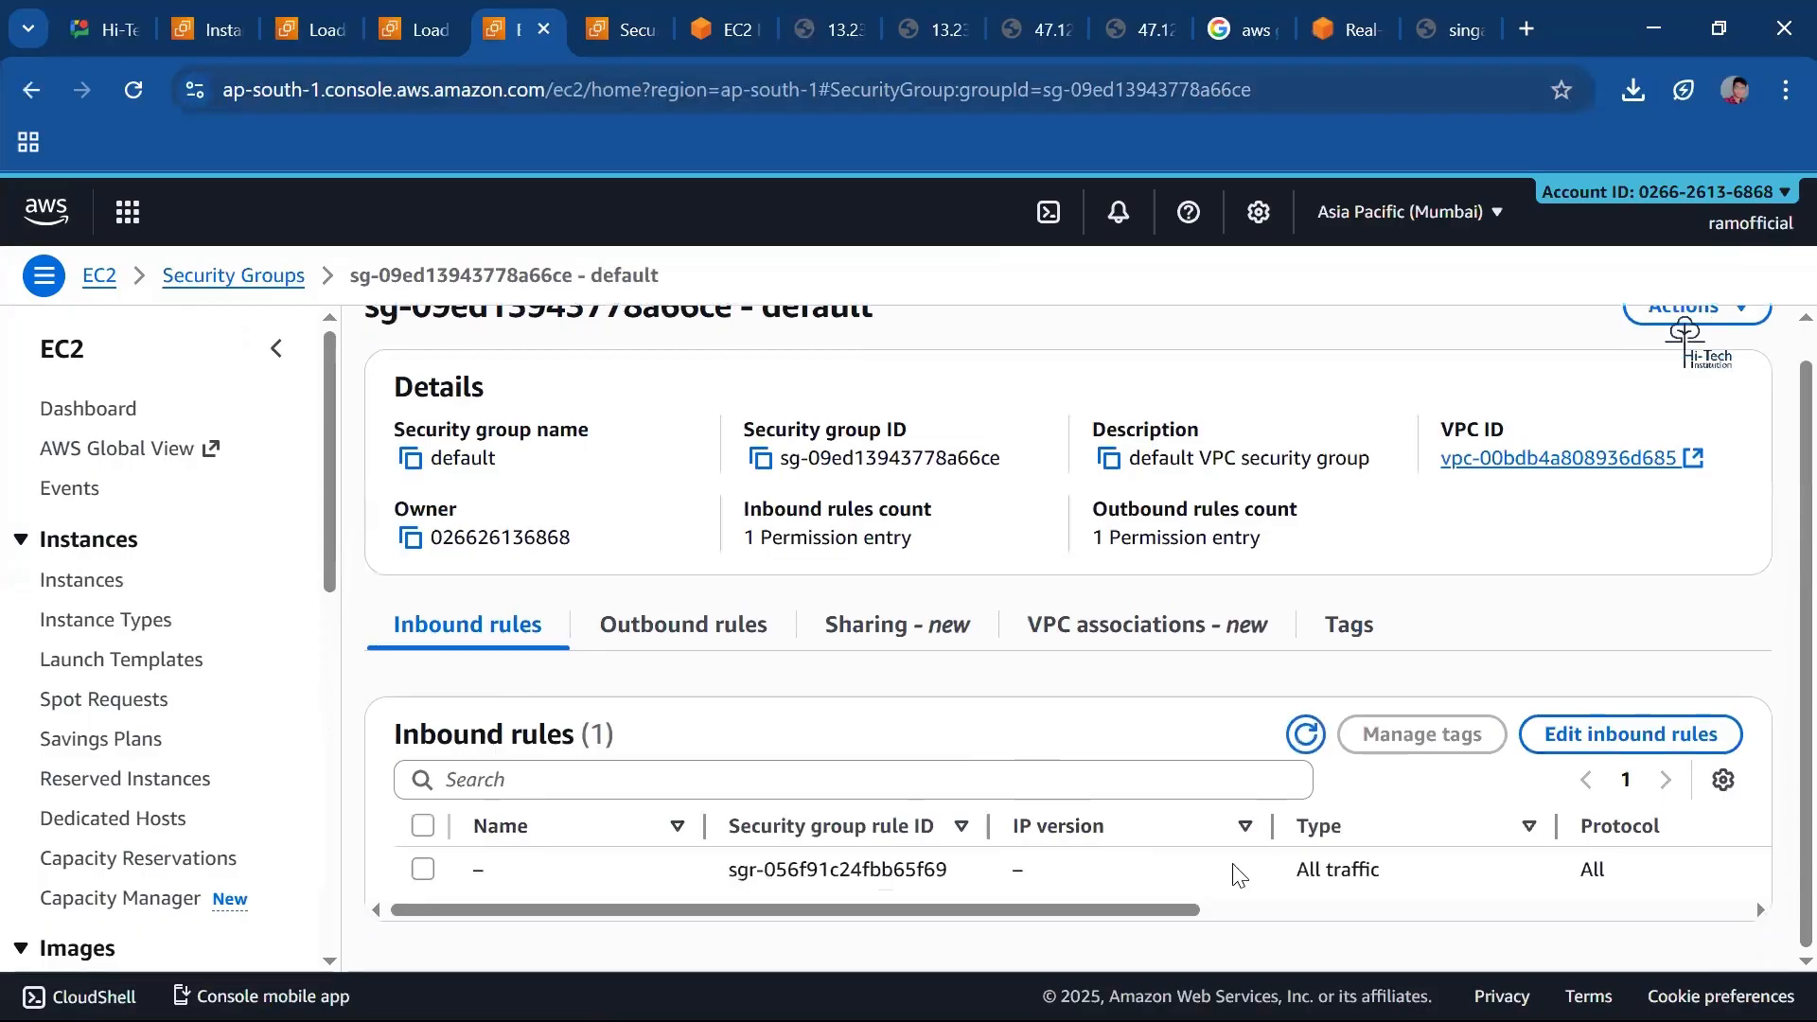
{"action": "left_click", "coordinate": [1560, 752]}
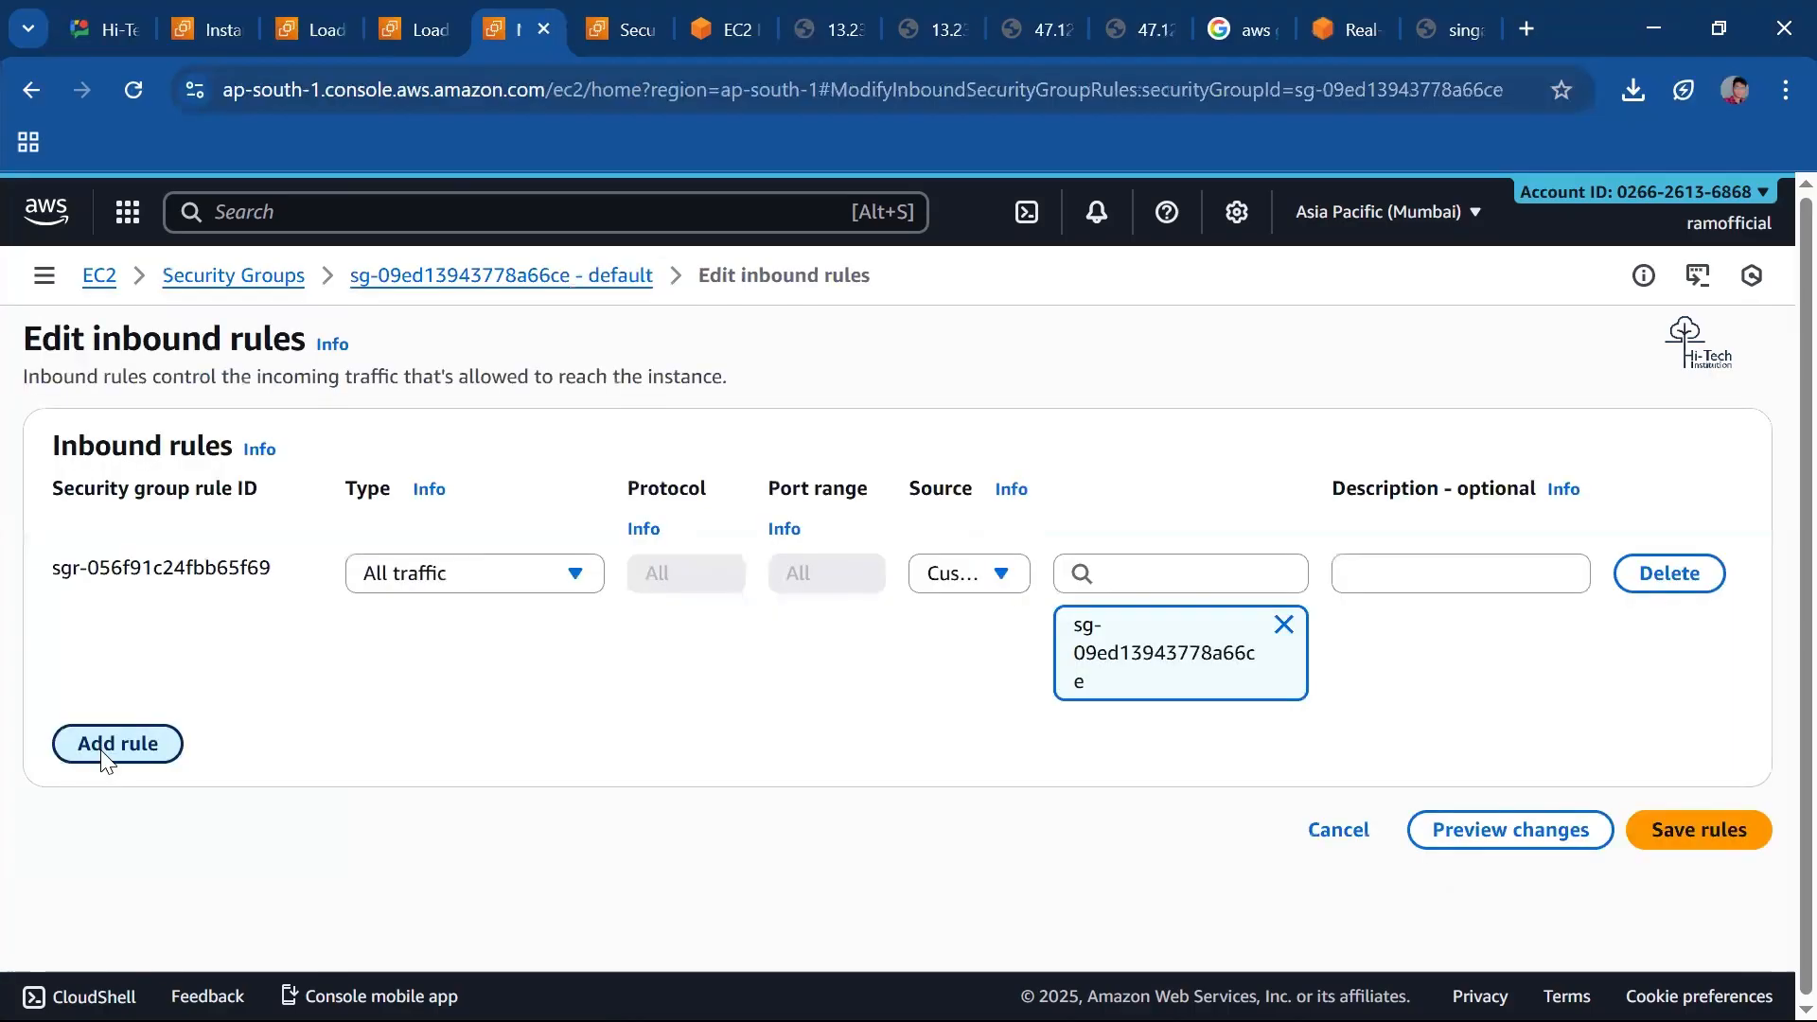
{"action": "left_click", "coordinate": [102, 757]}
{"action": "left_click", "coordinate": [441, 738]}
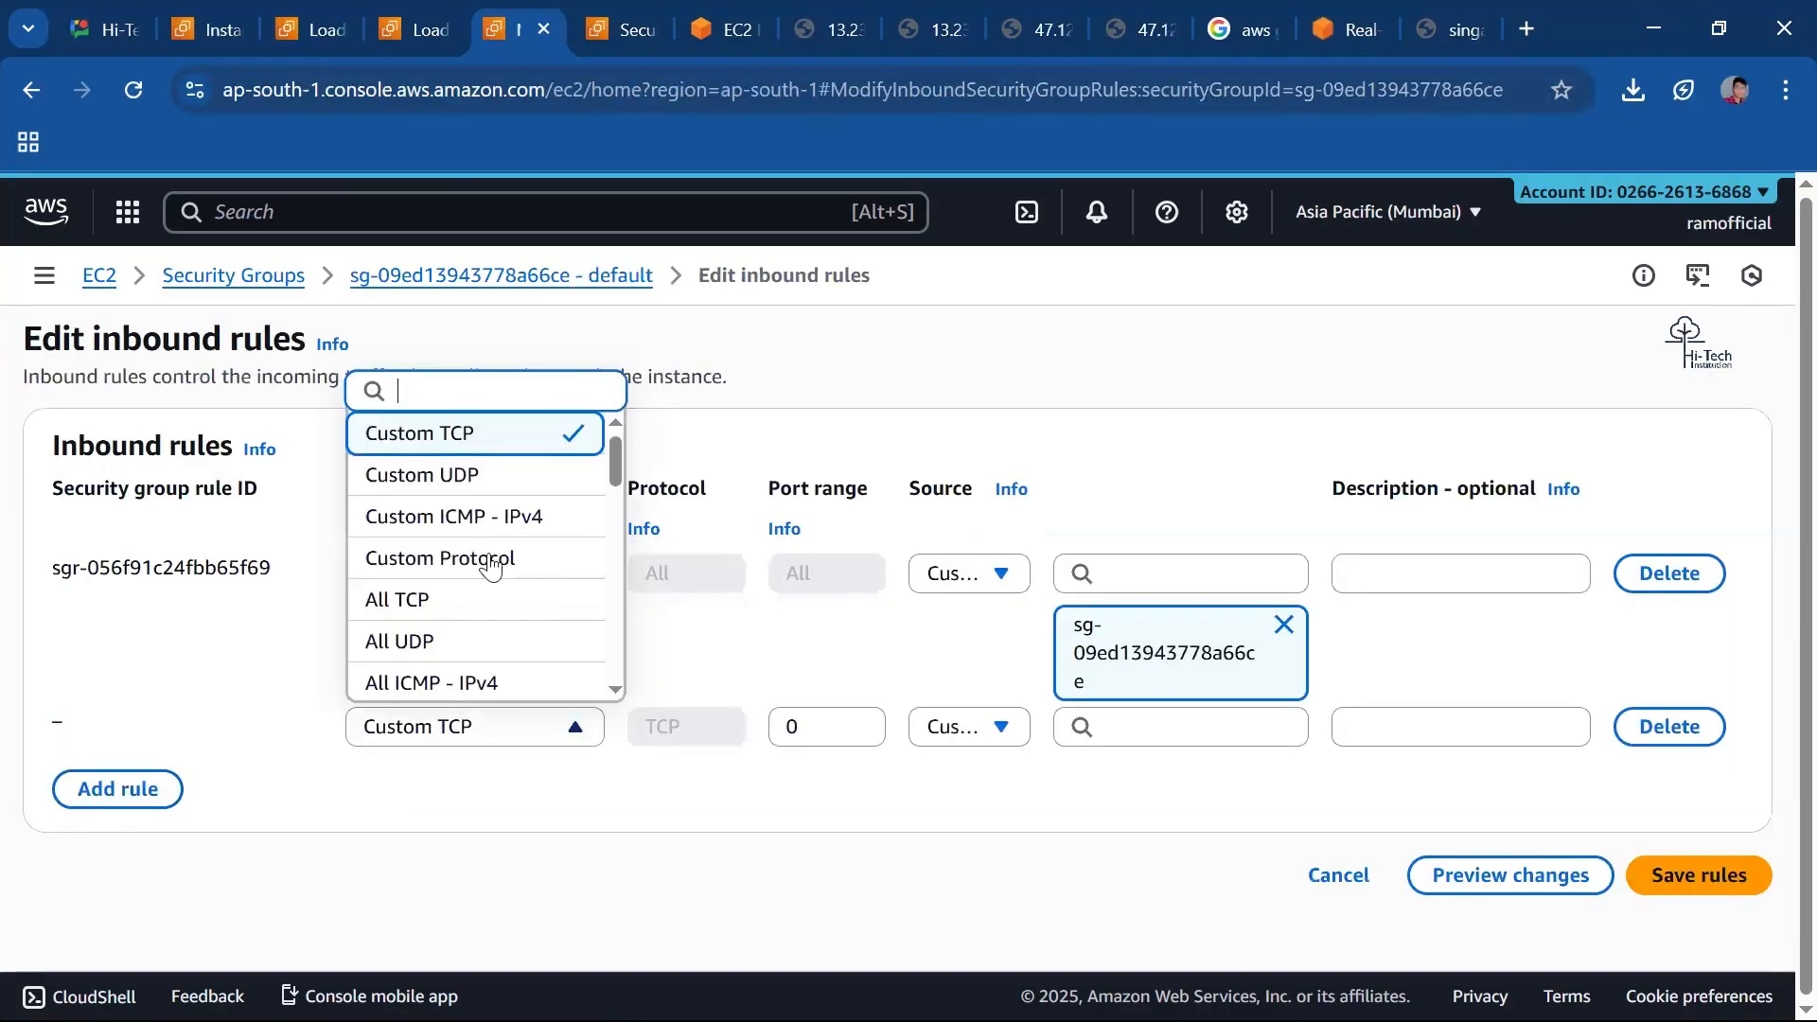
{"action": "scroll", "coordinate": [487, 565], "scroll_direction": "down", "scroll_amount": 2}
{"action": "scroll", "coordinate": [467, 646], "scroll_direction": "down", "scroll_amount": 2}
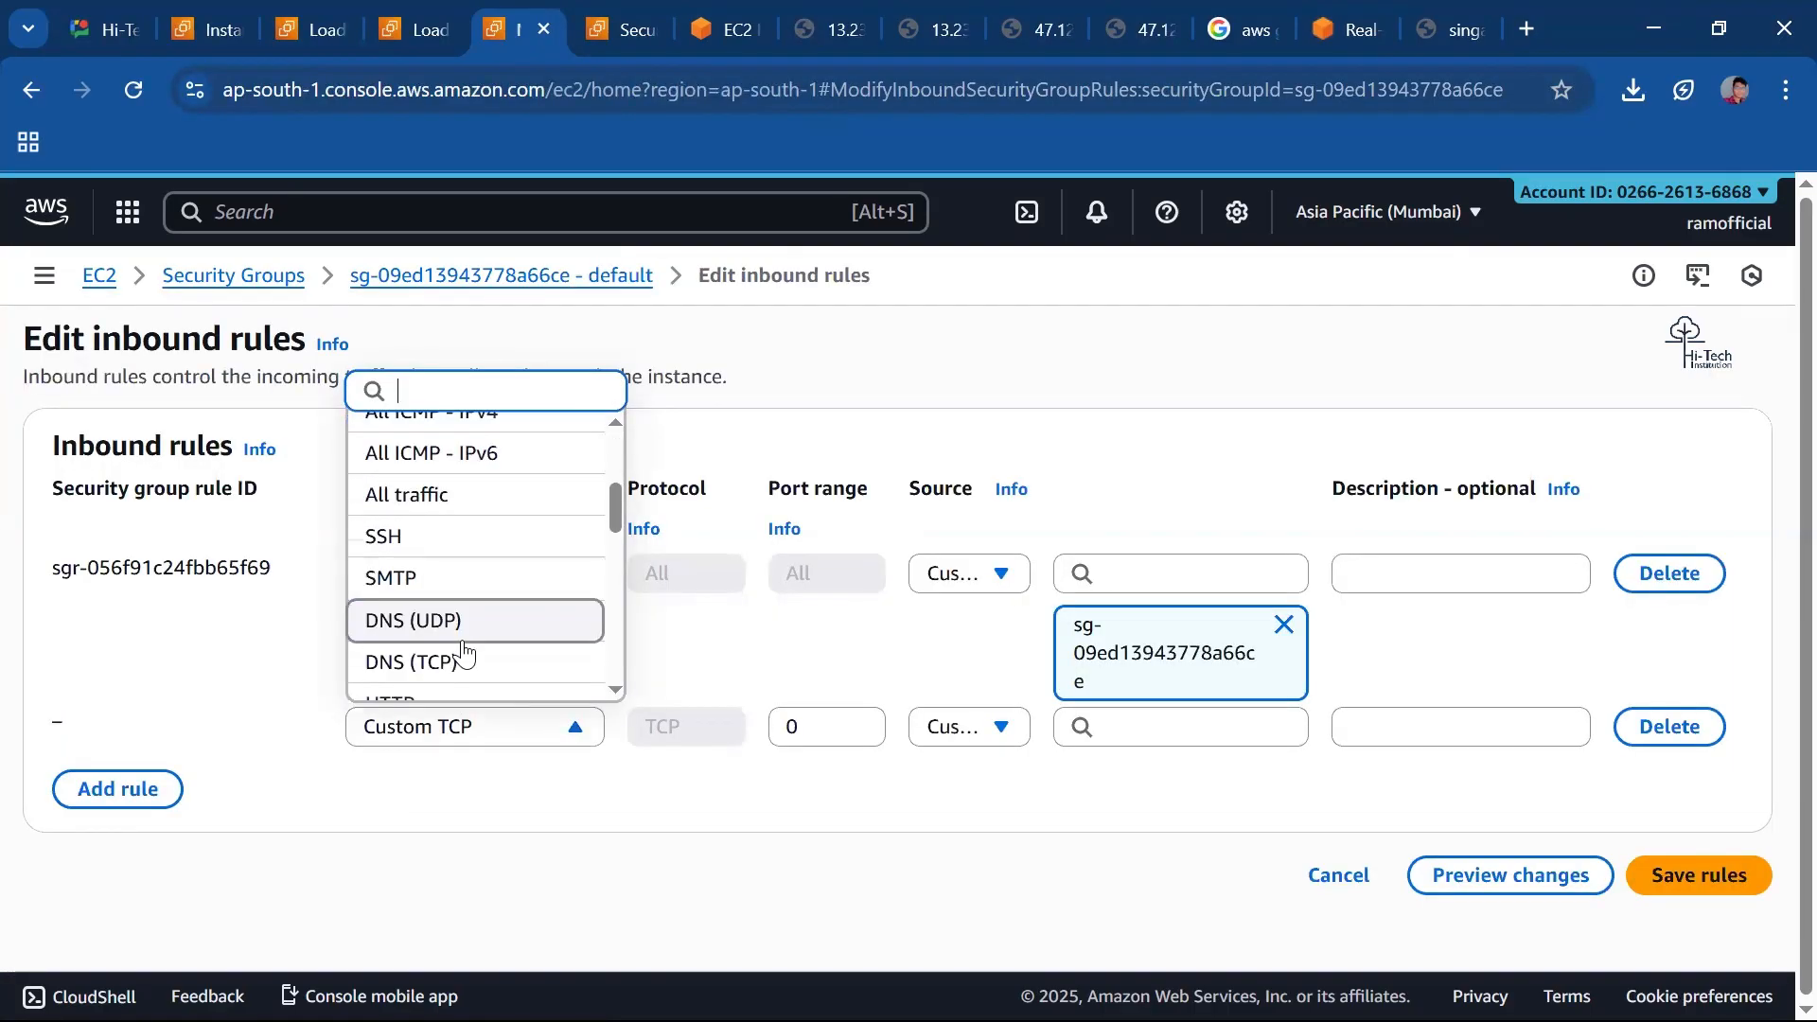
{"action": "scroll", "coordinate": [467, 553], "scroll_direction": "down", "scroll_amount": 2}
{"action": "left_click", "coordinate": [470, 543]}
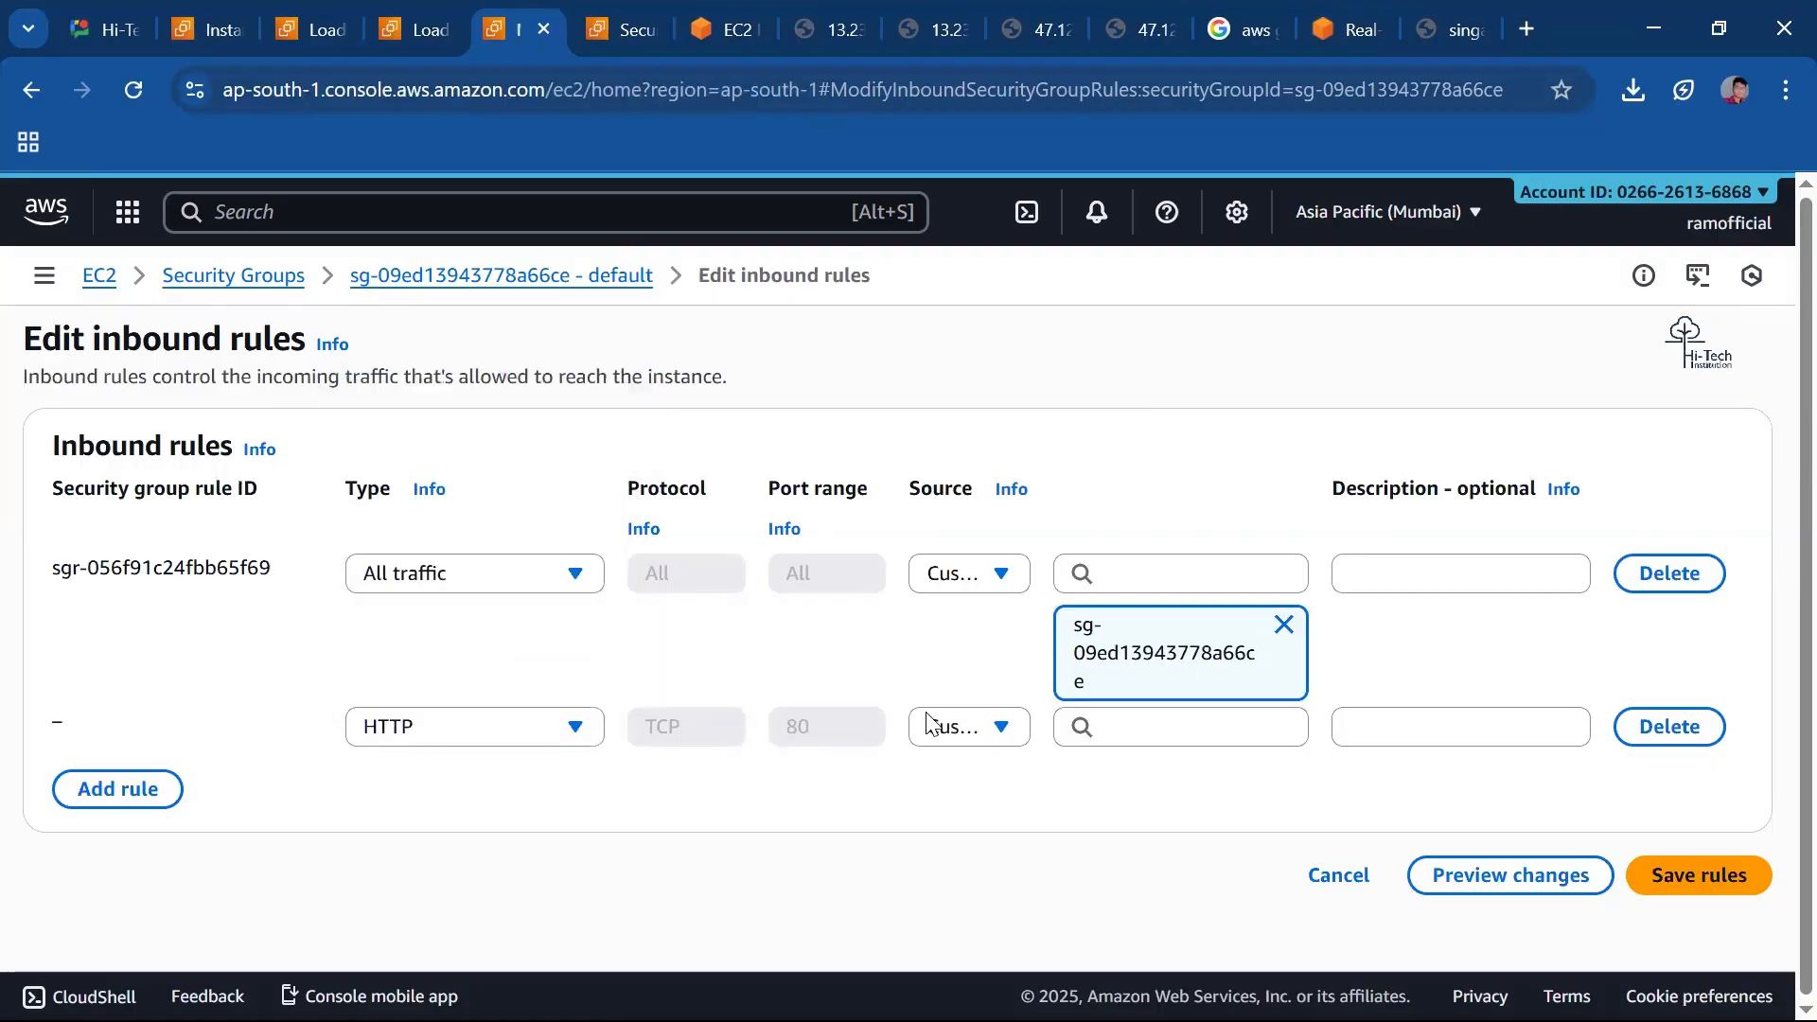
{"action": "left_click", "coordinate": [951, 727]}
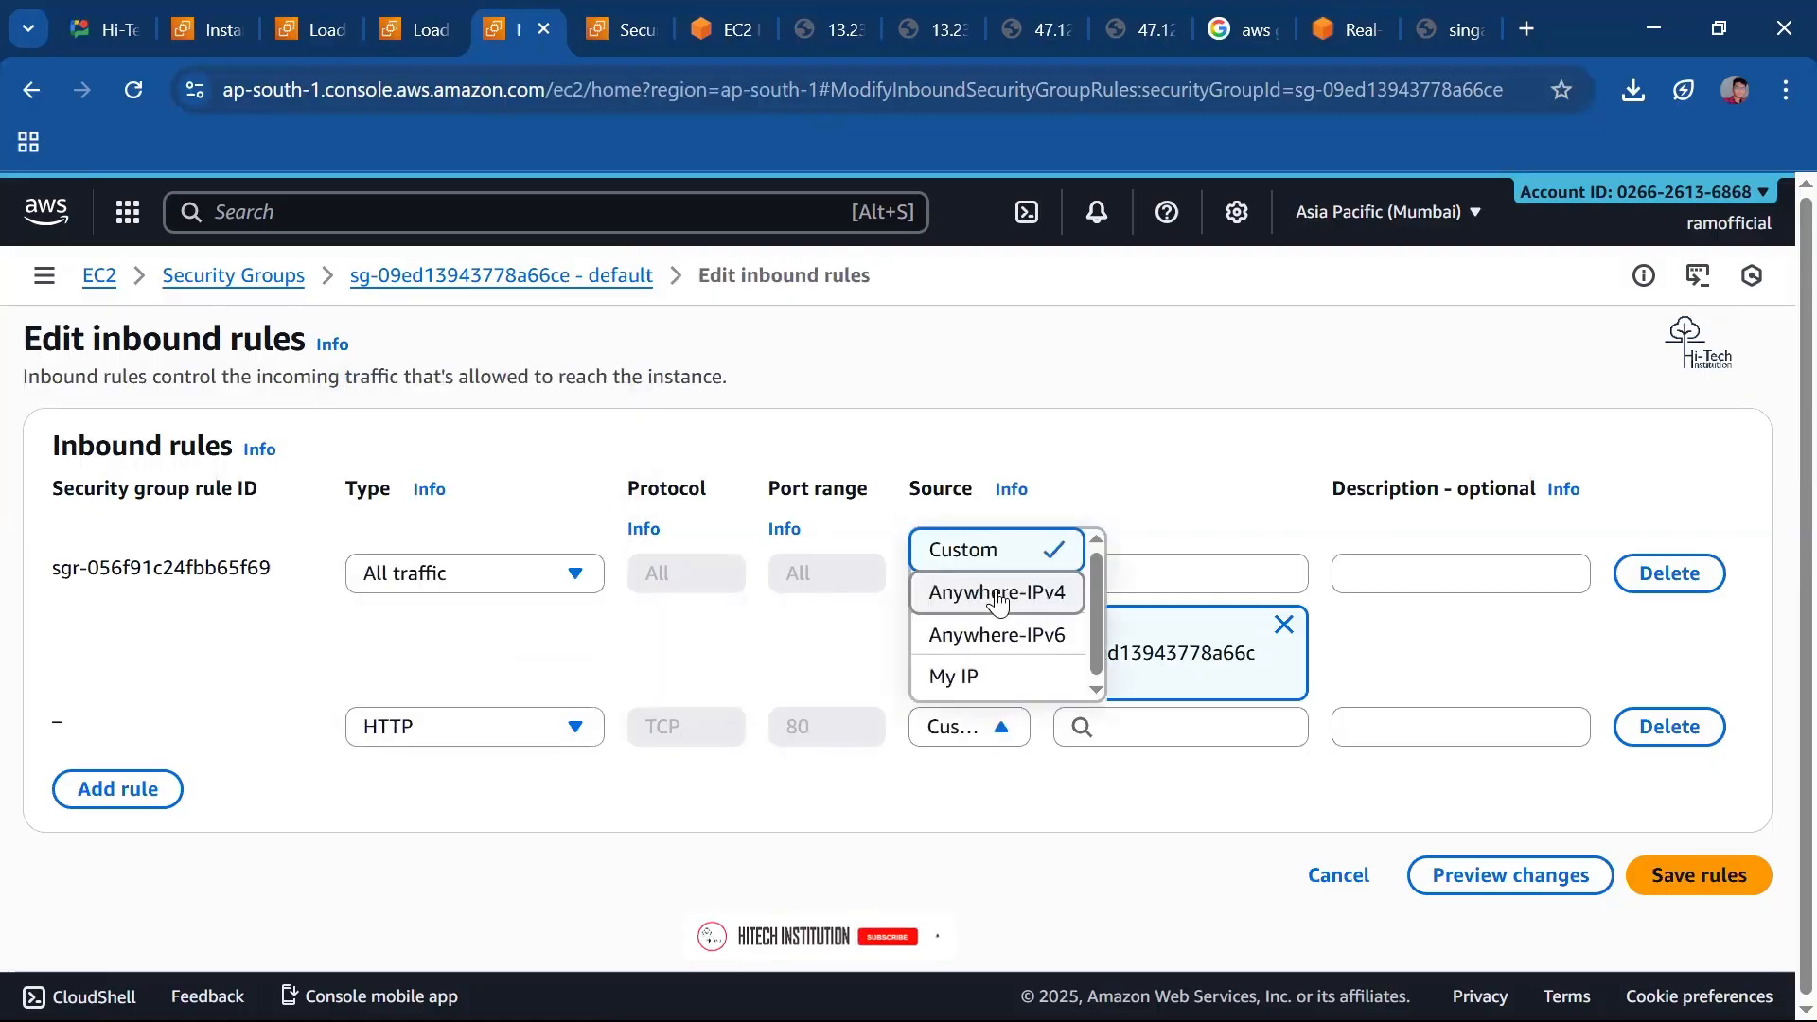
{"action": "key", "text": "Return"}
{"action": "scroll", "coordinate": [1533, 827], "scroll_direction": "down", "scroll_amount": 1}
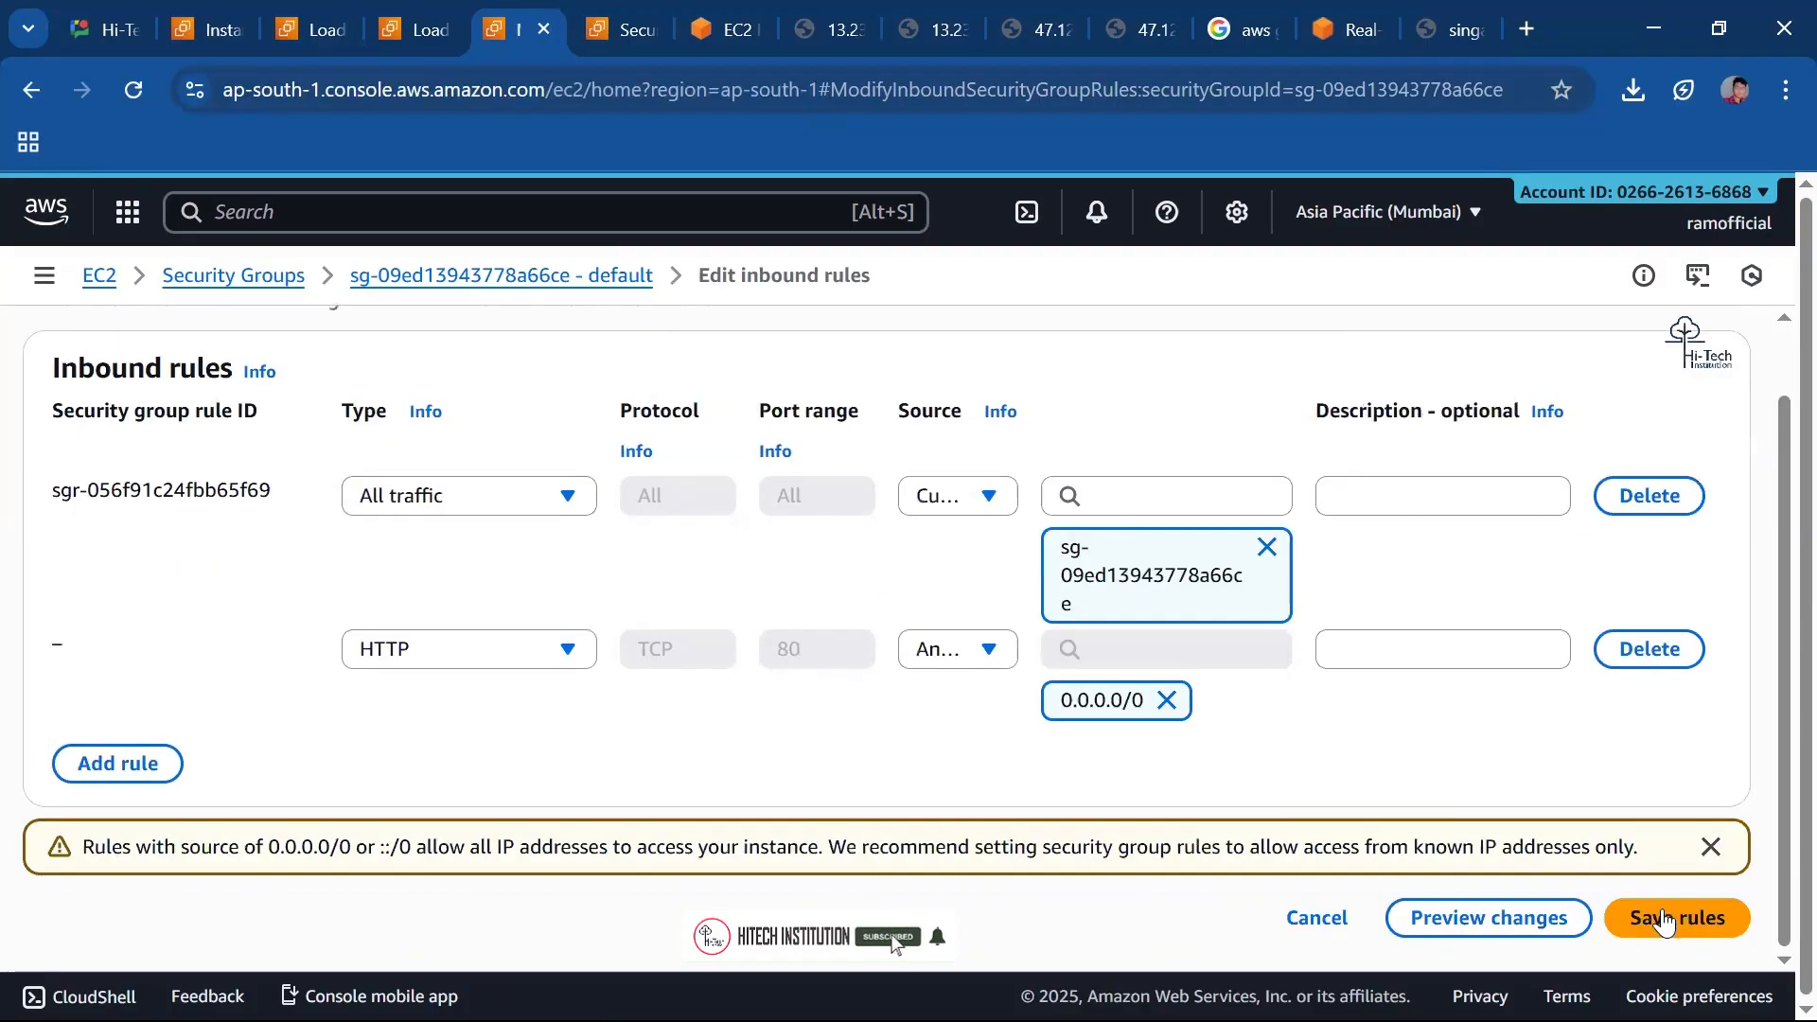
{"action": "left_click", "coordinate": [1661, 908]}
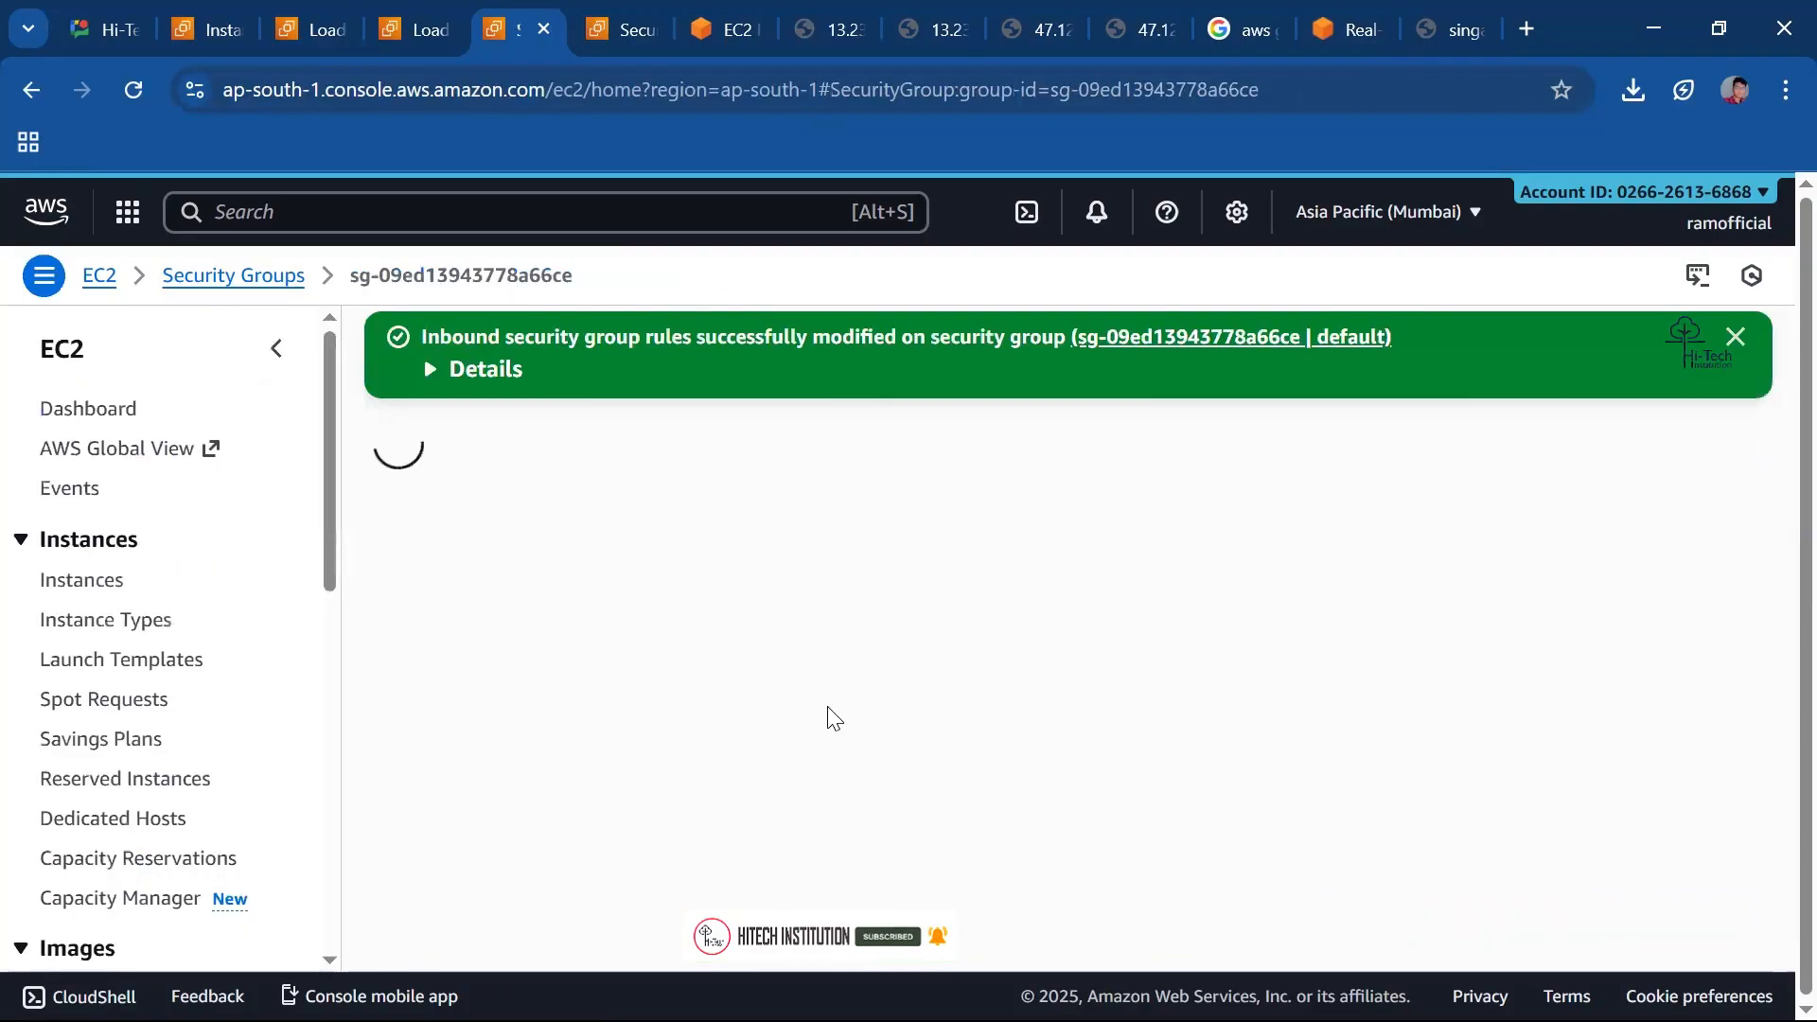
{"action": "scroll", "coordinate": [852, 719], "scroll_direction": "down", "scroll_amount": 2}
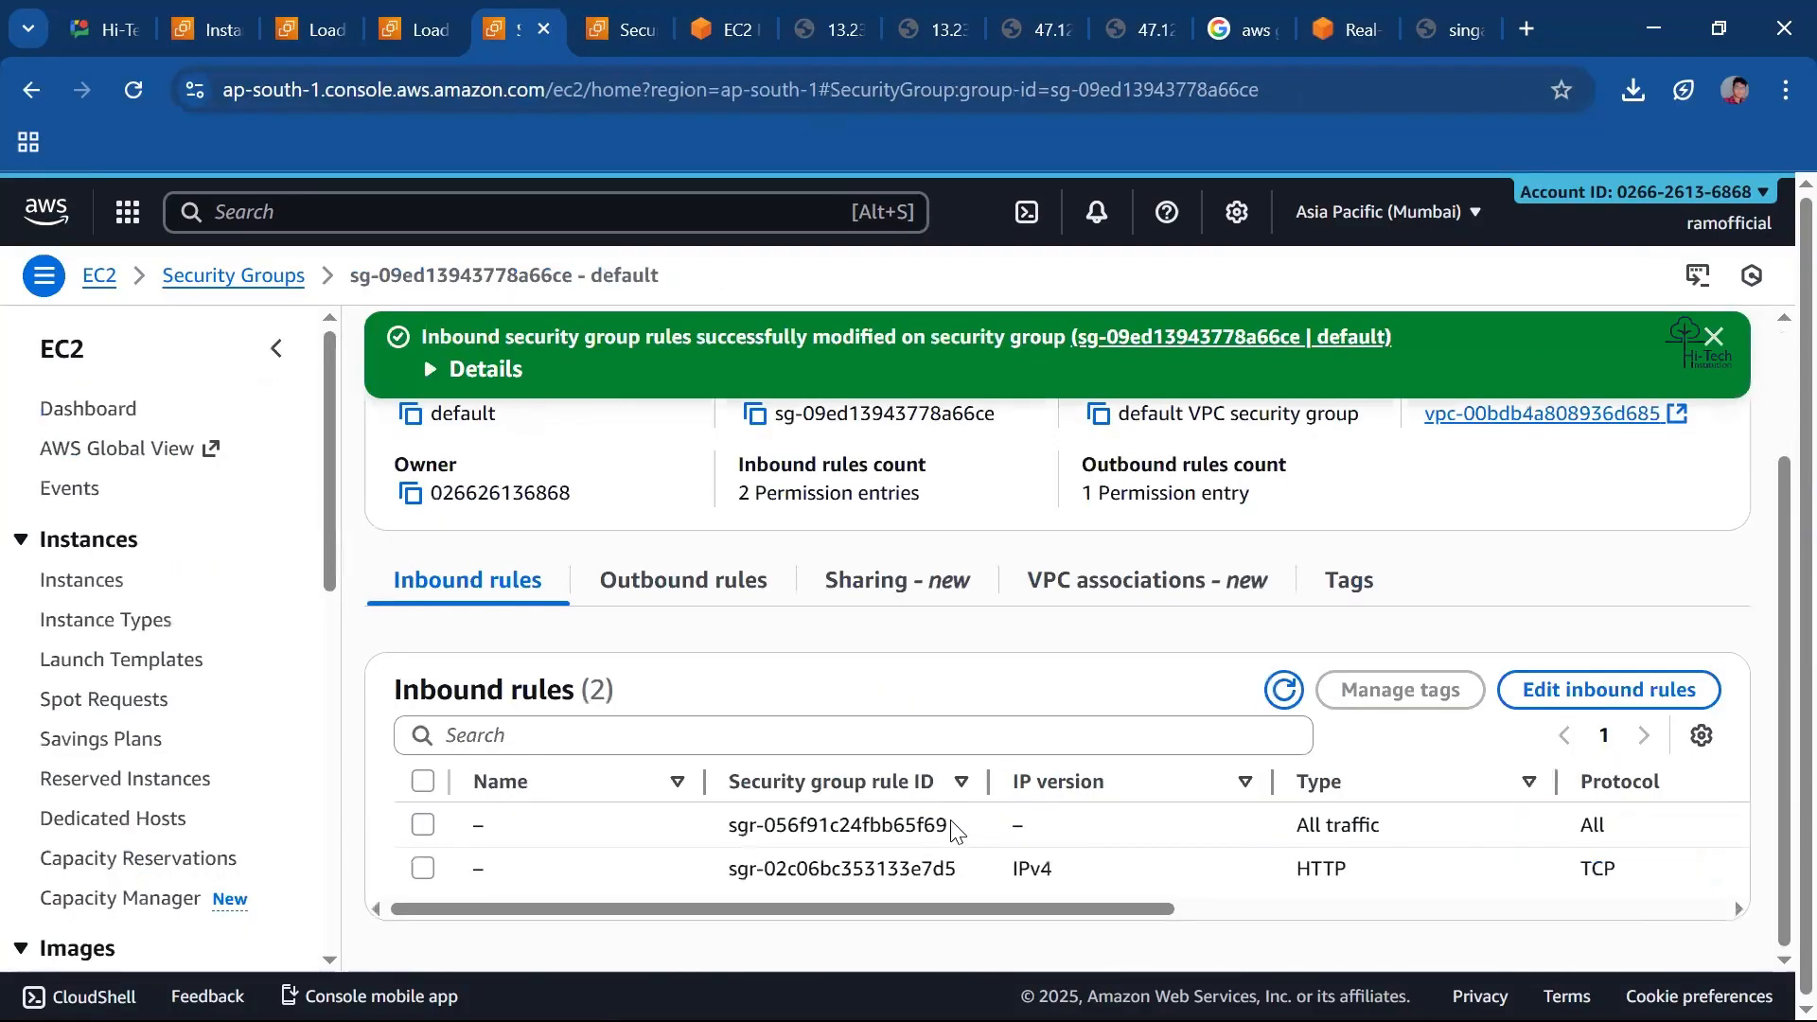
Return to Mumbai-Lb, view its listeners, and refresh the target instances to check their health status.
{"action": "left_click", "coordinate": [379, 19]}
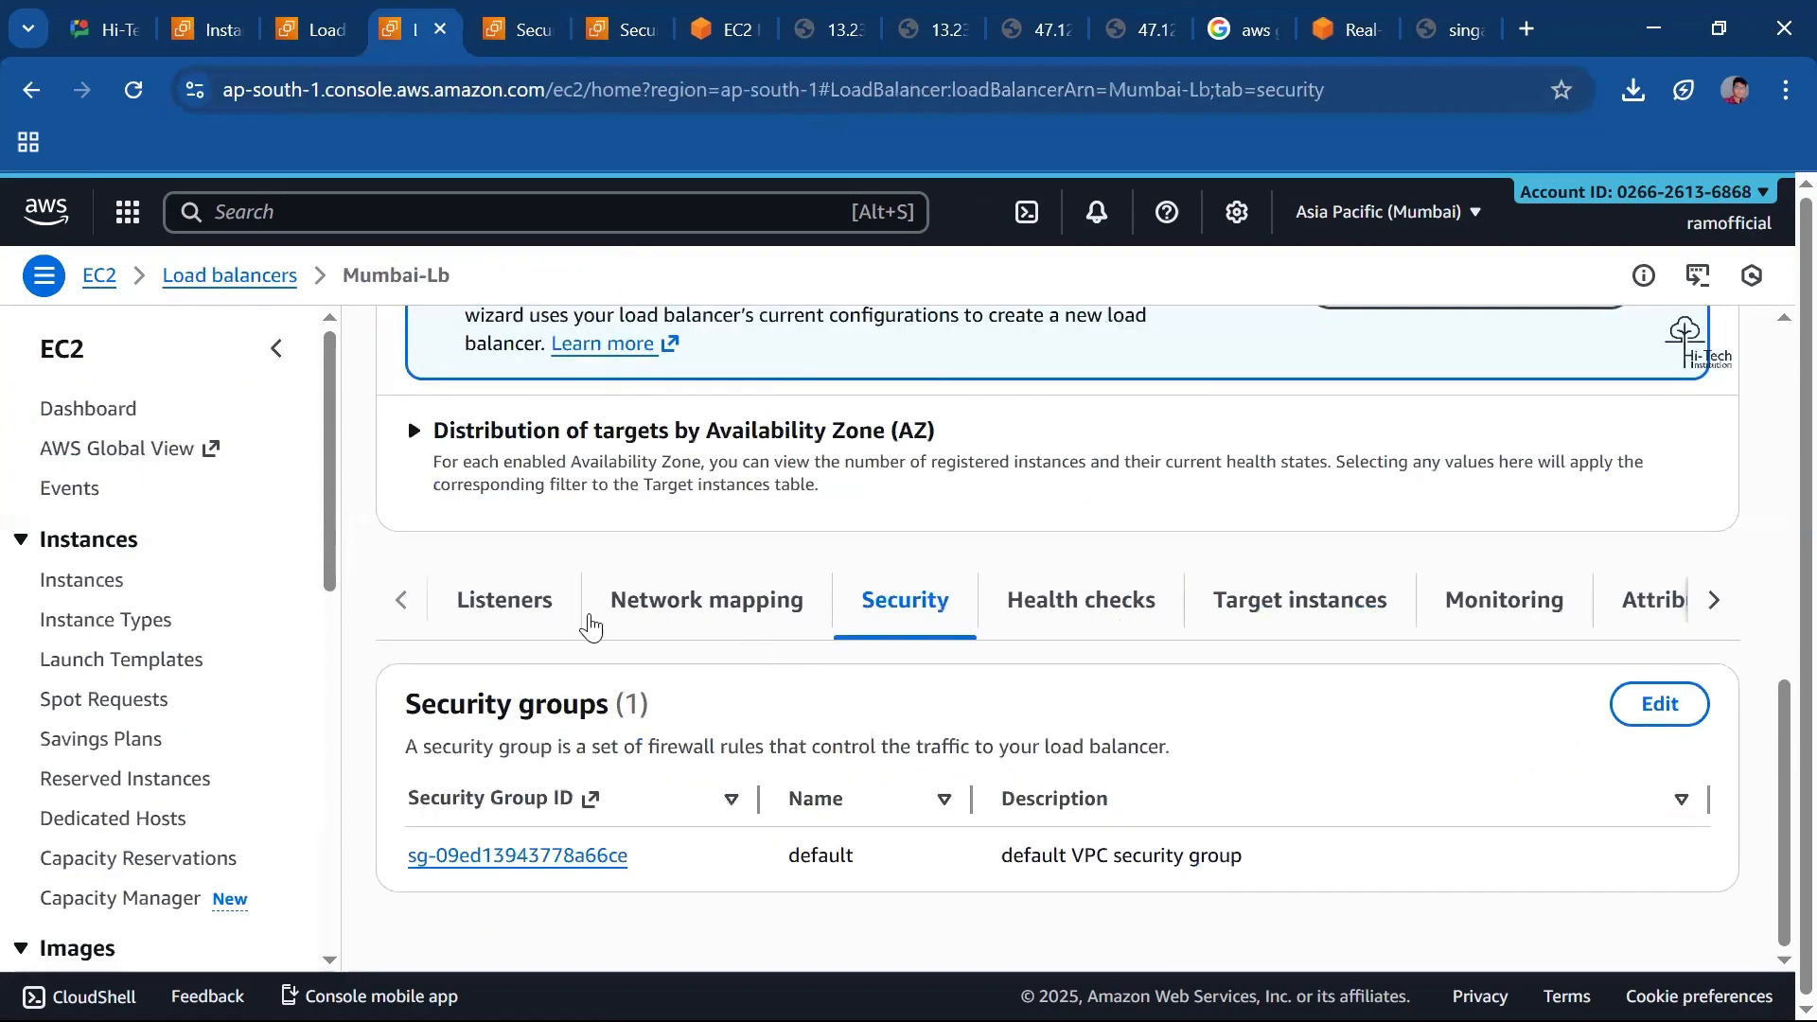
{"action": "left_click", "coordinate": [507, 614]}
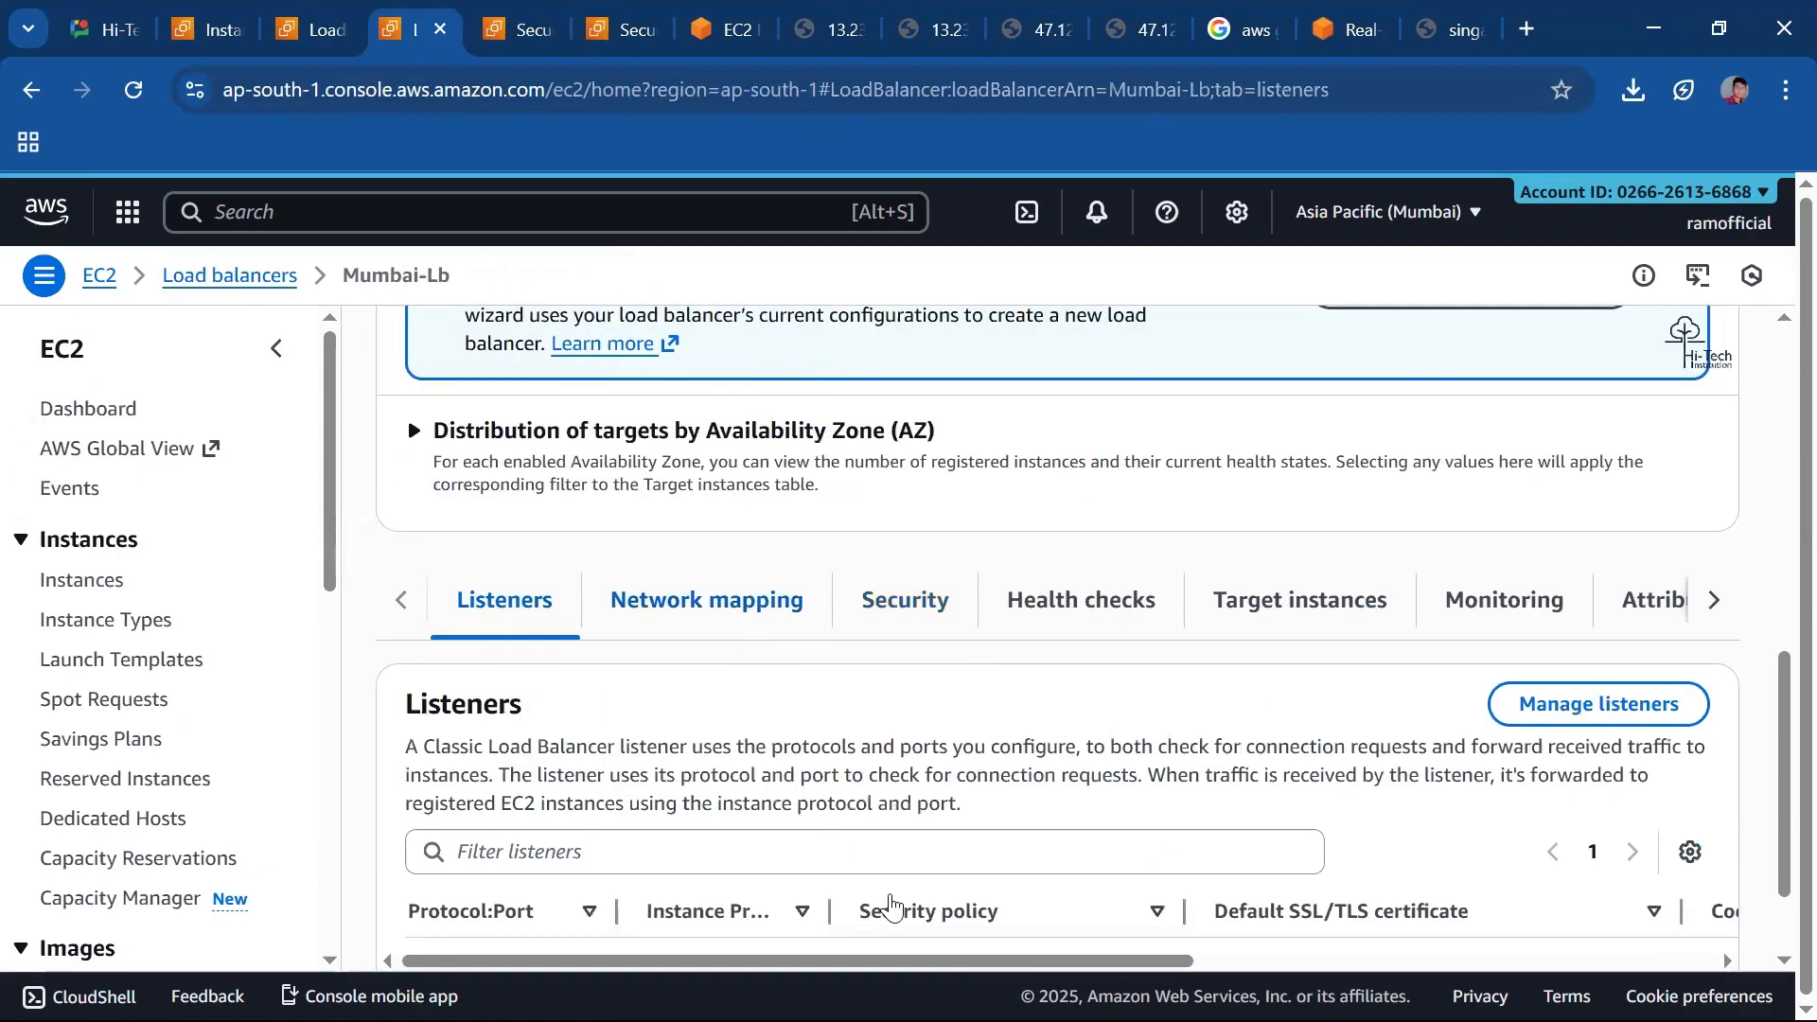
{"action": "scroll", "coordinate": [994, 677], "scroll_direction": "down", "scroll_amount": 1}
{"action": "left_click", "coordinate": [1249, 493]}
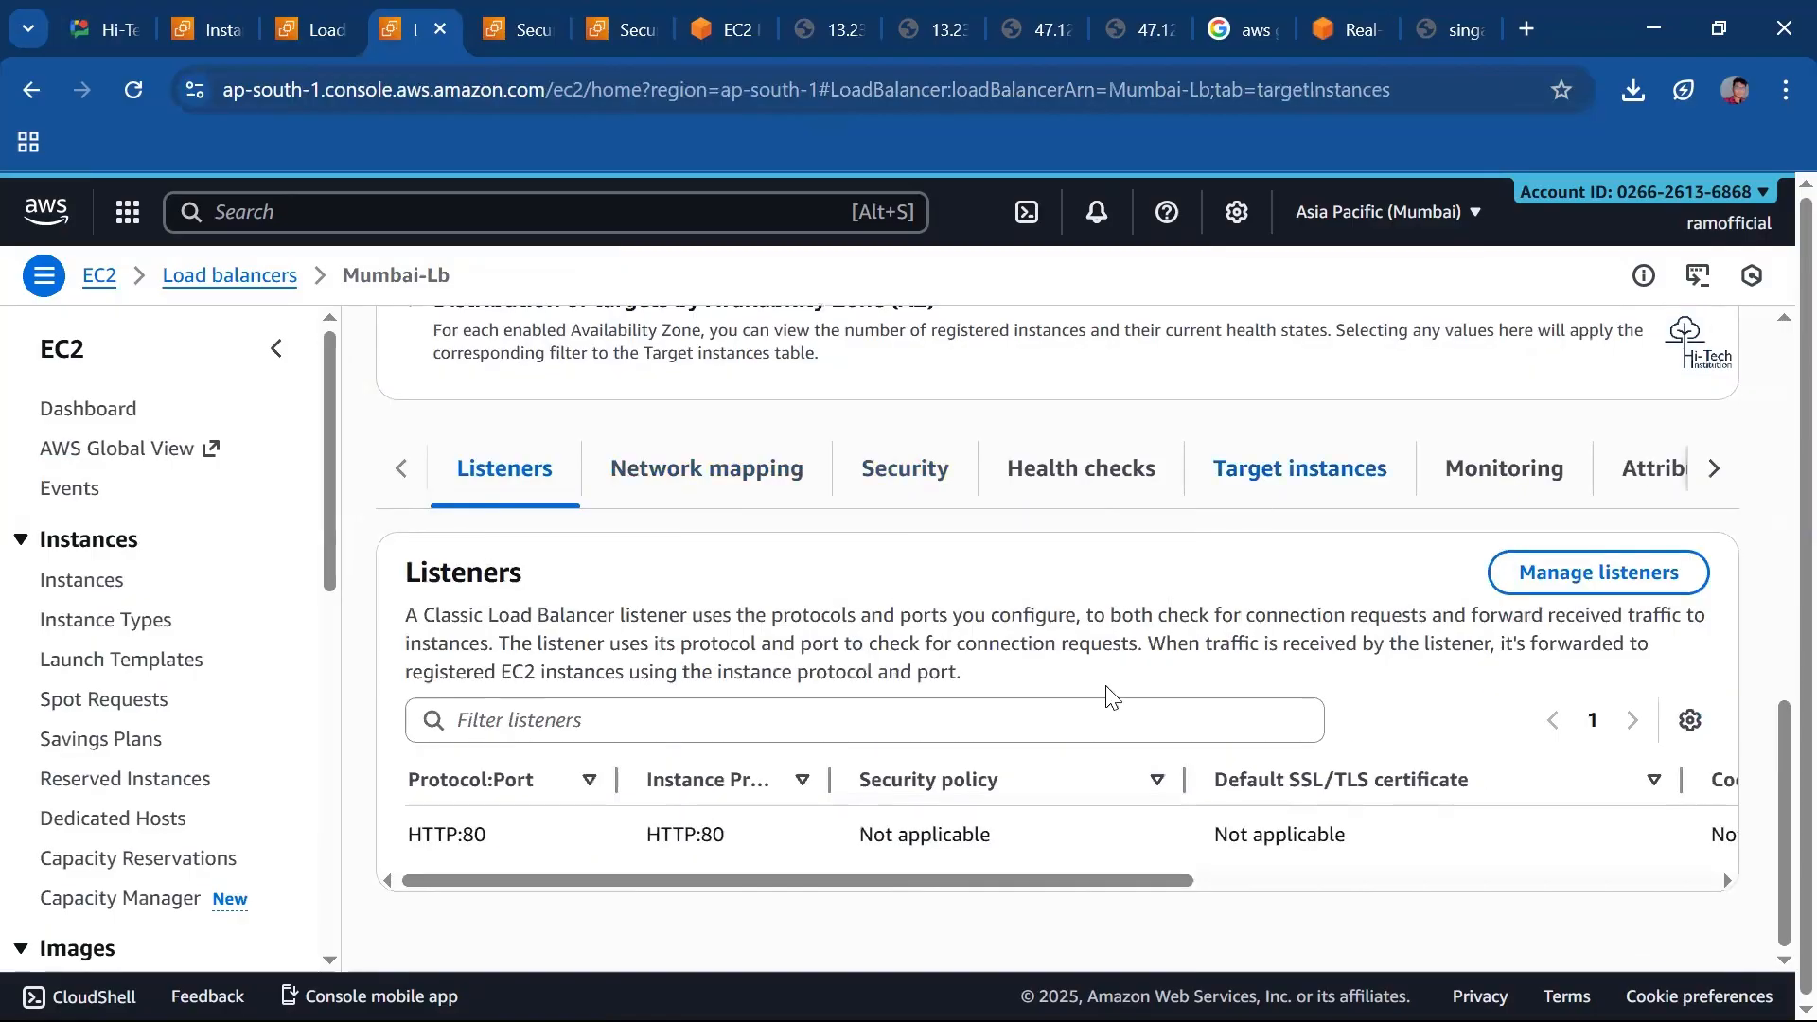
{"action": "left_click", "coordinate": [1261, 572]}
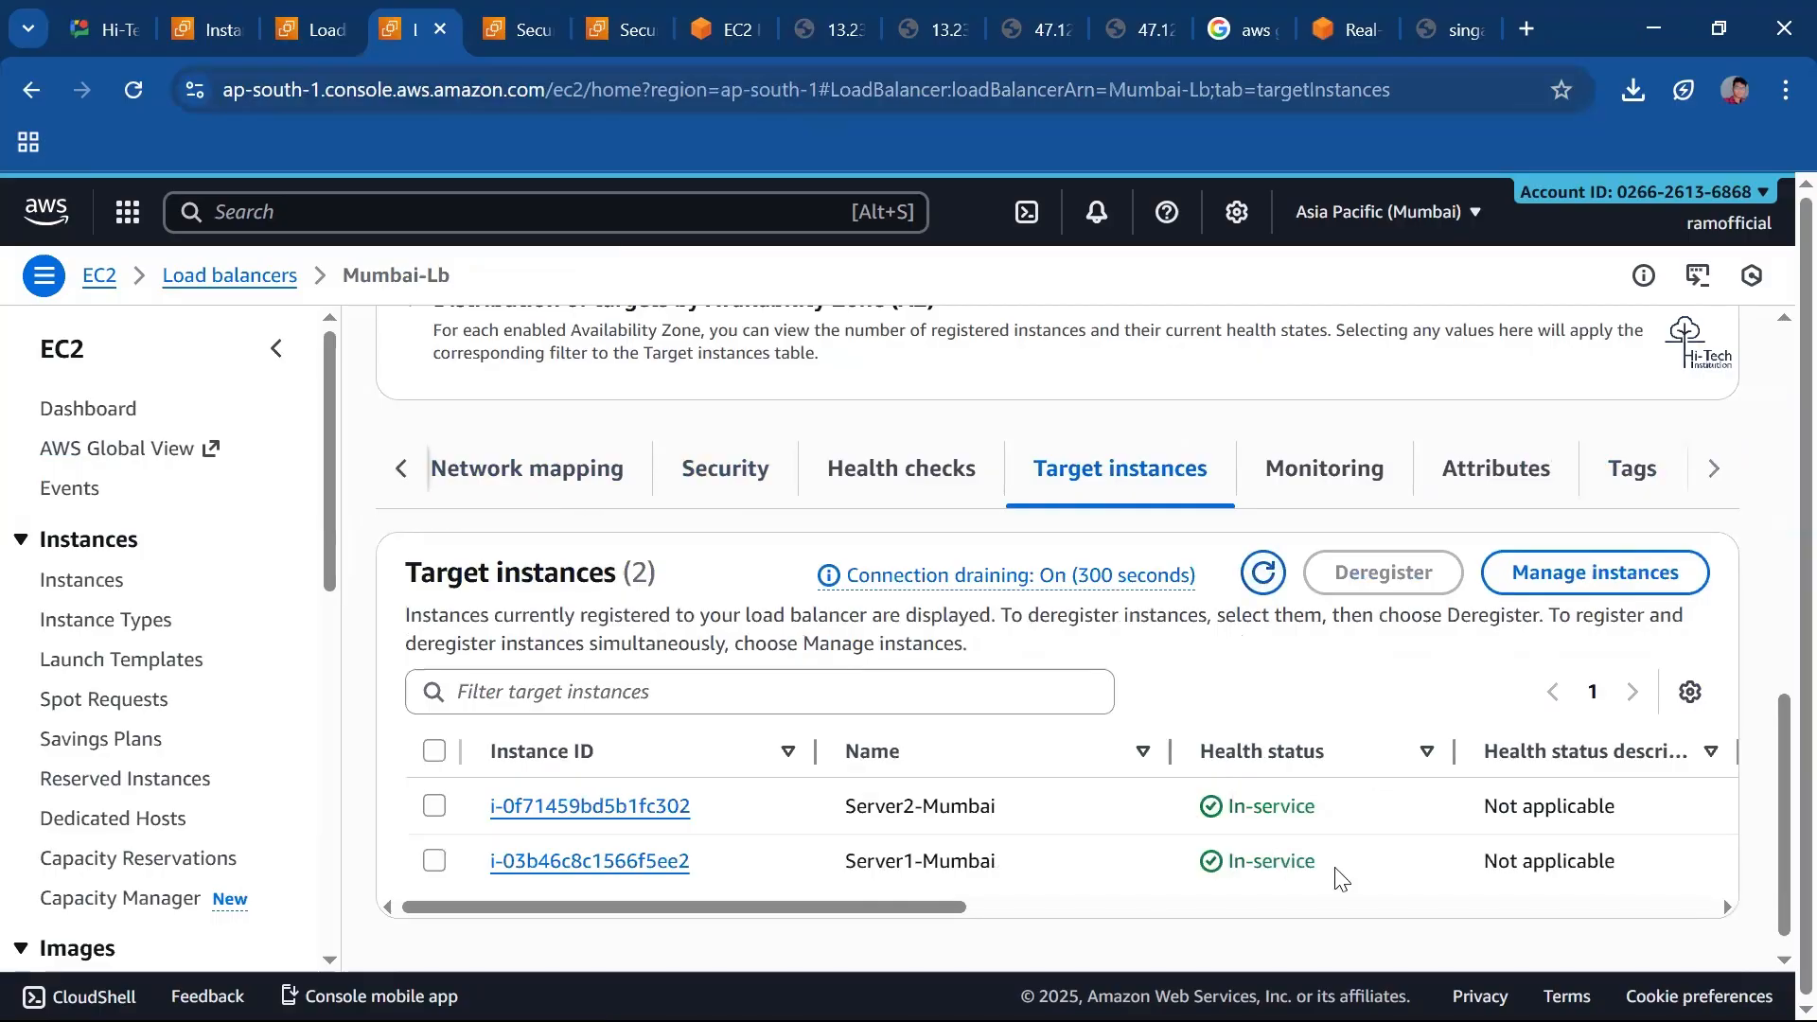
{"action": "left_click_drag", "start_coordinate": [1338, 876], "coordinate": [1334, 819]}
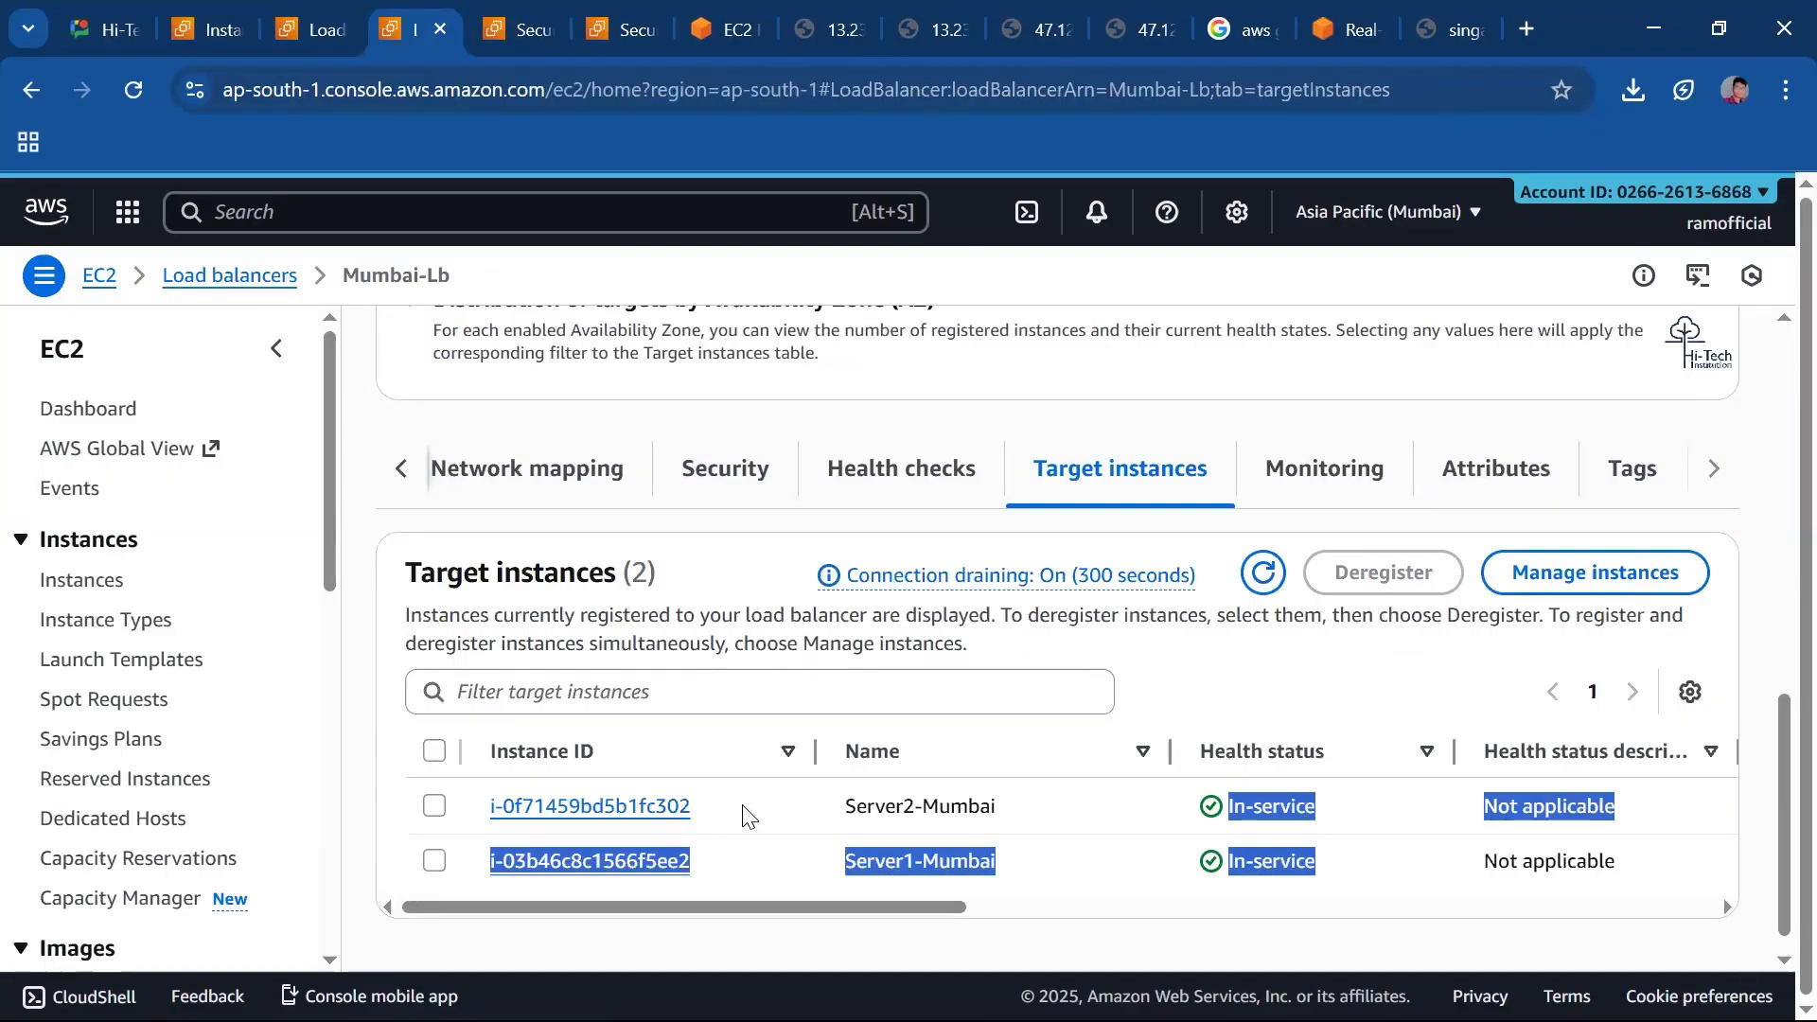
{"action": "left_click", "coordinate": [1256, 596]}
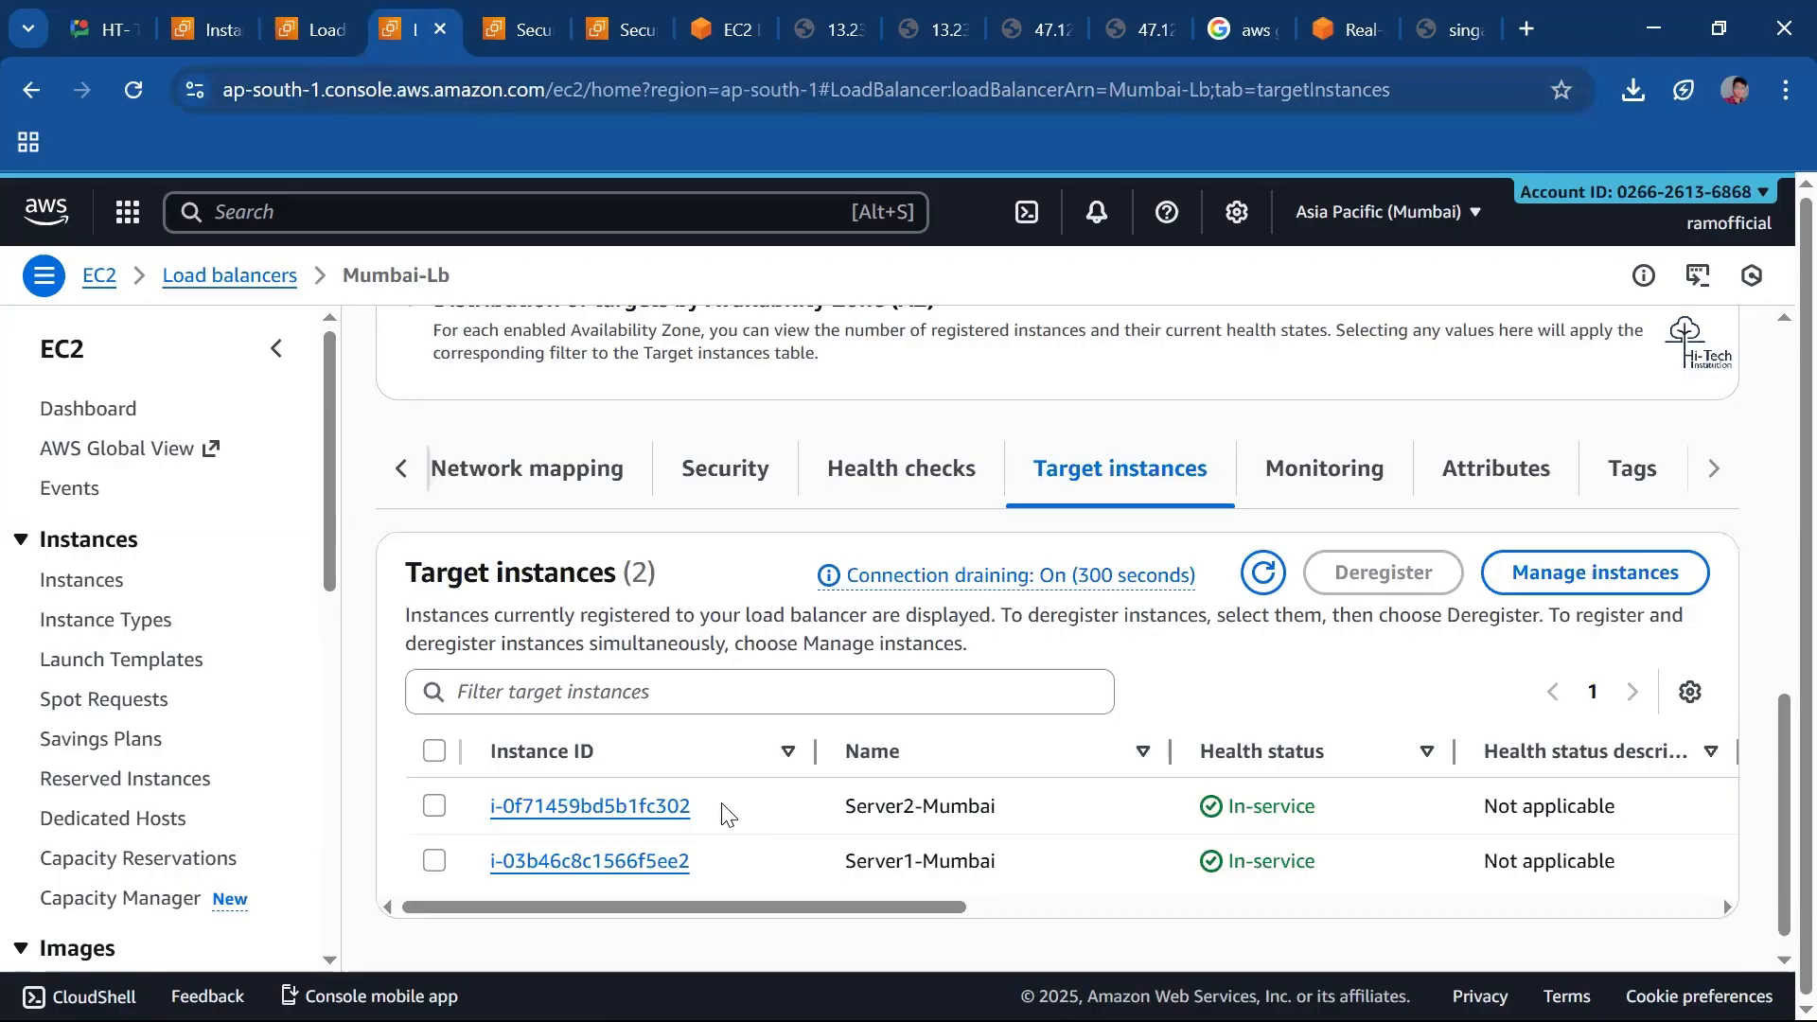
{"action": "scroll", "coordinate": [925, 587], "scroll_direction": "up", "scroll_amount": 3}
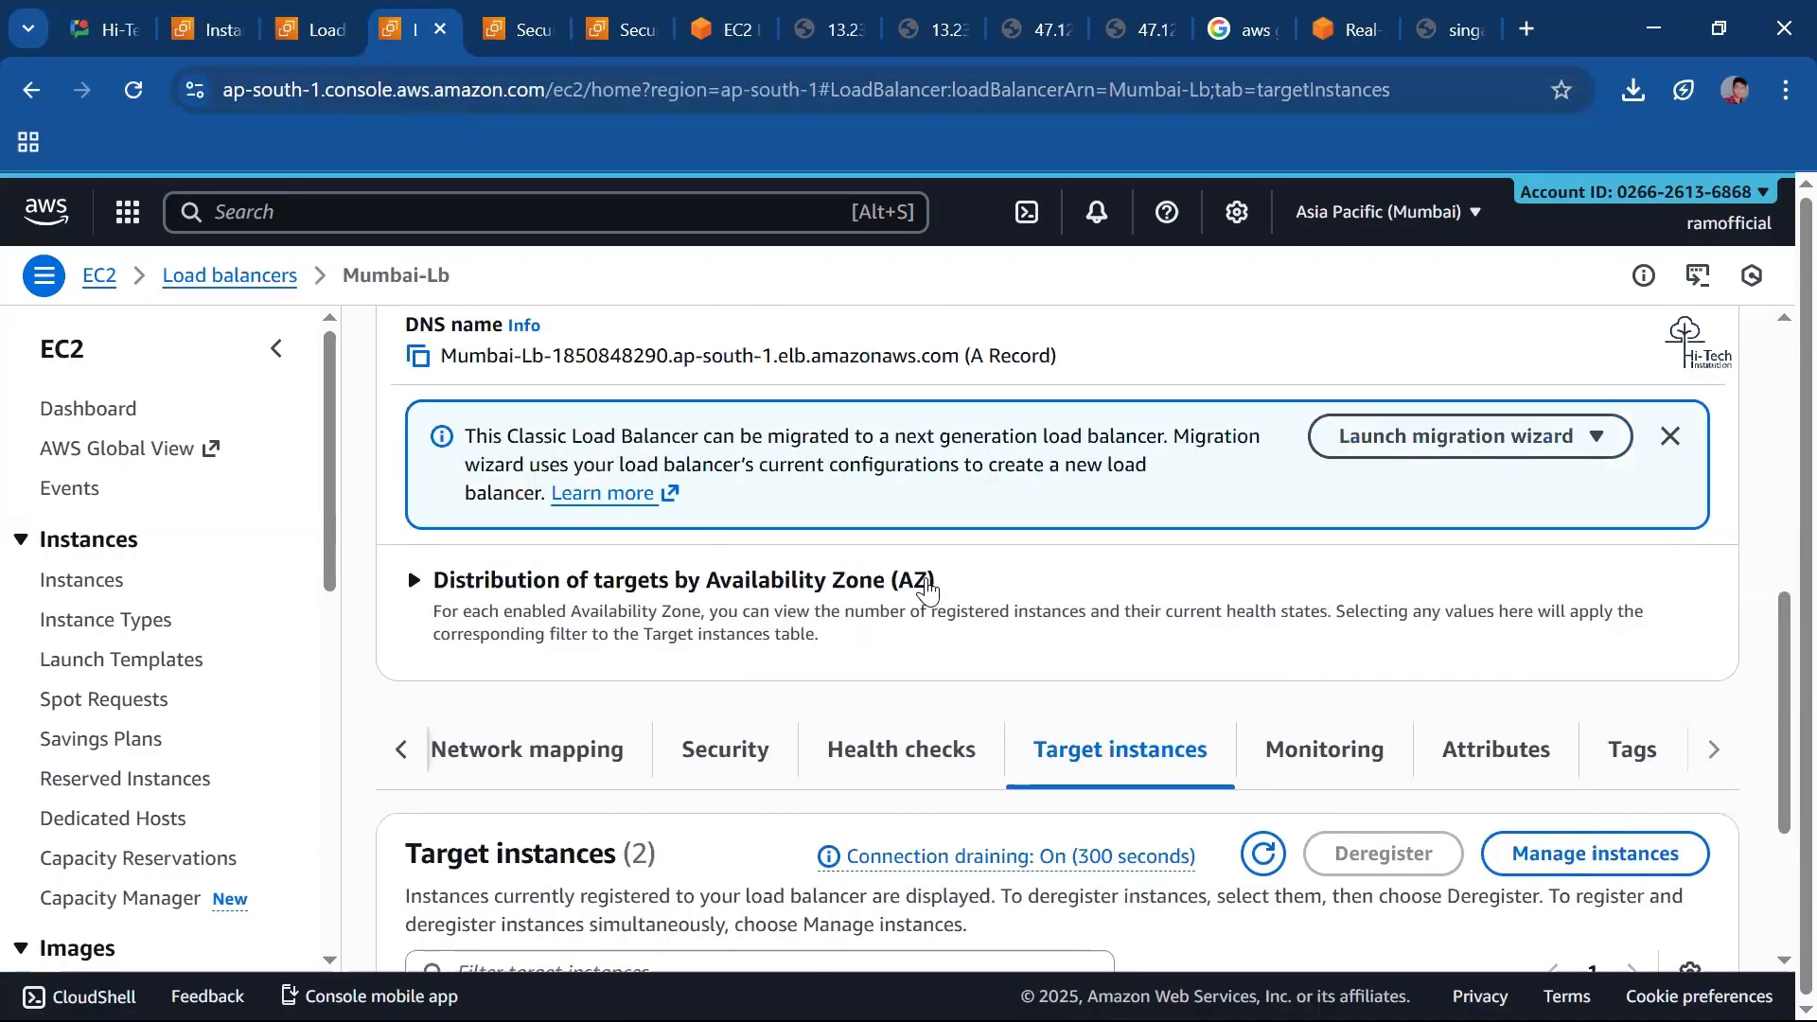
{"action": "scroll", "coordinate": [908, 605], "scroll_direction": "up", "scroll_amount": 3}
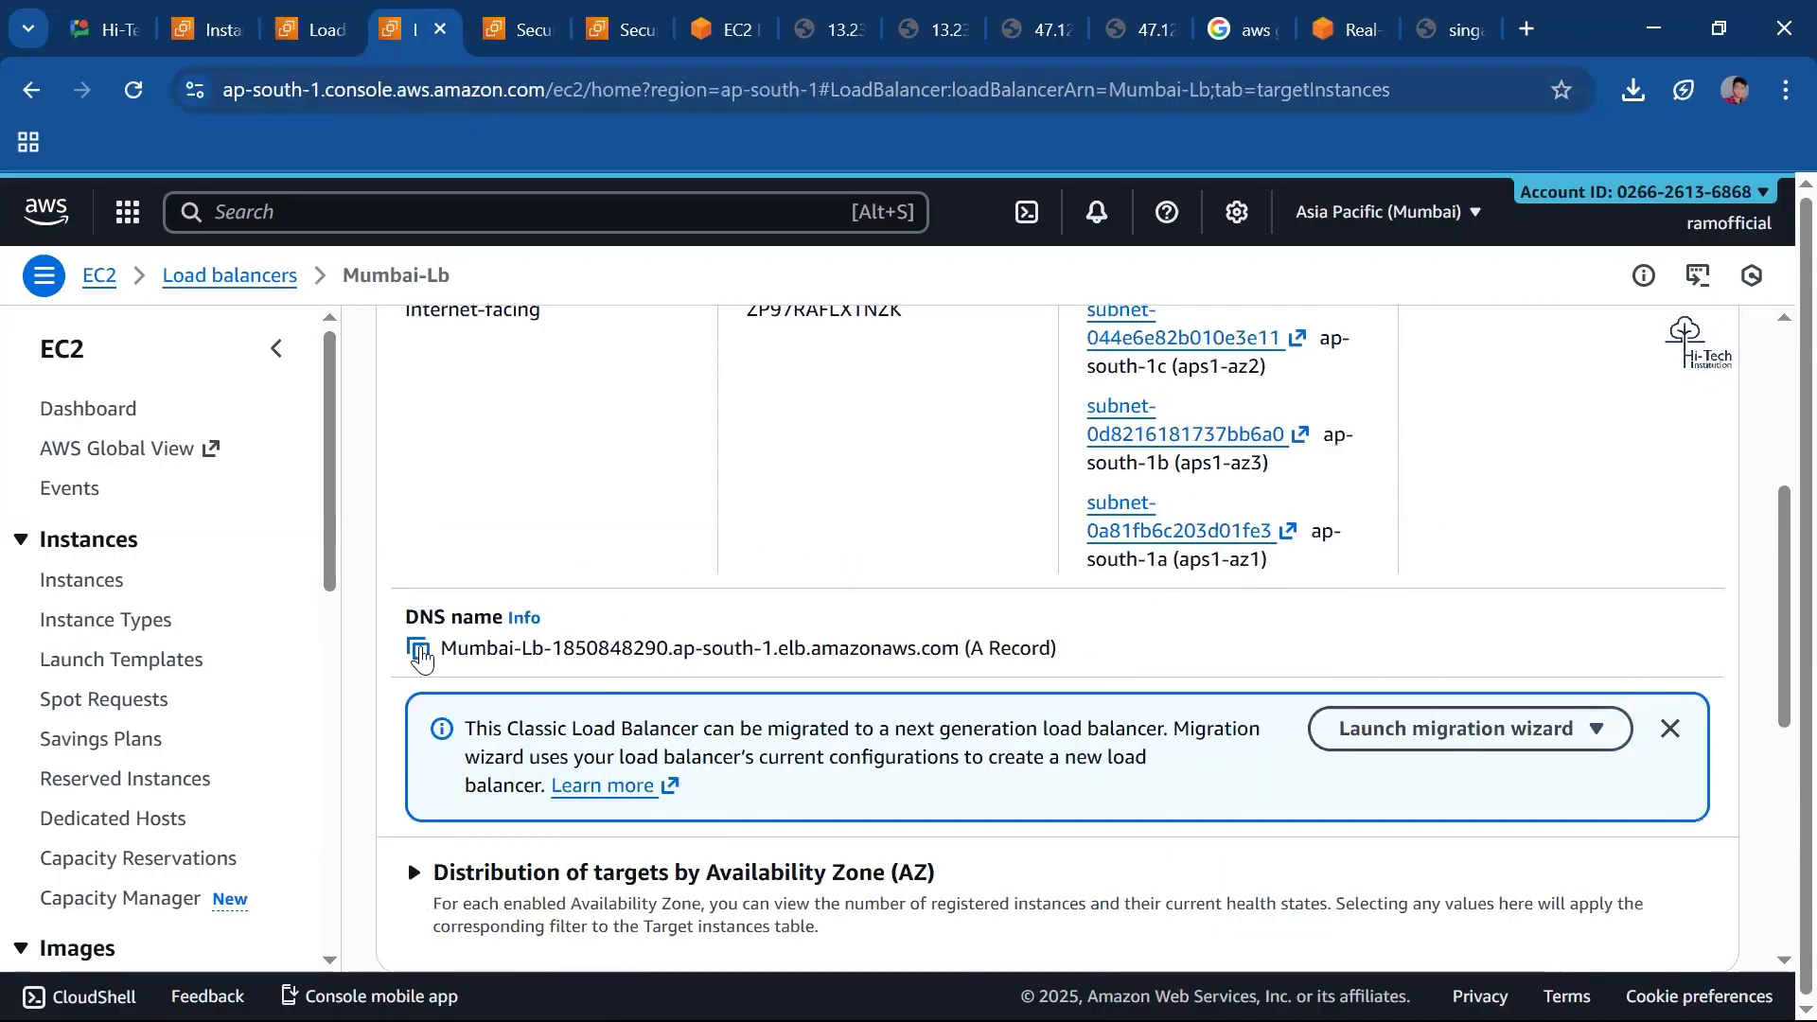
{"action": "left_click", "coordinate": [418, 650]}
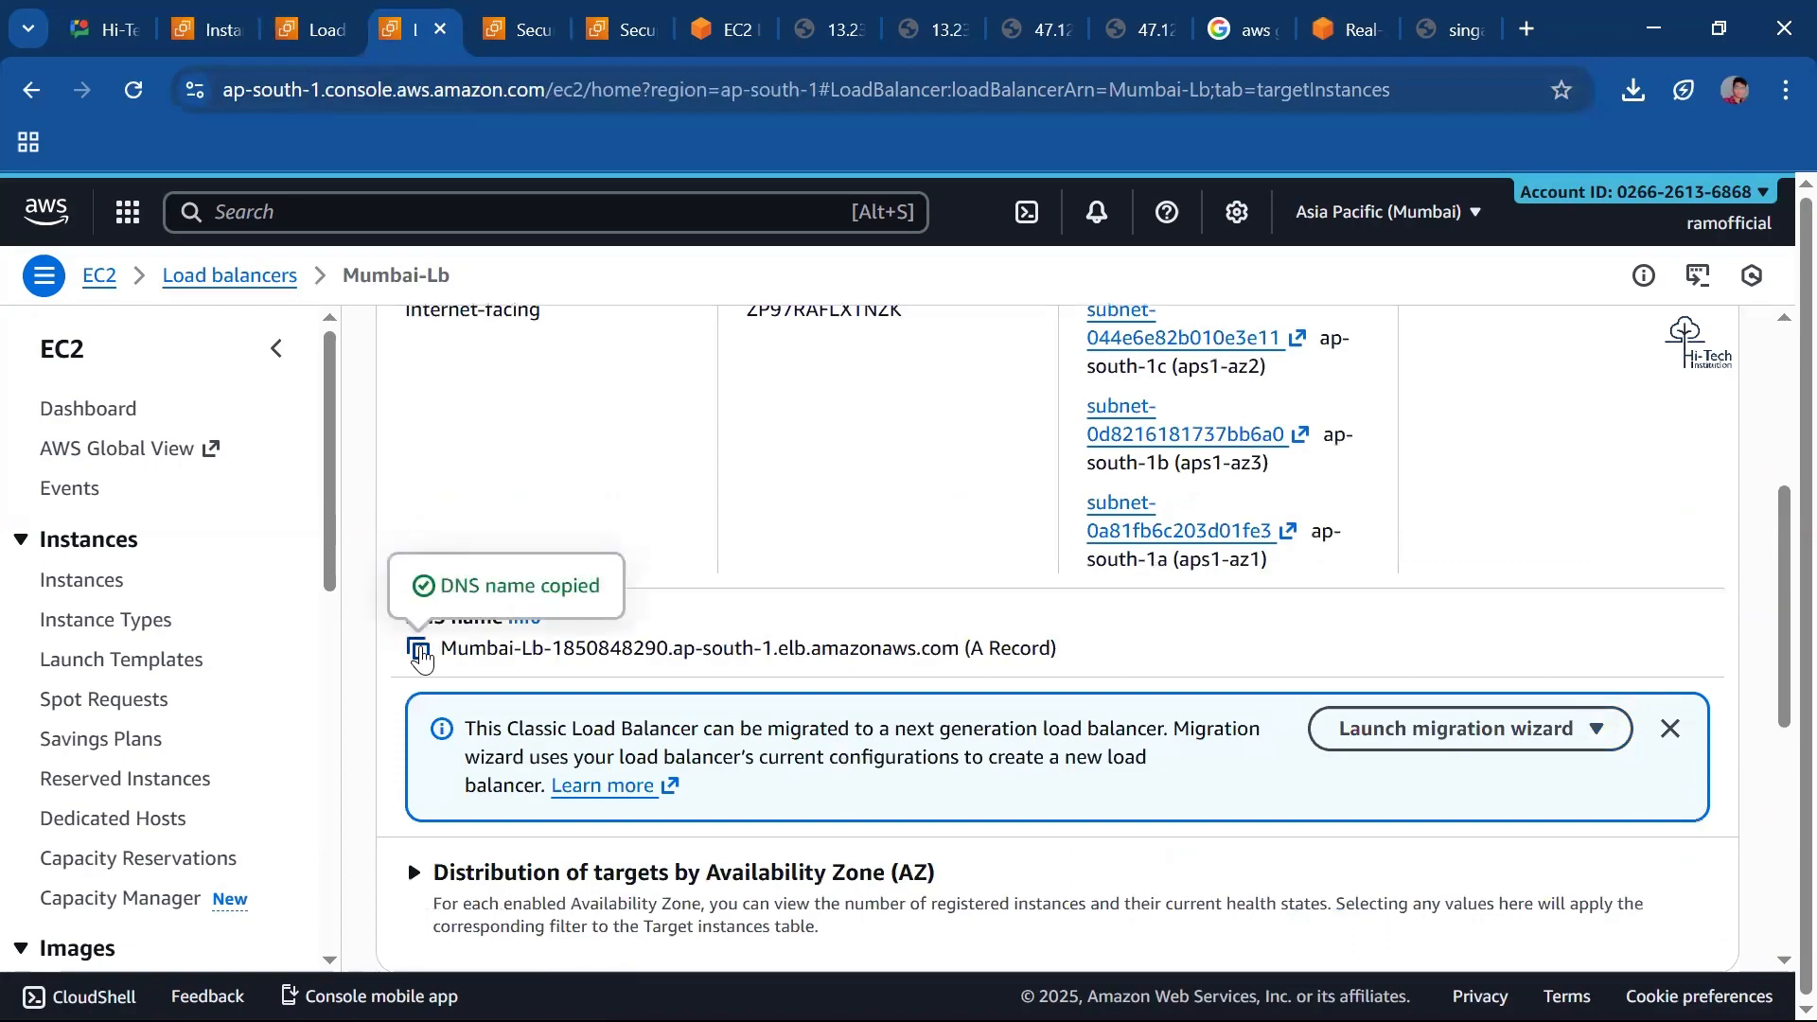
{"action": "left_click", "coordinate": [1527, 27]}
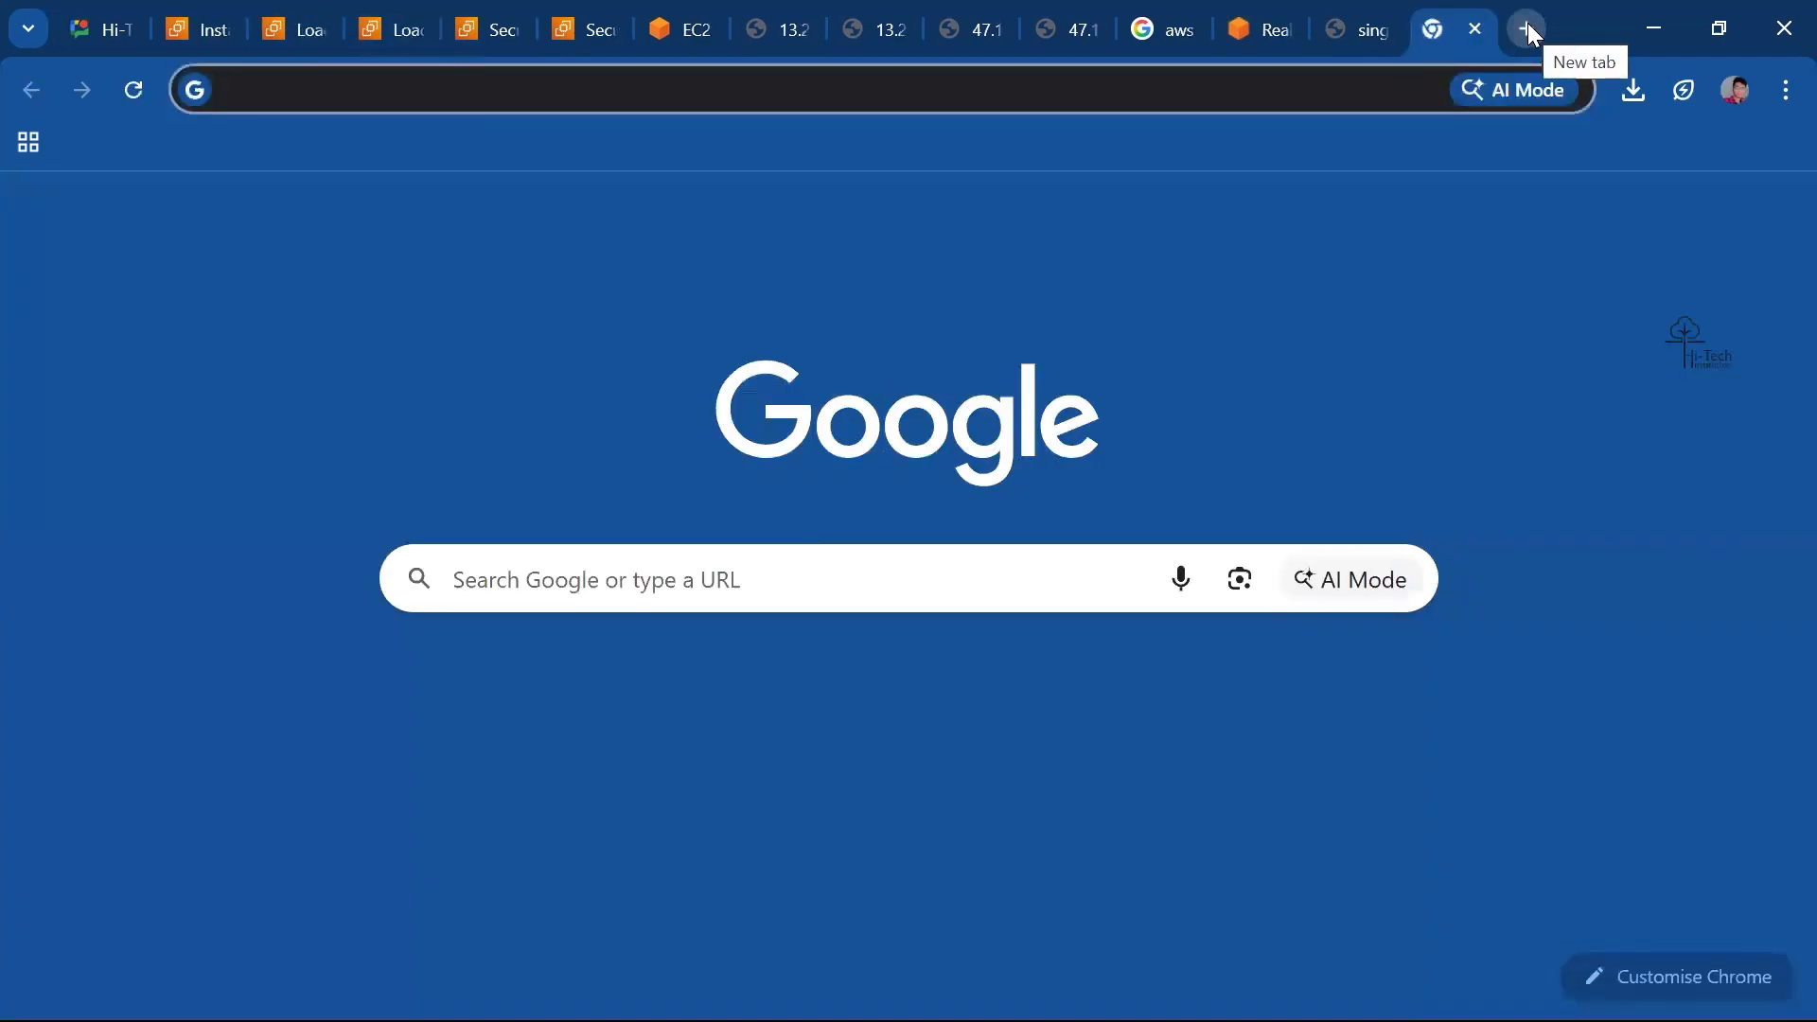
{"action": "type", "text": "http"}
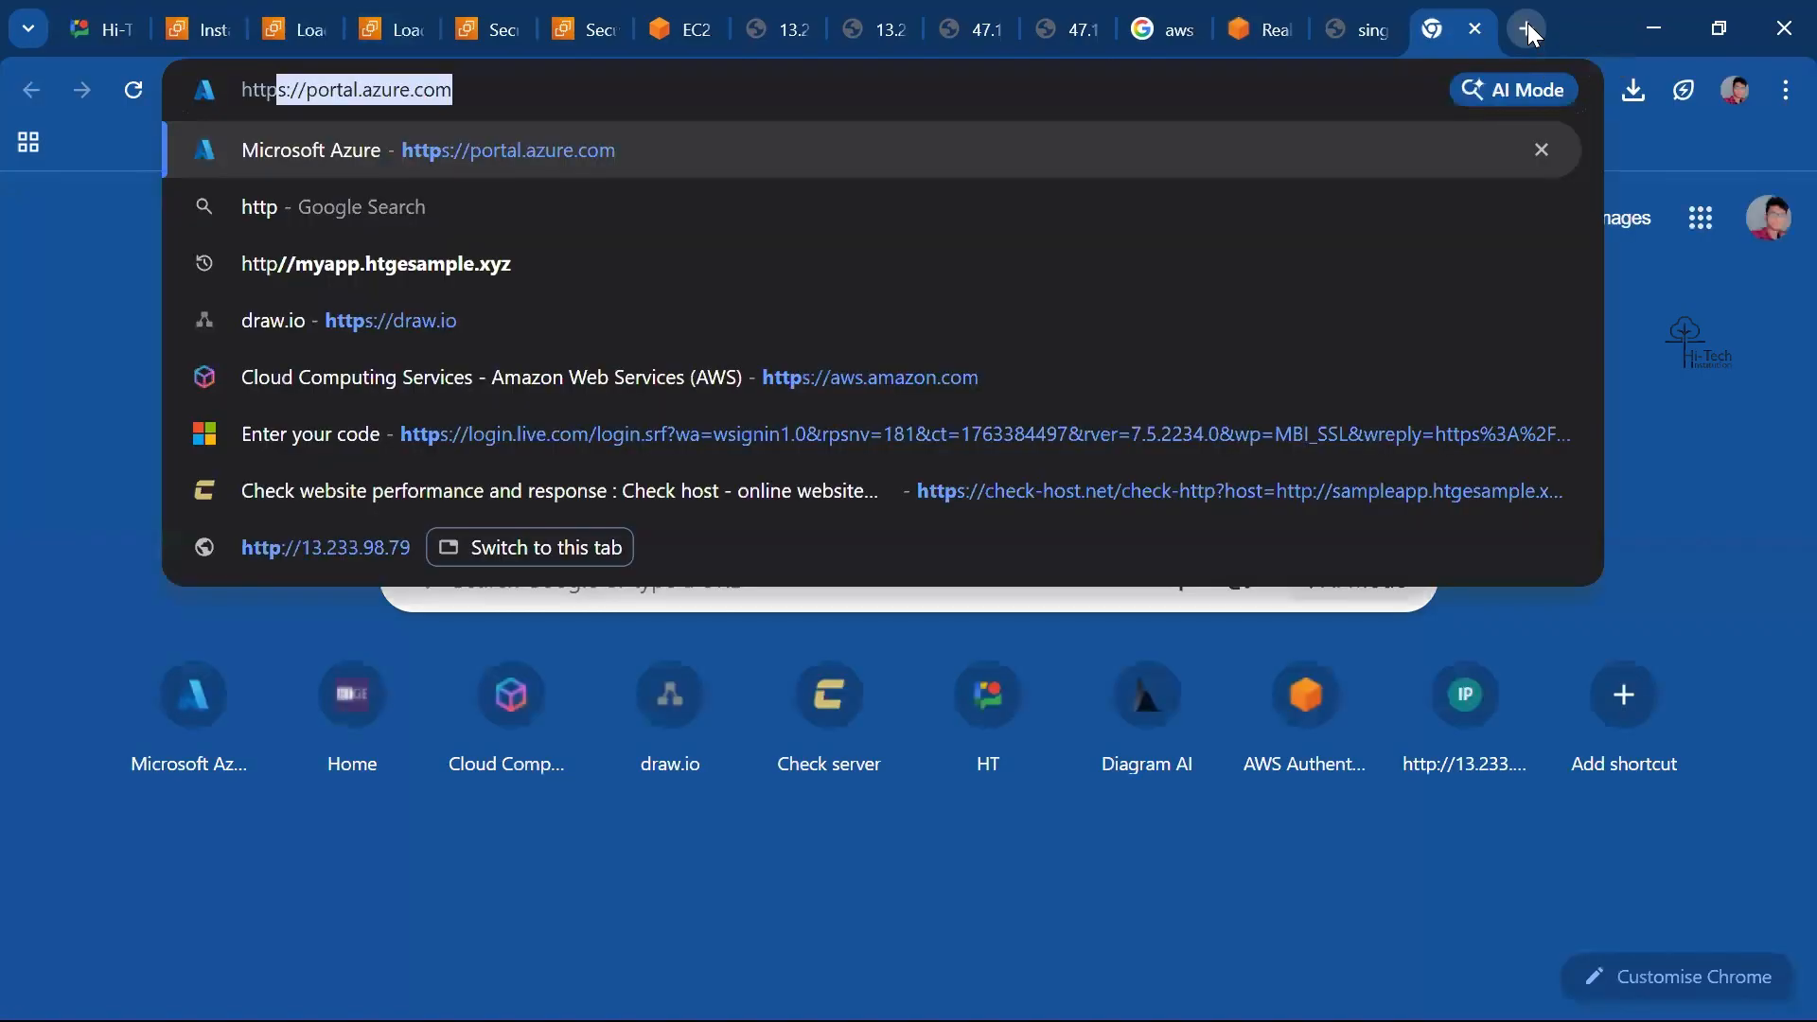
{"action": "type", "text": "://"}
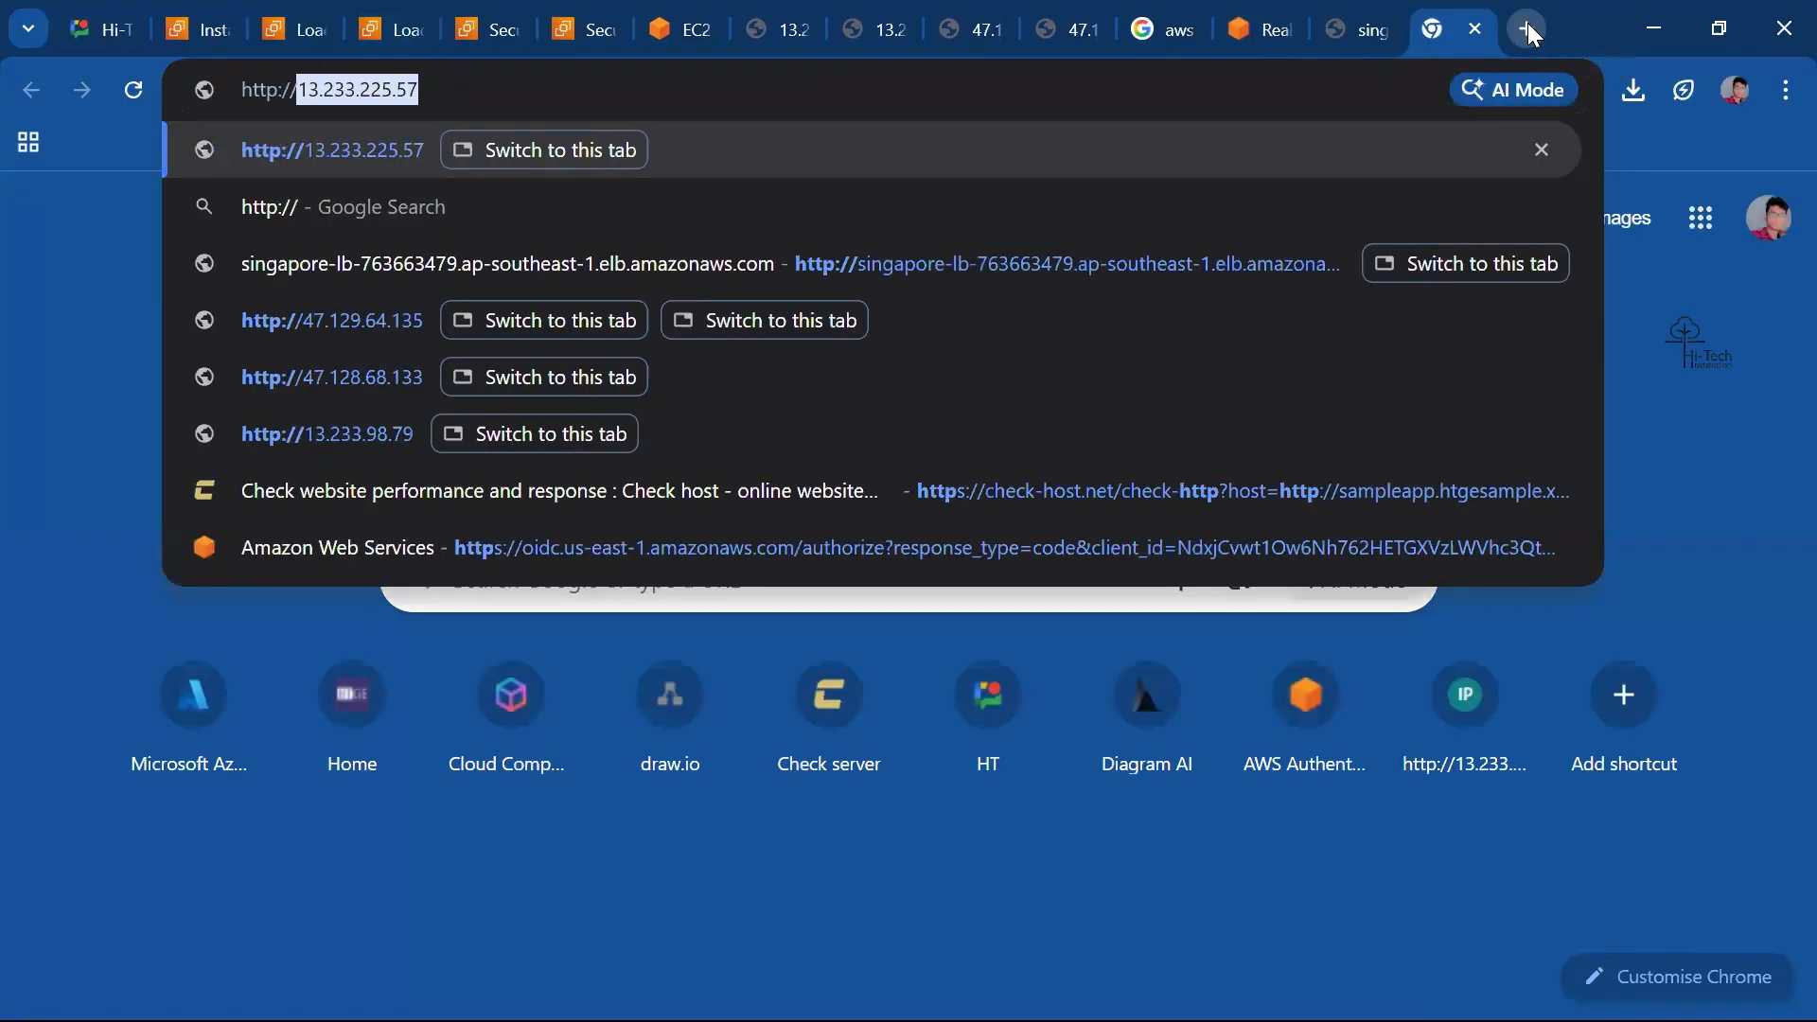
{"action": "key", "text": "ctrl+v"}
{"action": "key", "text": "Return"}
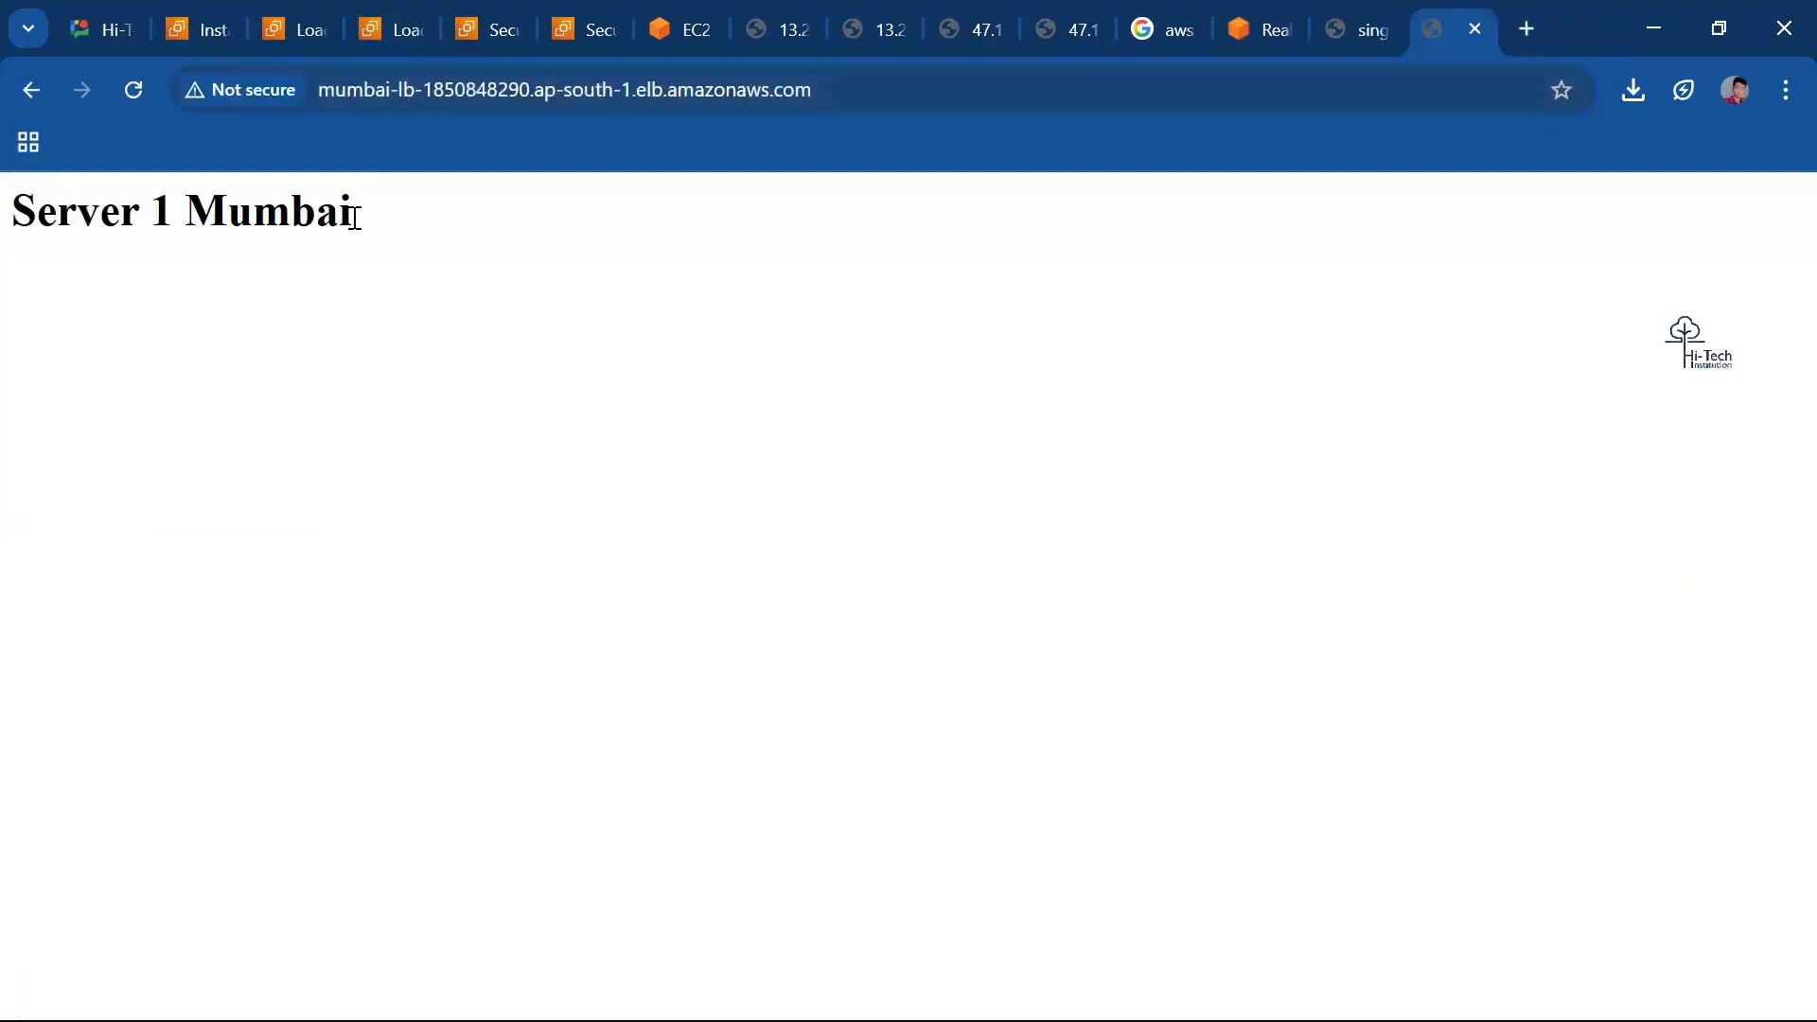
Reload the Mumbai-Lb page several times to check that requests are distributed across the Mumbai servers.
{"action": "triple_click", "coordinate": [252, 200]}
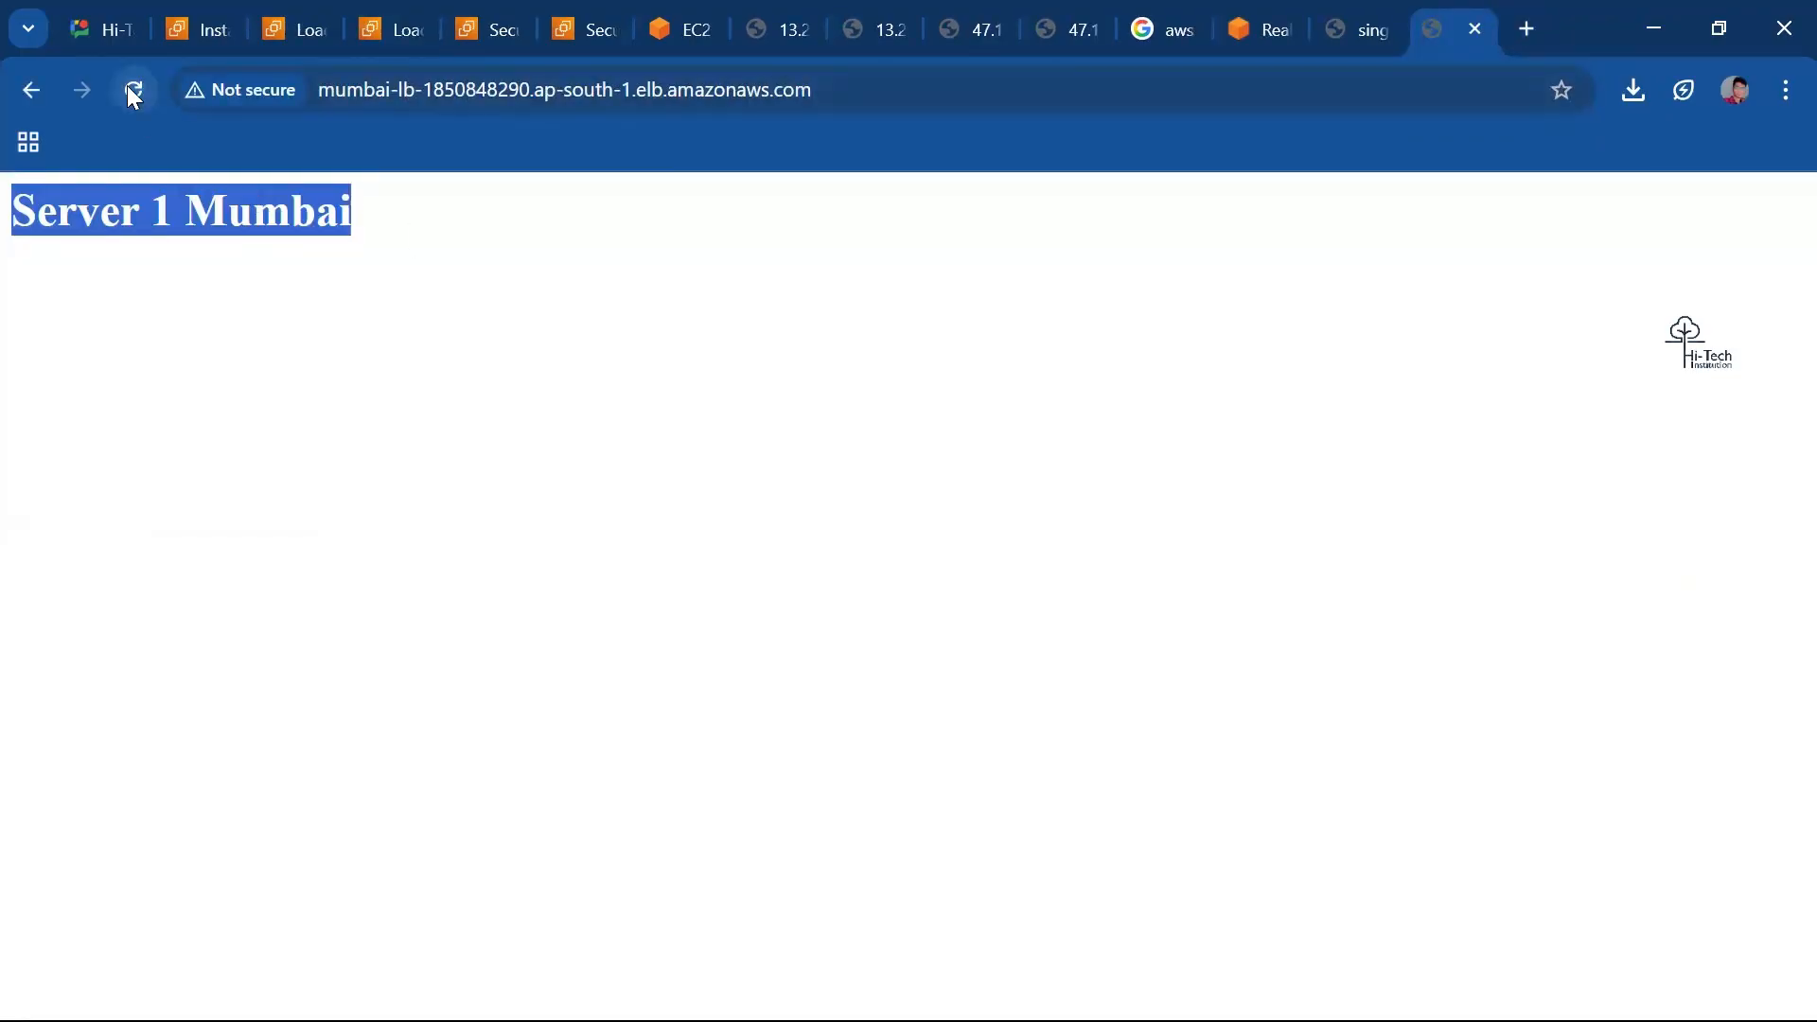
{"action": "left_click", "coordinate": [129, 87]}
{"action": "left_click", "coordinate": [129, 87]}
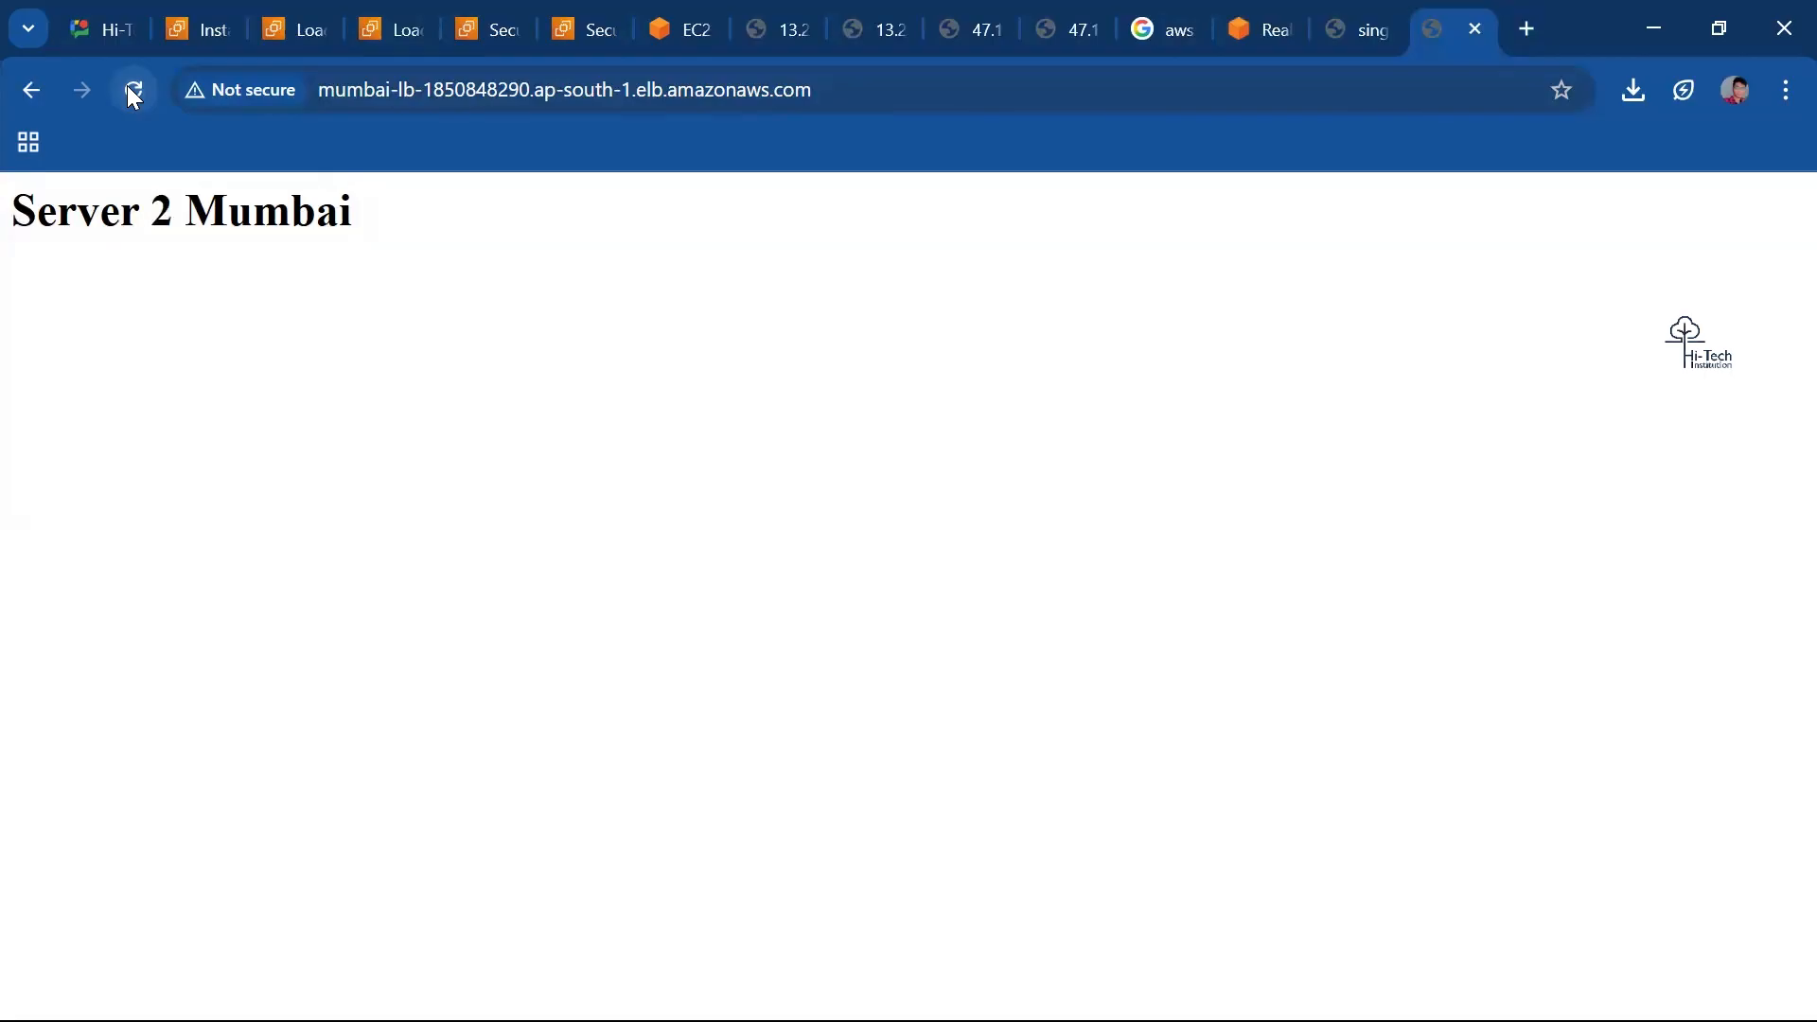
{"action": "left_click", "coordinate": [128, 87]}
Switch to the open Singapore load balancer page and reload it repeatedly to check which server responds.
{"action": "key", "text": "ctrl+shift+Tab"}
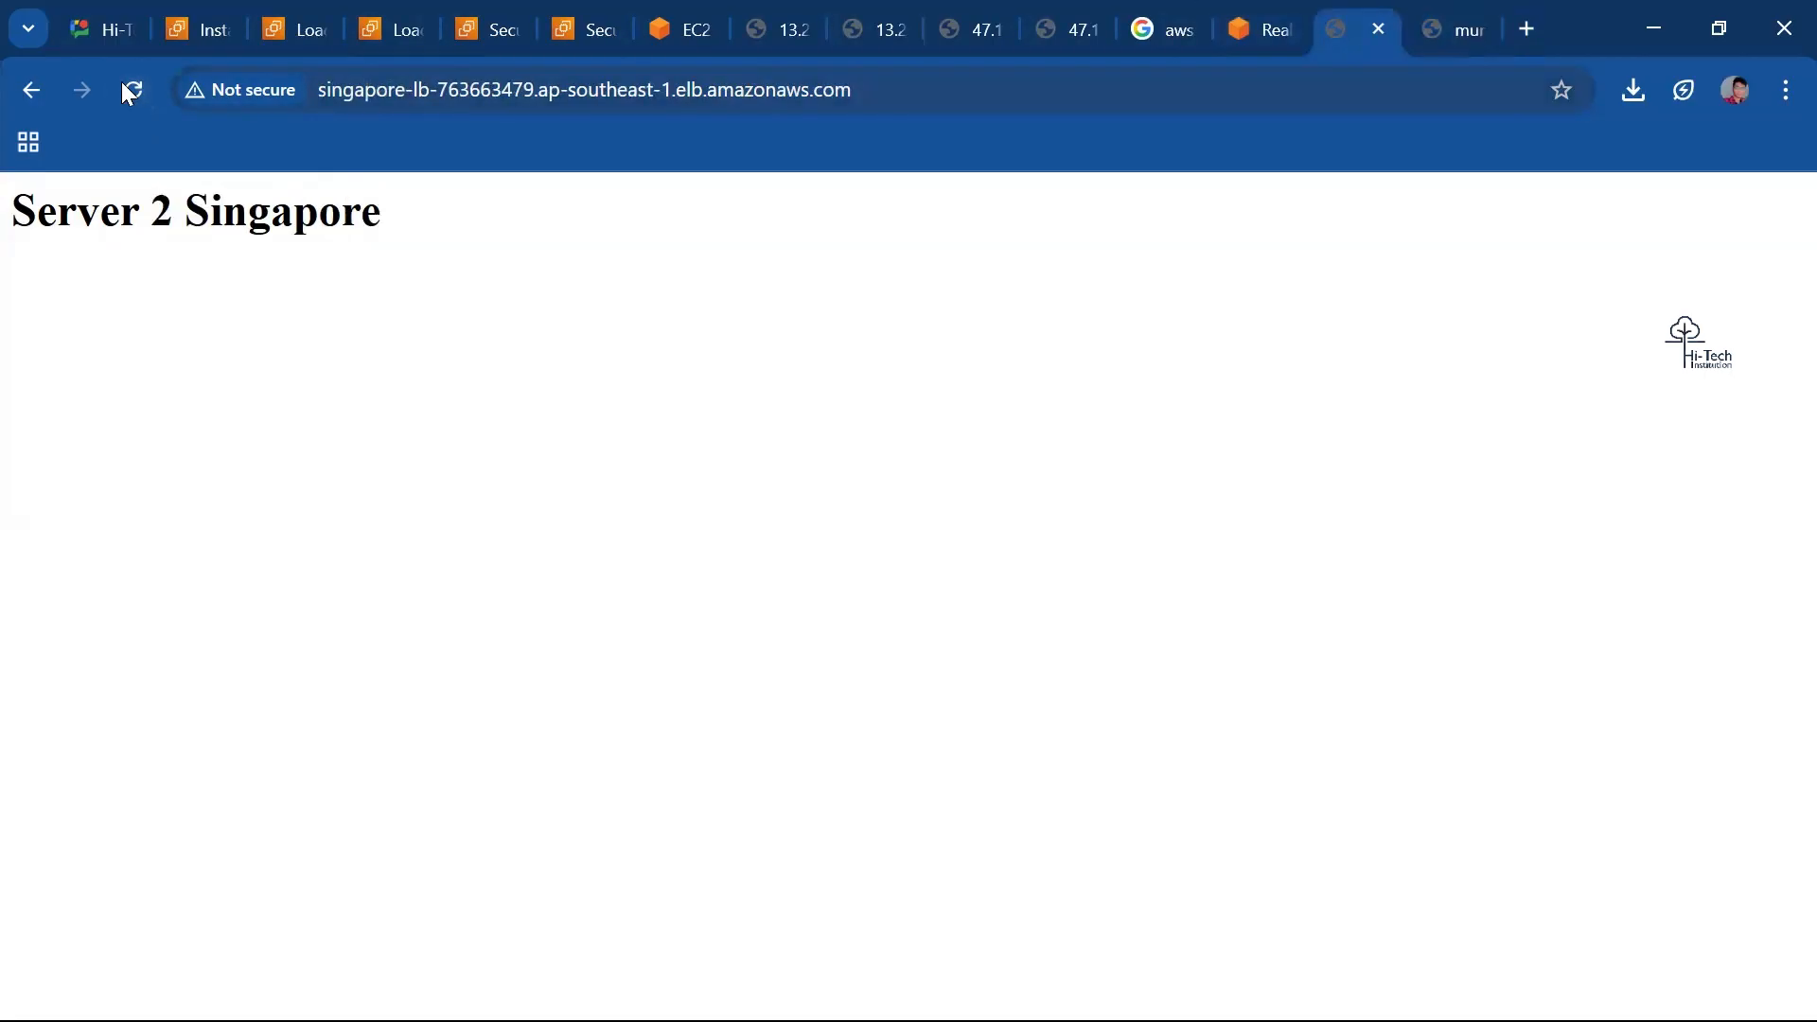
{"action": "left_click", "coordinate": [124, 83]}
{"action": "left_click", "coordinate": [130, 89]}
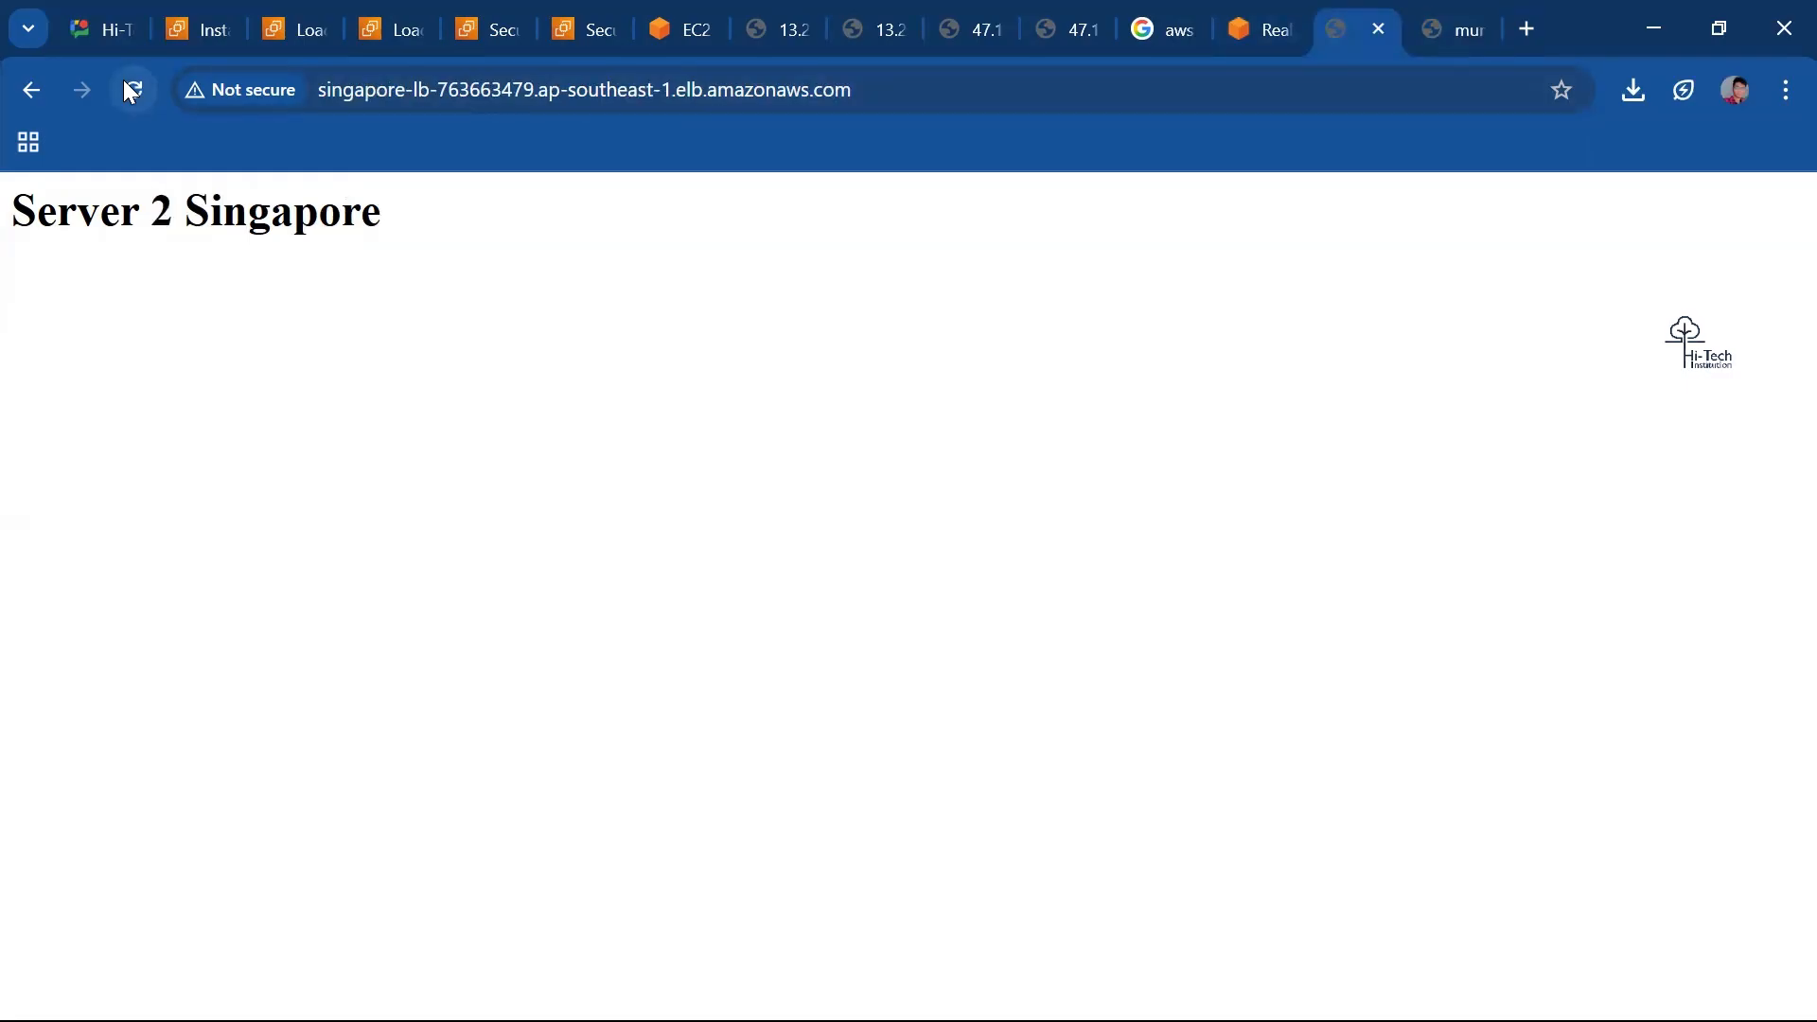